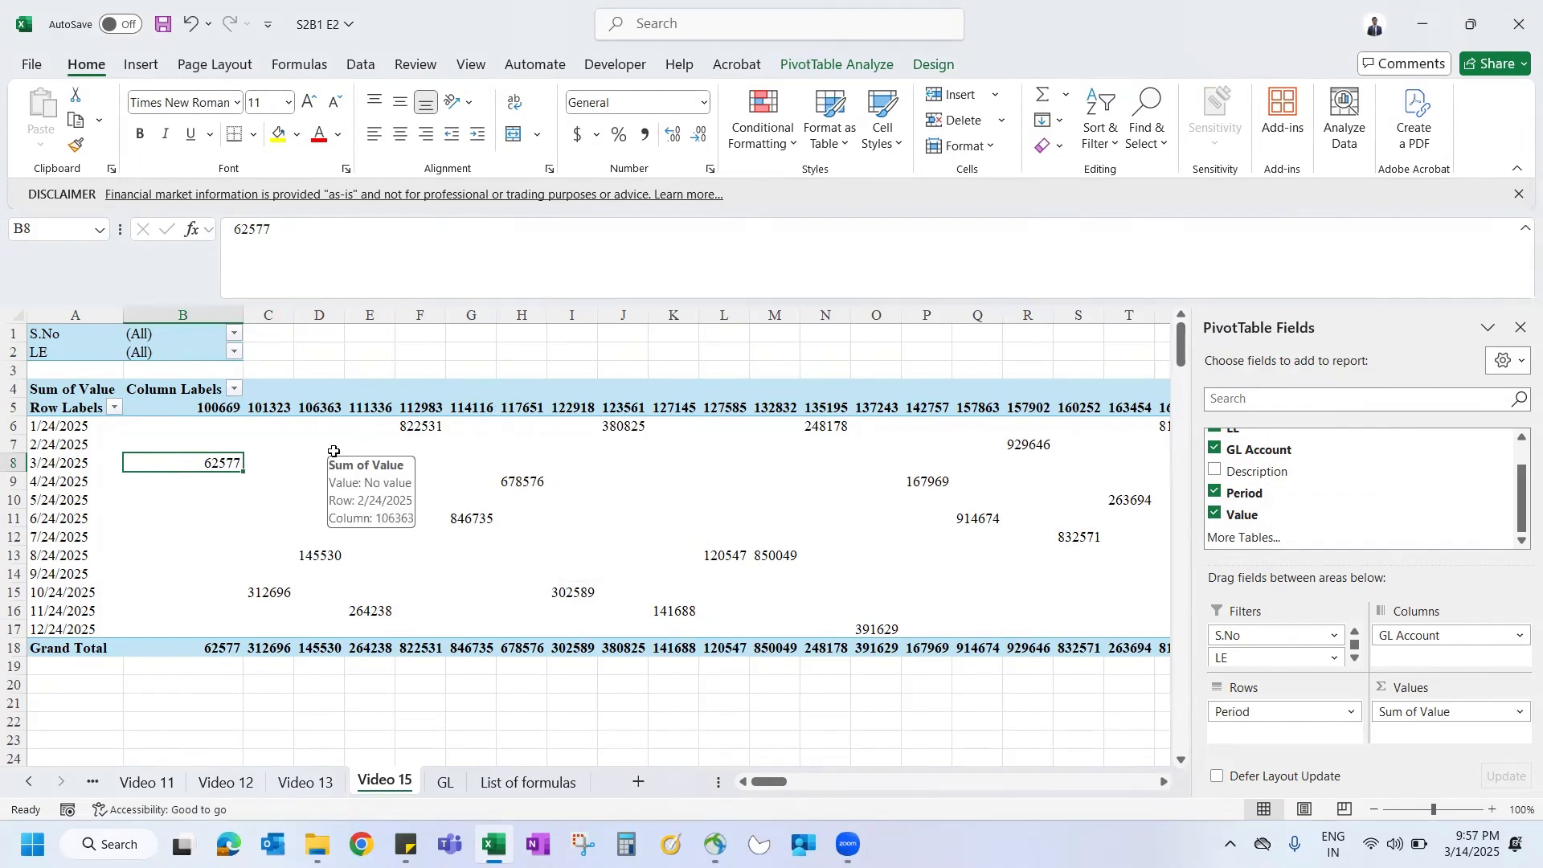
{"action": "left_click", "coordinate": [271, 465]}
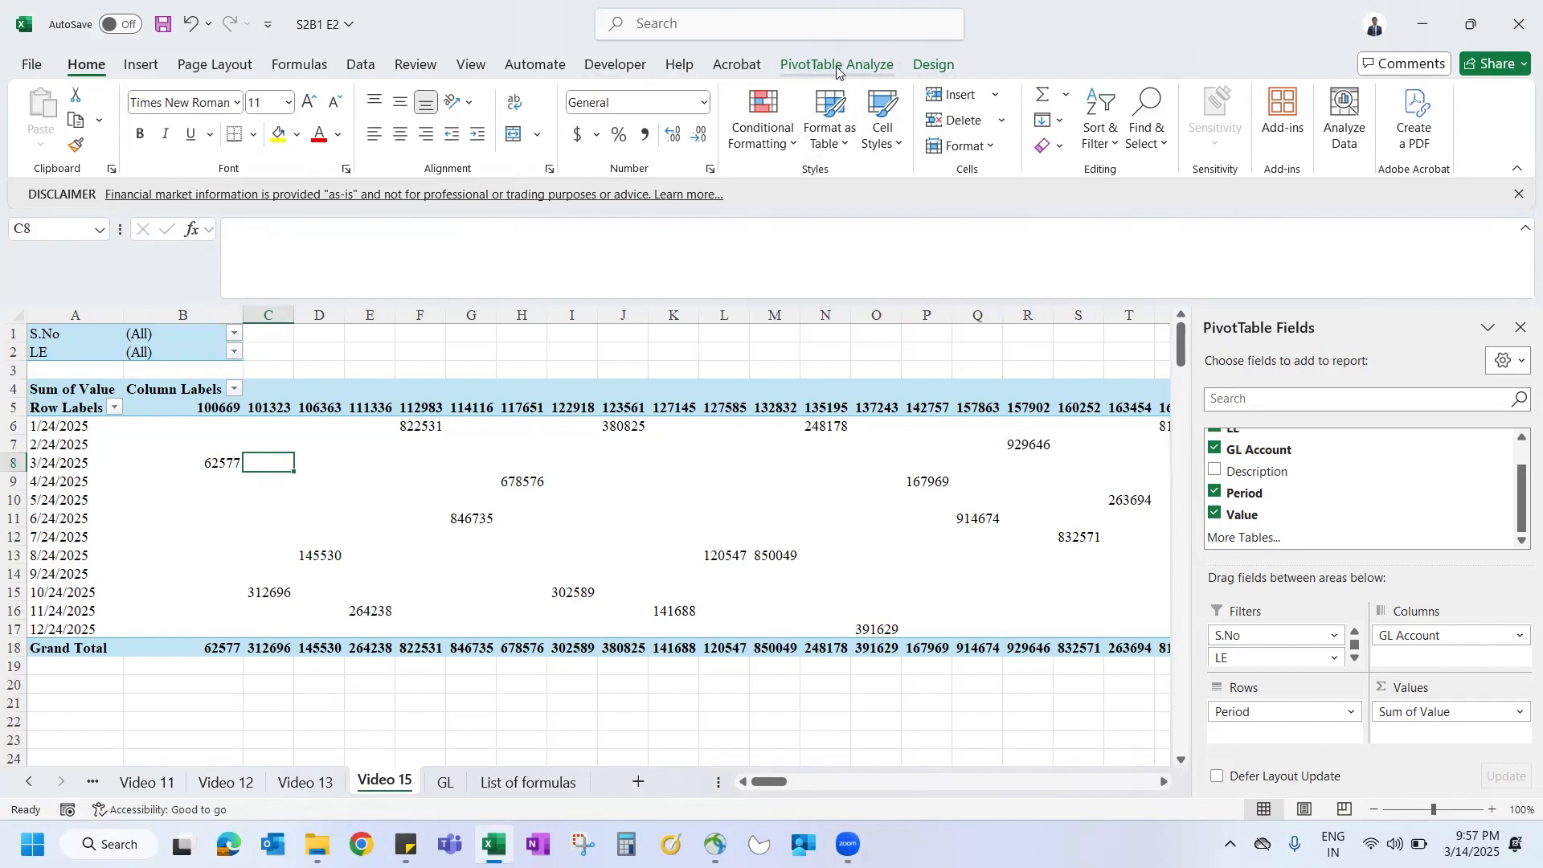
{"action": "left_click", "coordinate": [578, 347]}
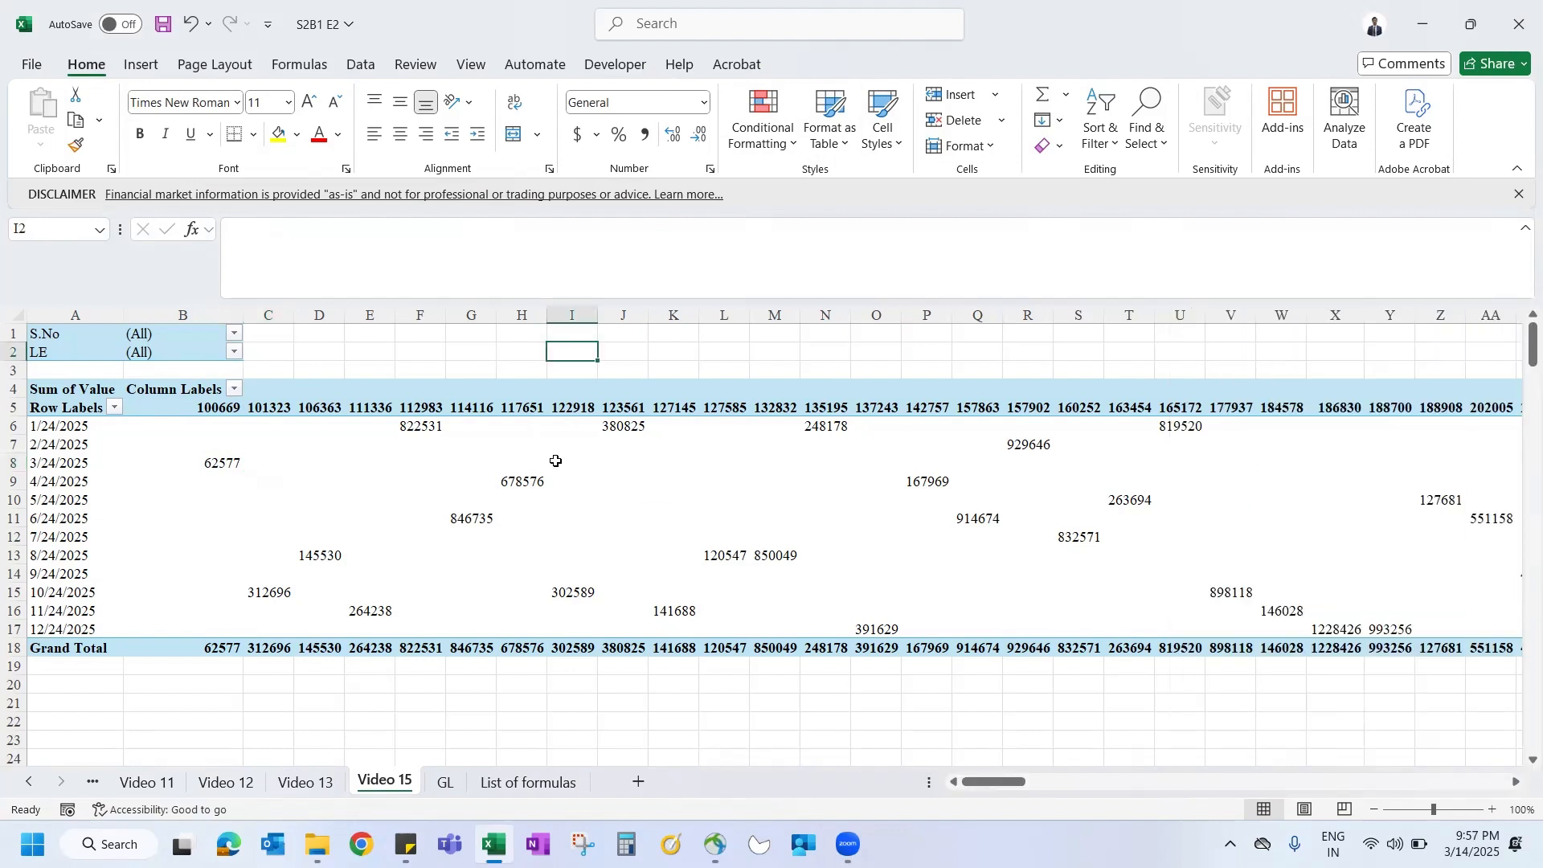
{"action": "left_click", "coordinate": [499, 529]}
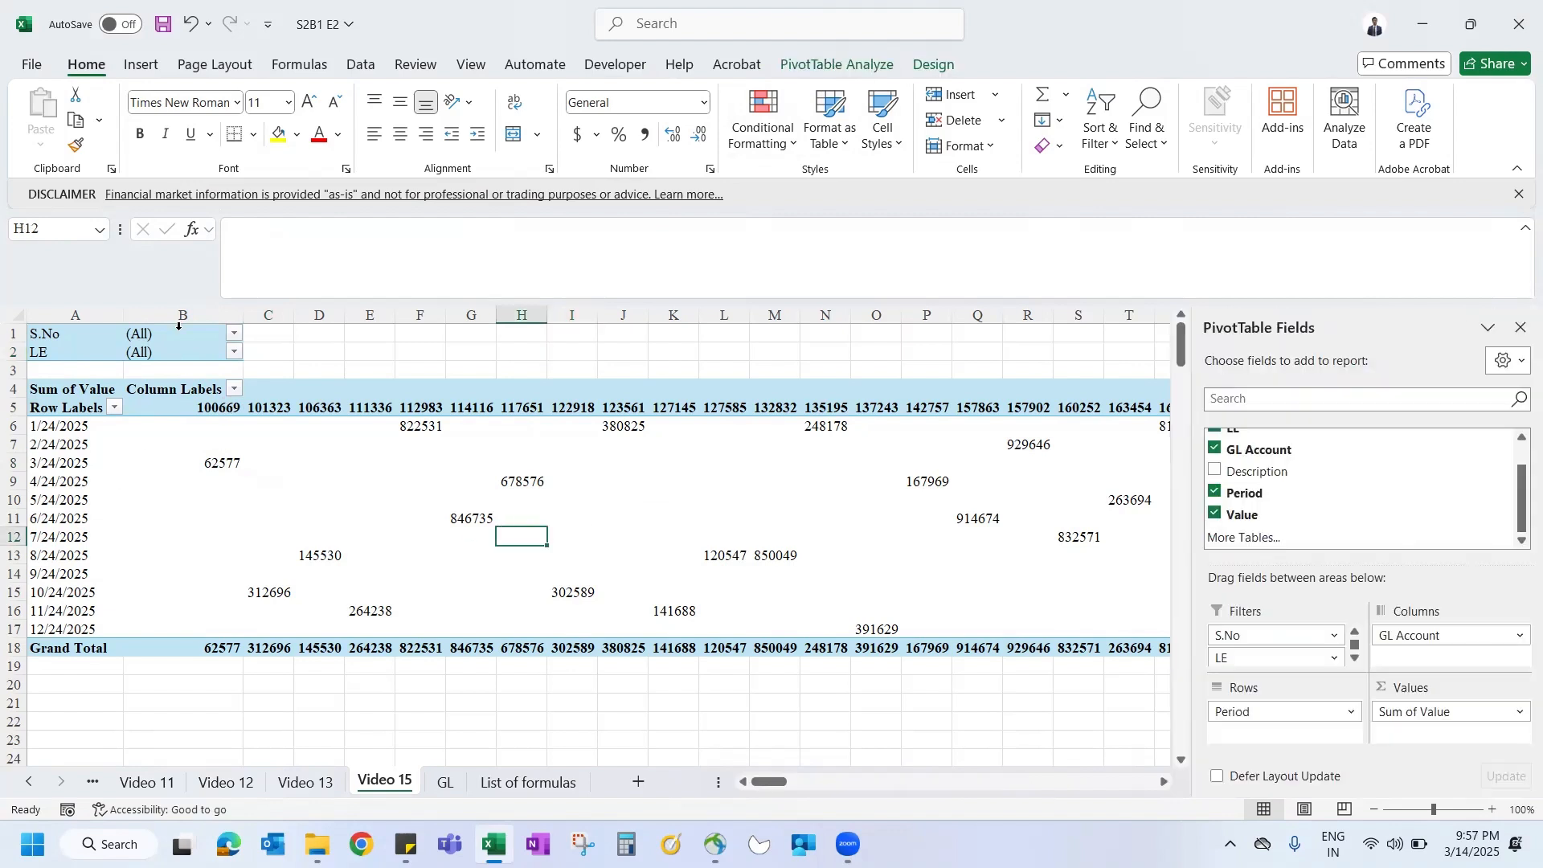
{"action": "left_click", "coordinate": [479, 498]}
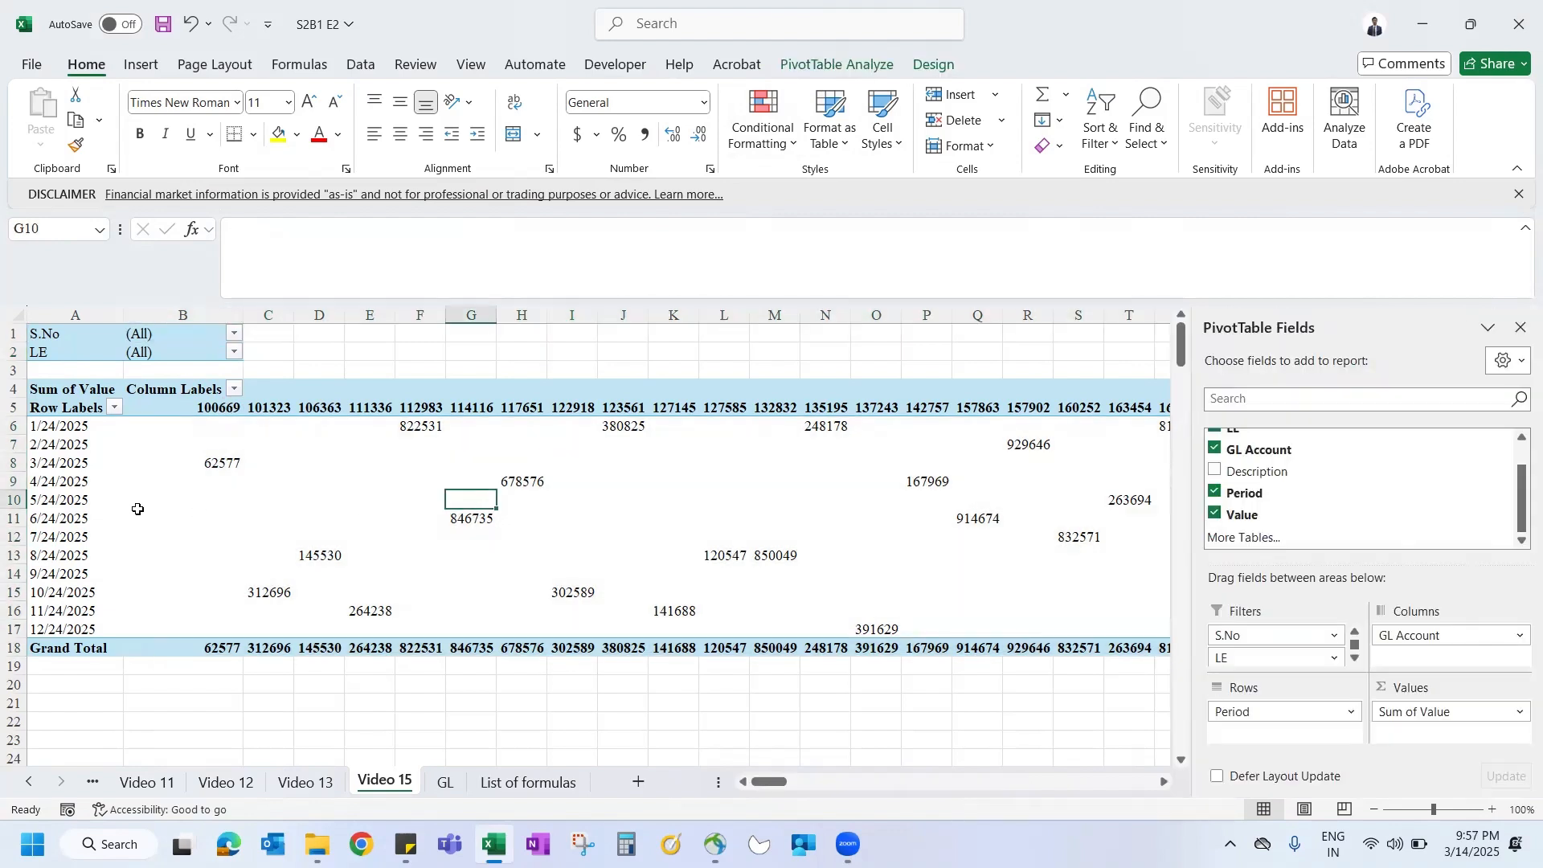
{"action": "left_click", "coordinate": [71, 504]}
{"action": "left_click", "coordinate": [532, 532]}
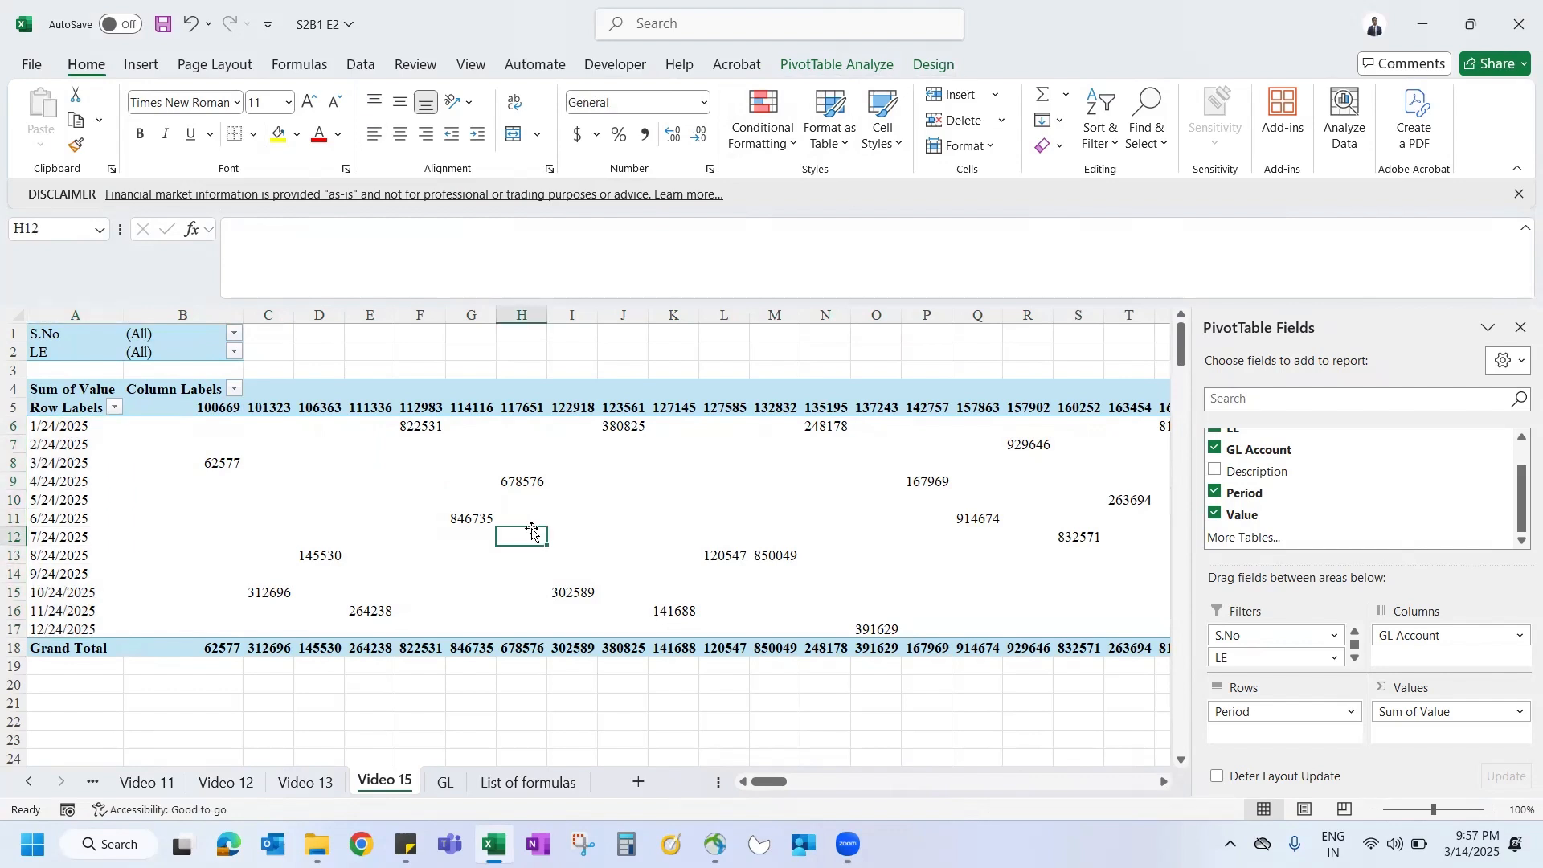
{"action": "left_click", "coordinate": [76, 334]}
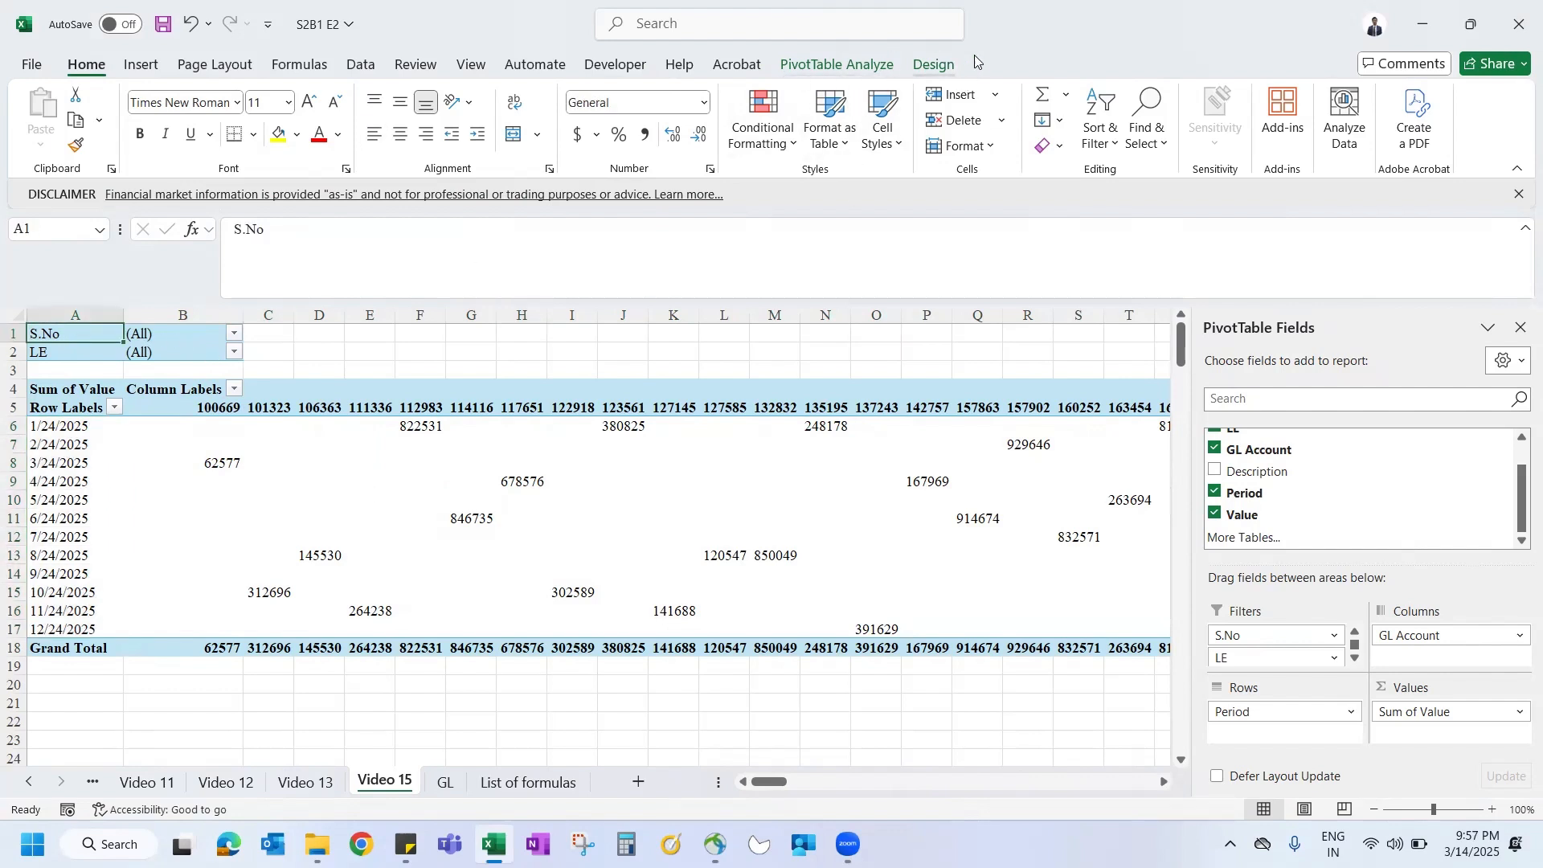
{"action": "left_click", "coordinate": [566, 480]}
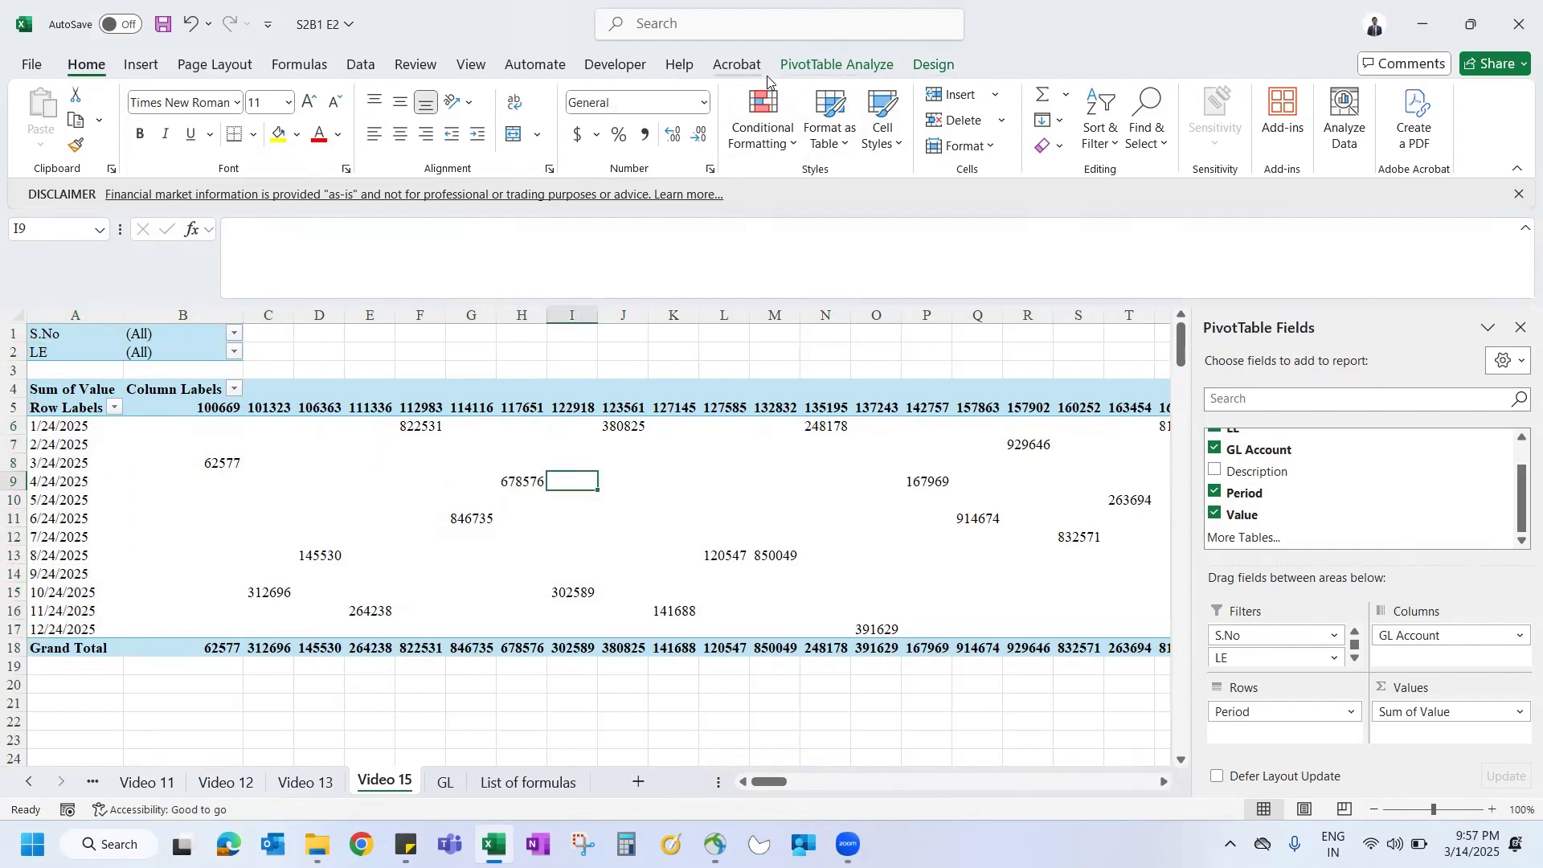
Step: Rename the pivot table as GL summary
{"action": "left_click", "coordinate": [814, 72]}
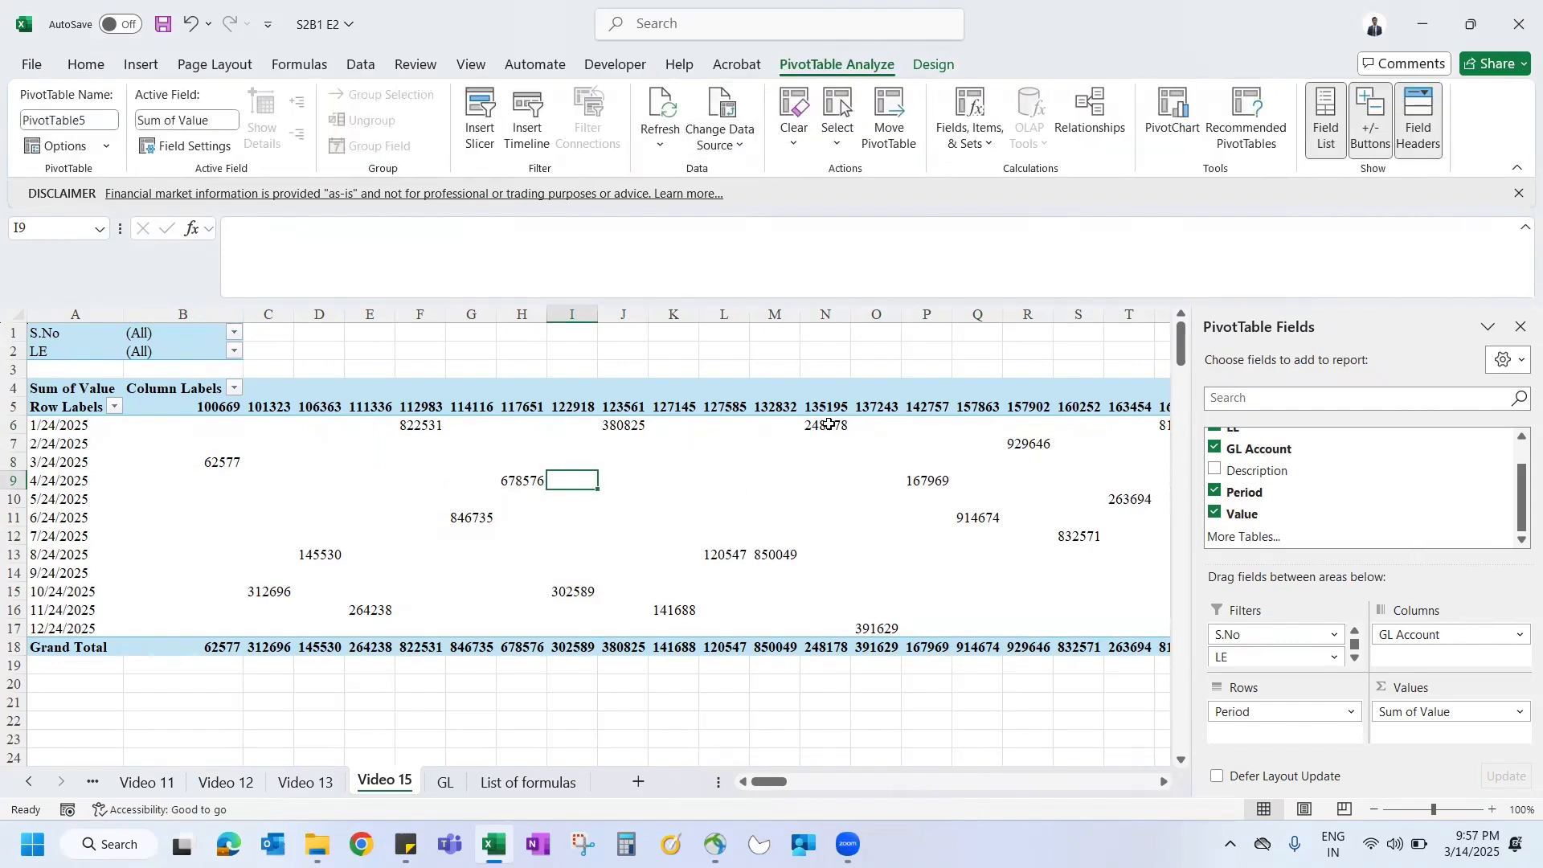
{"action": "mouse_move", "coordinate": [826, 426]}
{"action": "left_click", "coordinate": [84, 119]}
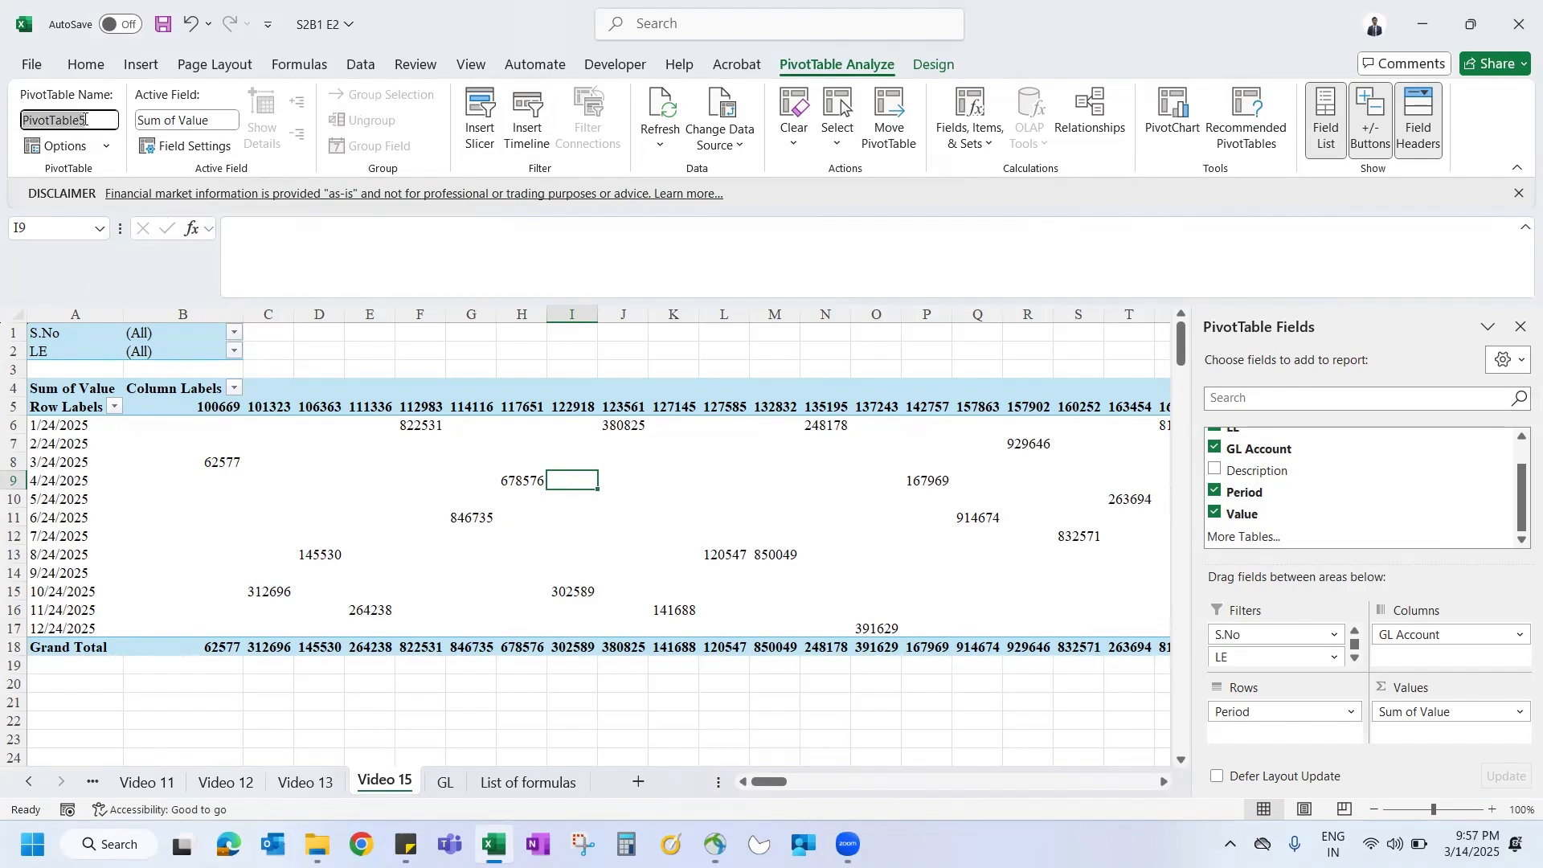
{"action": "type", "text": "GL summary"}
{"action": "key", "text": "Return"}
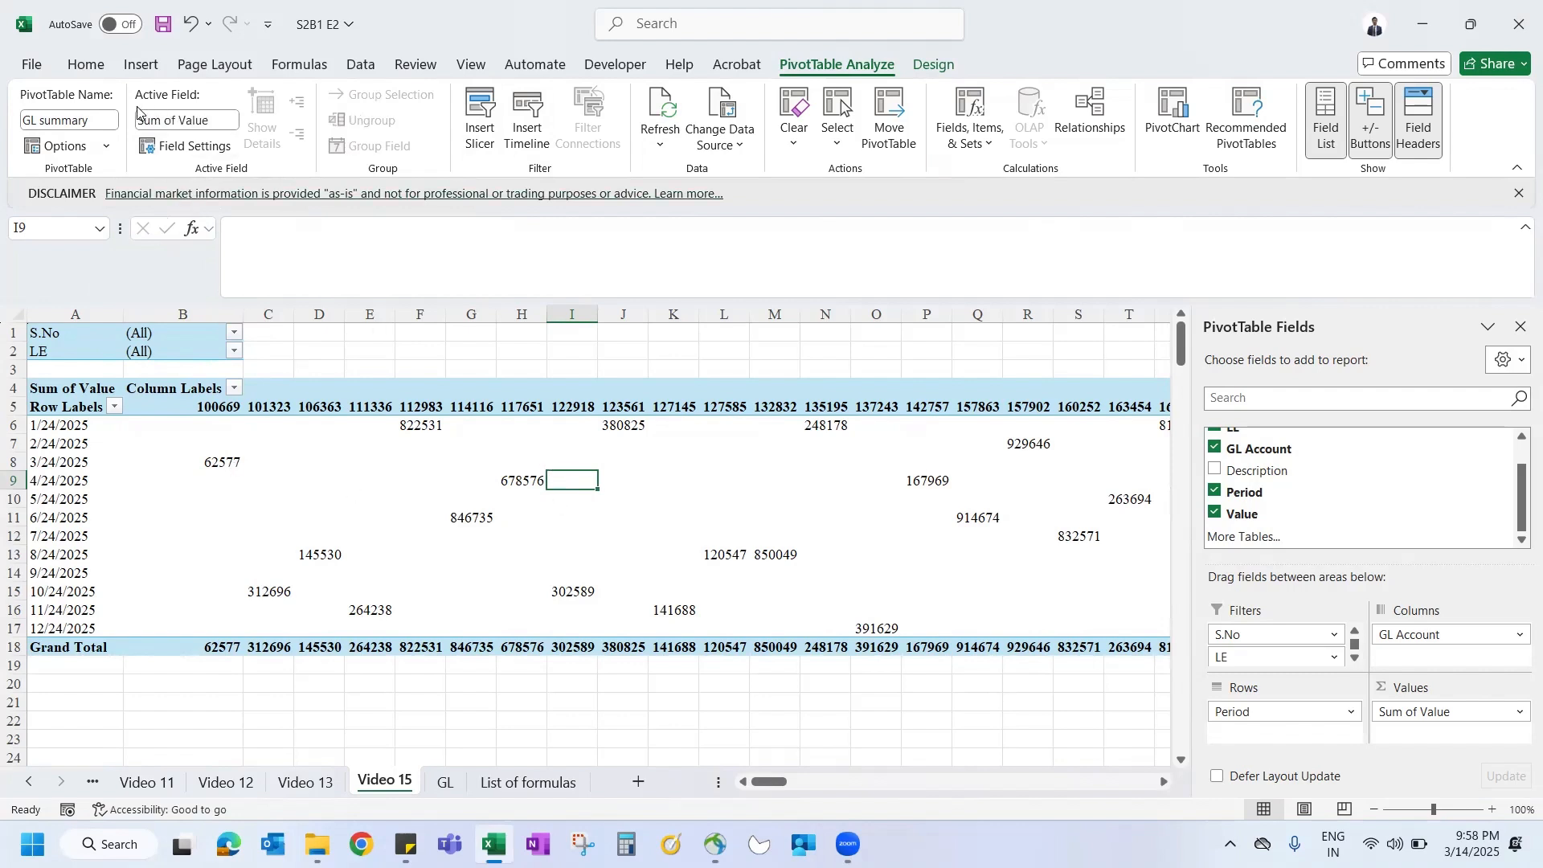
Step: Check which active field belongs to the pivot table's period, filter, value and GL account cells
{"action": "left_click", "coordinate": [66, 498]}
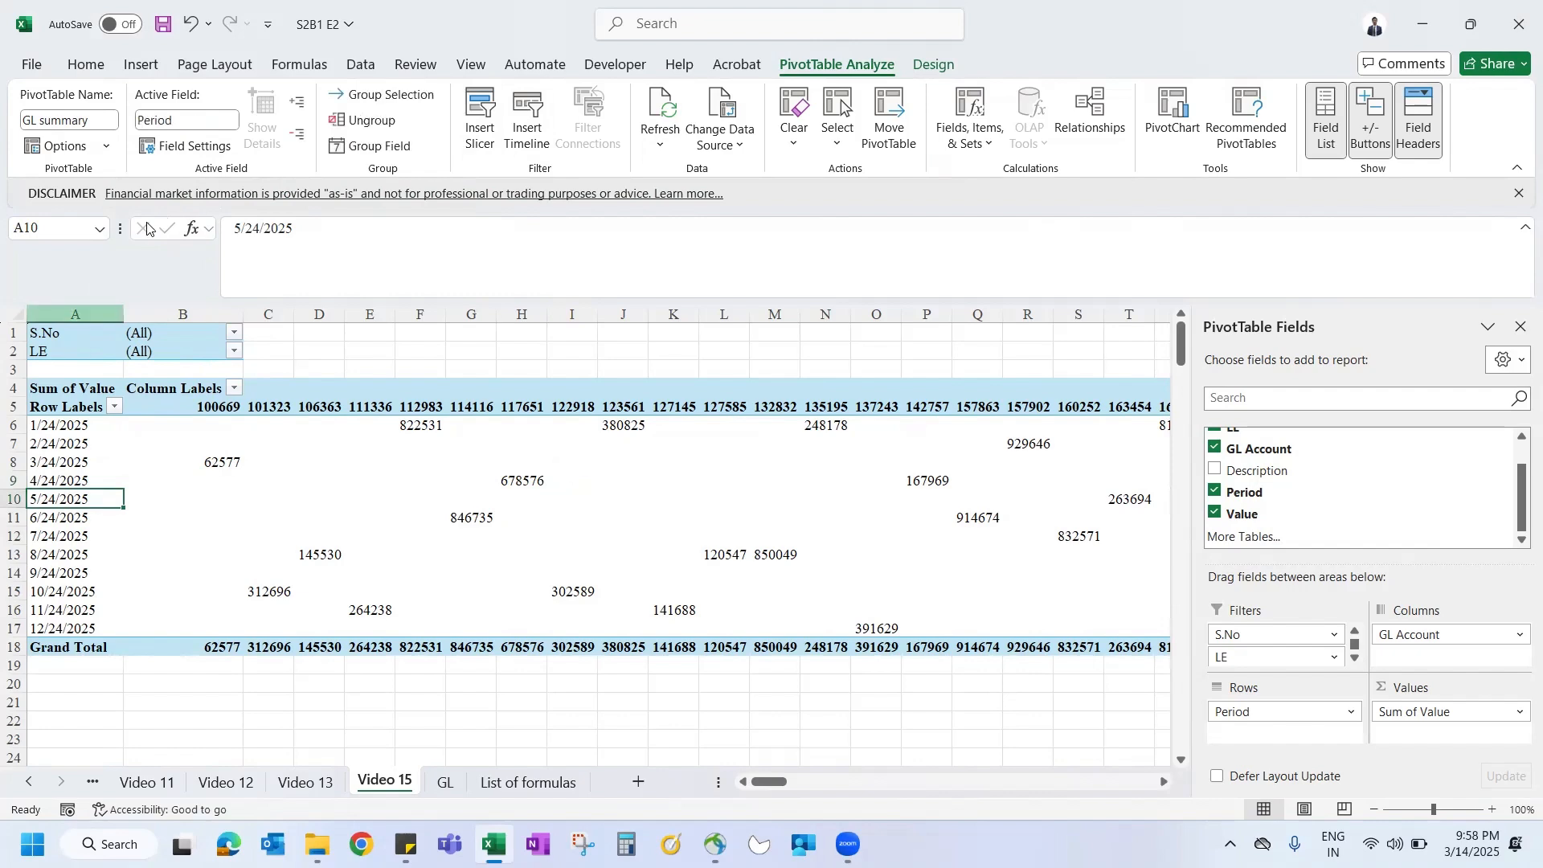
{"action": "left_click", "coordinate": [91, 333]}
{"action": "left_click", "coordinate": [146, 355]}
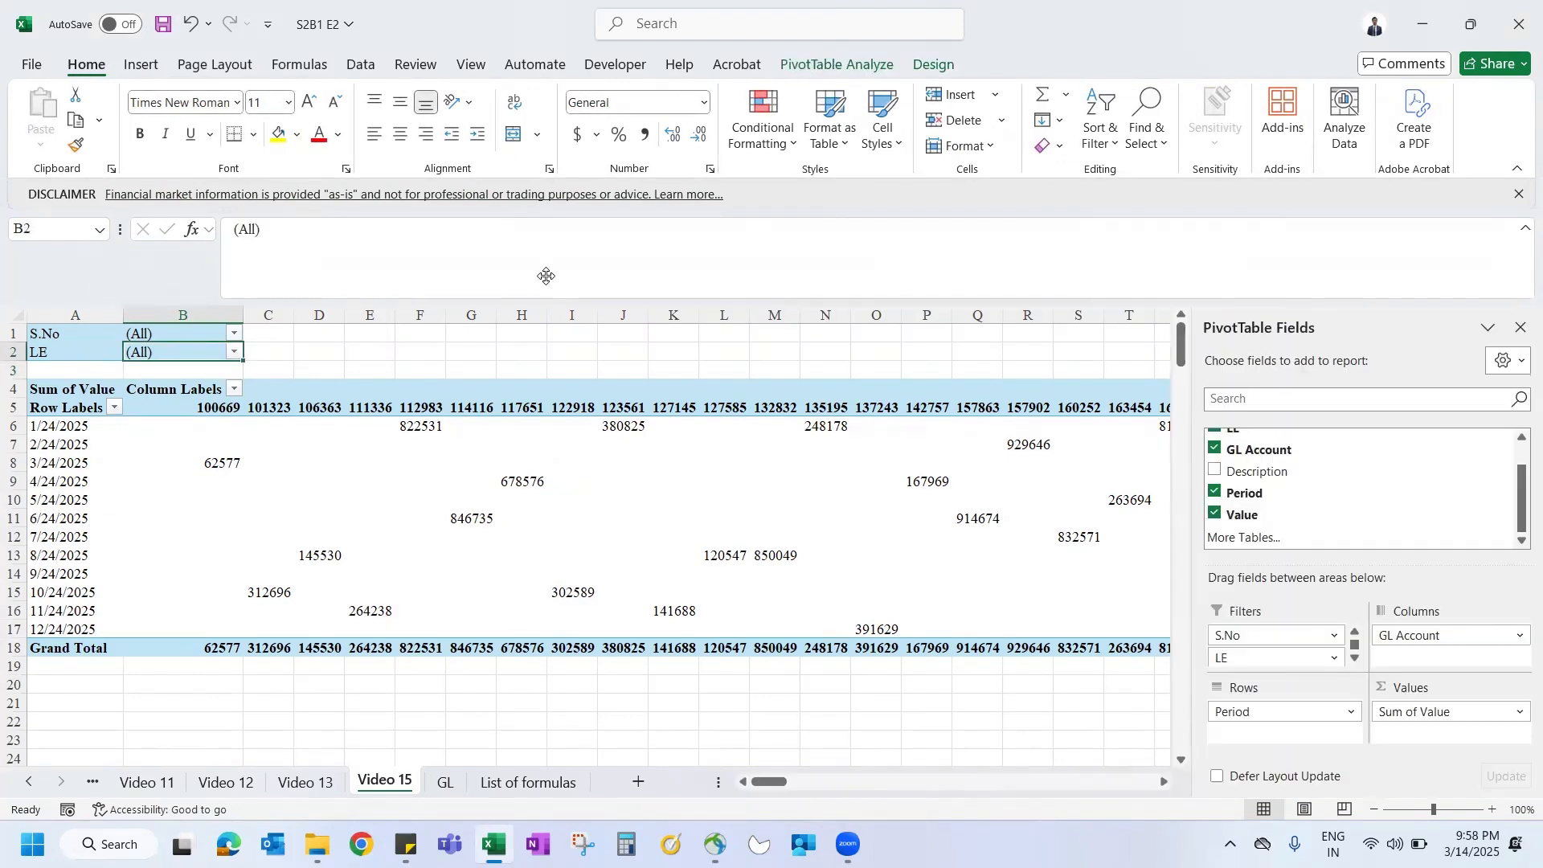
{"action": "left_click", "coordinate": [837, 64]}
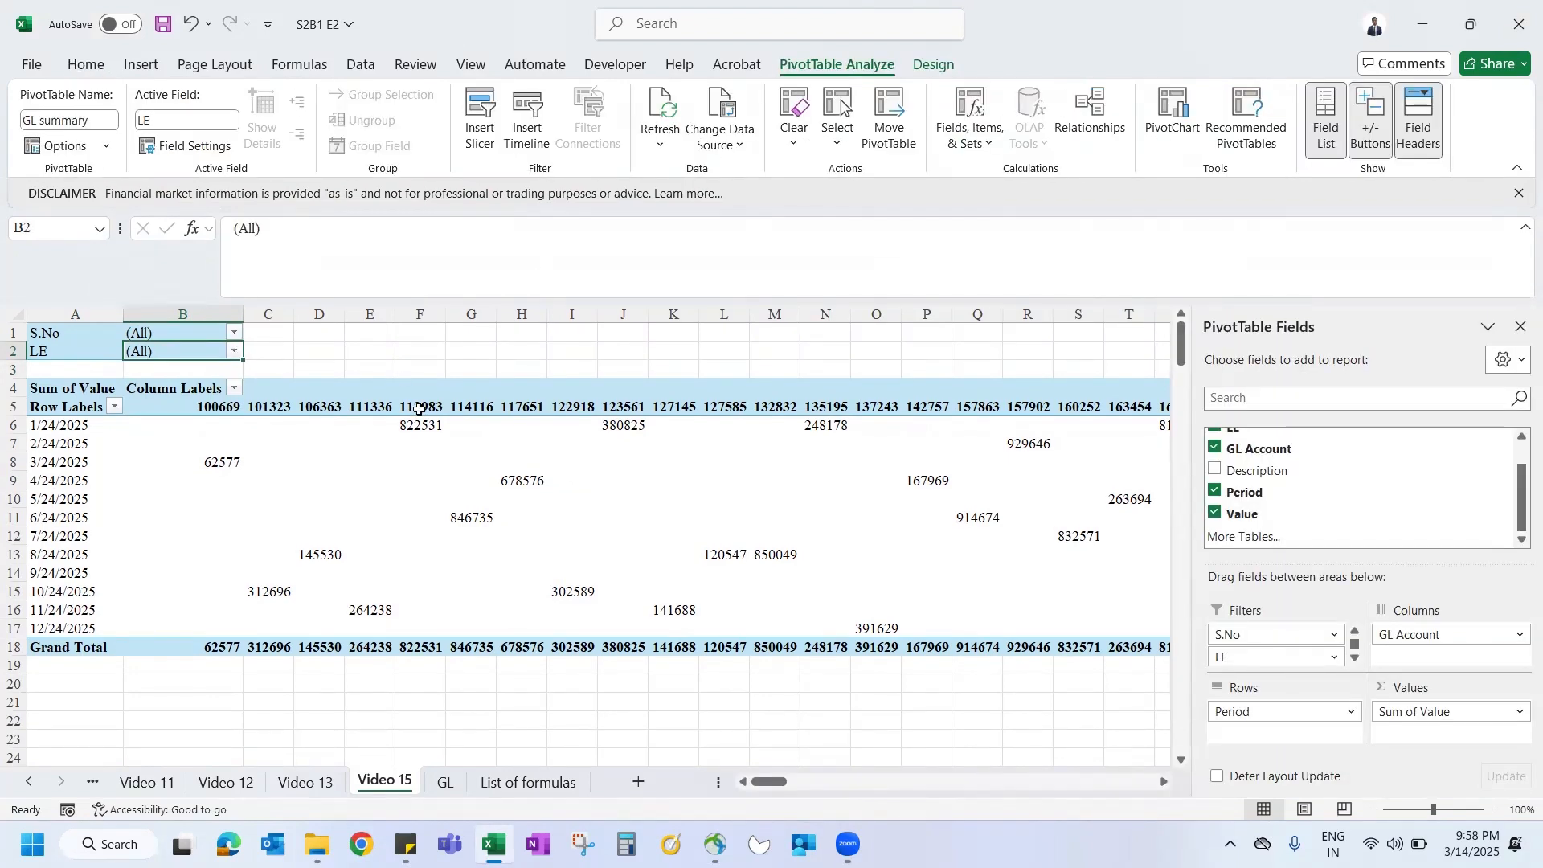
{"action": "left_click", "coordinate": [604, 400]}
{"action": "left_click", "coordinate": [474, 535]}
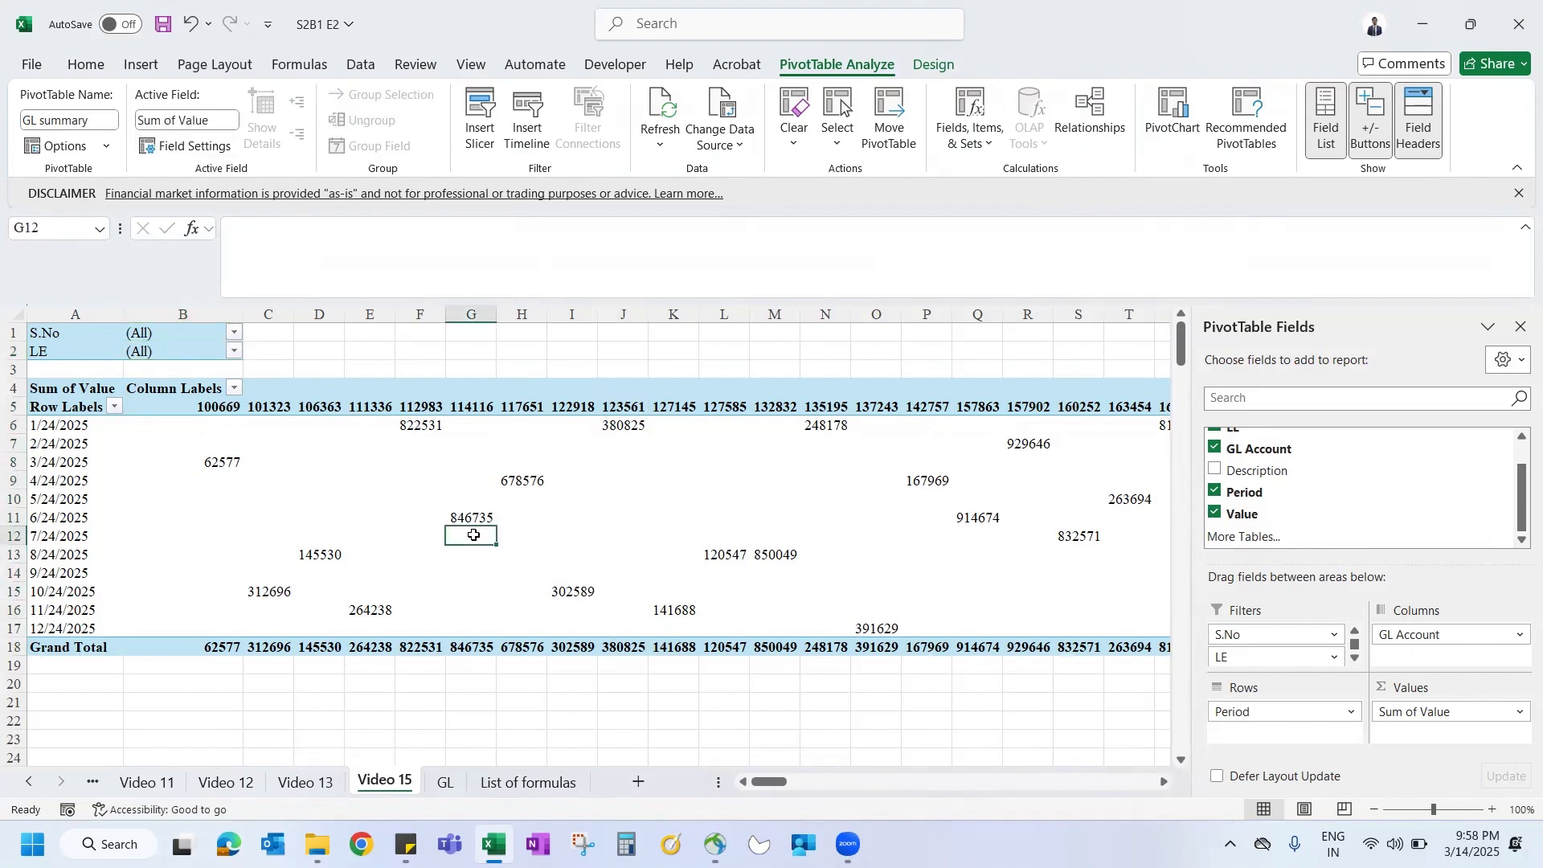
{"action": "left_click", "coordinate": [209, 408]}
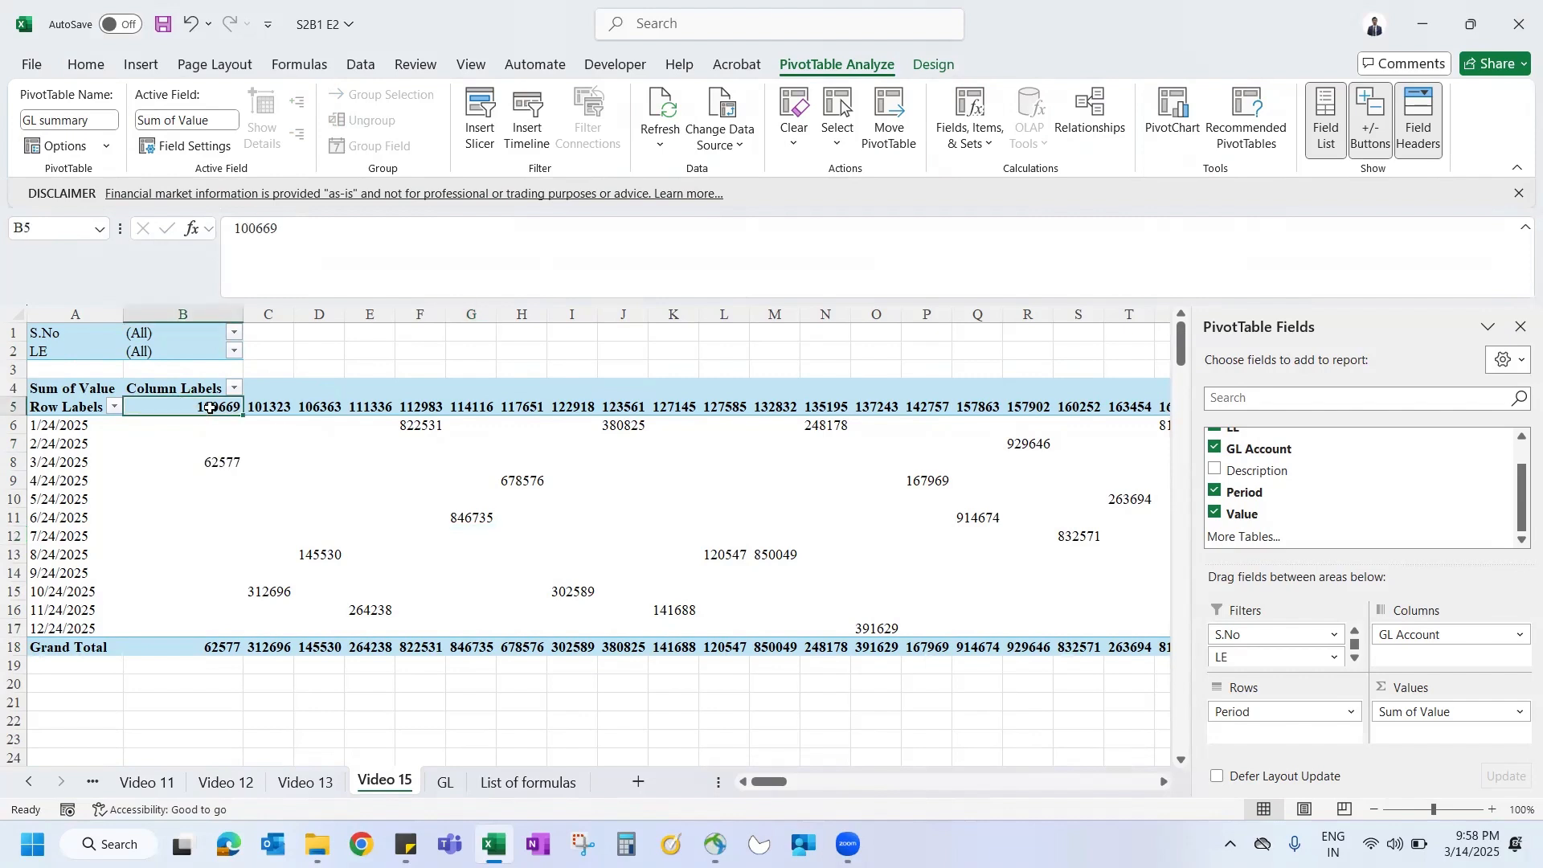
{"action": "left_click_drag", "start_coordinate": [209, 407], "coordinate": [522, 408]}
Step: Rename the pivot table's column labels header as GL account and its row labels header as Period
{"action": "left_click", "coordinate": [155, 386]}
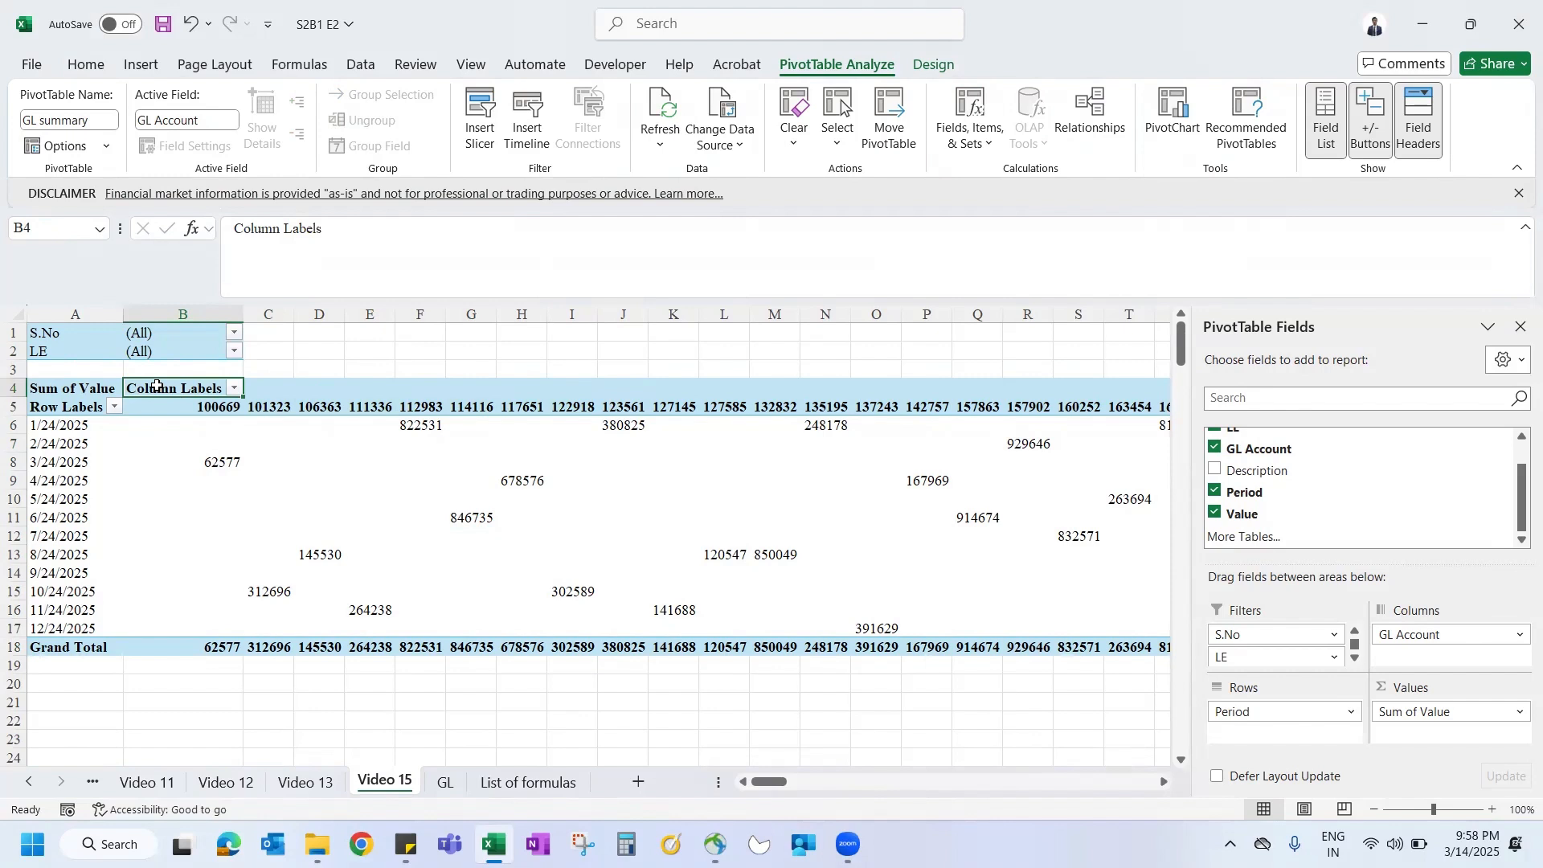
{"action": "left_click_drag", "start_coordinate": [336, 242], "coordinate": [148, 253]}
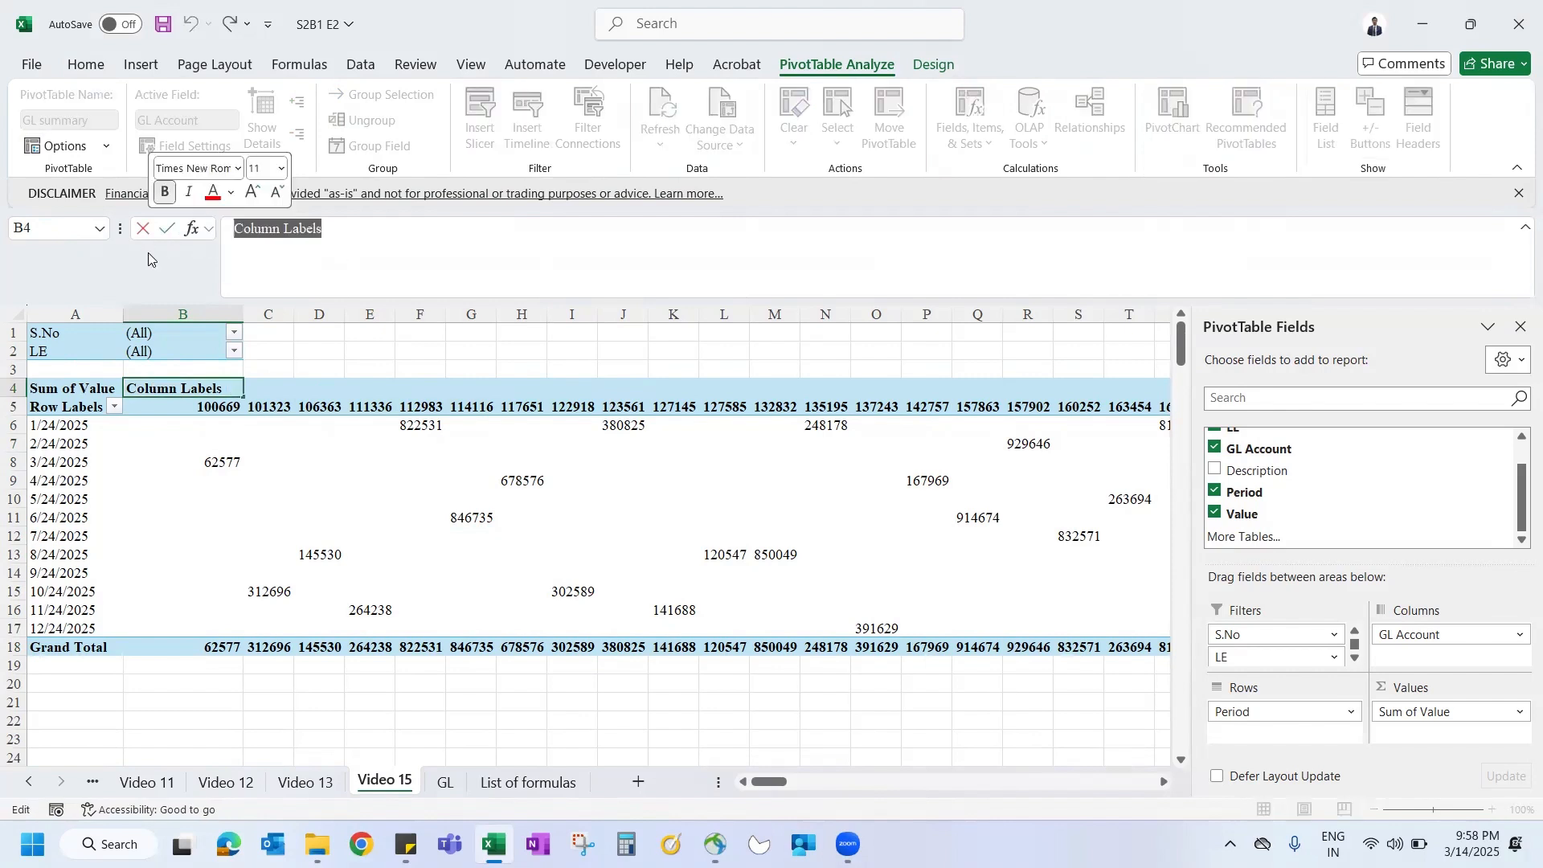
{"action": "type", "text": "GL account"}
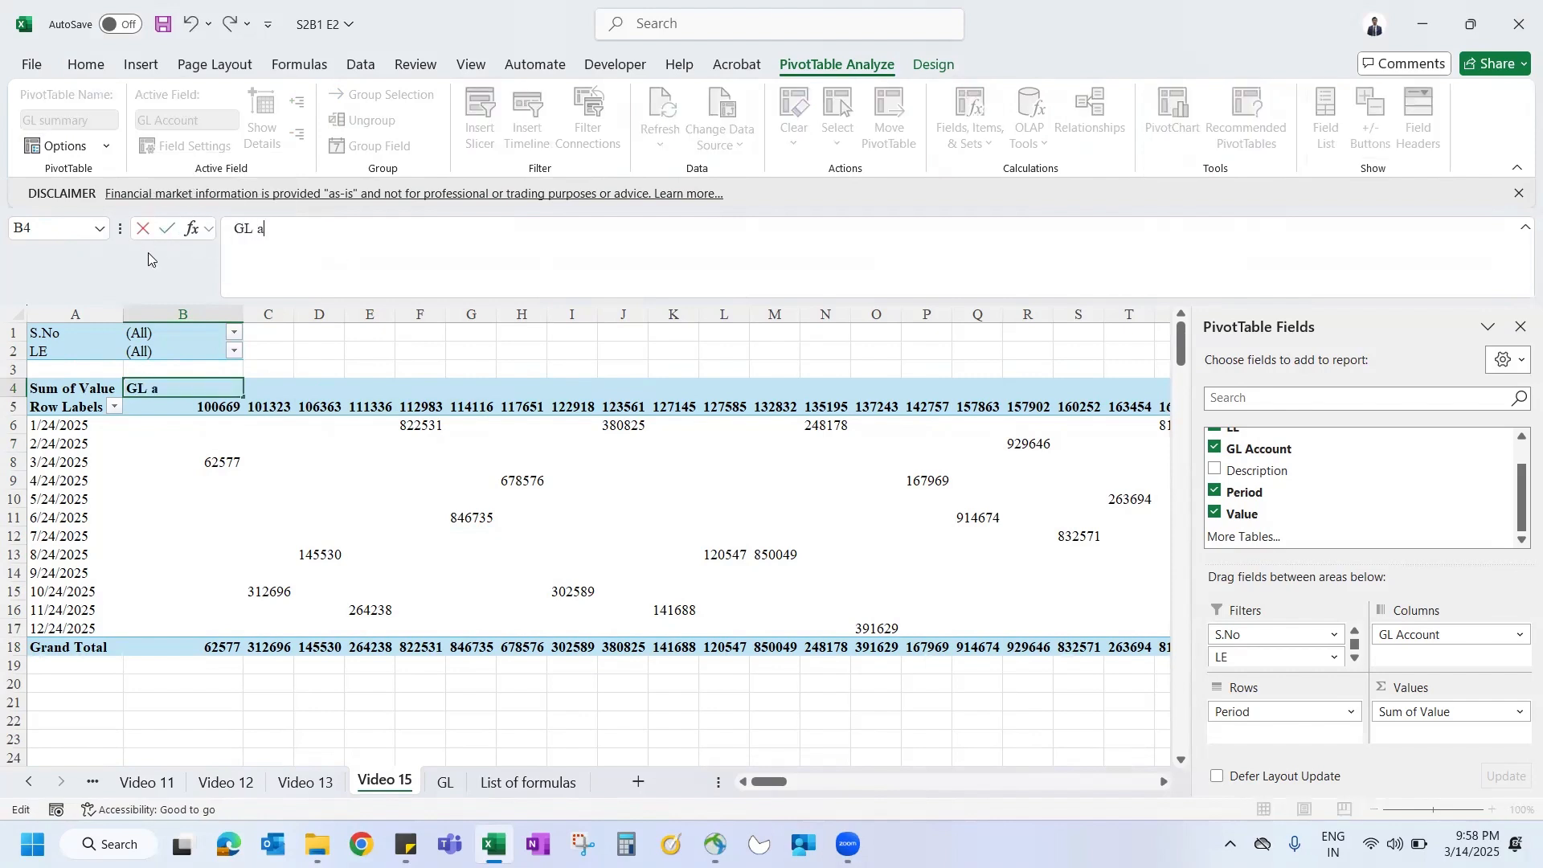
{"action": "key", "text": "Return"}
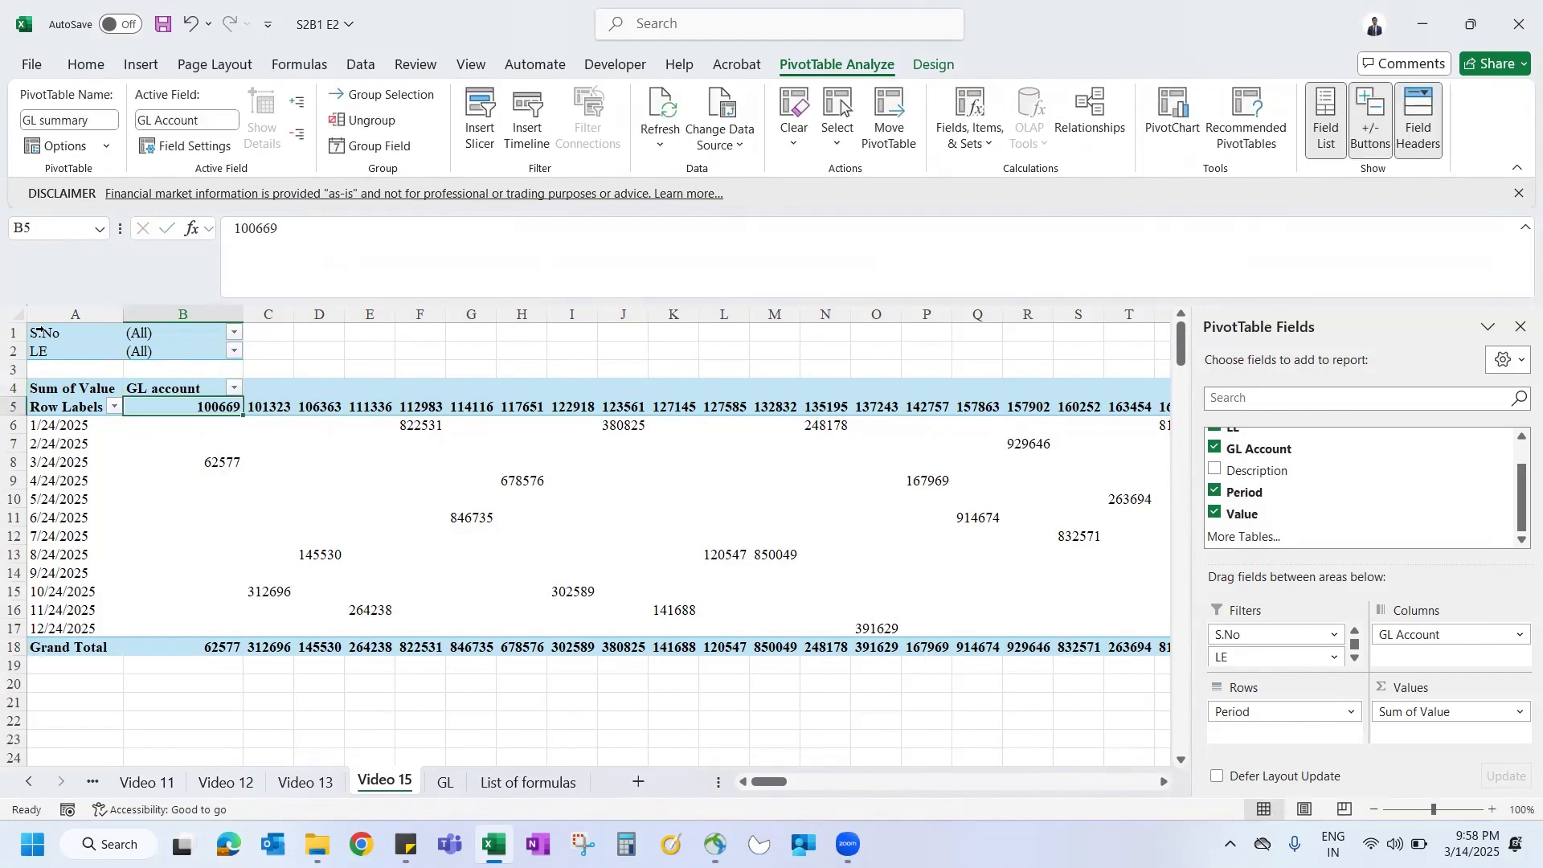
{"action": "left_click", "coordinate": [56, 405]}
{"action": "type", "text": "Period"}
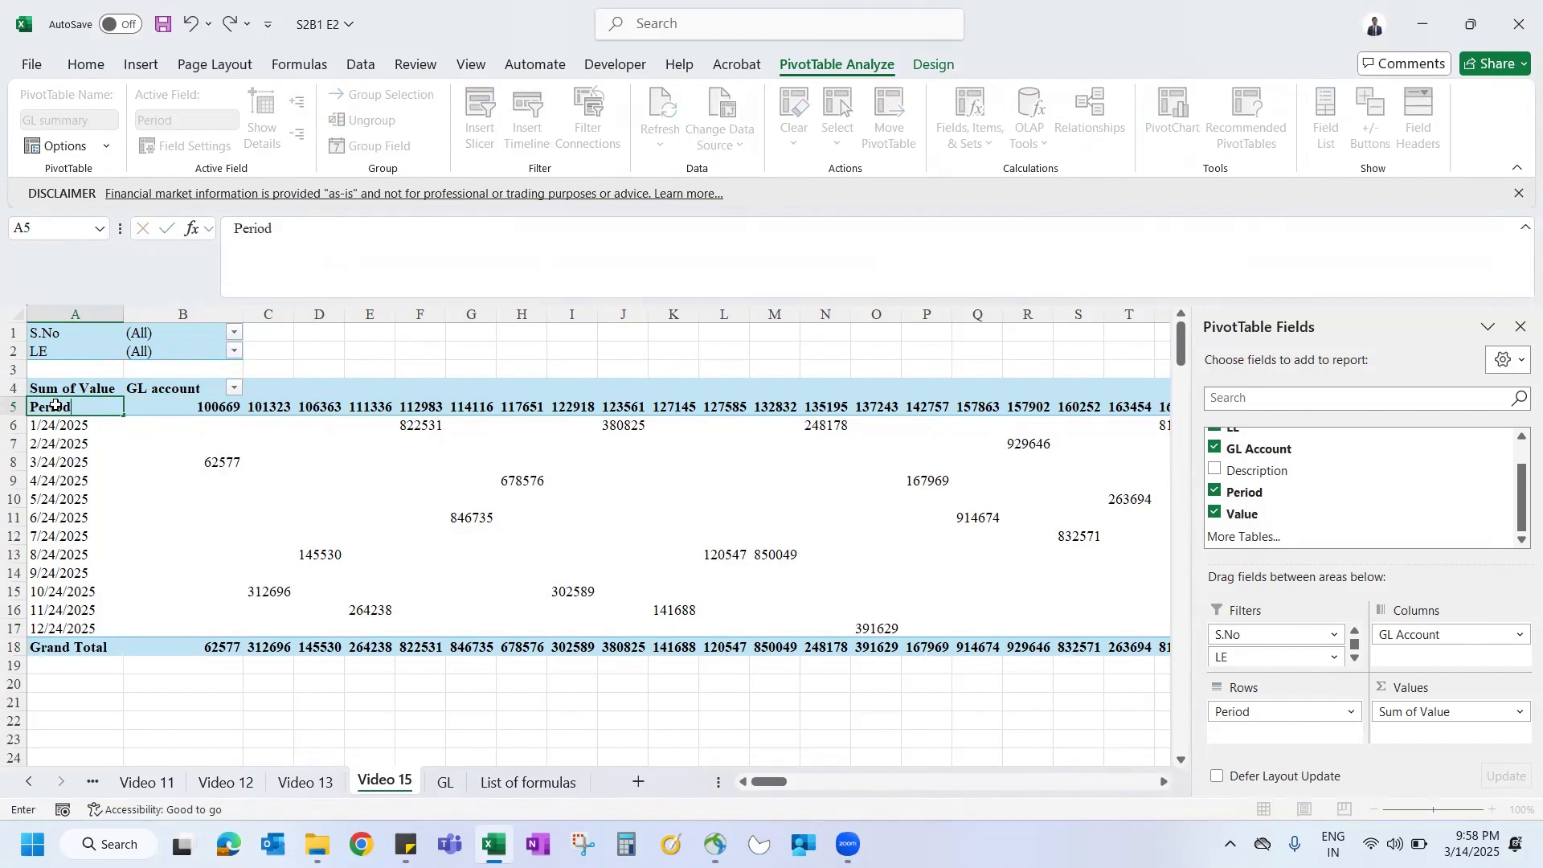
{"action": "key", "text": "Return"}
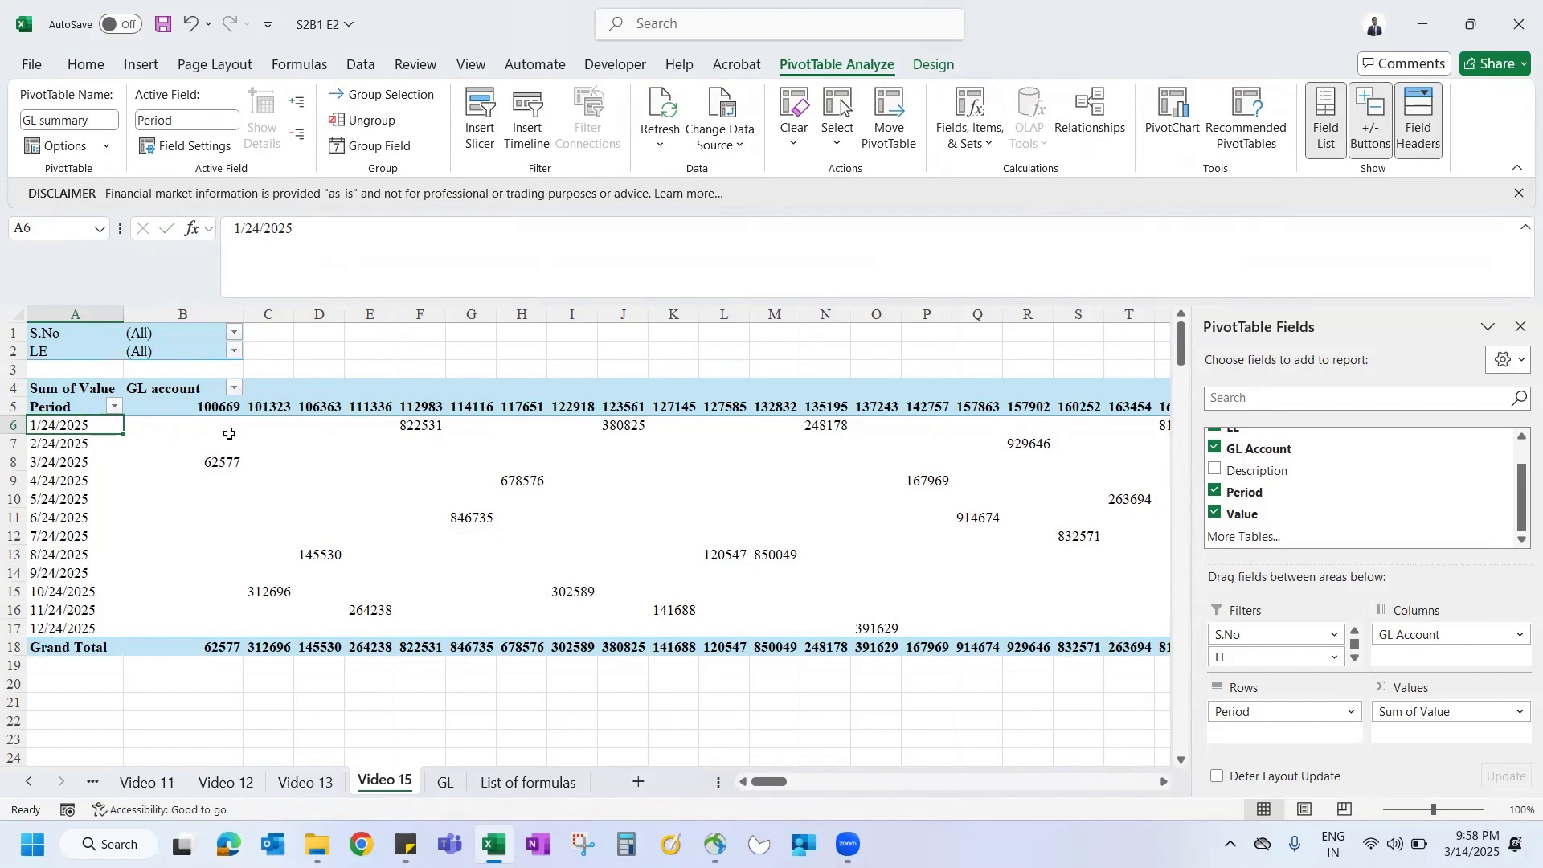
Step: Rename the pivot table's Sum of Value field as GL total in cell A4
{"action": "left_click", "coordinate": [77, 391]}
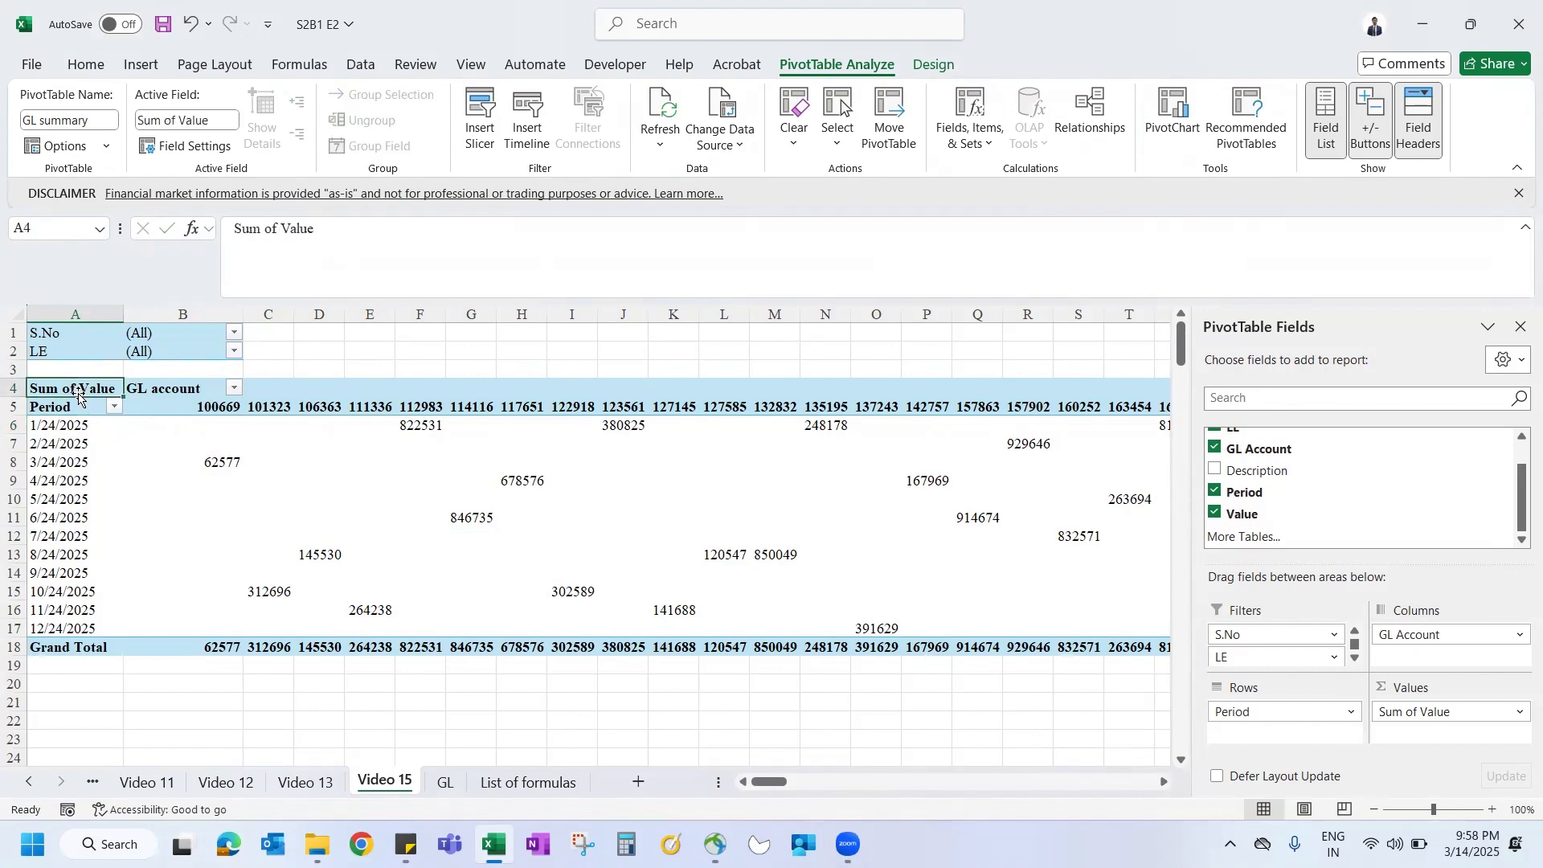
{"action": "type", "text": "GL total"}
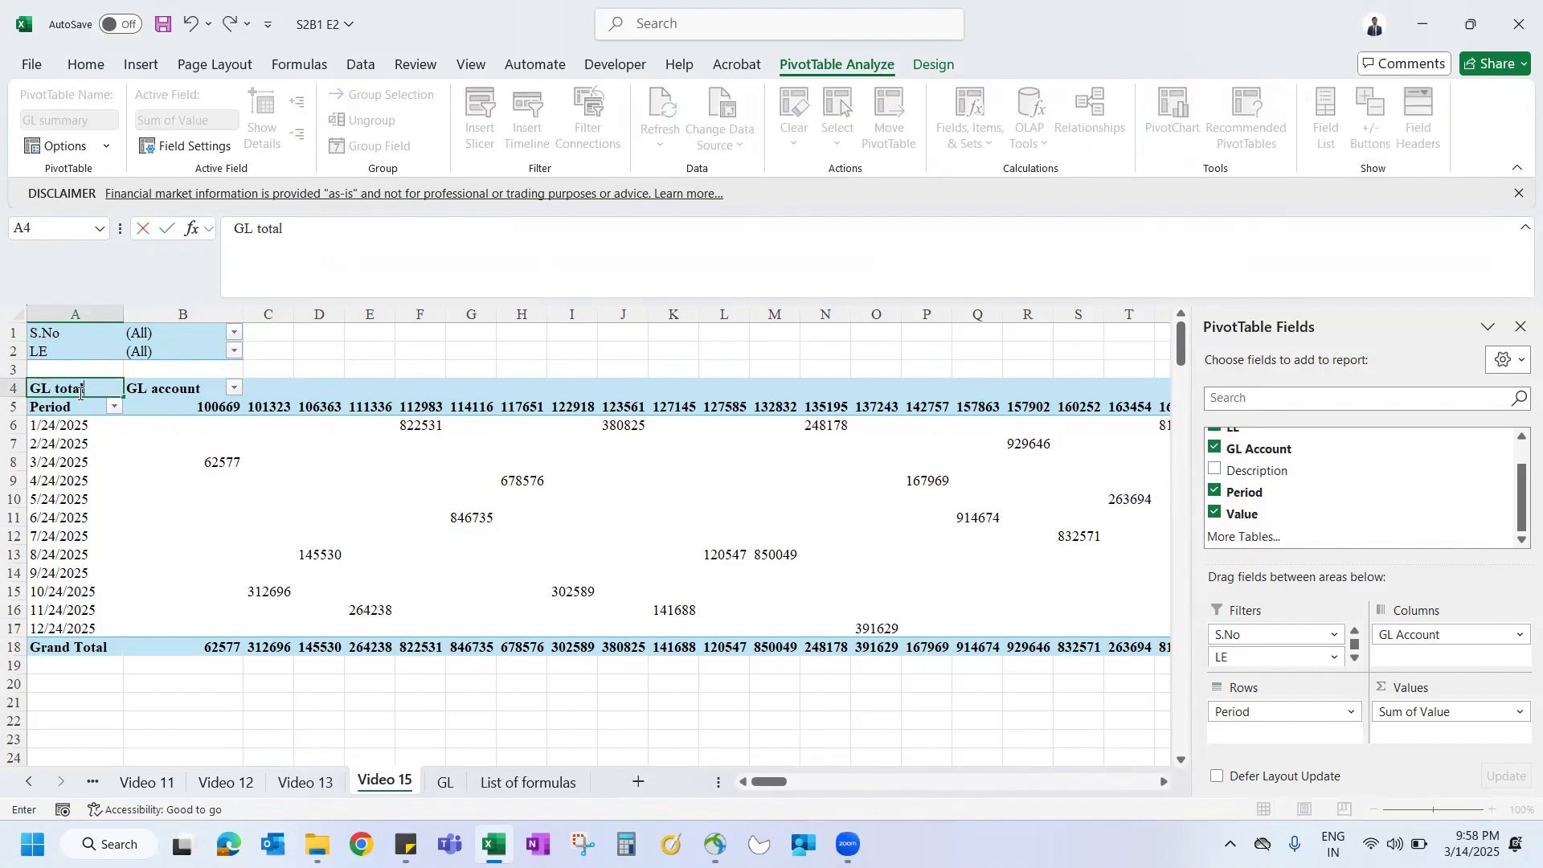
{"action": "key", "text": "Return"}
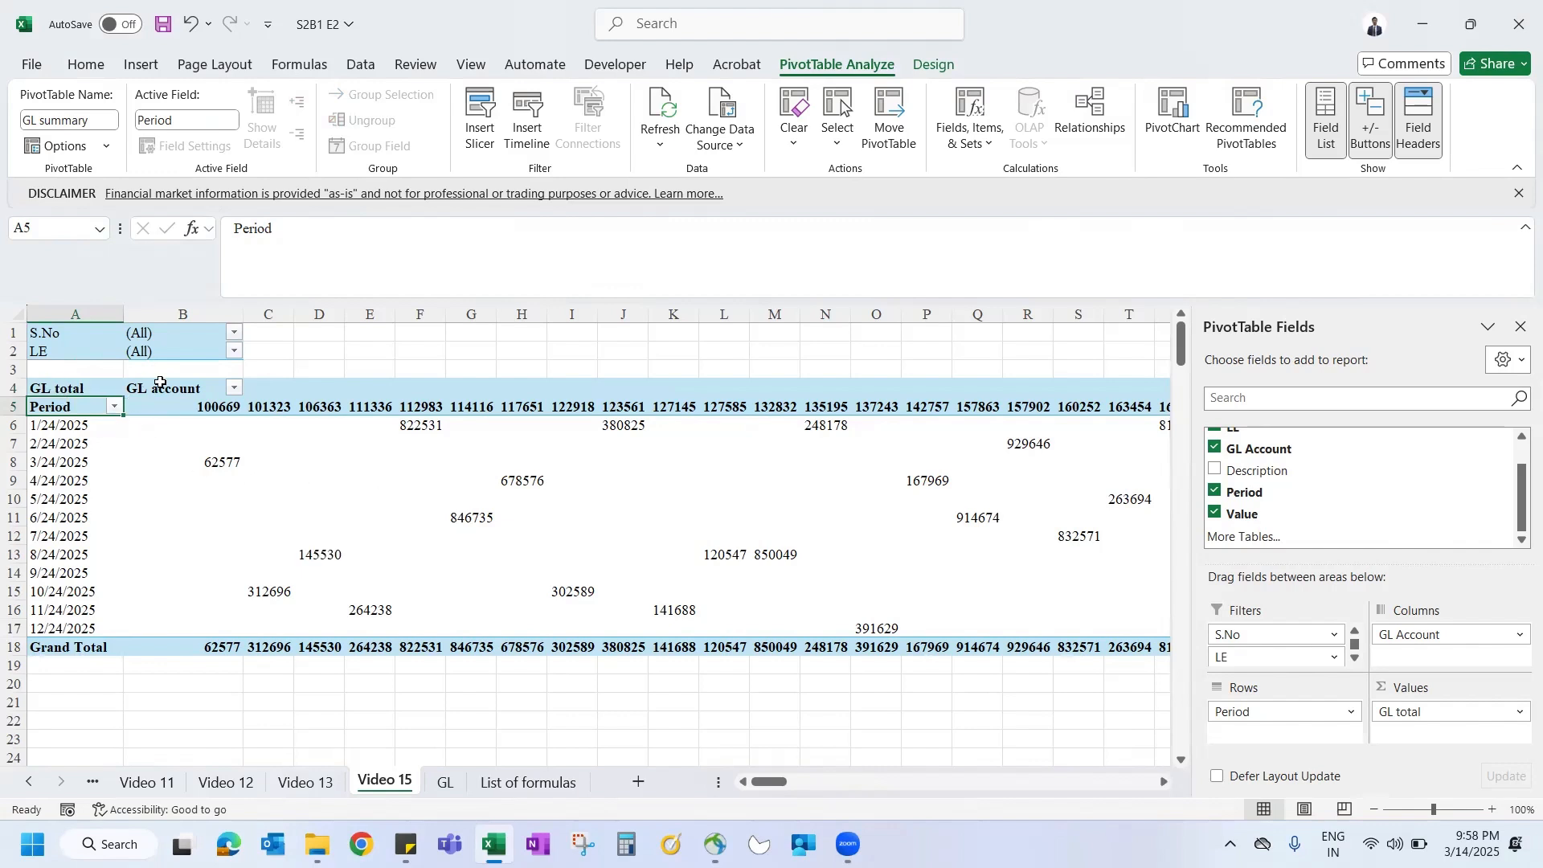
Step: Try to delete the contents of cell I9 inside the pivot table's value area
{"action": "left_click", "coordinate": [219, 462]}
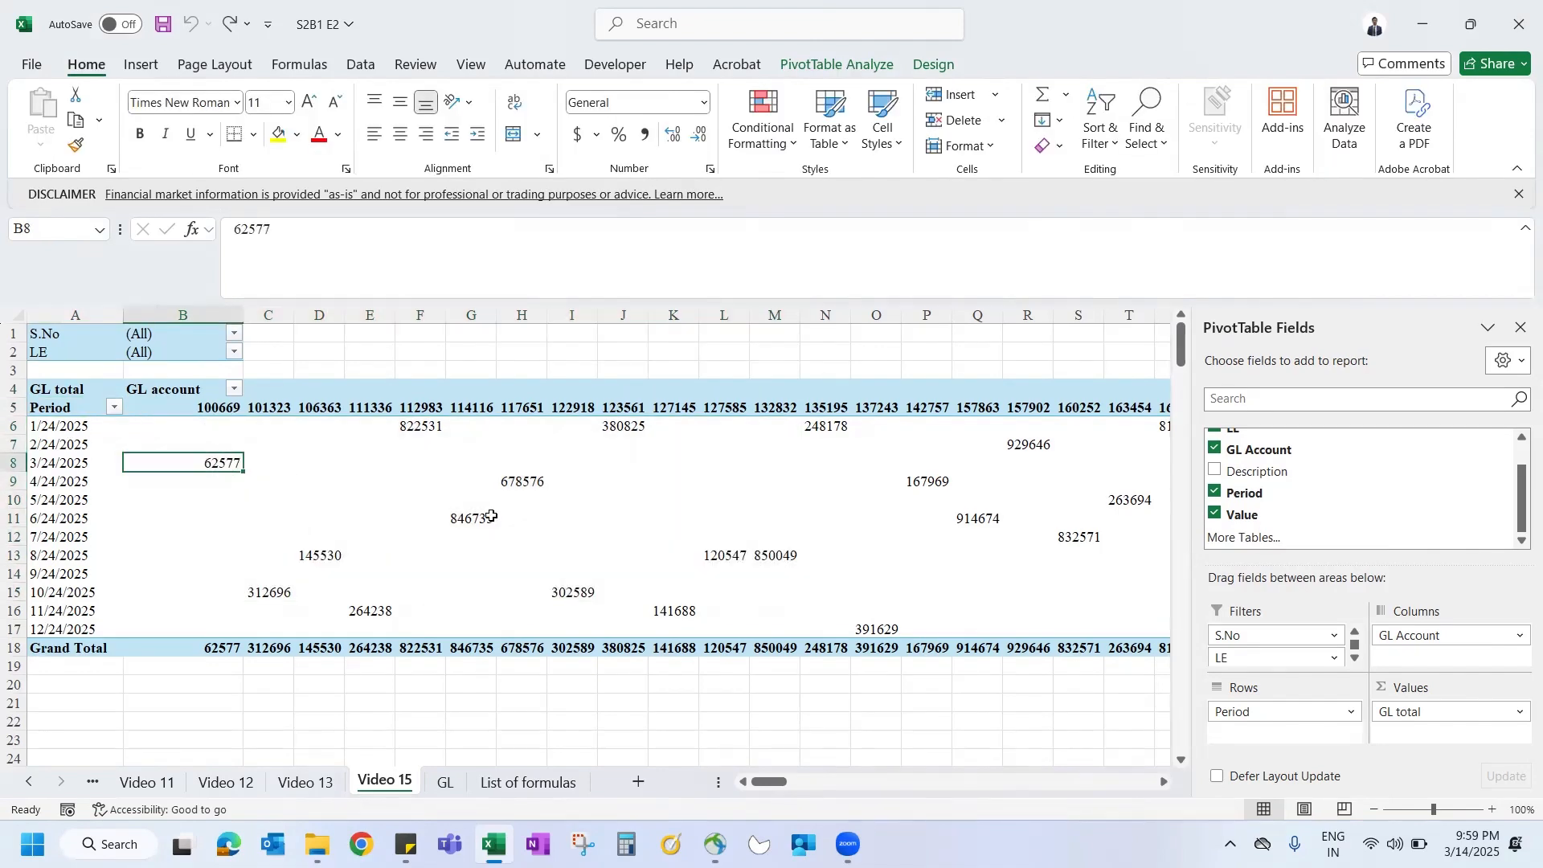
{"action": "left_click", "coordinate": [549, 482]}
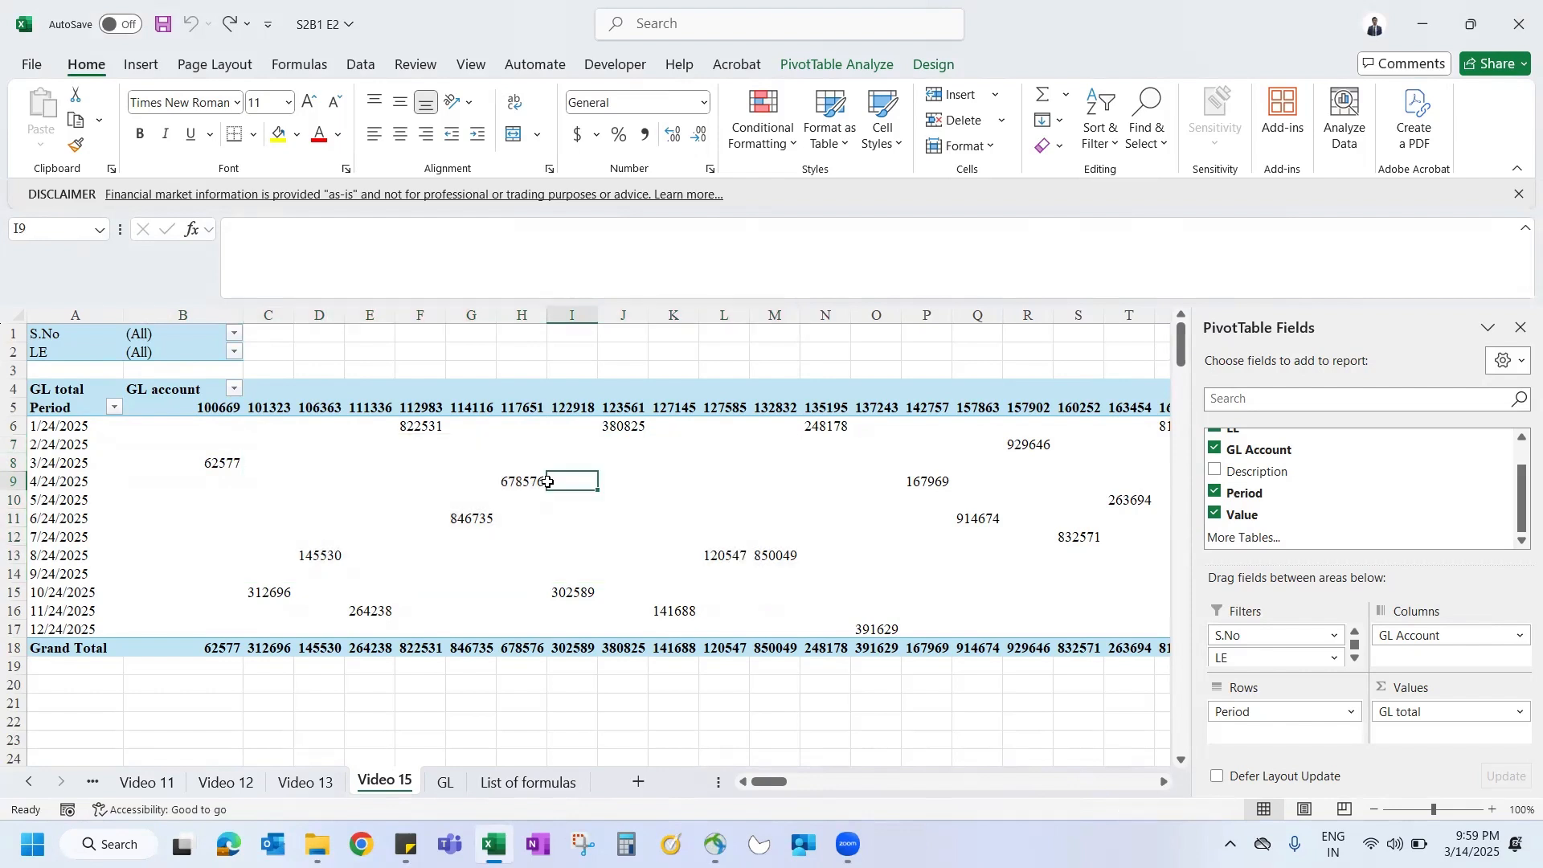
{"action": "key", "text": "Delete"}
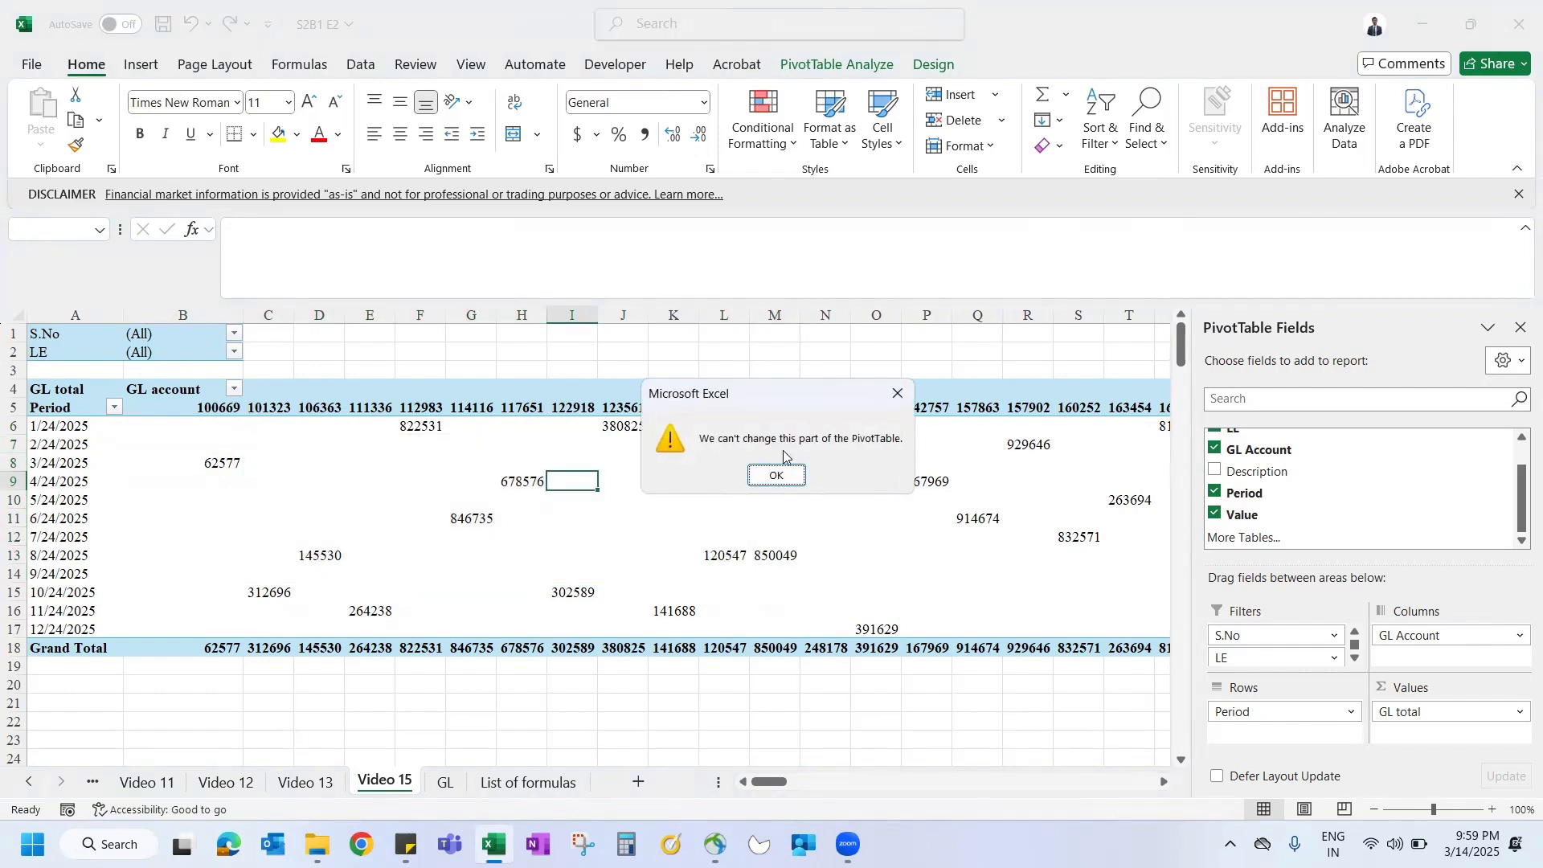
{"action": "key", "text": "Return"}
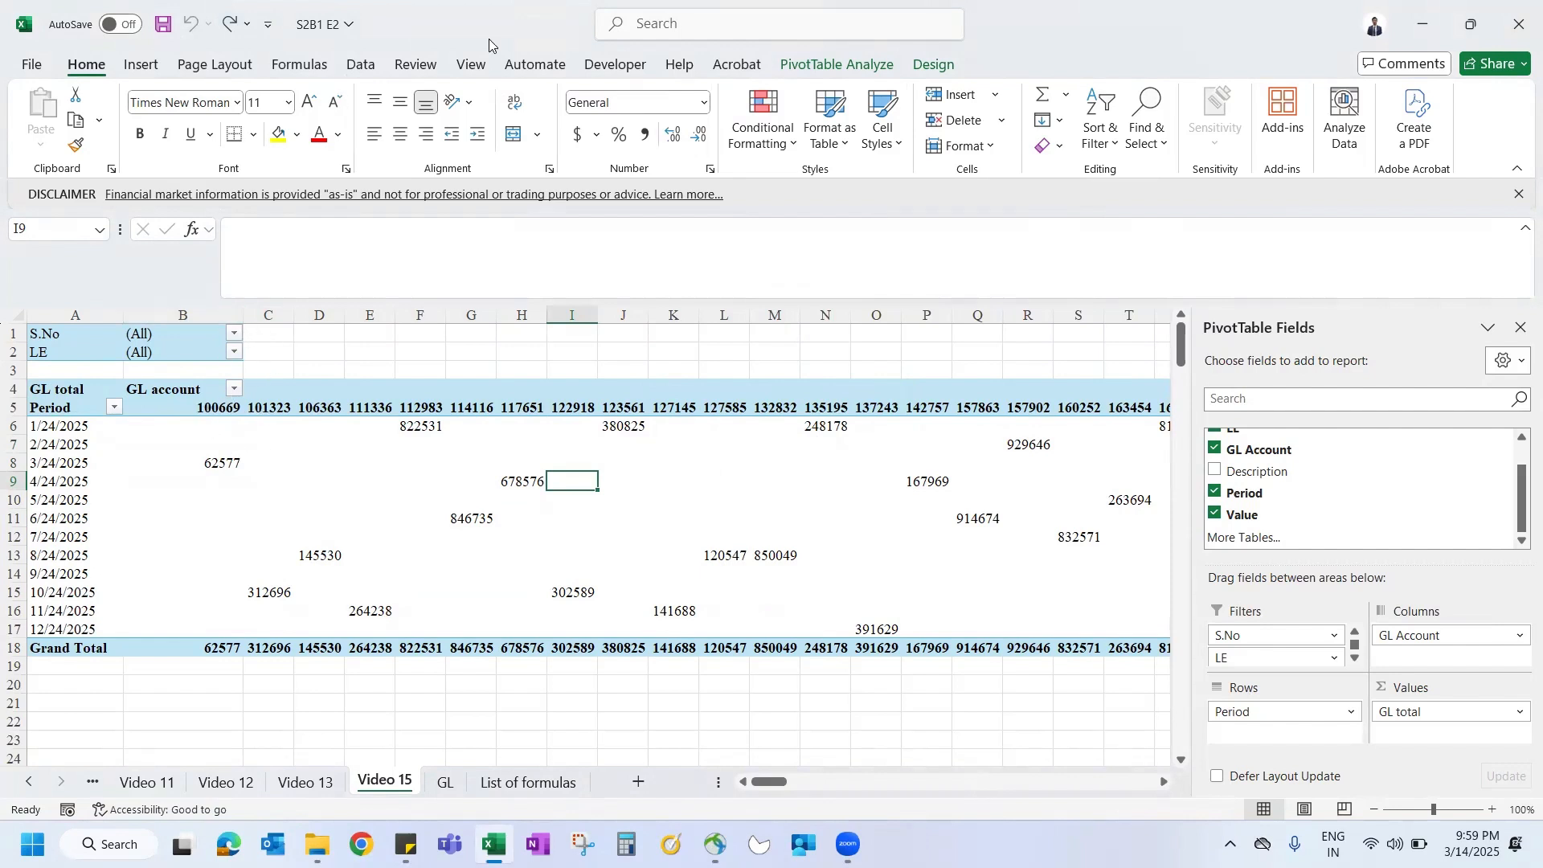
Step: Group the GL account column headings from 100669 through 188908 in row 5 of the pivot table
{"action": "left_click", "coordinate": [837, 63]}
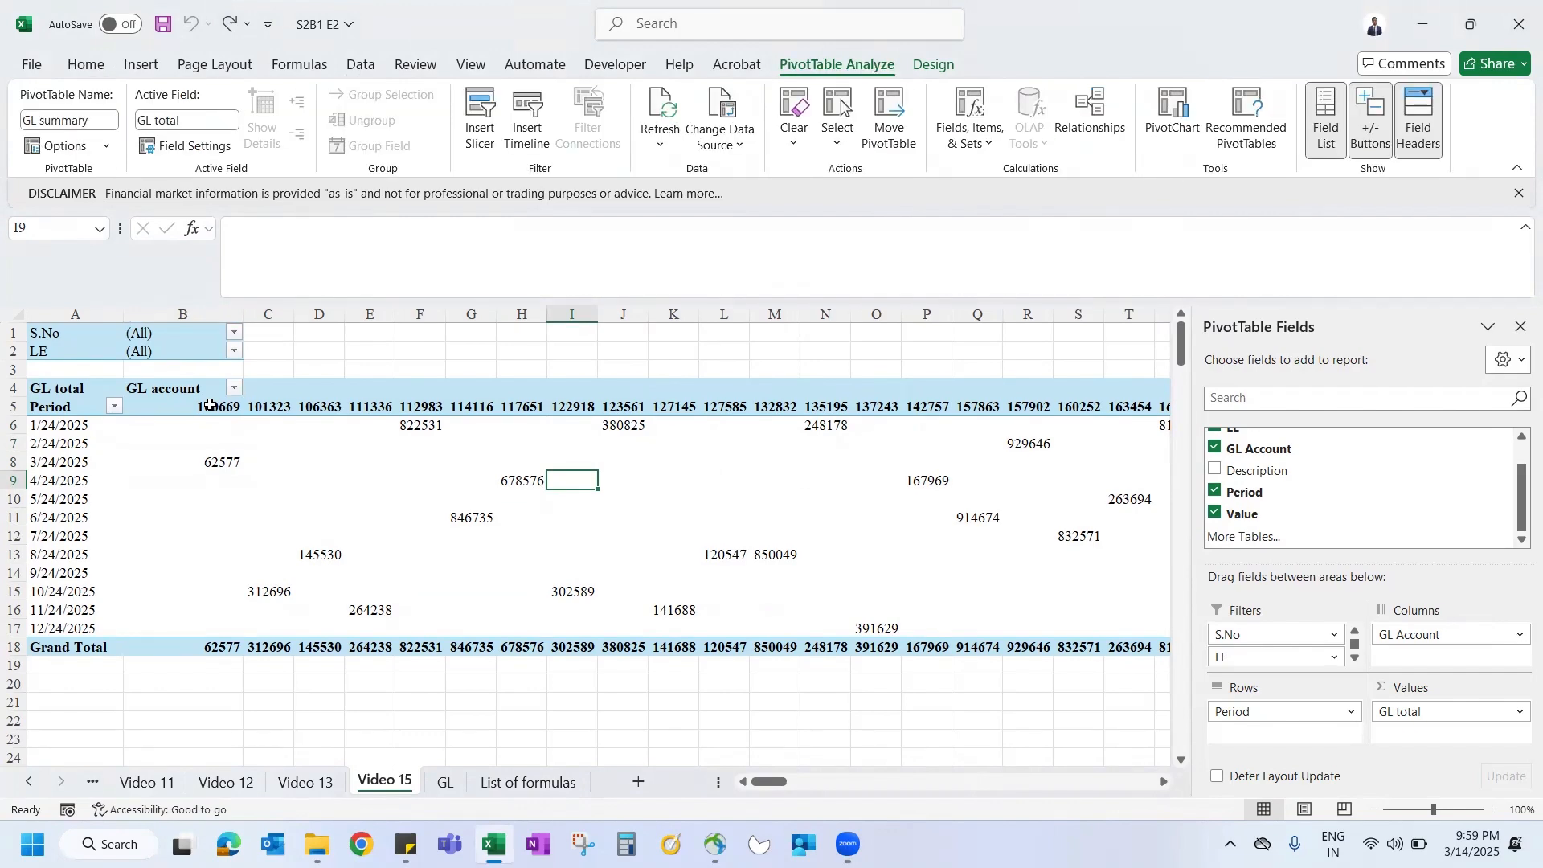
{"action": "left_click", "coordinate": [209, 404]}
{"action": "key", "text": "ctrl+shift+Right"}
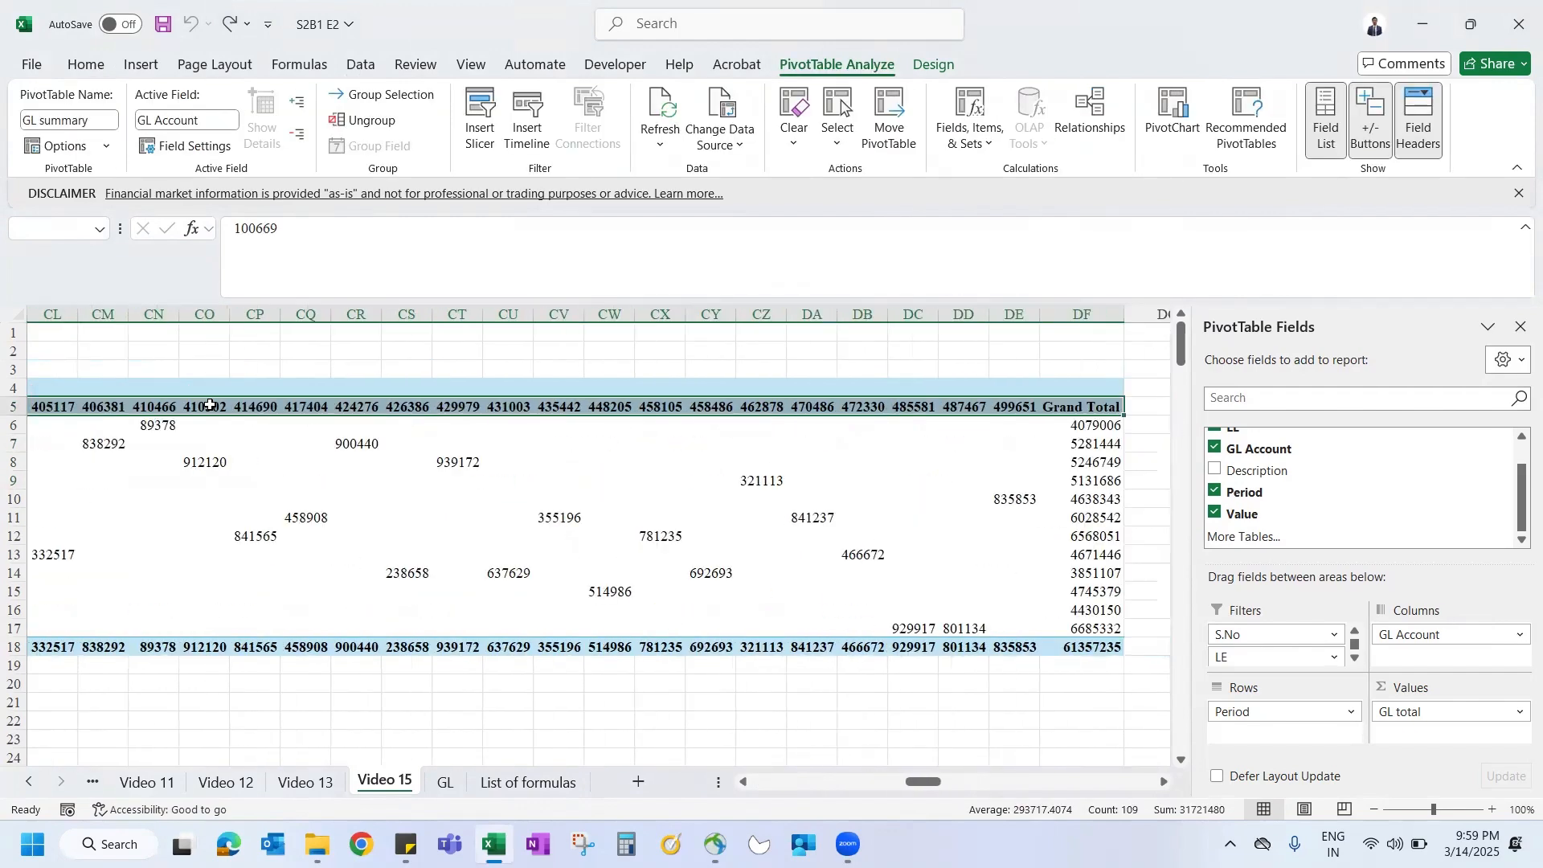
{"action": "key", "text": "Left"}
{"action": "key", "text": "Right"}
{"action": "key", "text": "ctrl+shift+Right"}
{"action": "key", "text": "Left"}
{"action": "key", "text": "Right"}
{"action": "key", "text": "shift+Right"}
{"action": "key", "text": "shift+Right"}
{"action": "key", "text": "shift+Right"}
{"action": "key", "text": "shift+Right"}
{"action": "key", "text": "shift+Right"}
{"action": "key", "text": "shift+Right"}
{"action": "key", "text": "shift+Right"}
{"action": "key", "text": "shift+Right"}
{"action": "key", "text": "shift+Right"}
{"action": "key", "text": "shift+Right"}
{"action": "key", "text": "shift+Right"}
{"action": "key", "text": "shift+Right"}
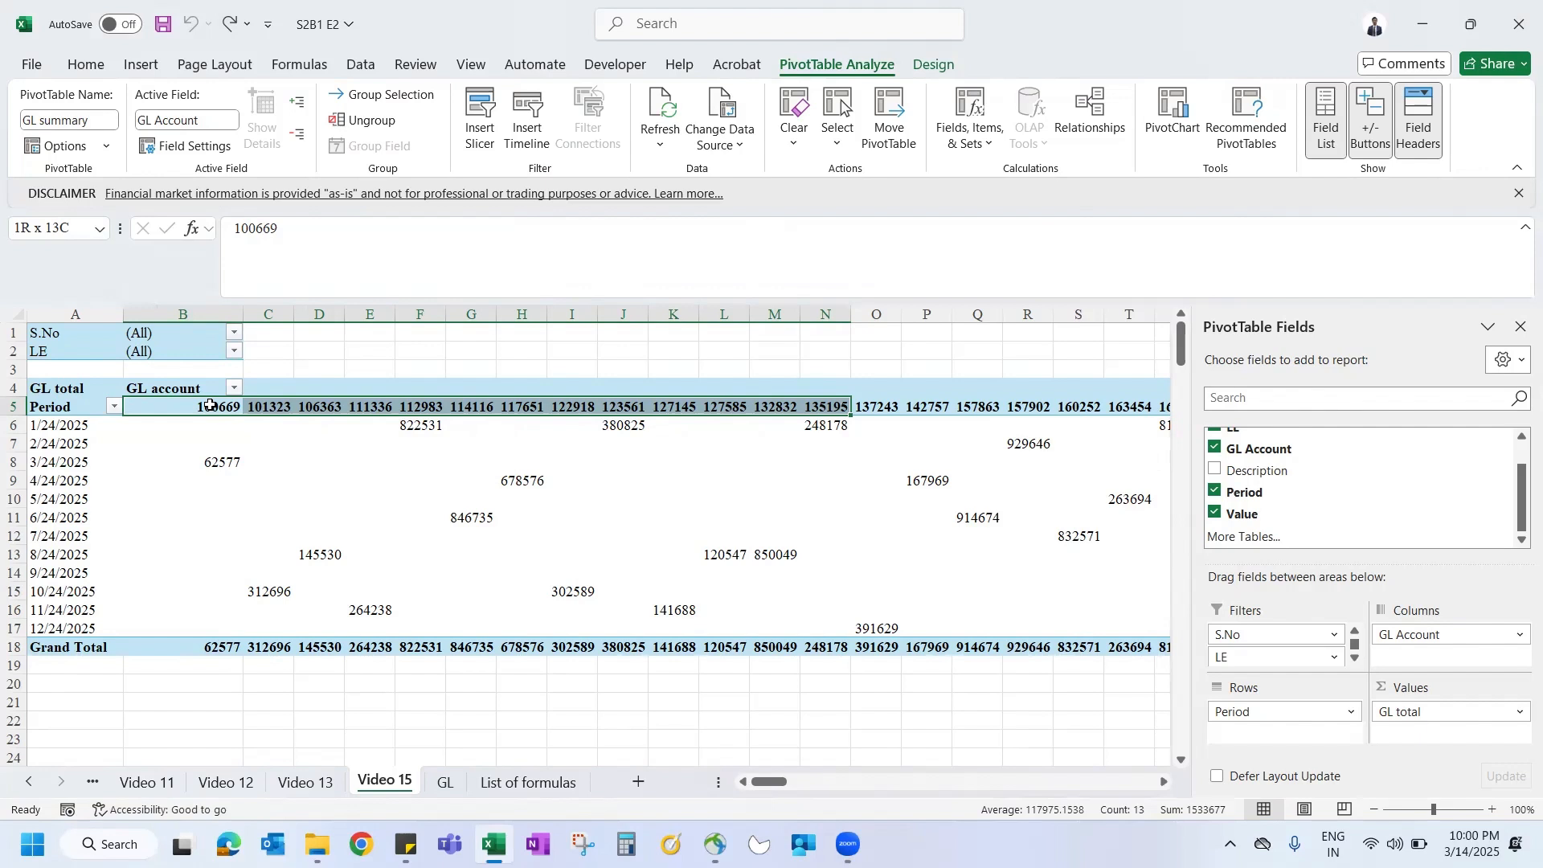
{"action": "key", "text": "shift+Right"}
{"action": "key", "text": "shift+Right"}
{"action": "key", "text": "shift+Right"}
{"action": "key", "text": "shift+Right"}
{"action": "key", "text": "shift+Right"}
{"action": "key", "text": "shift+Right"}
{"action": "key", "text": "shift+Right"}
{"action": "key", "text": "shift+Right"}
{"action": "key", "text": "shift+Right"}
{"action": "key", "text": "shift+Right"}
{"action": "key", "text": "shift+Right"}
{"action": "key", "text": "shift+Right"}
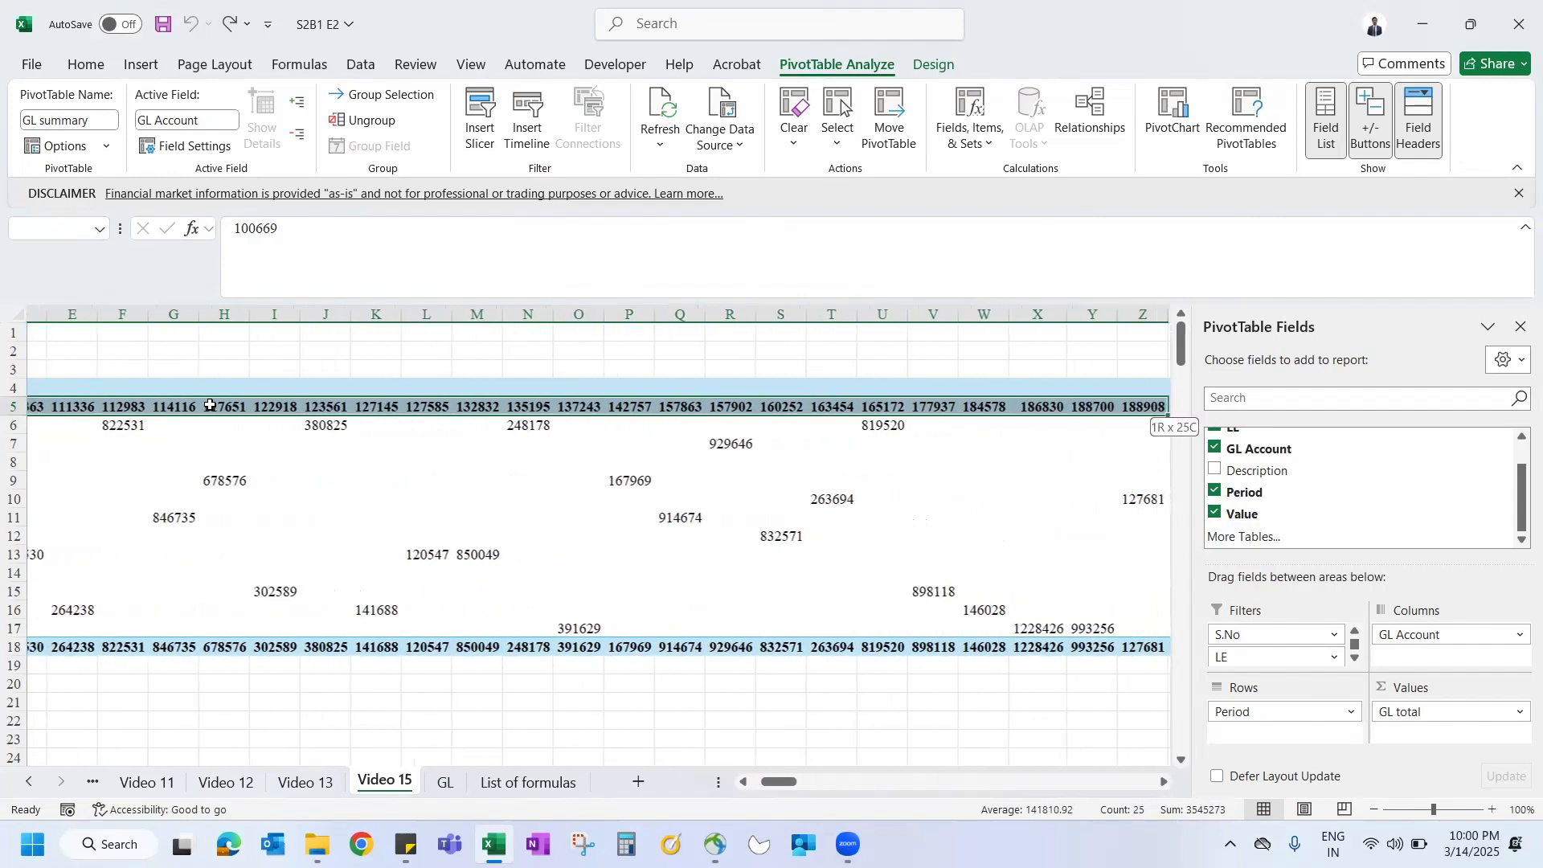
{"action": "scroll", "coordinate": [210, 406], "scroll_direction": "right", "scroll_amount": 3}
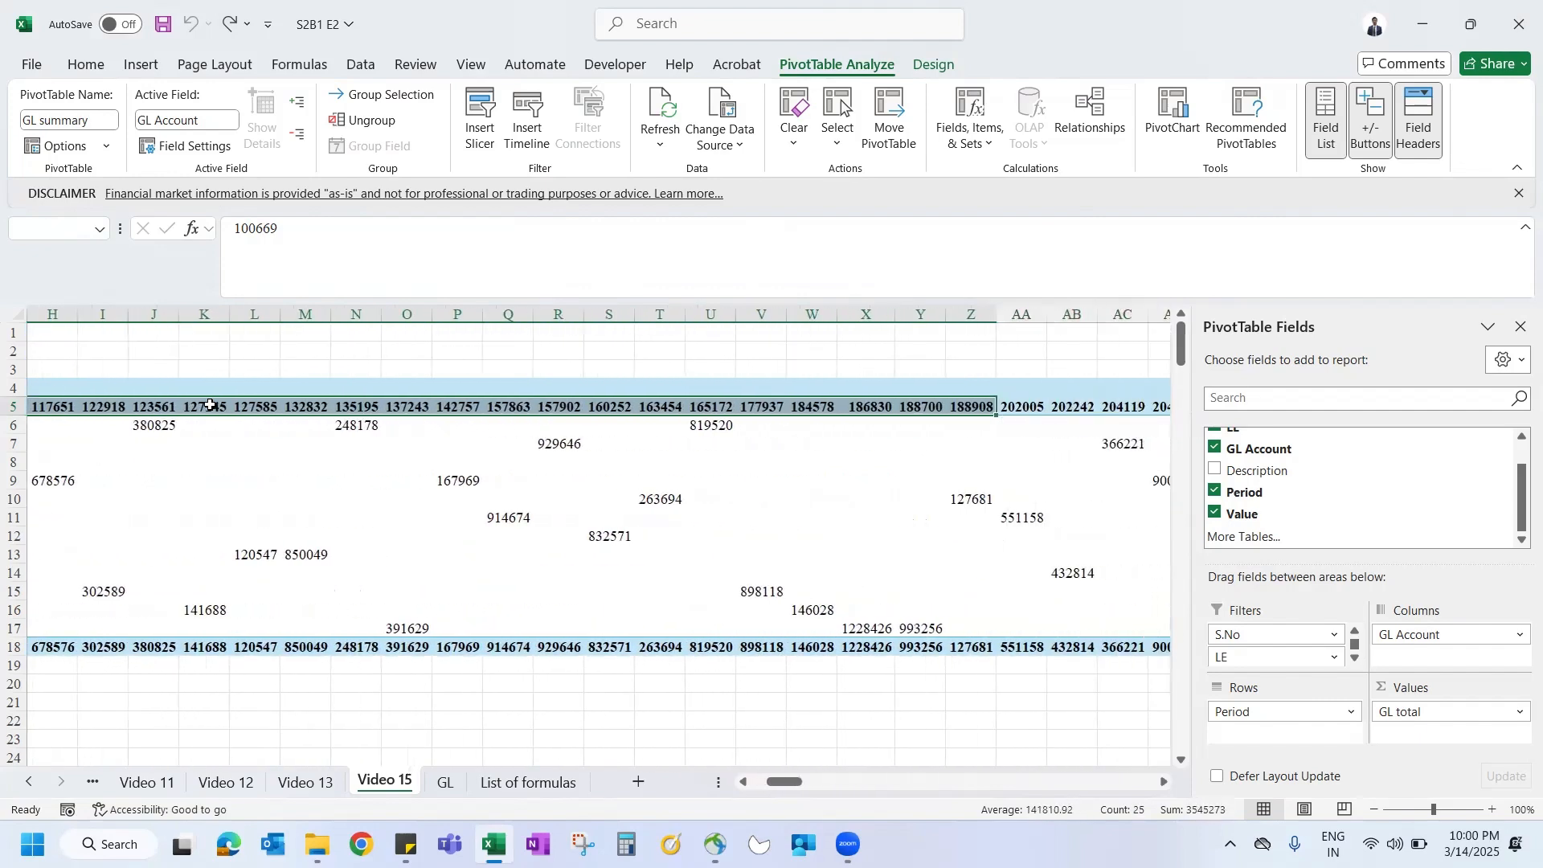
{"action": "left_click", "coordinate": [398, 95]}
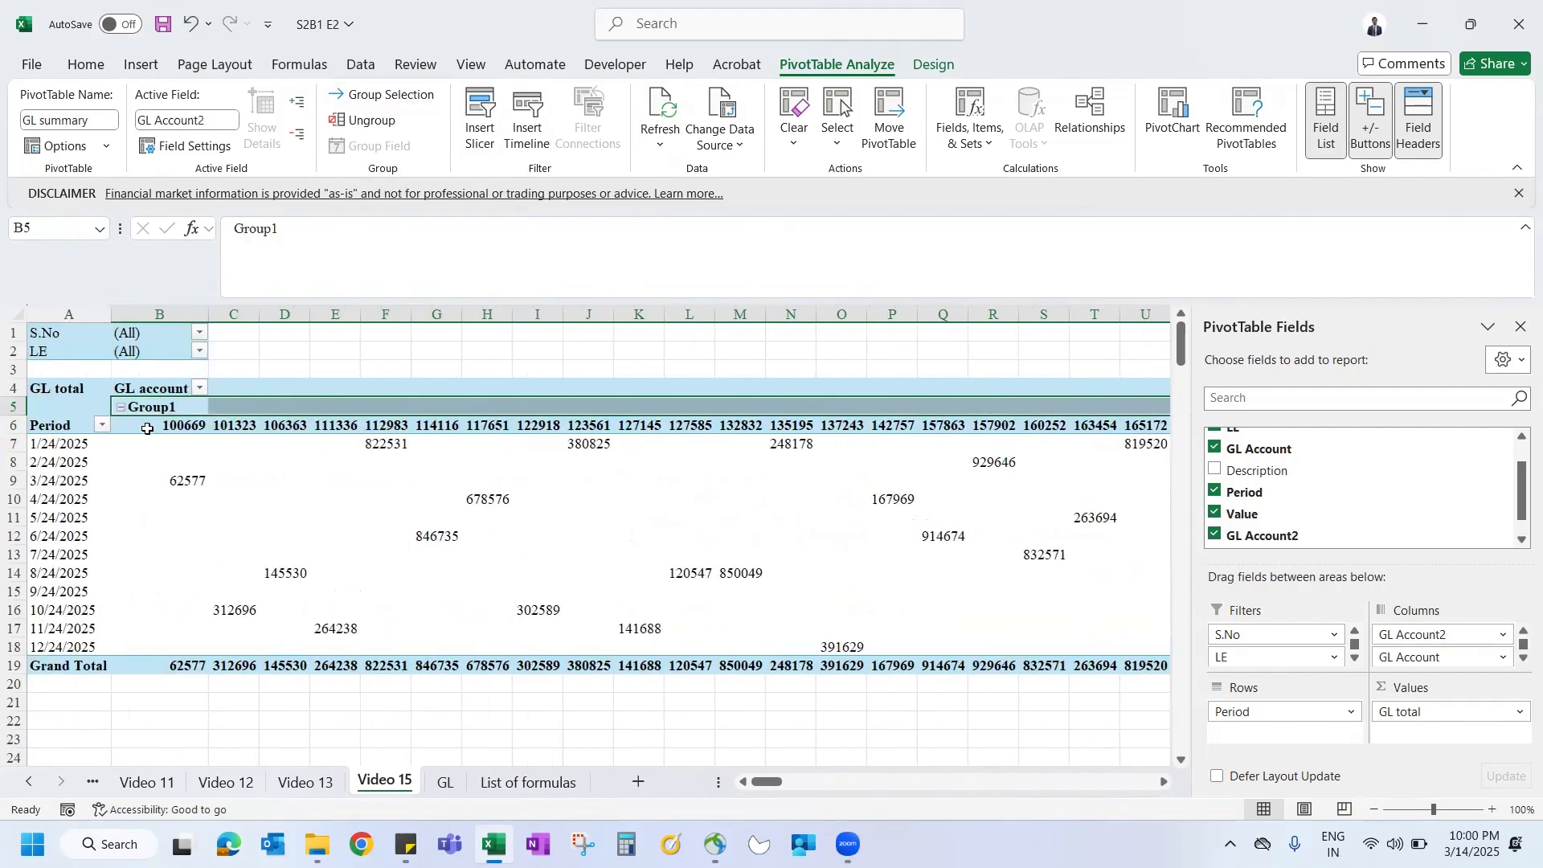
Step: Rename the first GL account group in cell B5 as Assets and collapse it
{"action": "left_click", "coordinate": [159, 407]}
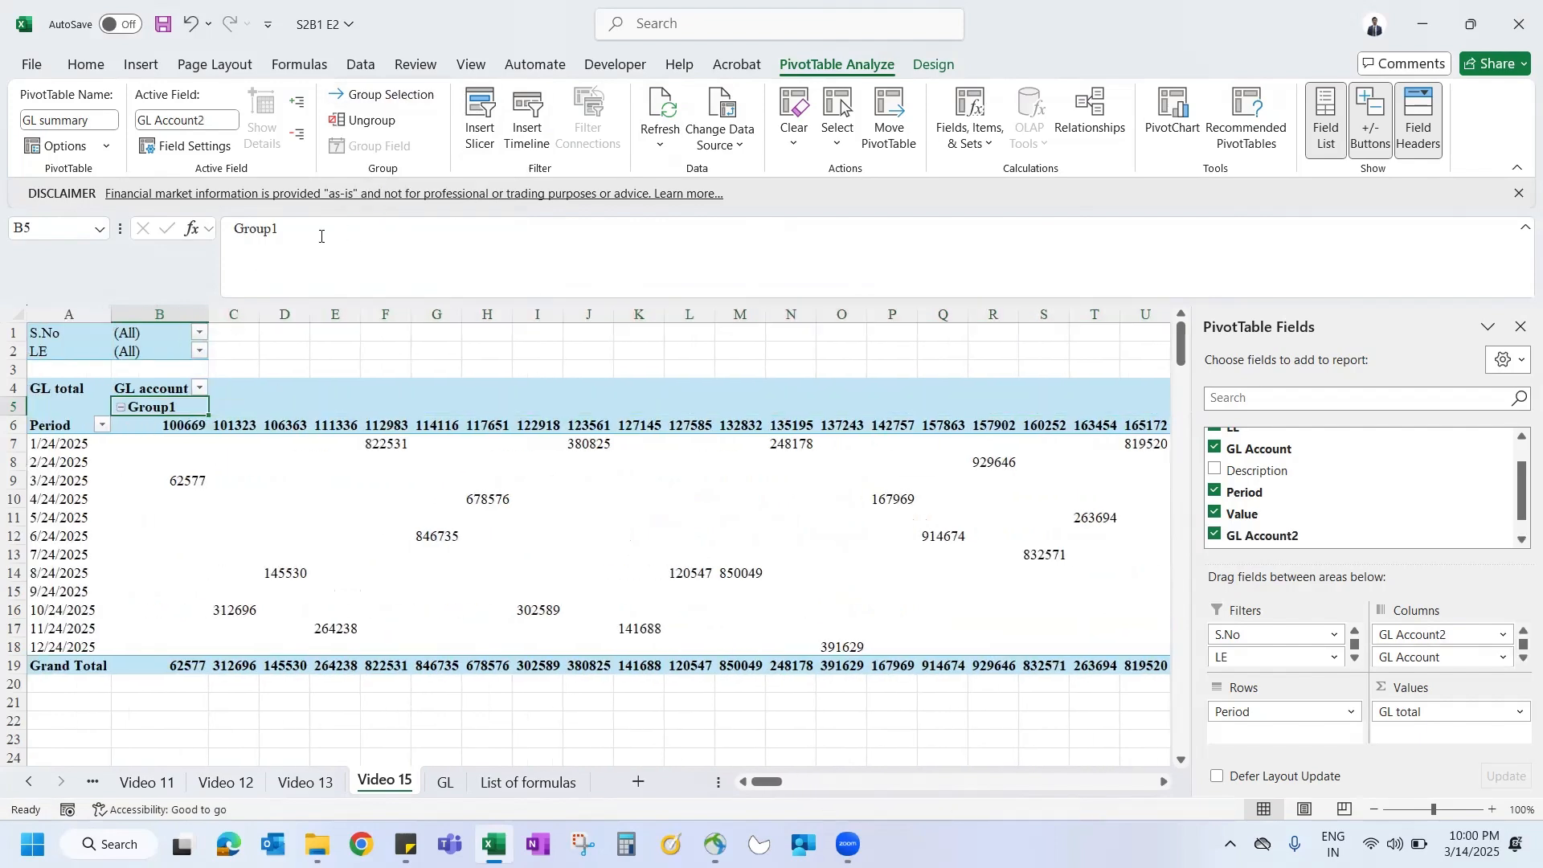
{"action": "type", "text": "Assets"}
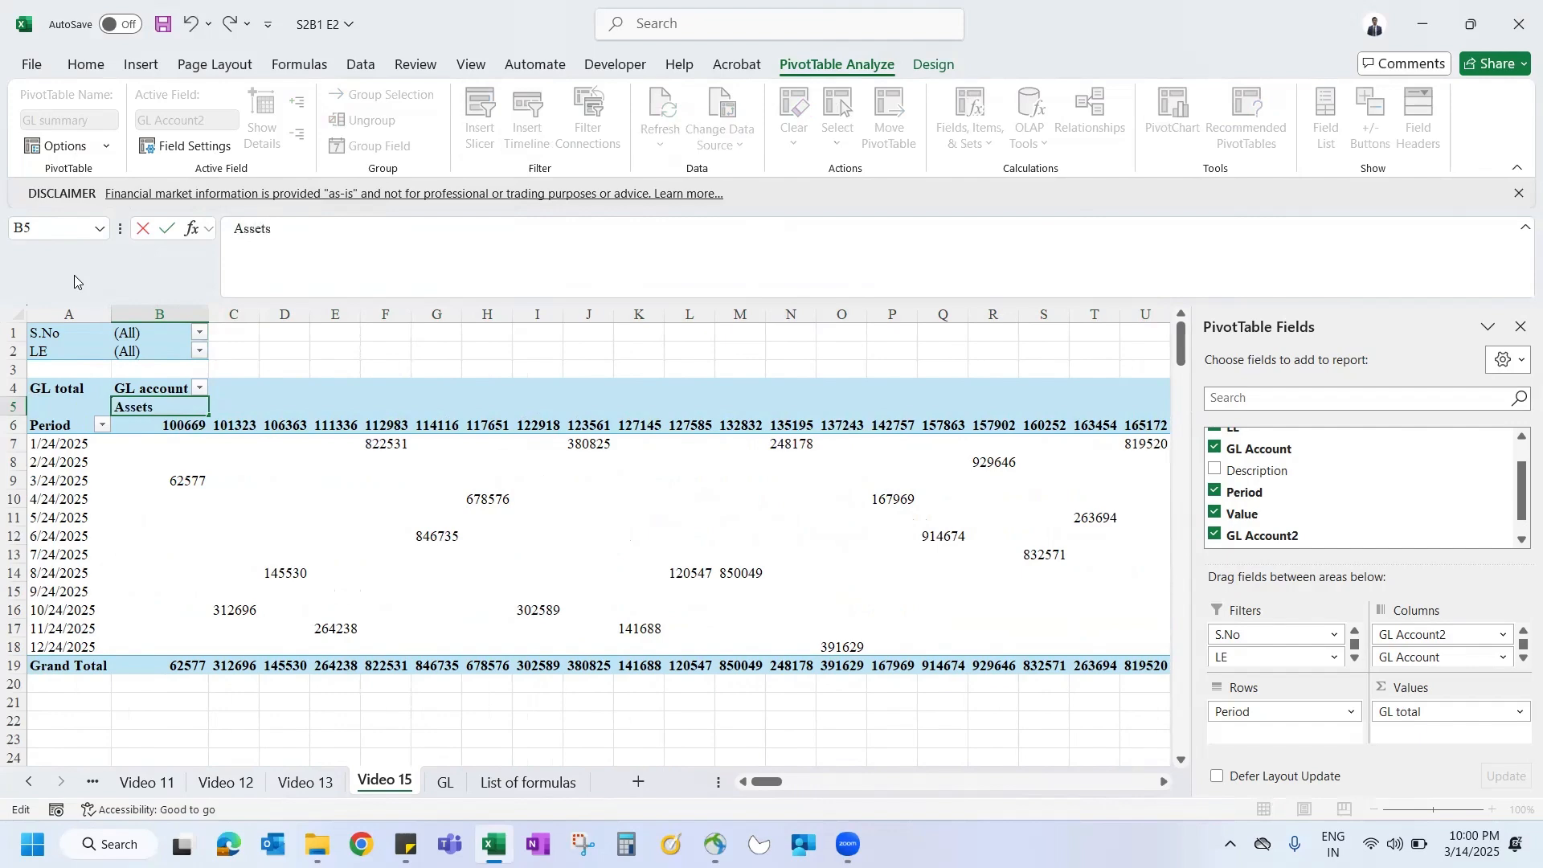
{"action": "key", "text": "Return"}
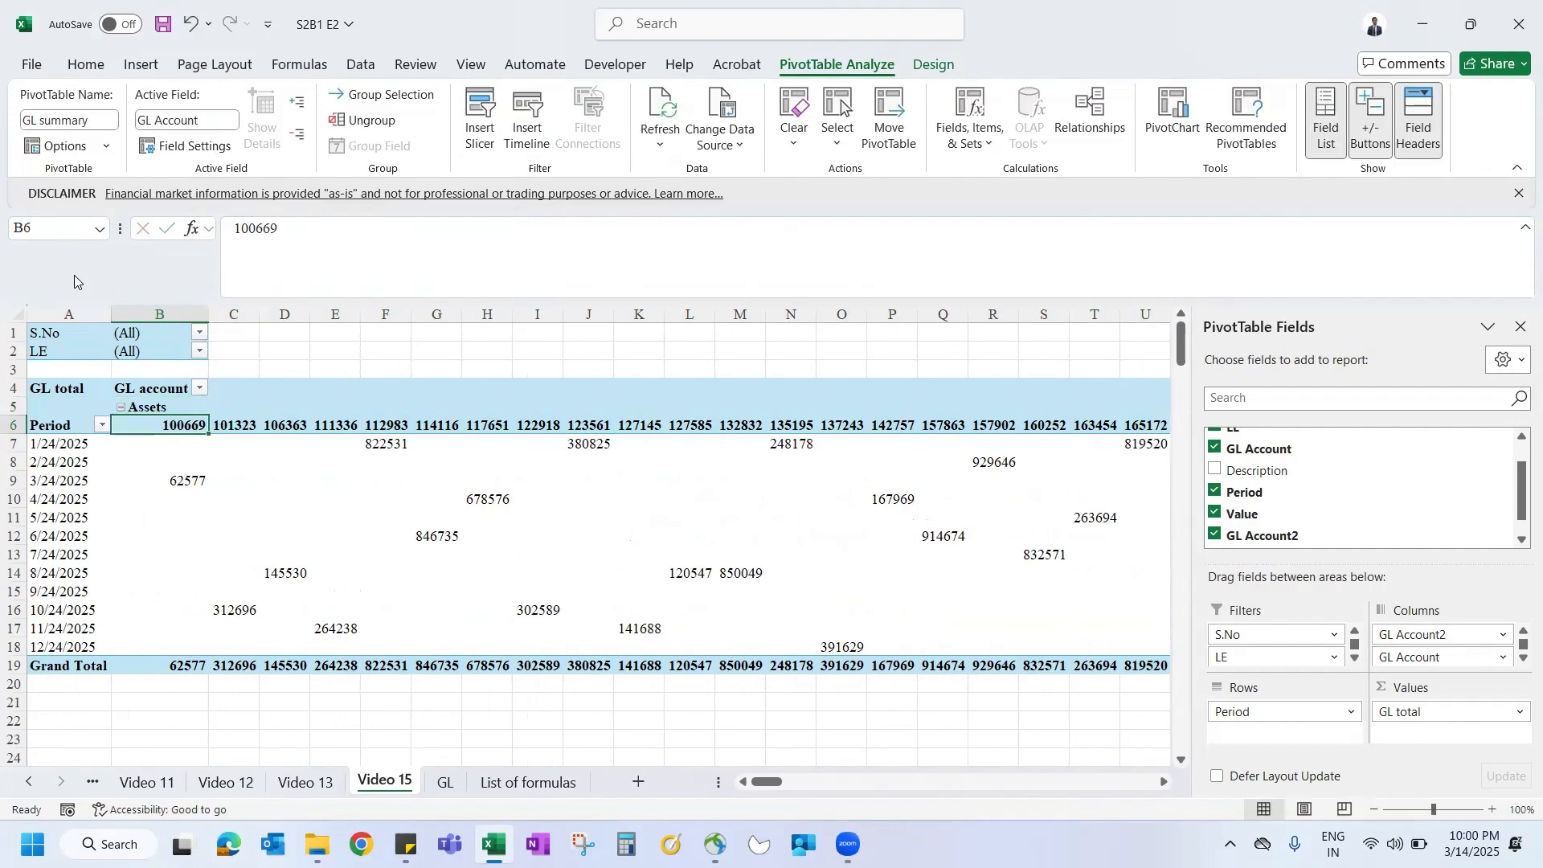
{"action": "left_click", "coordinate": [120, 408]}
Step: Group the GL account column headings from 202005 through 296836 in row 6 of the pivot table
{"action": "left_click", "coordinate": [246, 427]}
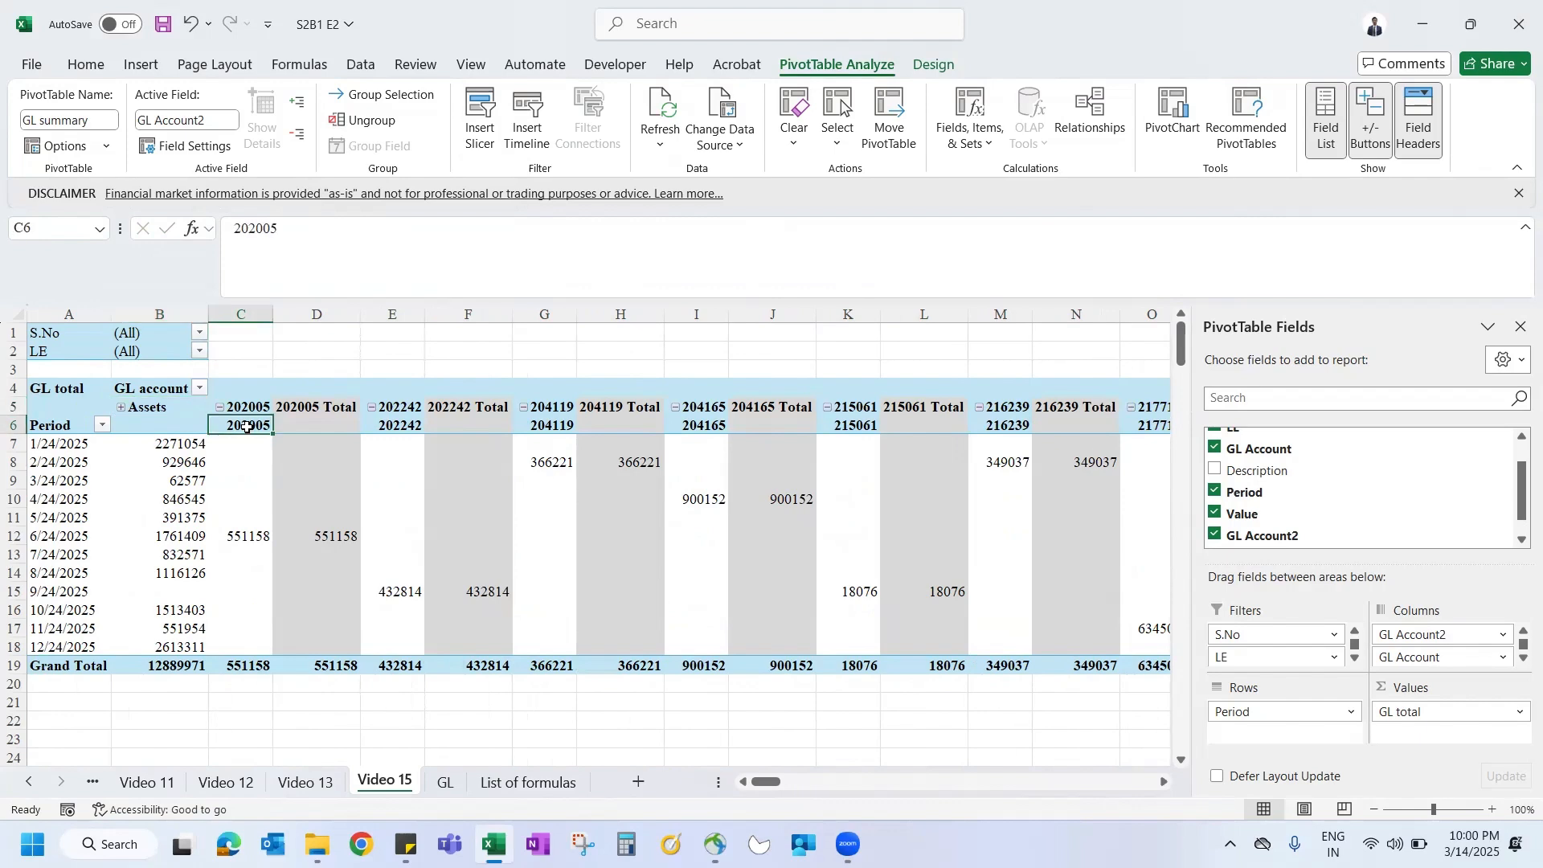
{"action": "left_click_drag", "start_coordinate": [246, 426], "coordinate": [1161, 427]}
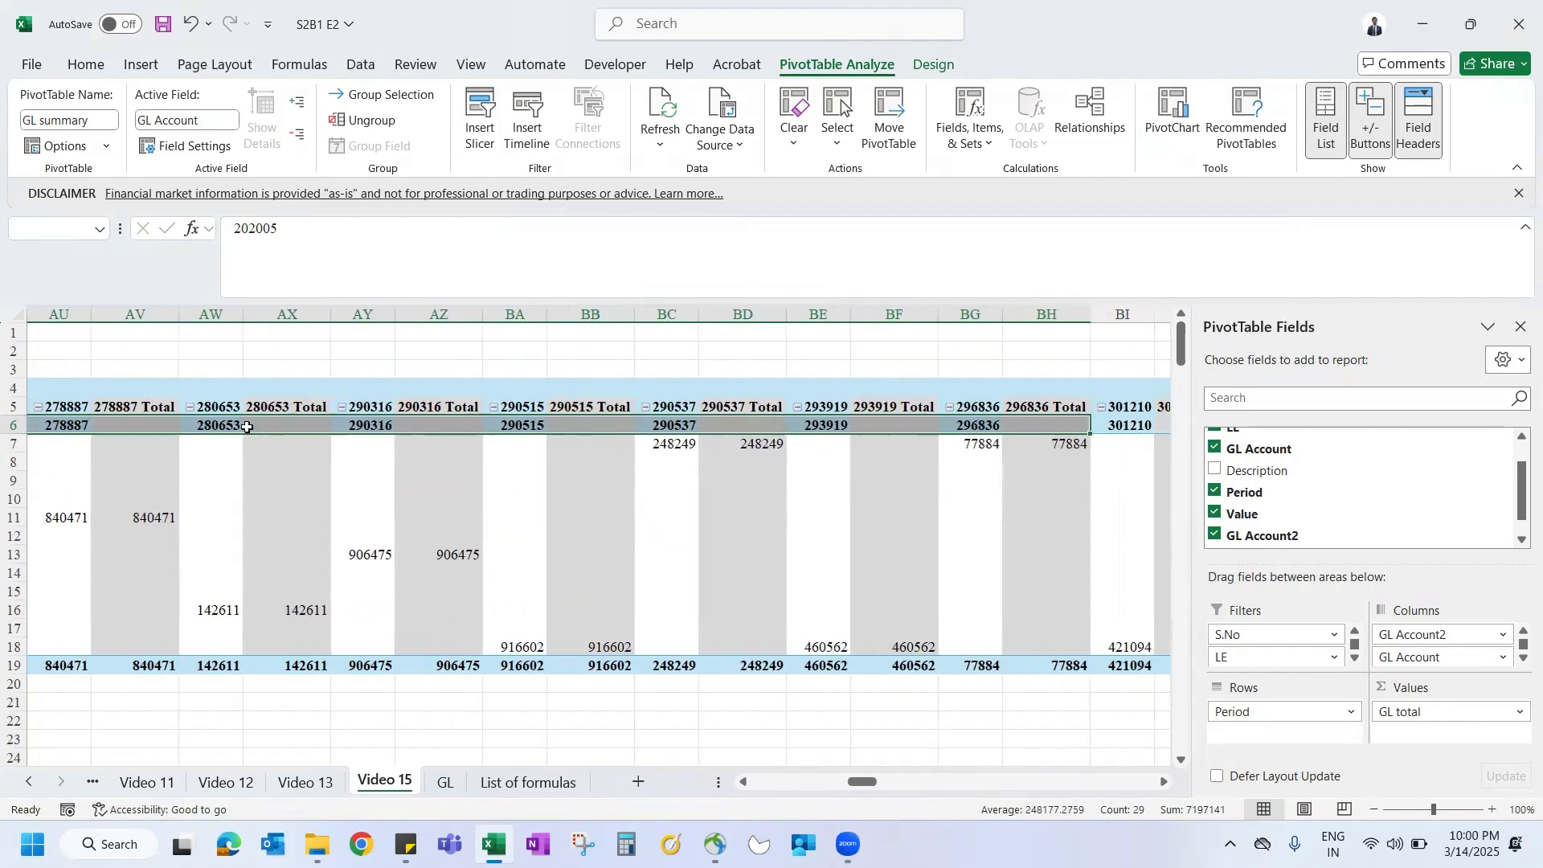
{"action": "left_click", "coordinate": [387, 97]}
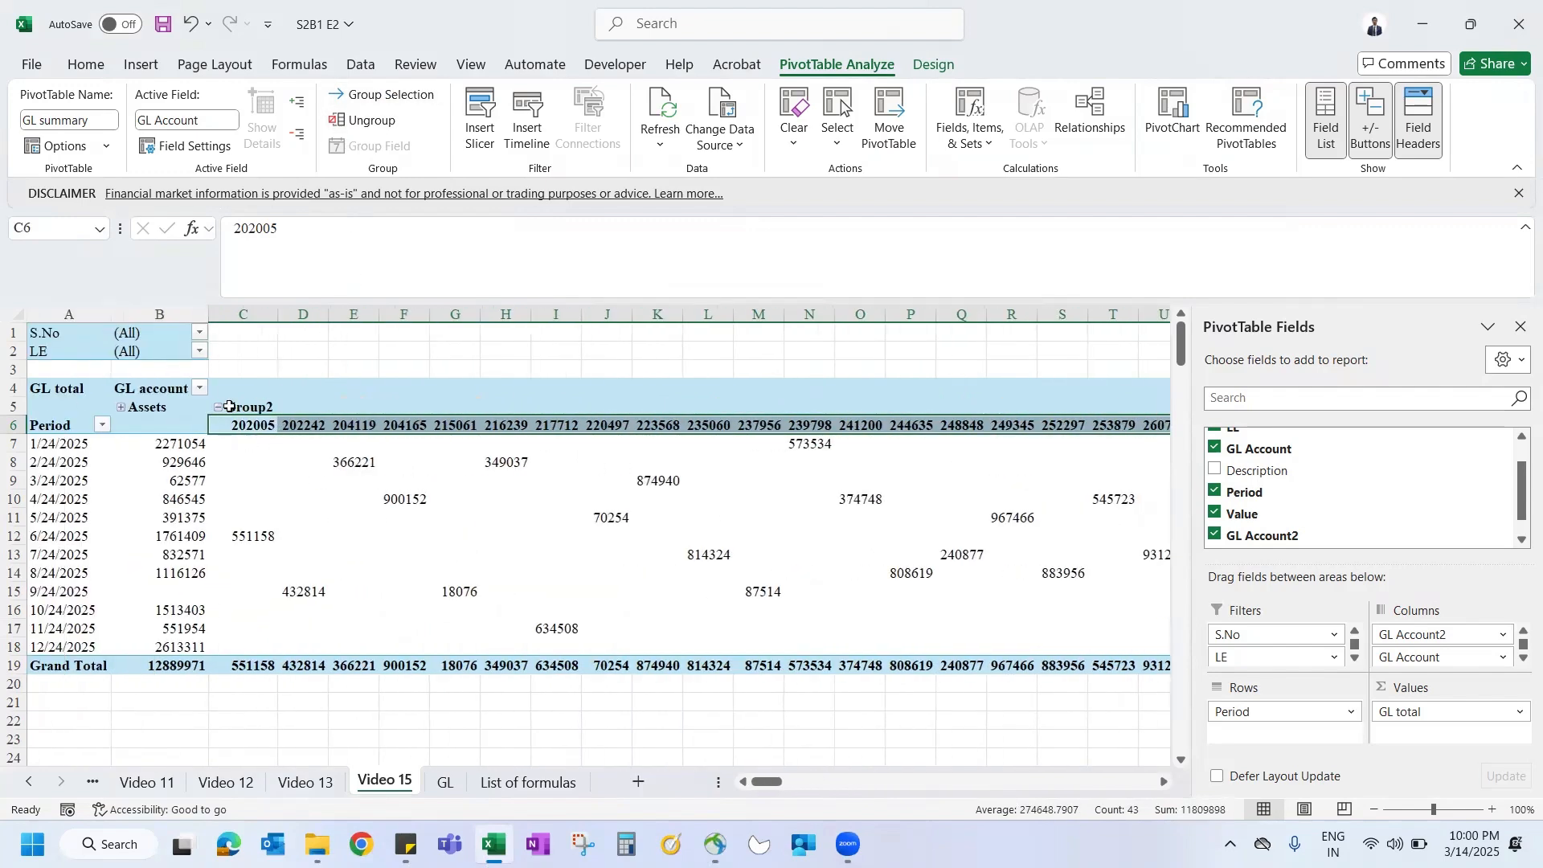
Step: Rename the GL account group in cell C5 as Liabilities and collapse it
{"action": "left_click", "coordinate": [230, 406]}
{"action": "left_click_drag", "start_coordinate": [281, 248], "coordinate": [45, 300]}
{"action": "type", "text": "K"}
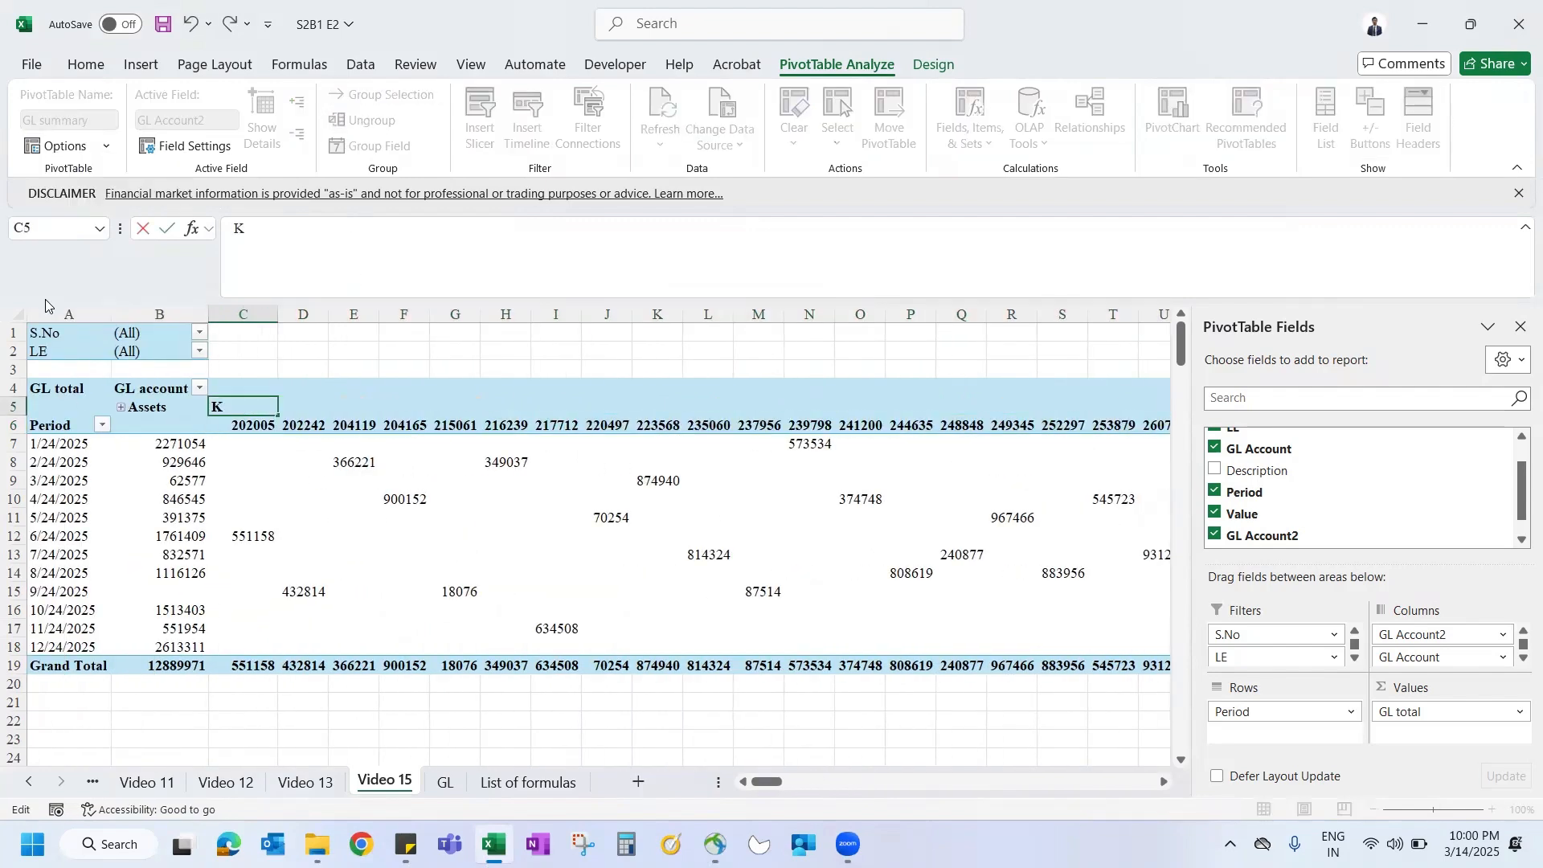
{"action": "key", "text": "BackSpace"}
{"action": "type", "text": "Liabilities"}
{"action": "key", "text": "Return"}
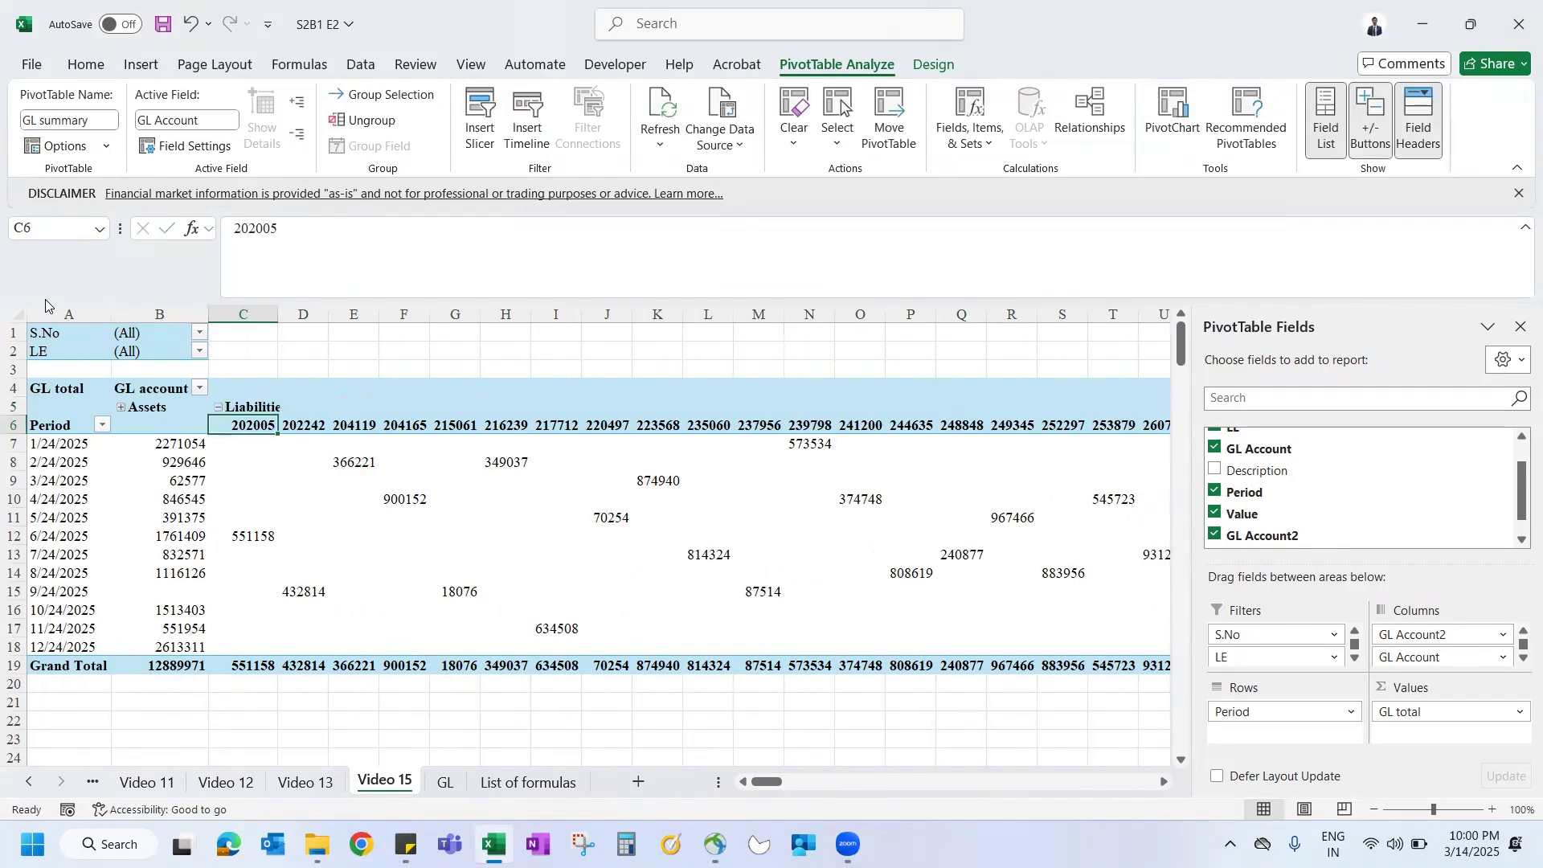
{"action": "left_click", "coordinate": [216, 407]}
Step: Group the GL account column headings from 301210 through 391443 in row 6 of the pivot table
{"action": "left_click", "coordinate": [316, 429]}
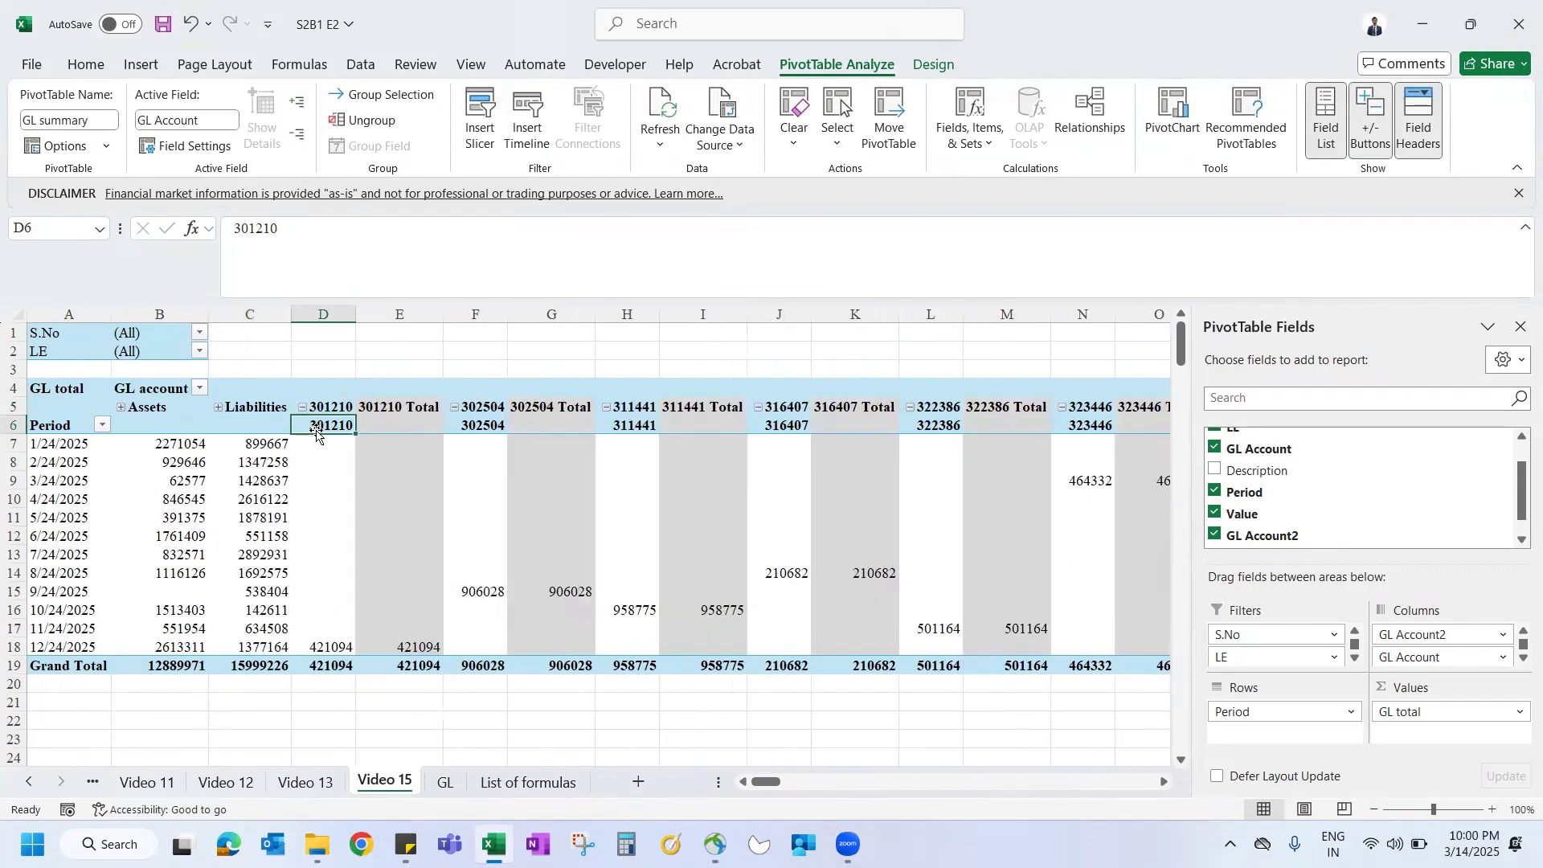
{"action": "key", "text": "shift+Right"}
{"action": "key", "text": "shift+Right"}
{"action": "key", "text": "shift+Right"}
{"action": "key", "text": "shift+Right"}
{"action": "key", "text": "shift+Right"}
{"action": "key", "text": "shift+Right"}
{"action": "key", "text": "shift+Right"}
{"action": "key", "text": "shift+Right"}
{"action": "key", "text": "shift+Right"}
{"action": "key", "text": "shift+Right"}
{"action": "key", "text": "shift+Right"}
{"action": "key", "text": "shift+Right"}
{"action": "key", "text": "shift+Right"}
{"action": "key", "text": "shift+Right"}
{"action": "key", "text": "shift+Right"}
{"action": "key", "text": "shift+Right"}
{"action": "key", "text": "shift+Right"}
{"action": "key", "text": "shift+Right"}
{"action": "key", "text": "shift+Right"}
{"action": "key", "text": "shift+Right"}
{"action": "key", "text": "shift+Right"}
{"action": "key", "text": "shift+Right"}
{"action": "key", "text": "shift+Right"}
{"action": "key", "text": "shift+Right"}
{"action": "key", "text": "shift+Right"}
{"action": "key", "text": "shift+Right"}
{"action": "key", "text": "shift+Right"}
{"action": "key", "text": "shift+Right"}
{"action": "key", "text": "shift+Right"}
{"action": "key", "text": "shift+Right"}
{"action": "key", "text": "shift+Right"}
{"action": "key", "text": "shift+Right"}
{"action": "key", "text": "shift+Right"}
{"action": "key", "text": "shift+Right"}
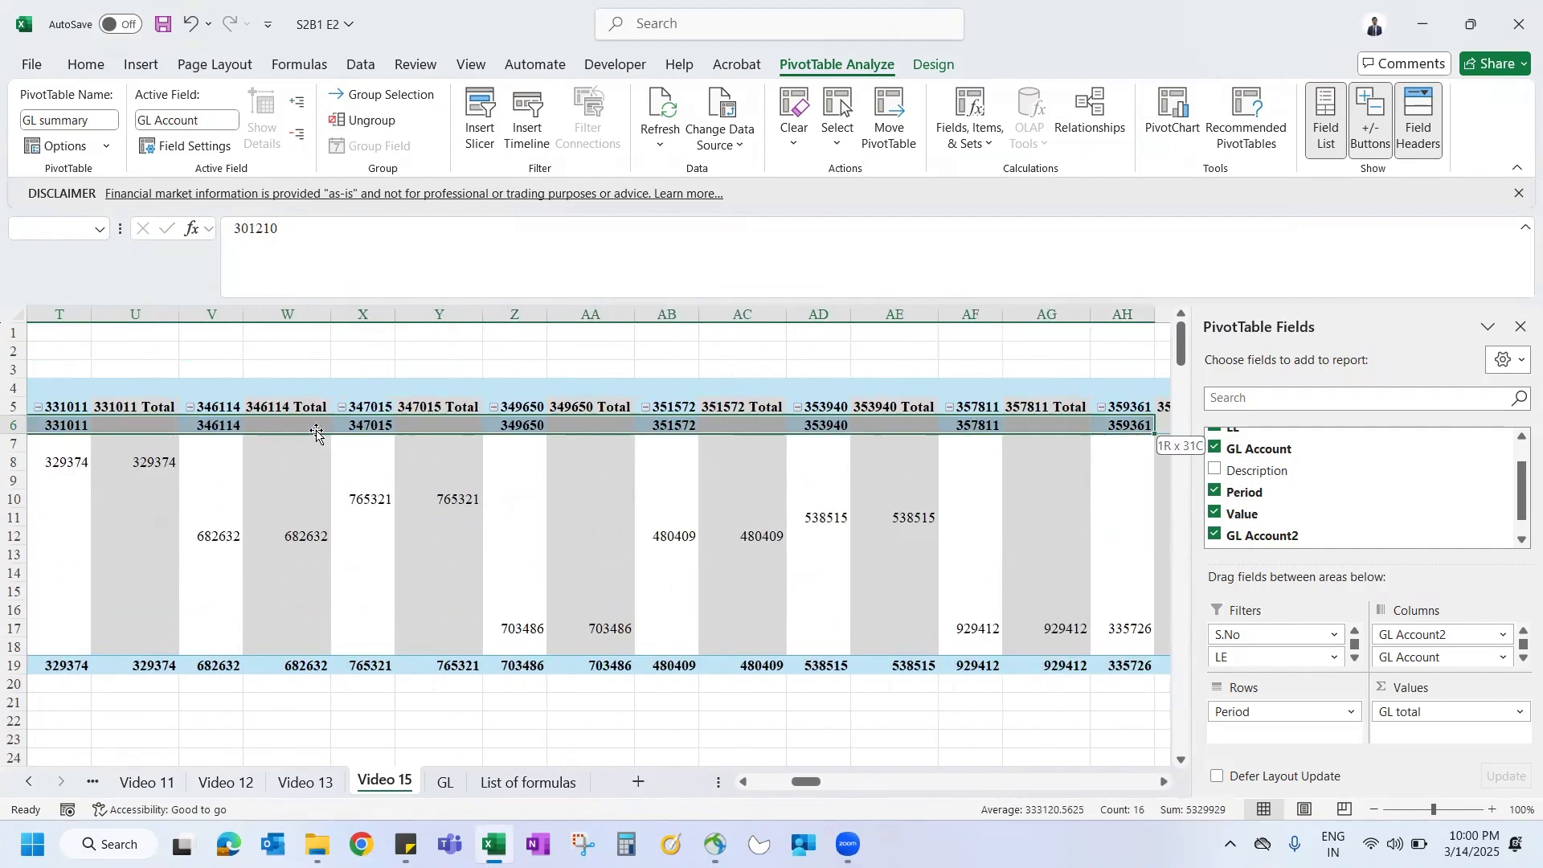
{"action": "key", "text": "shift+Right"}
{"action": "key", "text": "shift+Right"}
{"action": "key", "text": "shift+Right"}
{"action": "key", "text": "shift+Right"}
{"action": "key", "text": "shift+Right"}
{"action": "key", "text": "shift+Right"}
{"action": "key", "text": "shift+Right"}
{"action": "key", "text": "shift+Right"}
{"action": "key", "text": "shift+Right"}
{"action": "key", "text": "shift+Right"}
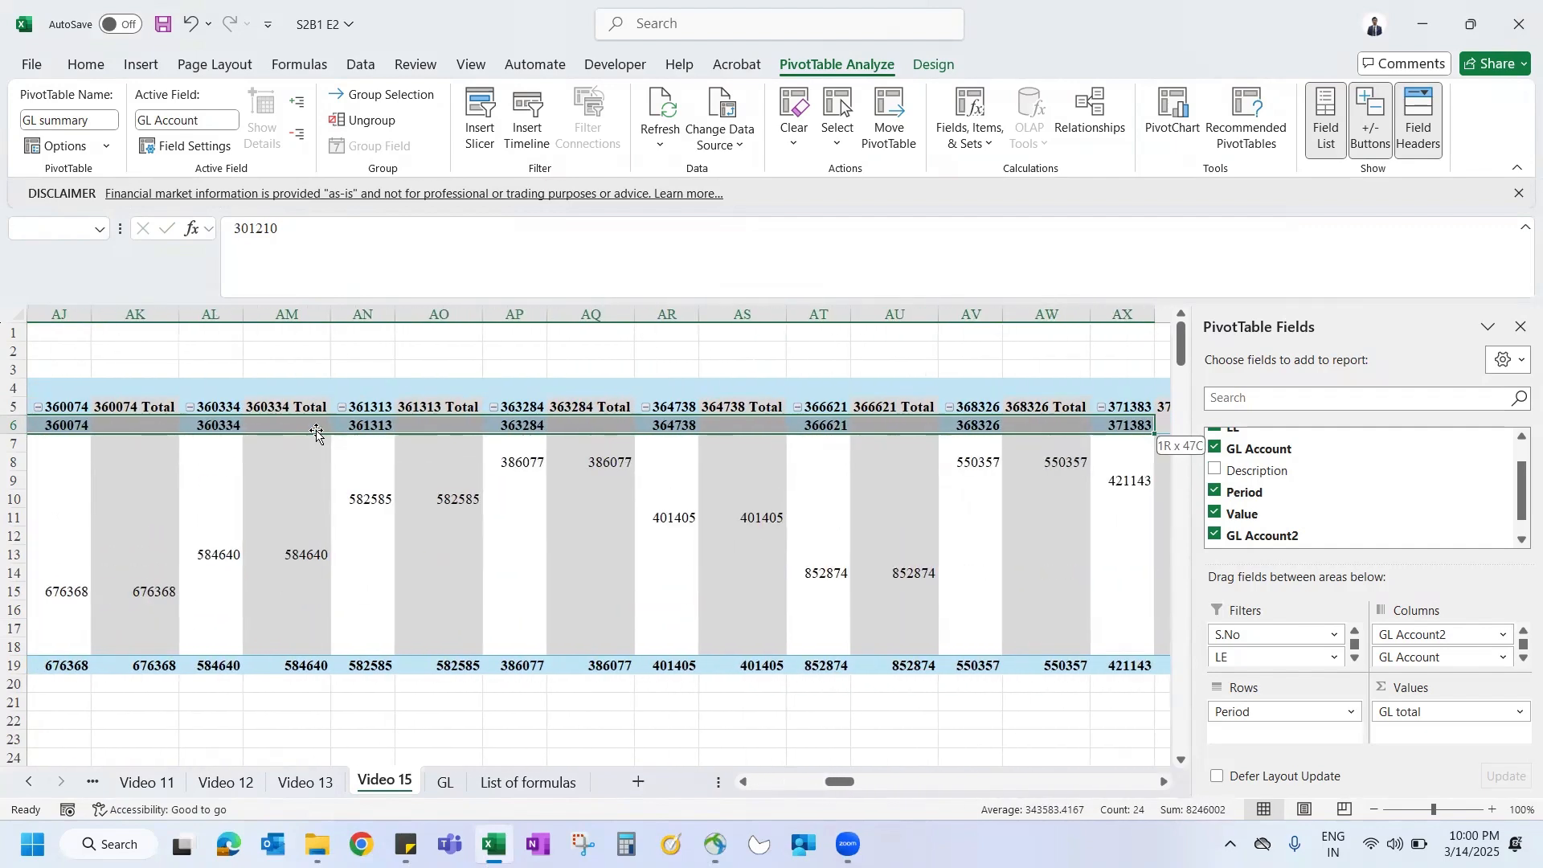
{"action": "key", "text": "shift+Right"}
{"action": "key", "text": "shift+Right"}
{"action": "key", "text": "shift+Right"}
{"action": "key", "text": "shift+Right"}
{"action": "key", "text": "shift+Right"}
{"action": "key", "text": "shift+Right"}
{"action": "key", "text": "shift+Right"}
{"action": "key", "text": "shift+Right"}
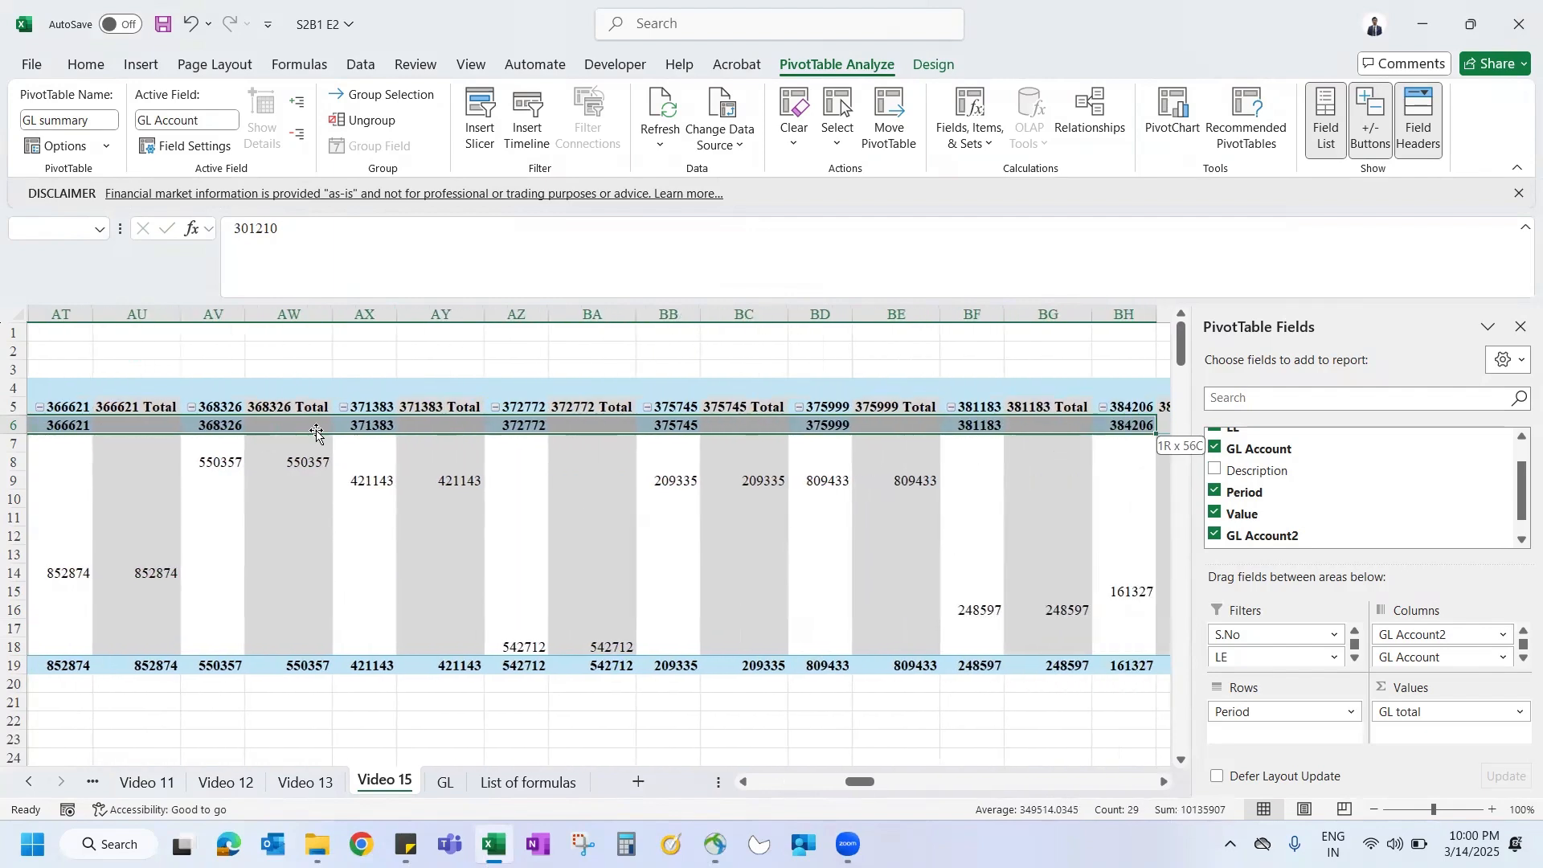
{"action": "left_click_drag", "start_coordinate": [315, 434], "coordinate": [235, 405]}
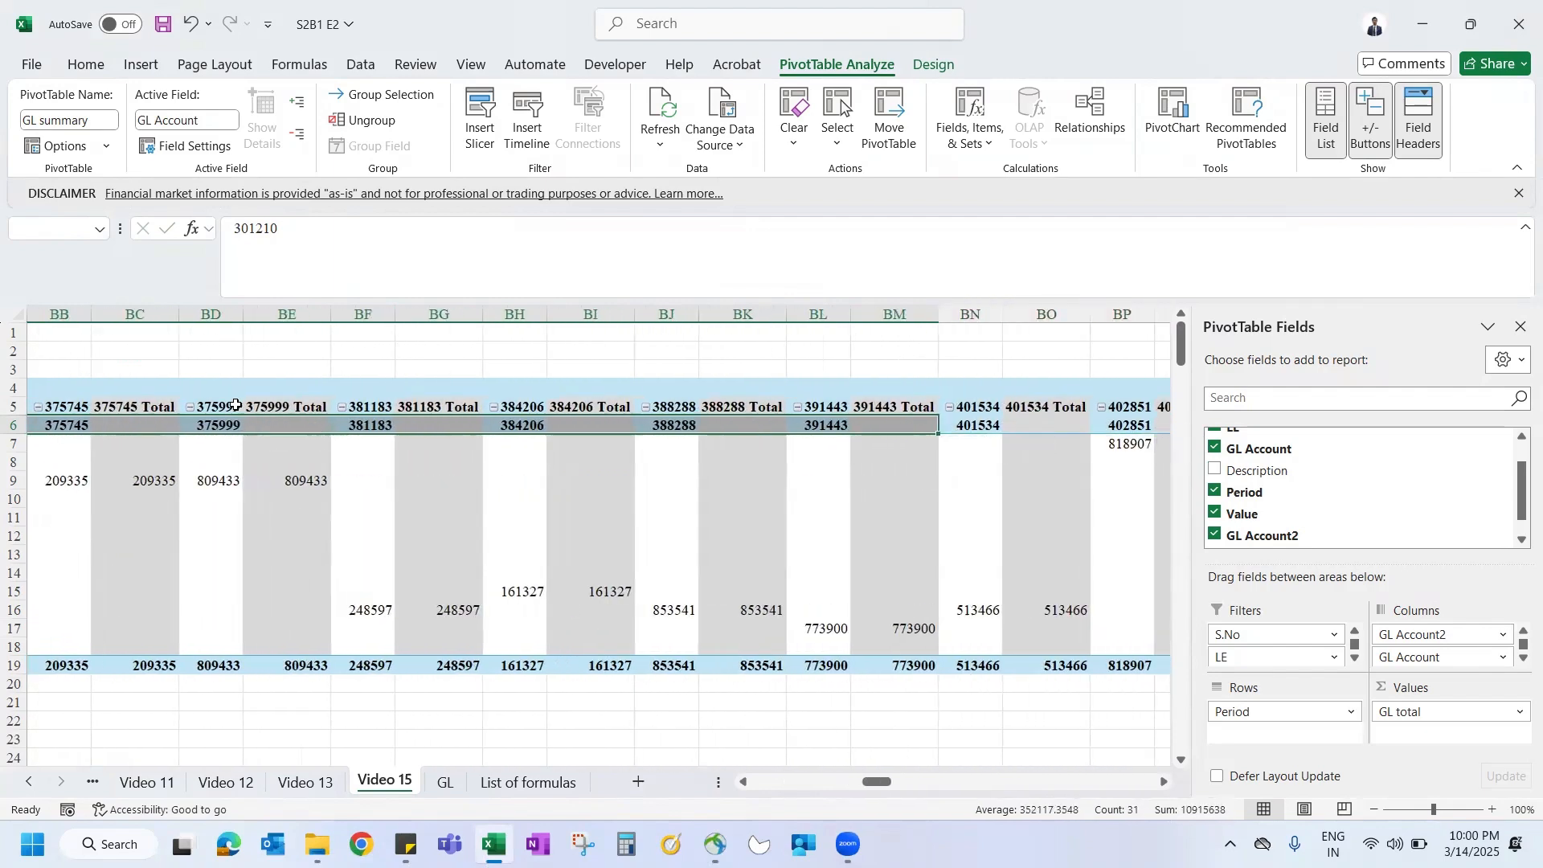
{"action": "left_click", "coordinate": [409, 105]}
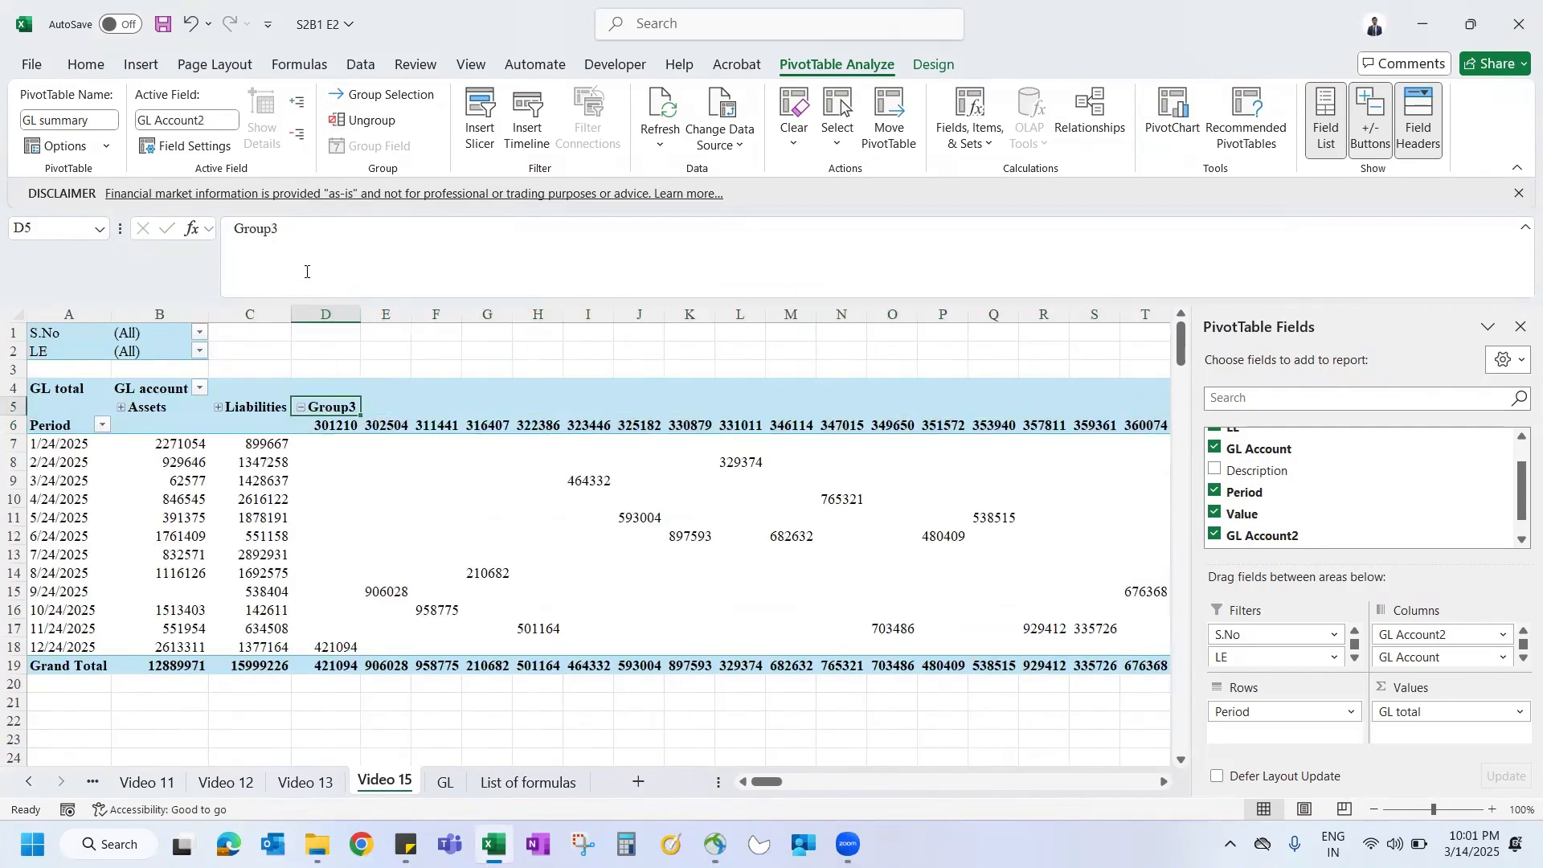
Step: Rename the GL account group in cell D5 as Equity and collapse it
{"action": "type", "text": "Equ"}
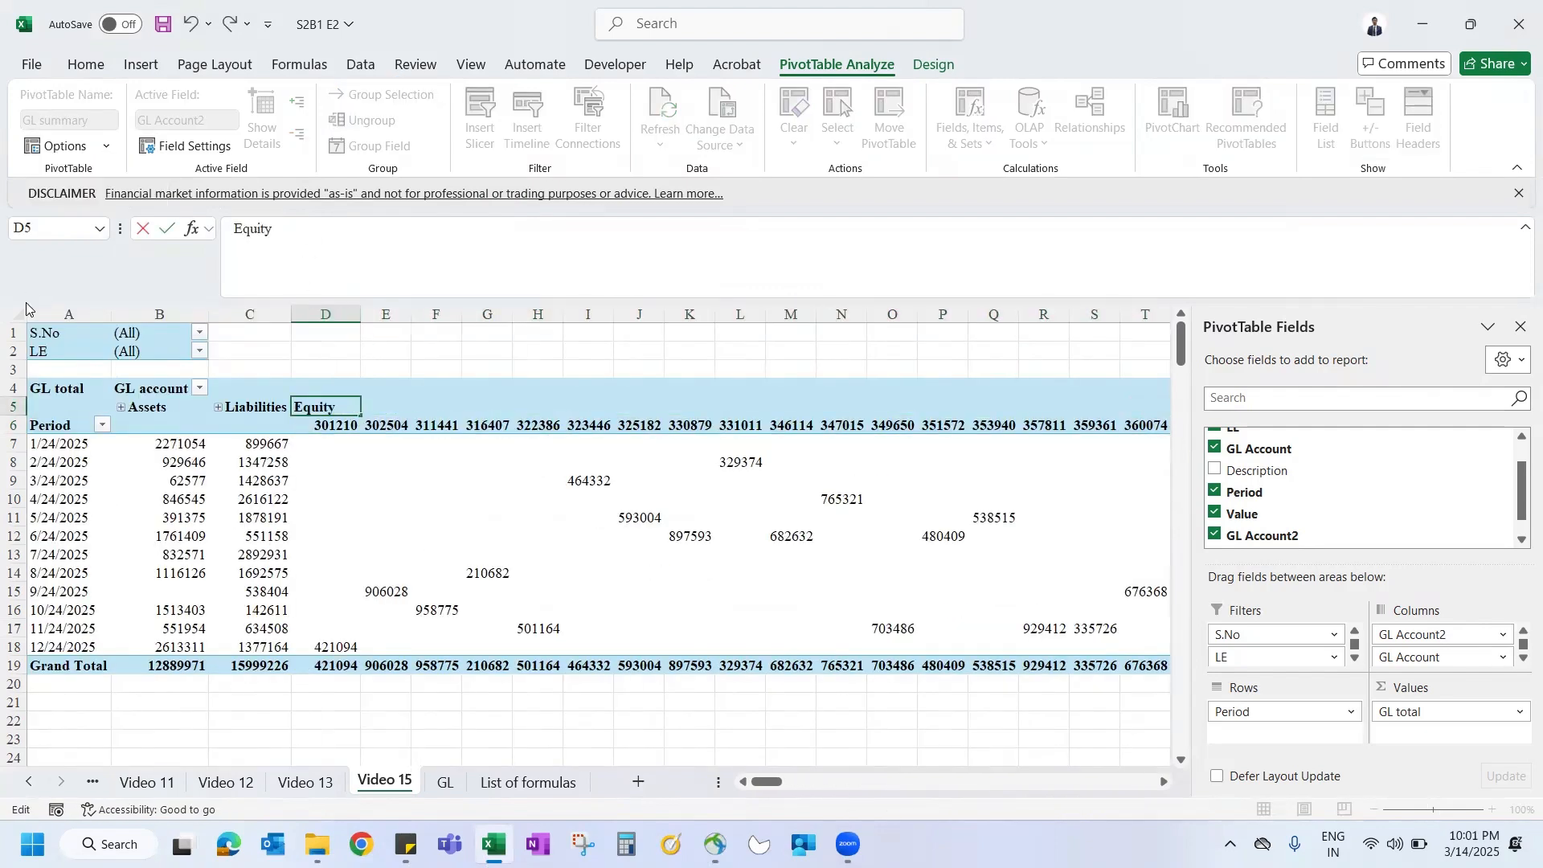
{"action": "type", "text": "ity"}
{"action": "key", "text": "Return"}
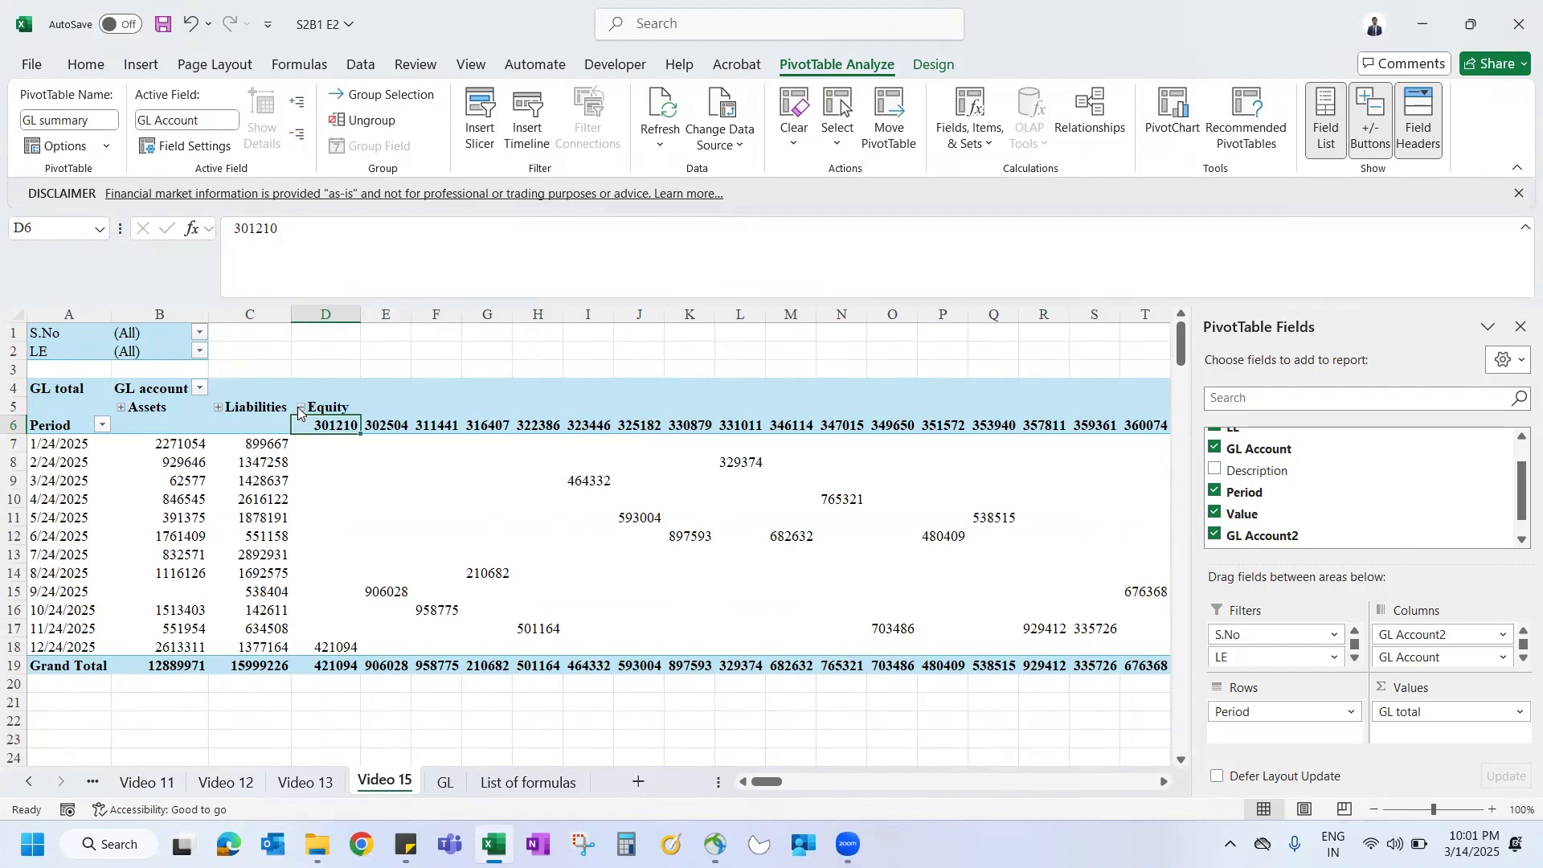
{"action": "left_click", "coordinate": [301, 407]}
{"action": "left_click", "coordinate": [397, 412]}
{"action": "left_click", "coordinate": [397, 411]}
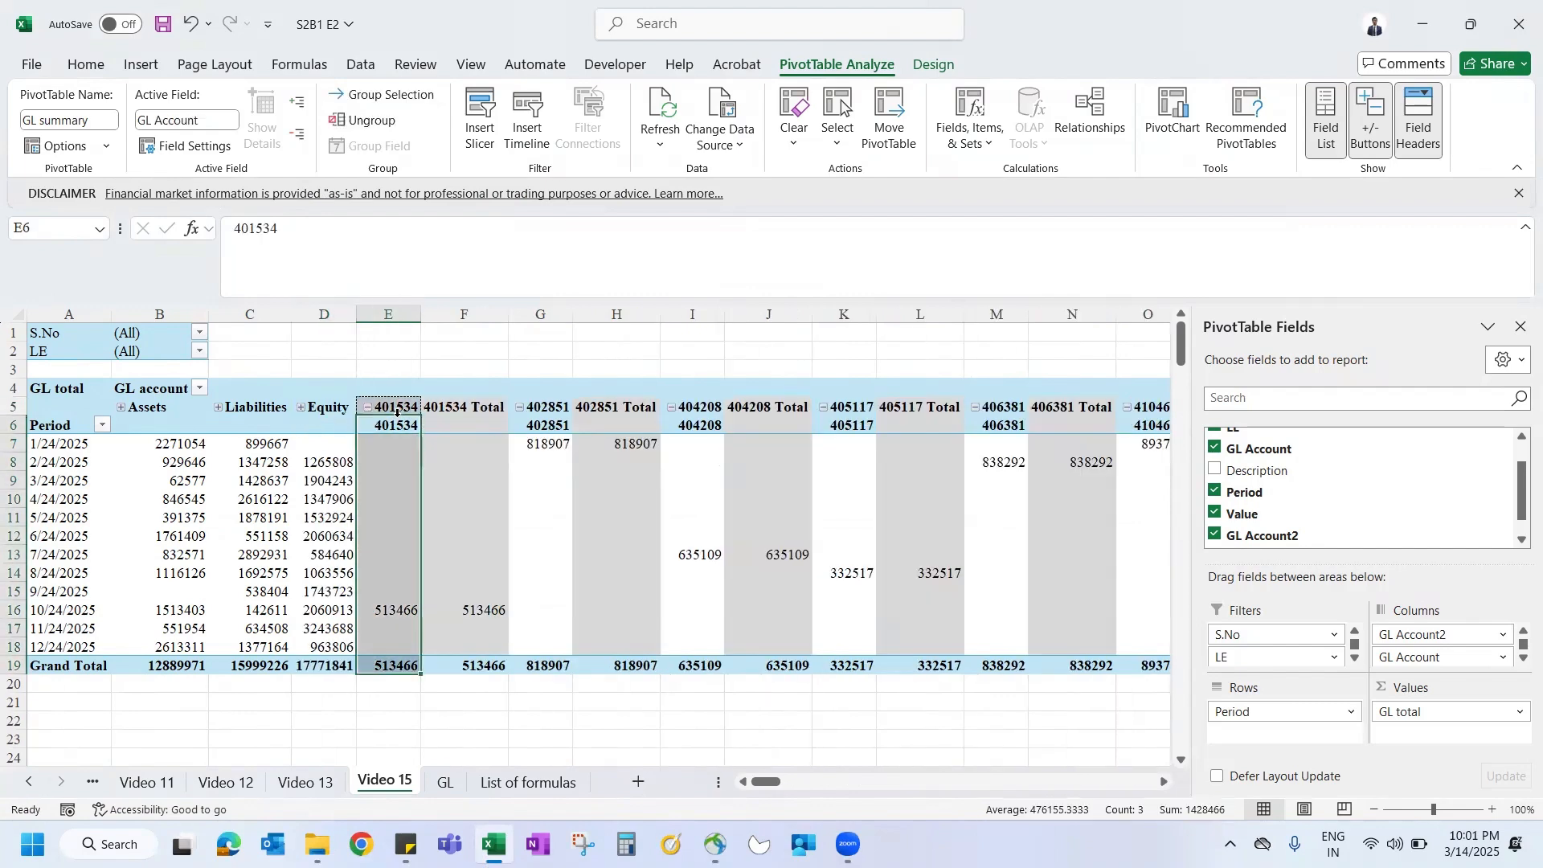
{"action": "key", "text": "shift+Right"}
{"action": "key", "text": "shift+Right"}
{"action": "left_click", "coordinate": [397, 412]}
Step: Group all remaining GL account column headings in row 6, from 401534 through the last account
{"action": "left_click", "coordinate": [404, 425]}
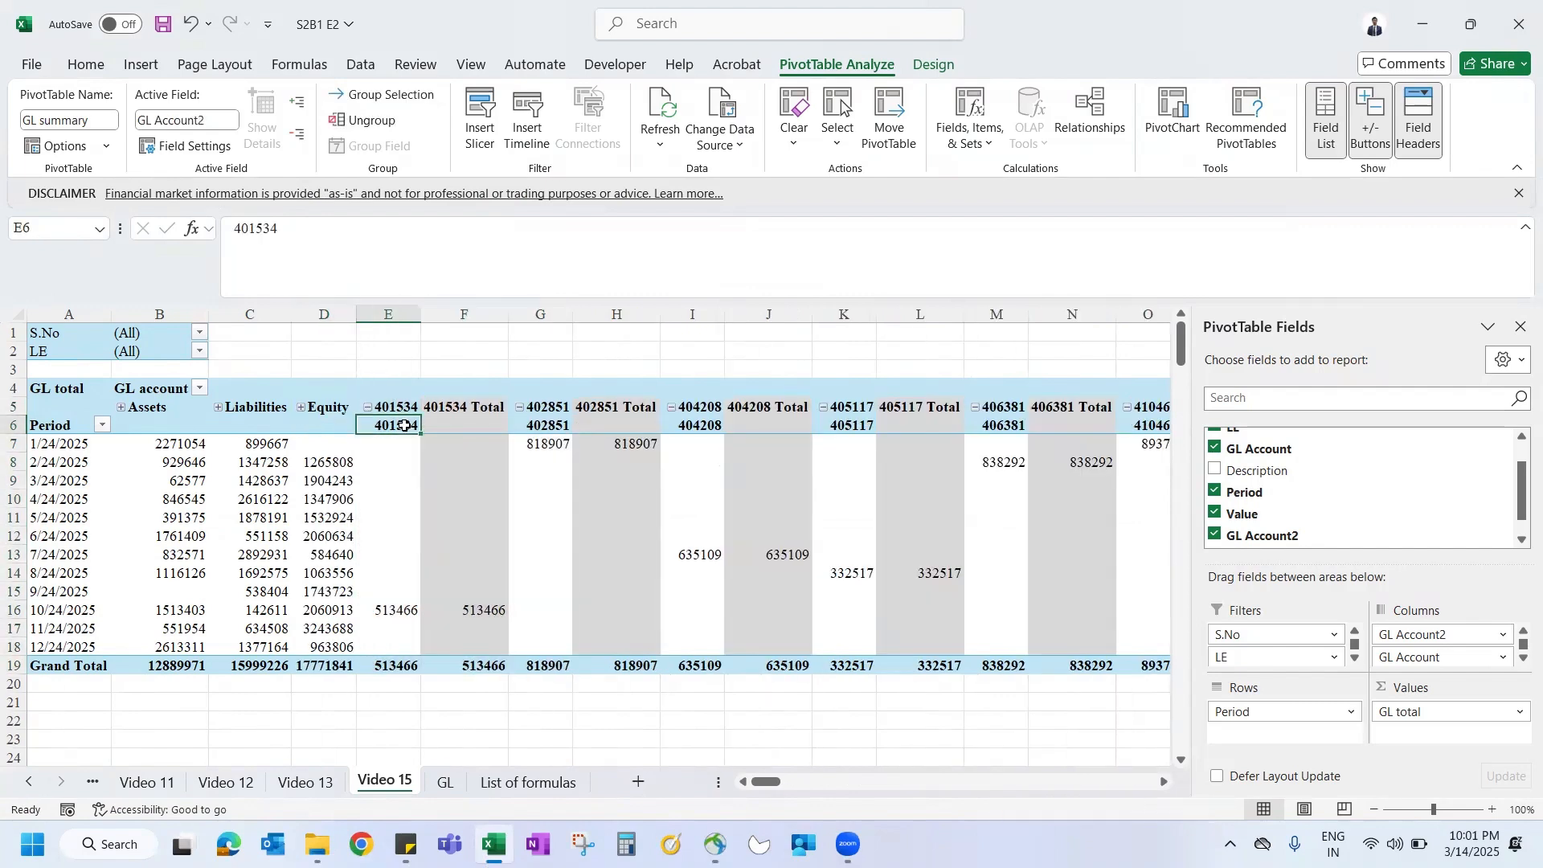
{"action": "key", "text": "ctrl+shift+Right"}
{"action": "key", "text": "ctrl+shift+Right"}
{"action": "key", "text": "ctrl+shift+Right"}
{"action": "key", "text": "ctrl+shift+Right"}
{"action": "key", "text": "ctrl+shift+Right"}
{"action": "key", "text": "ctrl+shift+Right"}
{"action": "key", "text": "ctrl+shift+Right"}
{"action": "key", "text": "ctrl+shift+Right"}
{"action": "key", "text": "ctrl+shift+Right"}
{"action": "key", "text": "ctrl+shift+Right"}
{"action": "key", "text": "ctrl+shift+Right"}
{"action": "key", "text": "ctrl+shift+Right"}
{"action": "key", "text": "ctrl+shift+Right"}
{"action": "key", "text": "ctrl+shift+Right"}
{"action": "key", "text": "ctrl+shift+Right"}
{"action": "key", "text": "ctrl+shift+Right"}
{"action": "key", "text": "ctrl+shift+Right"}
{"action": "key", "text": "ctrl+shift+Right"}
{"action": "key", "text": "ctrl+shift+Right"}
{"action": "key", "text": "ctrl+shift+Right"}
{"action": "key", "text": "ctrl+shift+Right"}
{"action": "key", "text": "ctrl+shift+Right"}
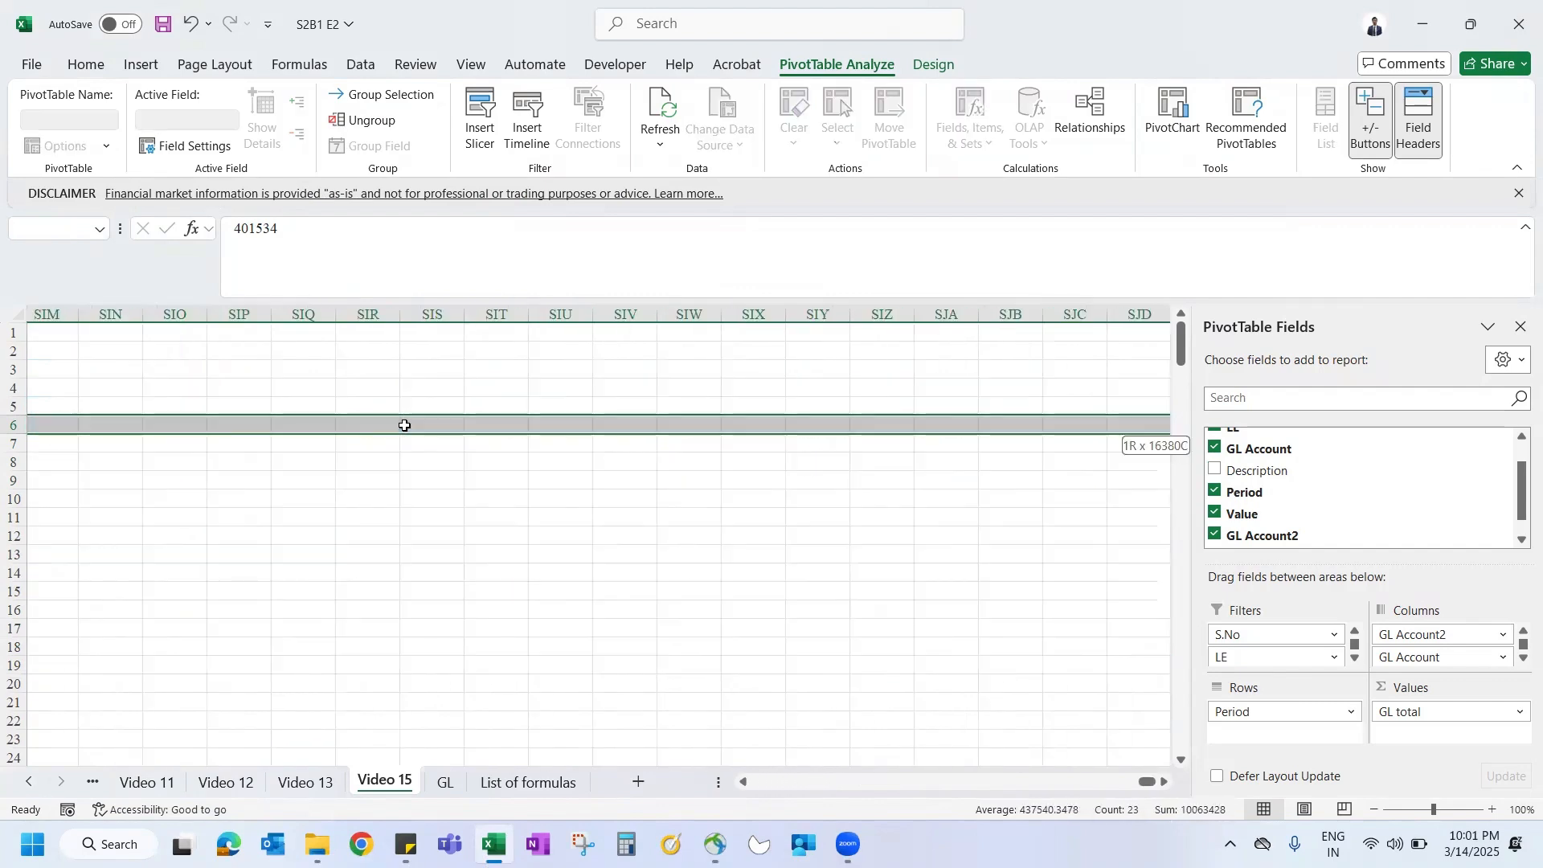
{"action": "left_click", "coordinate": [390, 95]}
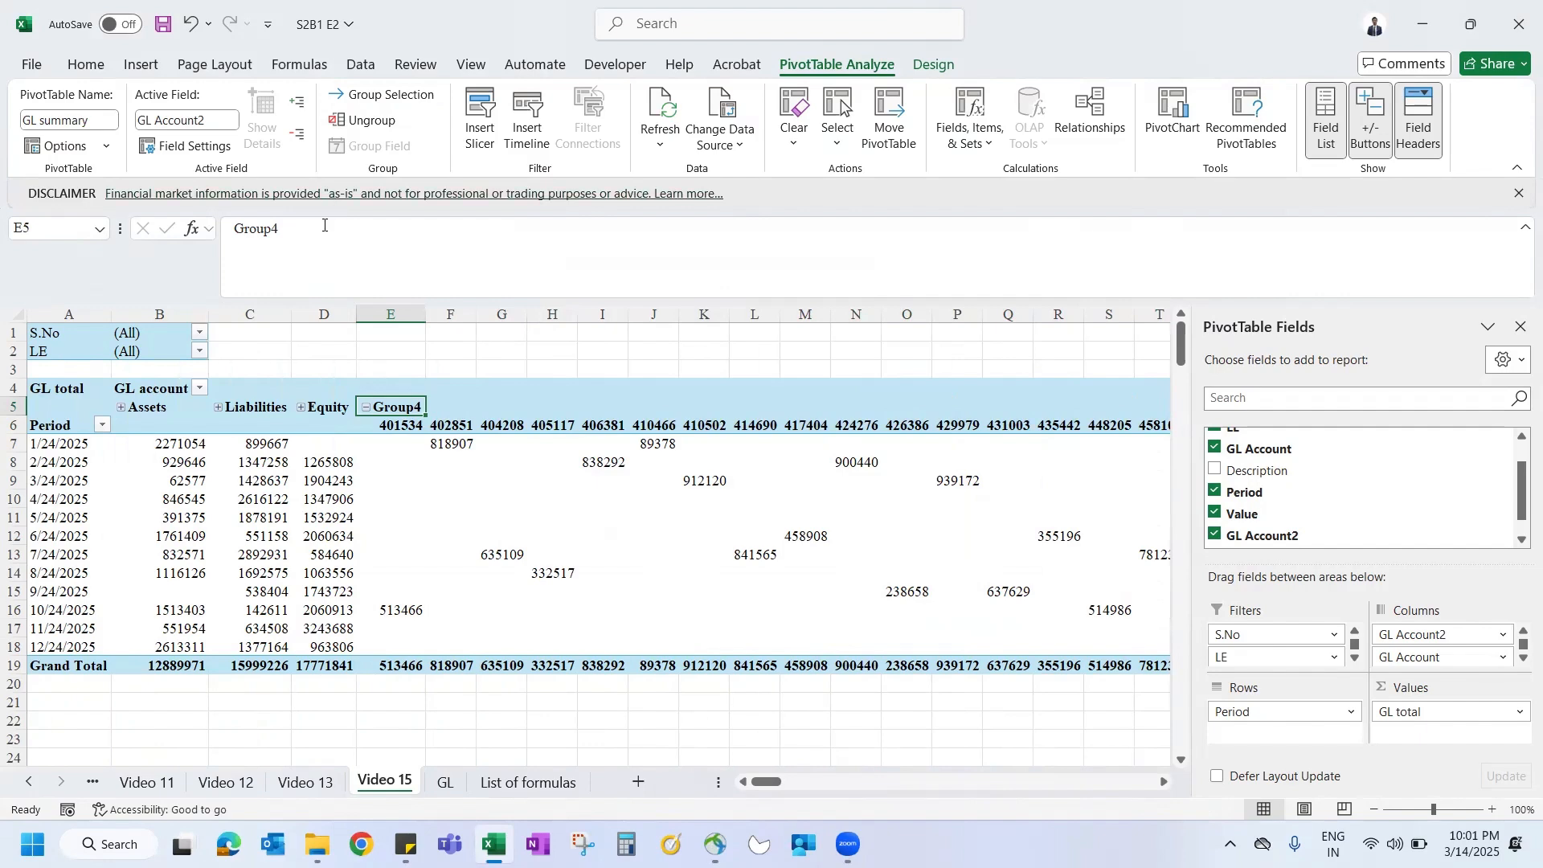
Step: Rename the GL account group in cell E5 as PL and collapse it
{"action": "left_click_drag", "start_coordinate": [299, 231], "coordinate": [3, 284]}
{"action": "type", "text": "O"}
{"action": "key", "text": "BackSpace"}
{"action": "type", "text": "PL"}
{"action": "key", "text": "Return"}
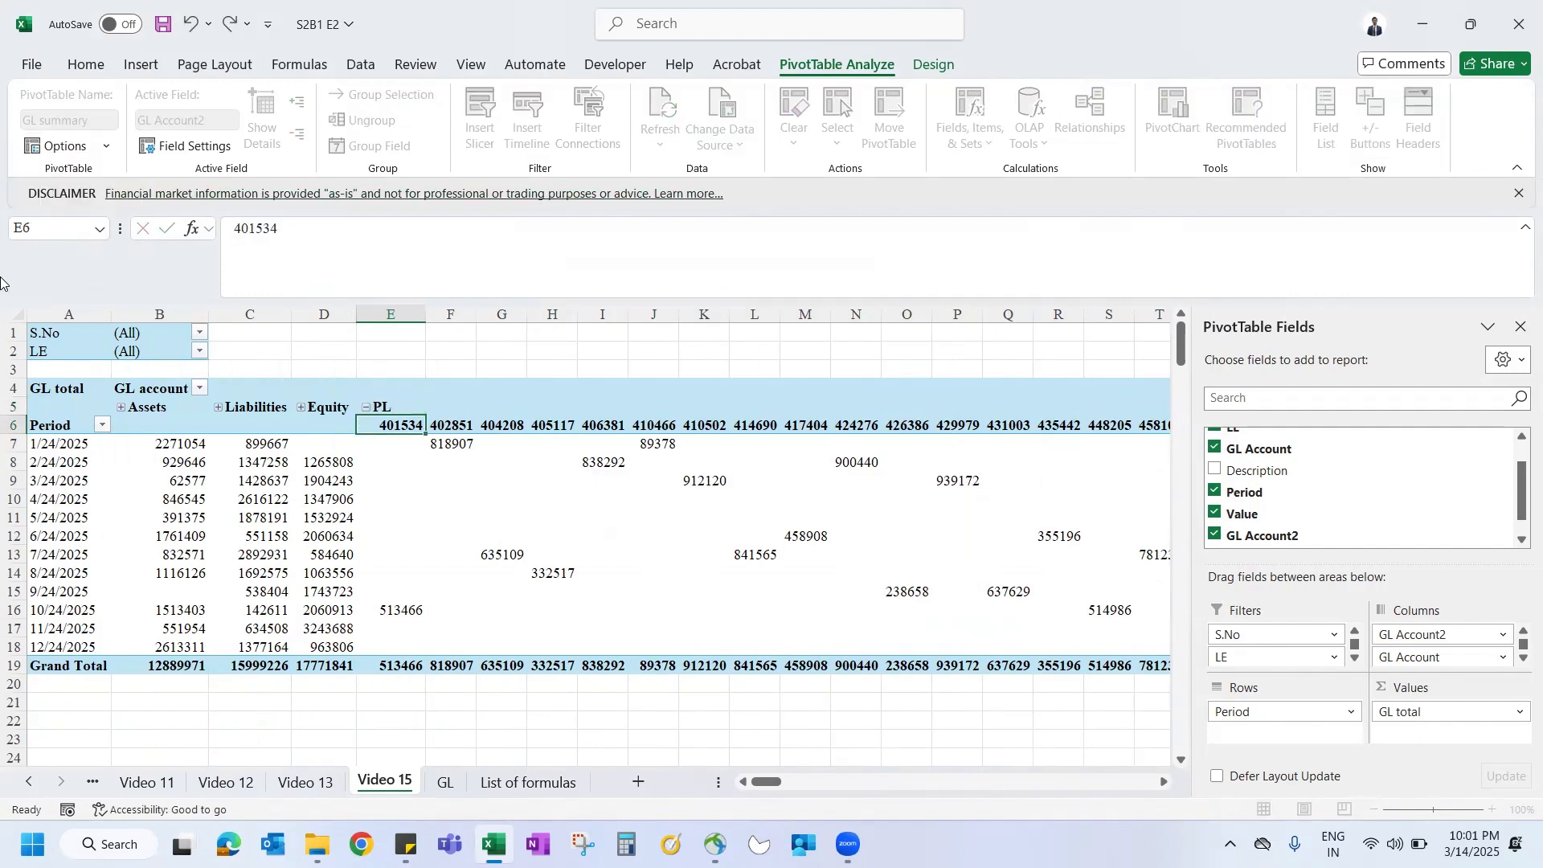
{"action": "left_click", "coordinate": [366, 407]}
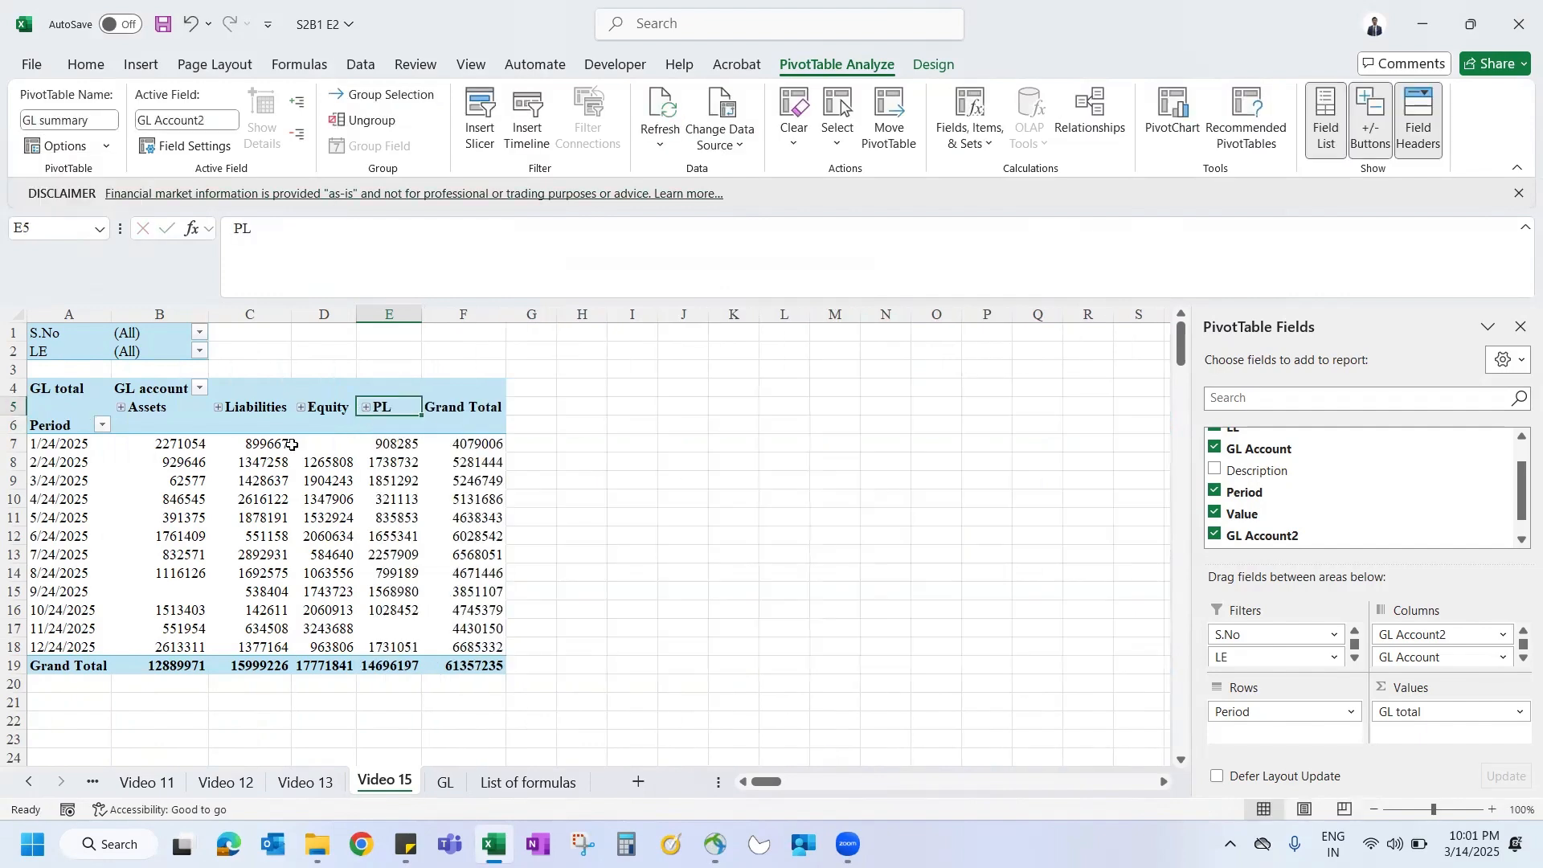
{"action": "left_click", "coordinate": [170, 442]}
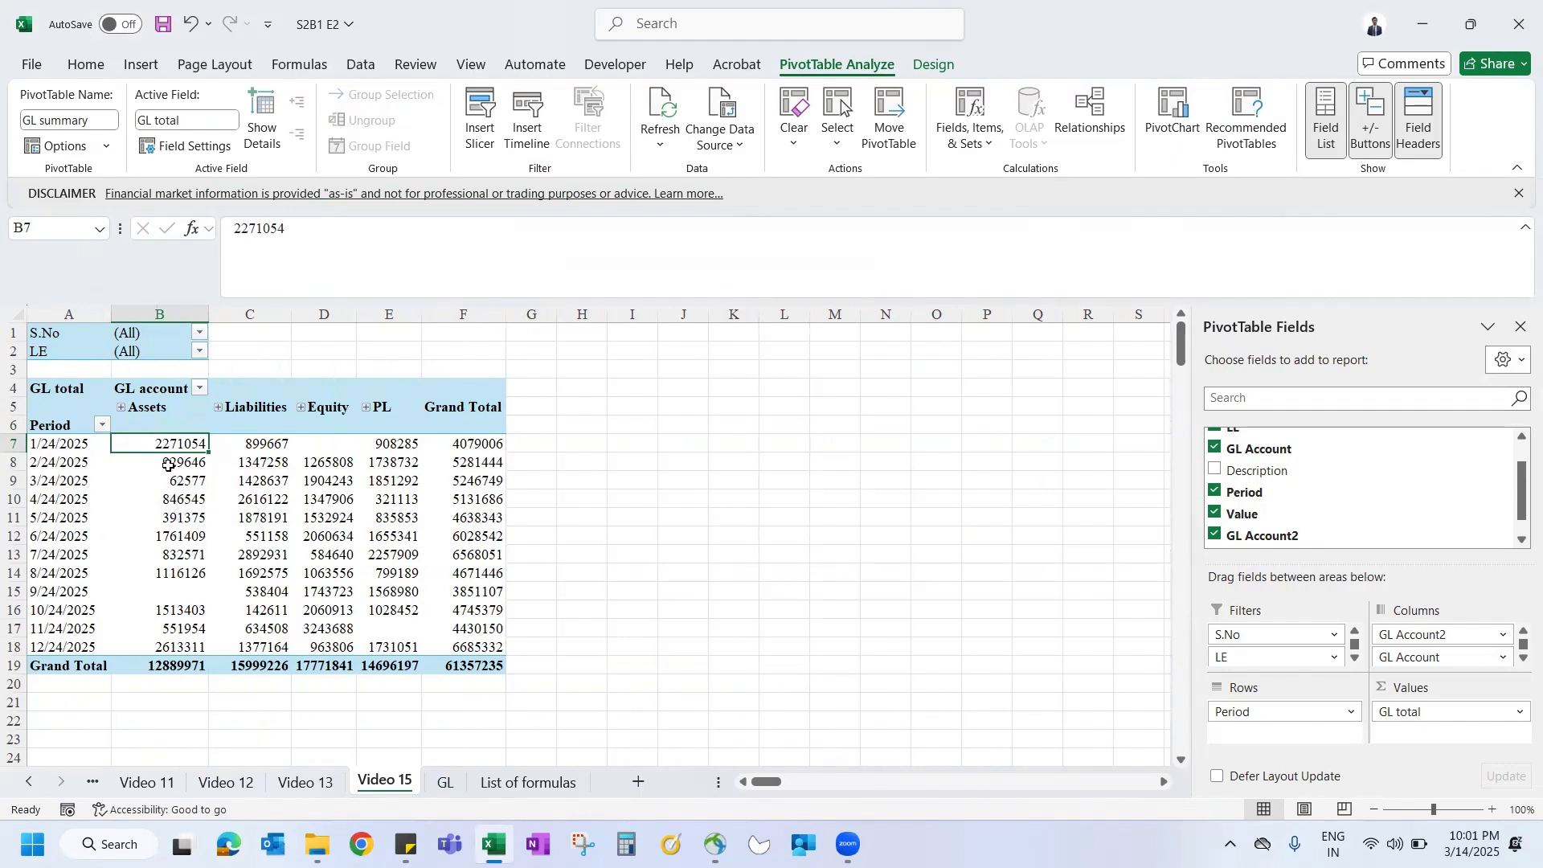
{"action": "left_click_drag", "start_coordinate": [179, 463], "coordinate": [179, 601]}
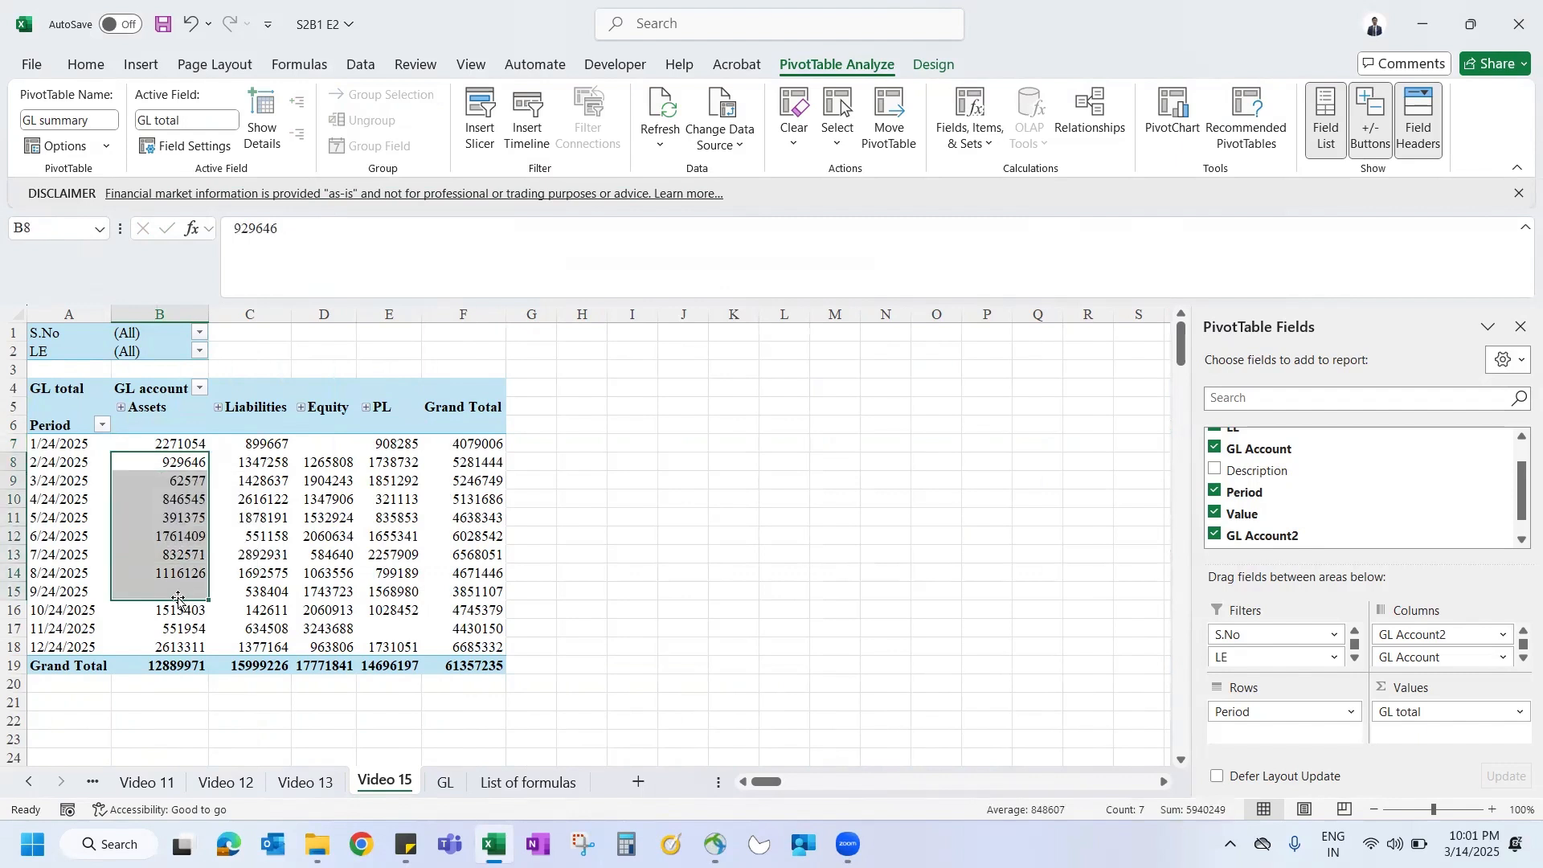
Step: Group the period row labels from 1/24/2025 through 3/24/2025 in column A
{"action": "left_click_drag", "start_coordinate": [63, 443], "coordinate": [74, 547]}
{"action": "key", "text": "Up"}
{"action": "key", "text": "Down"}
{"action": "key", "text": "shift+Down"}
{"action": "key", "text": "shift+Down"}
{"action": "key", "text": "shift+Down"}
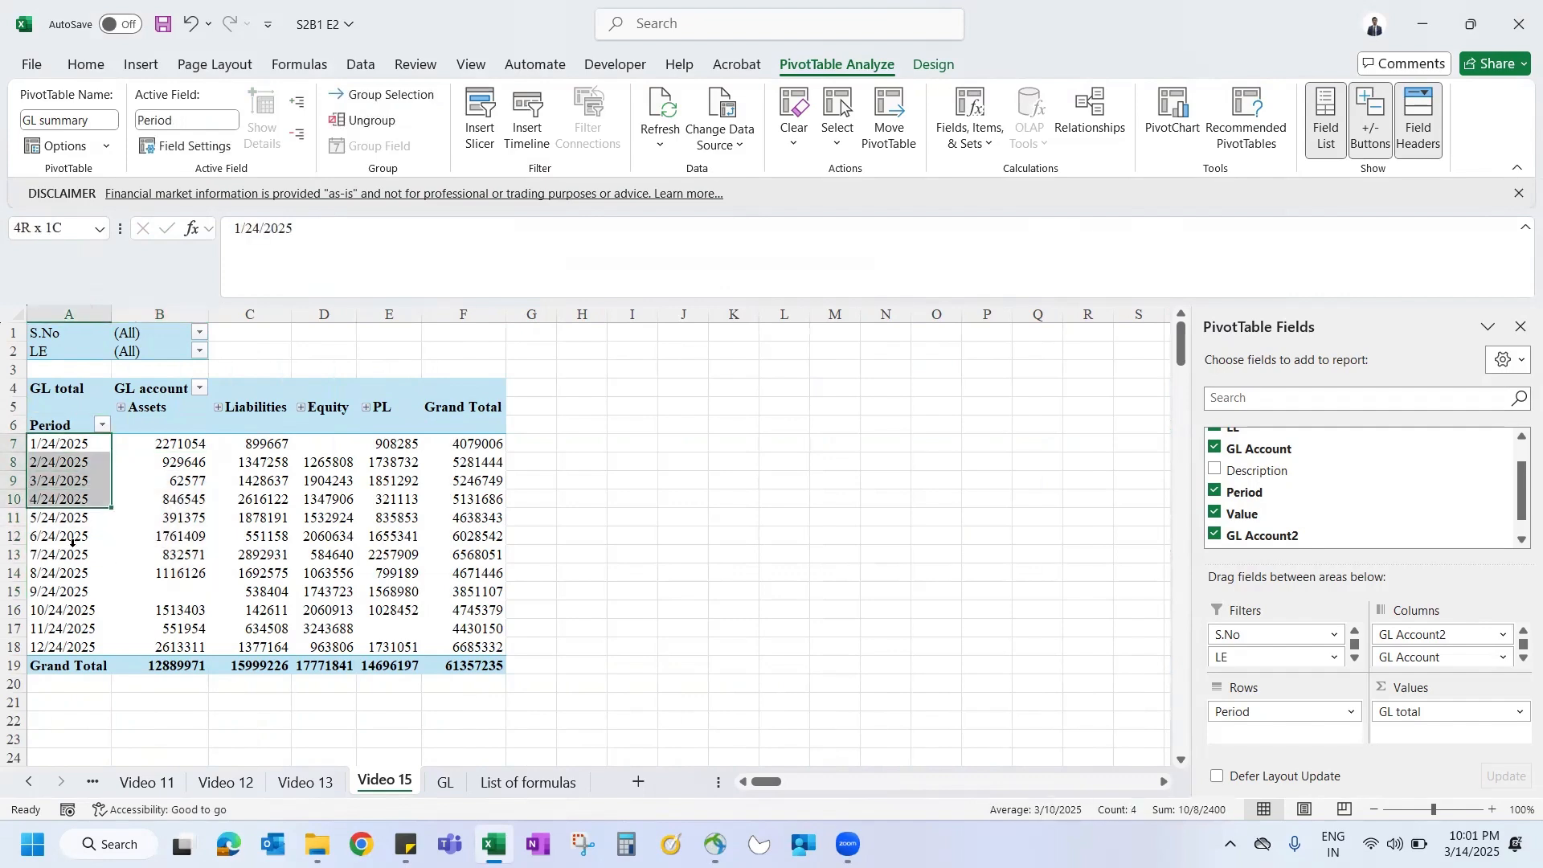
{"action": "left_click", "coordinate": [381, 94]}
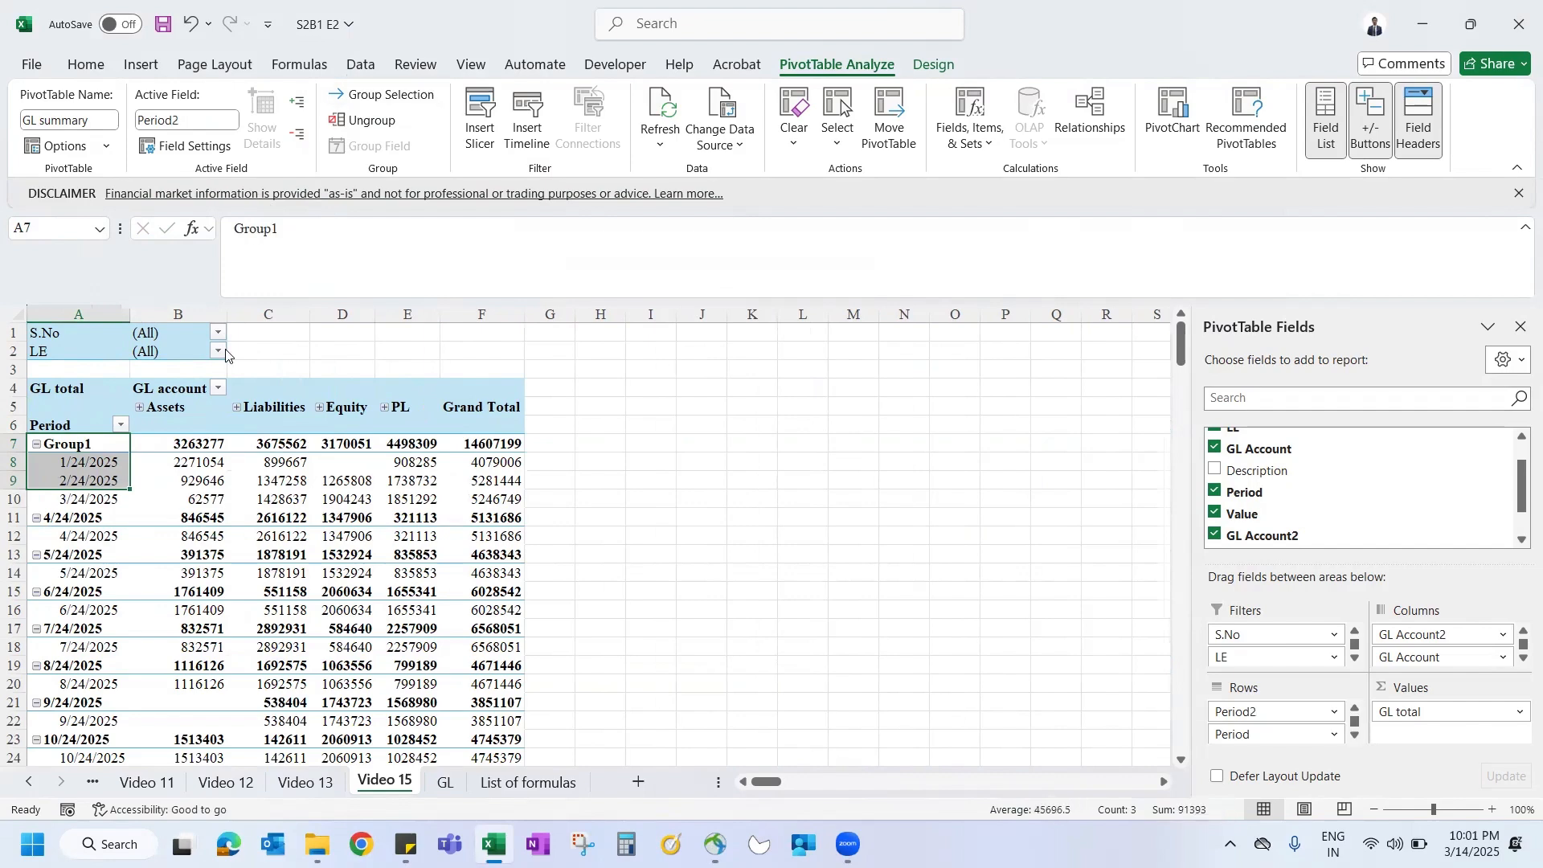
Step: Rename the period group in cell A7 as Q1 and collapse it
{"action": "left_click", "coordinate": [64, 441]}
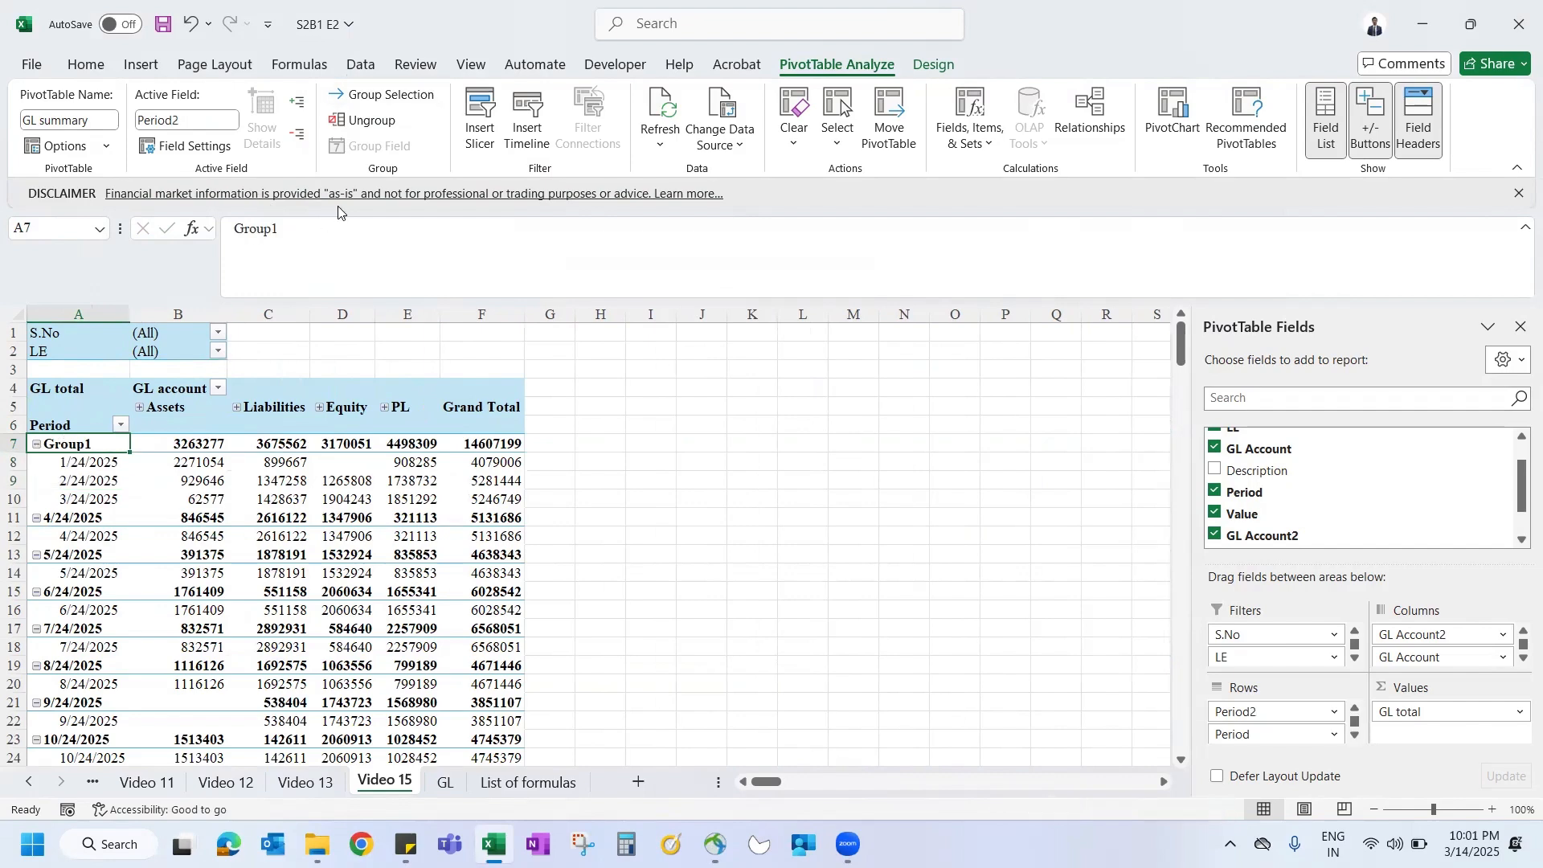
{"action": "type", "text": "Q1"}
{"action": "key", "text": "Return"}
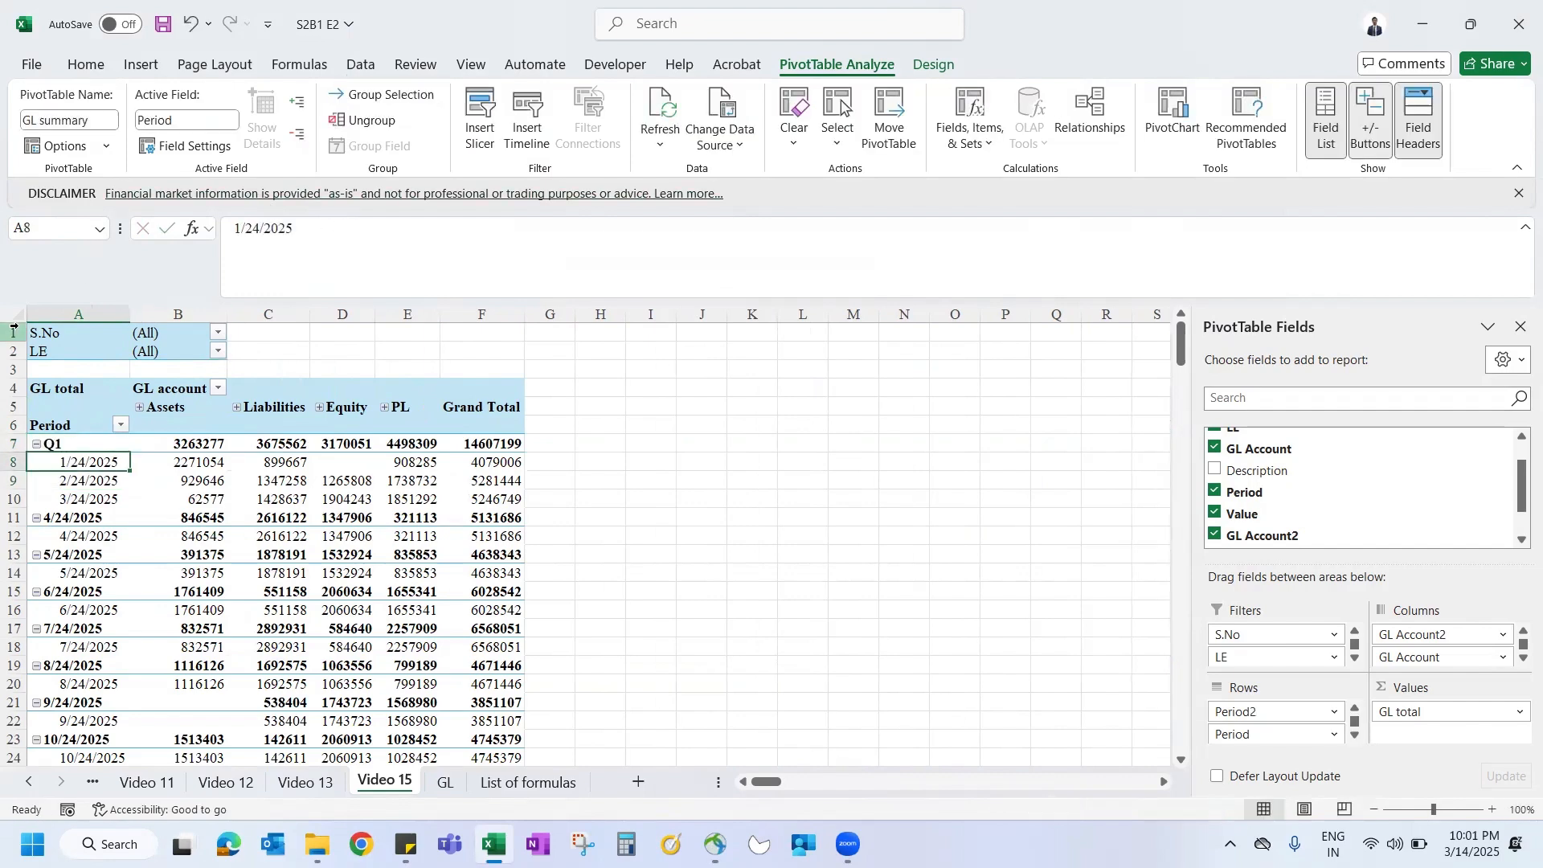
{"action": "left_click", "coordinate": [36, 443]}
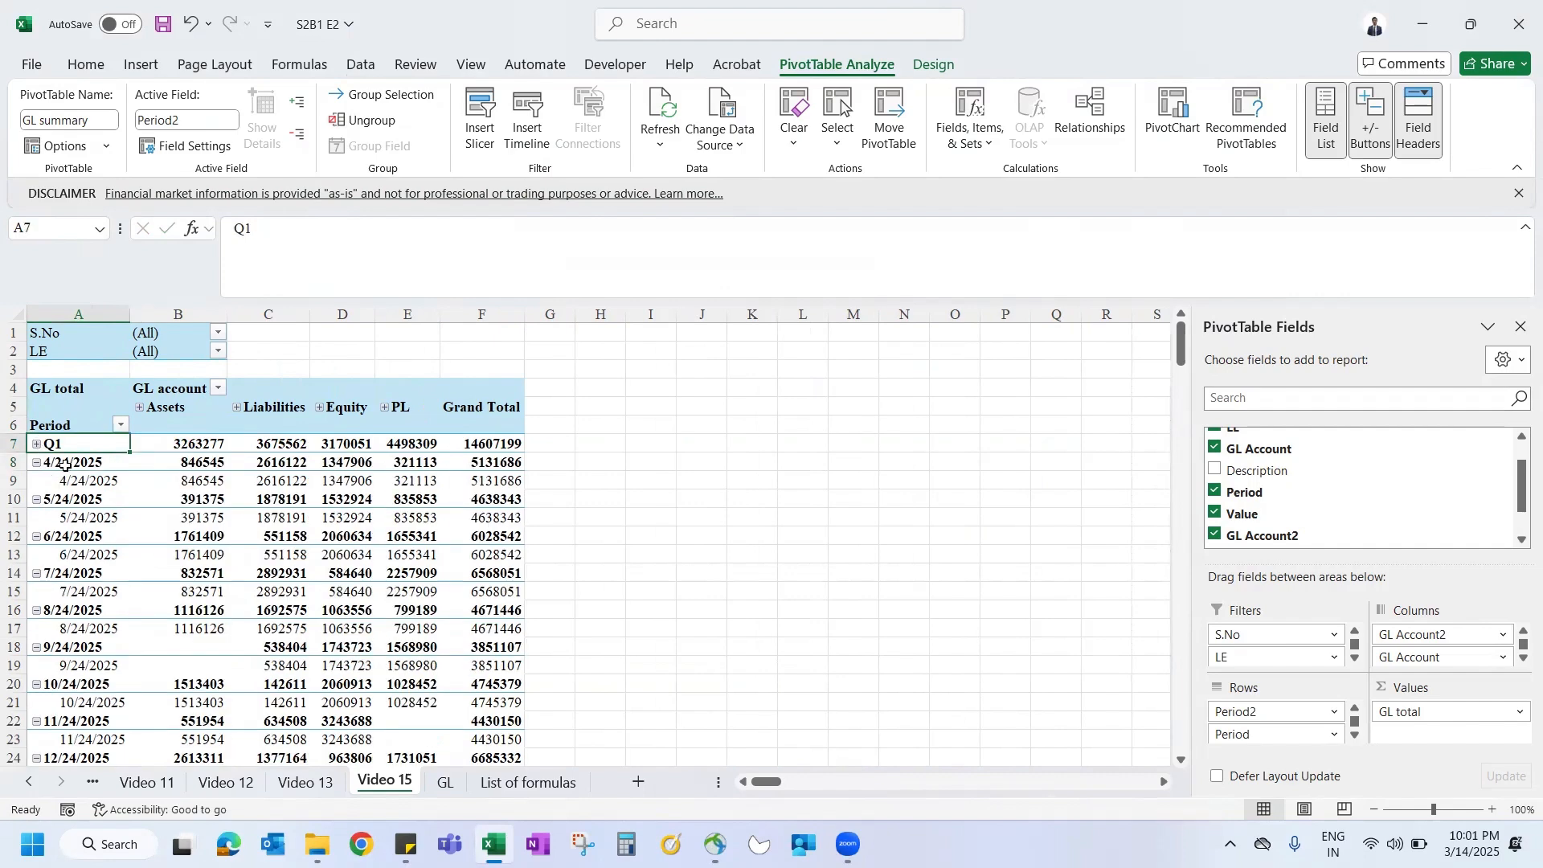
{"action": "double_click", "coordinate": [65, 464]}
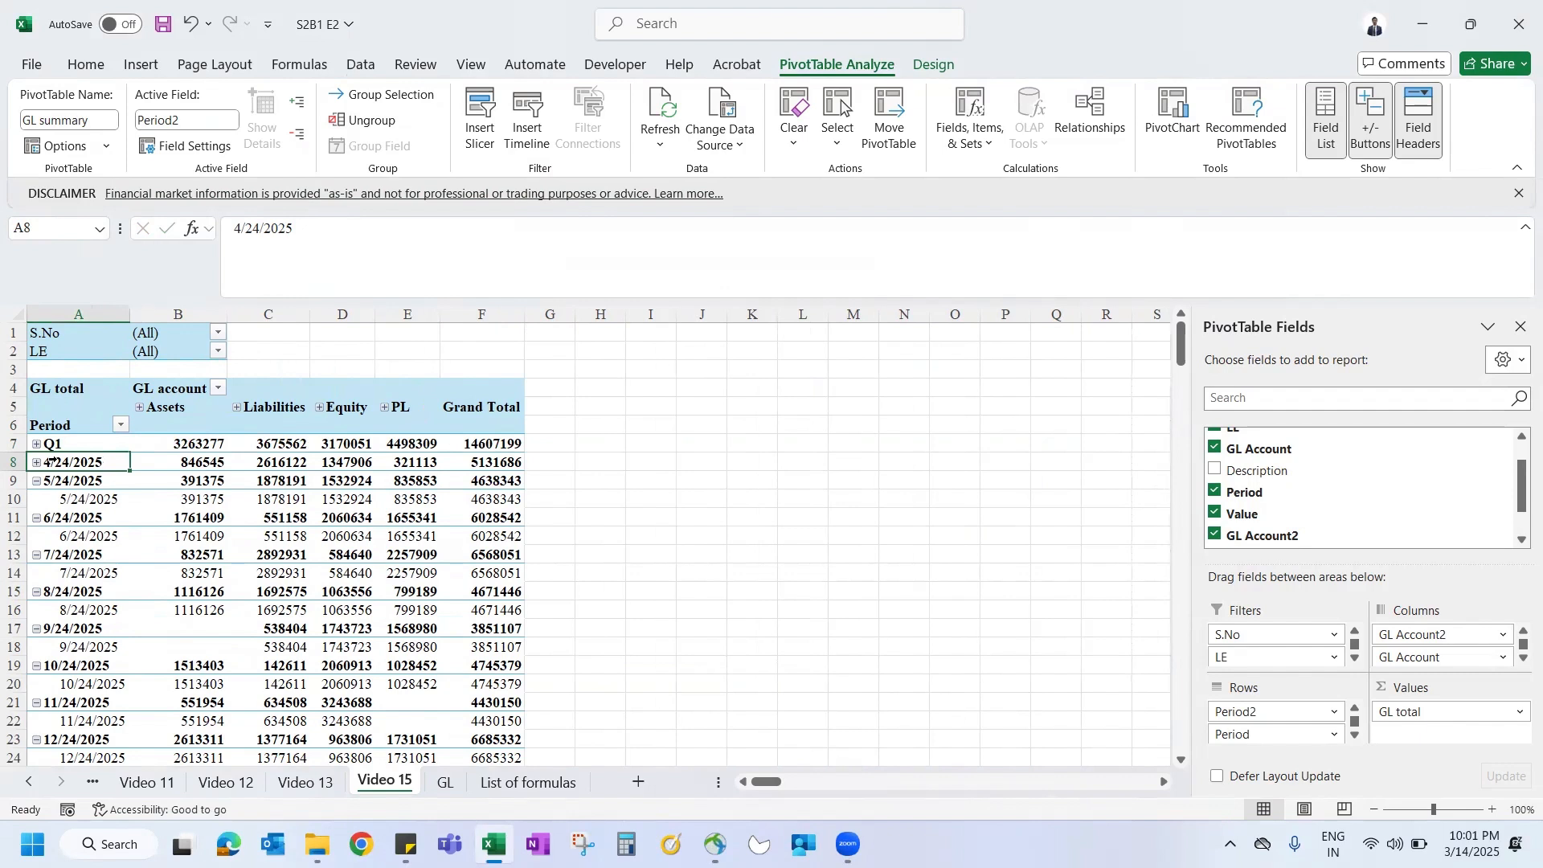
{"action": "left_click", "coordinate": [50, 462]}
{"action": "double_click", "coordinate": [74, 461]}
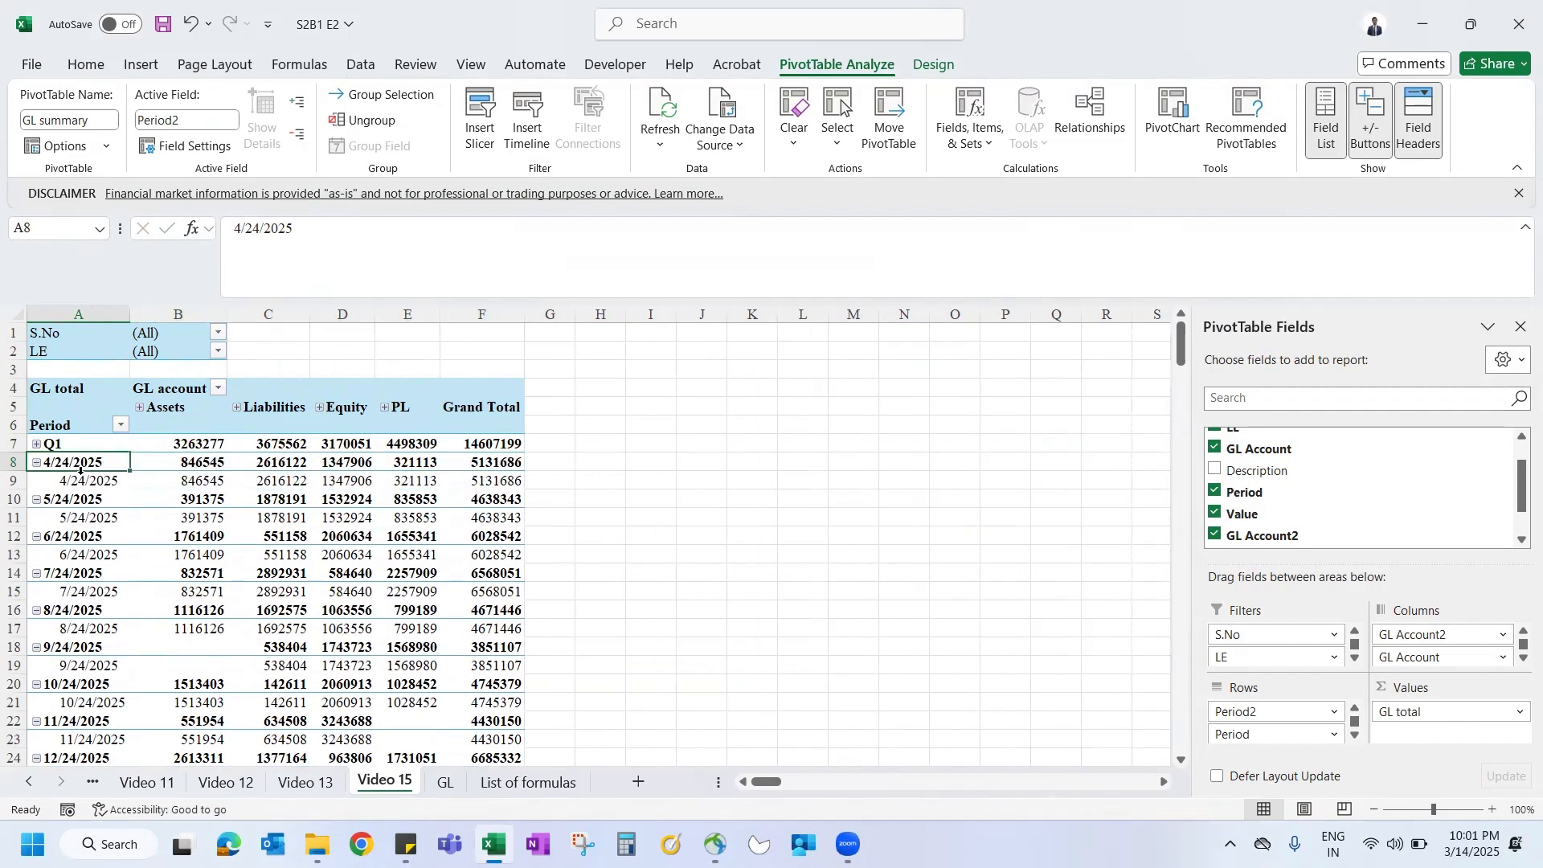
Step: Group the inner period row labels 4/24/2025, 5/24/2025 and 6/24/2025 in column A
{"action": "left_click", "coordinate": [72, 479]}
{"action": "left_click", "coordinate": [78, 516], "text": "ctrl"}
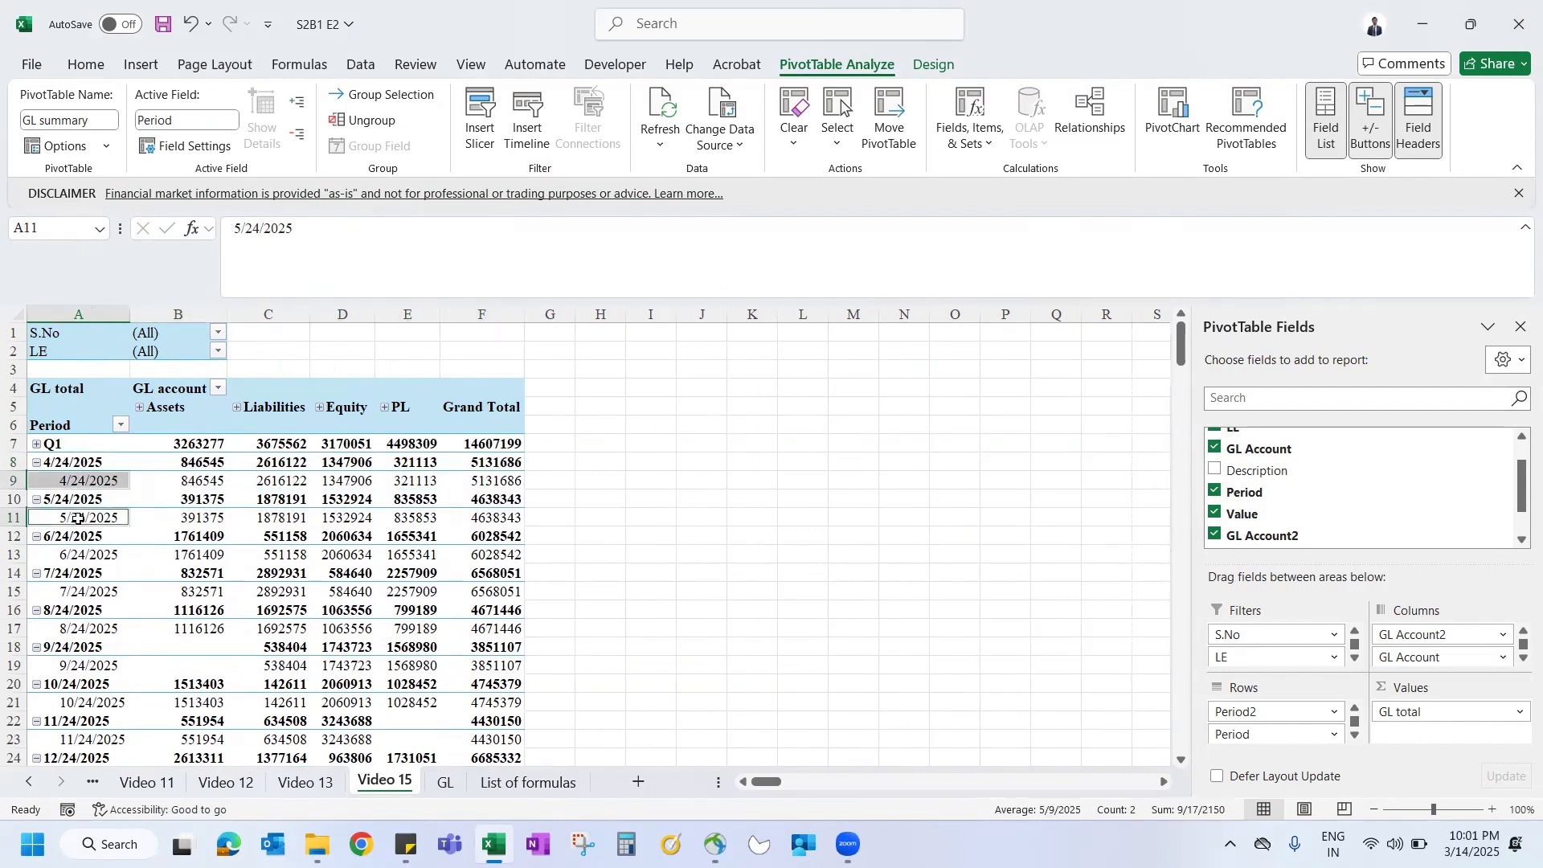
{"action": "left_click", "coordinate": [86, 556], "text": "ctrl"}
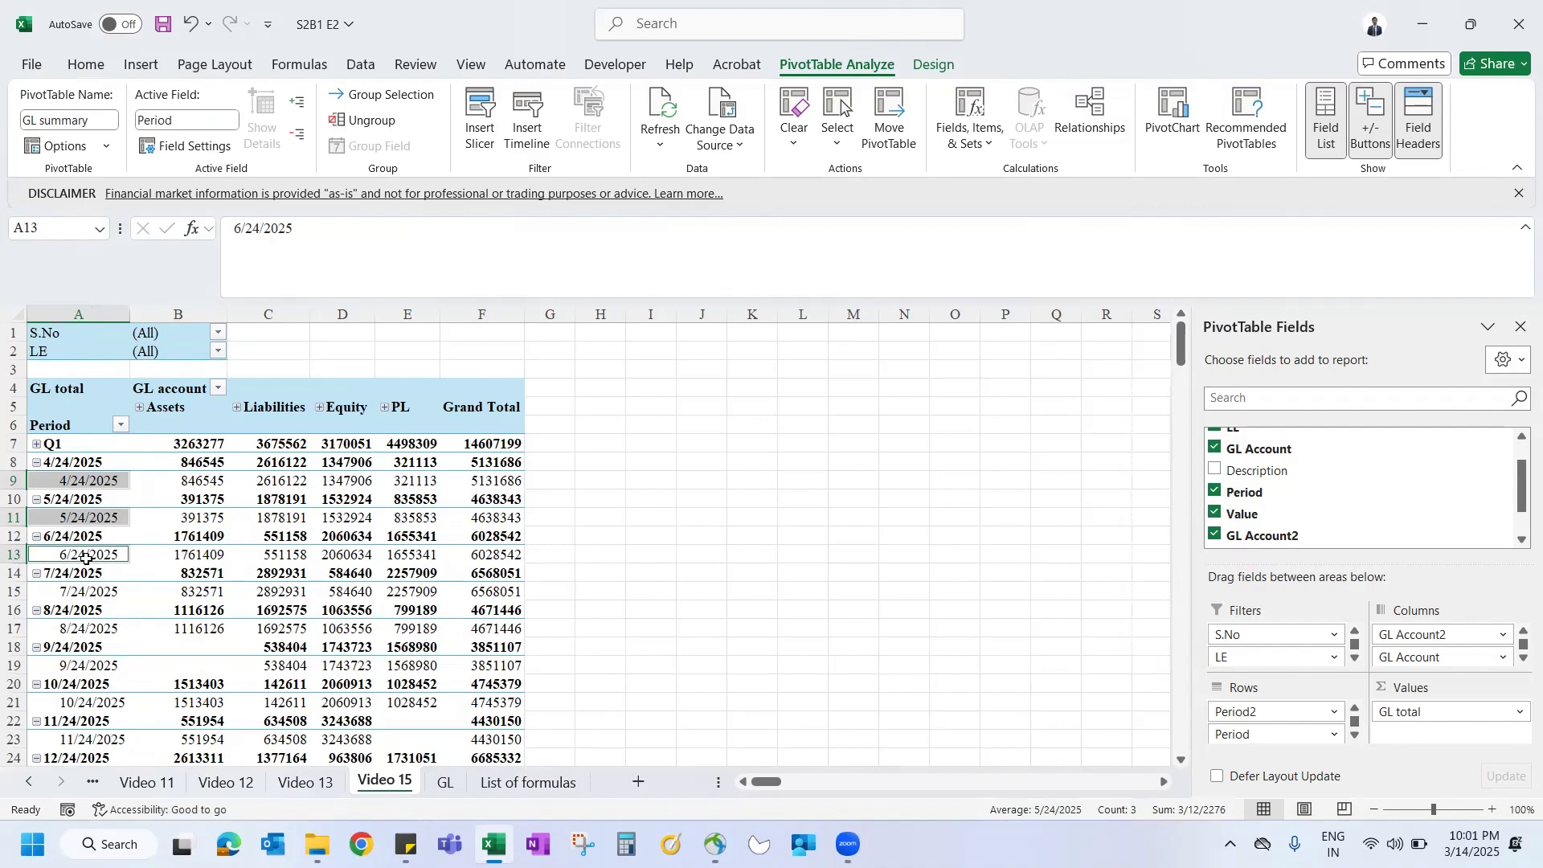
{"action": "left_click", "coordinate": [381, 94]}
Step: Rename the period group in cell A8 as Q2
{"action": "left_click", "coordinate": [70, 460]}
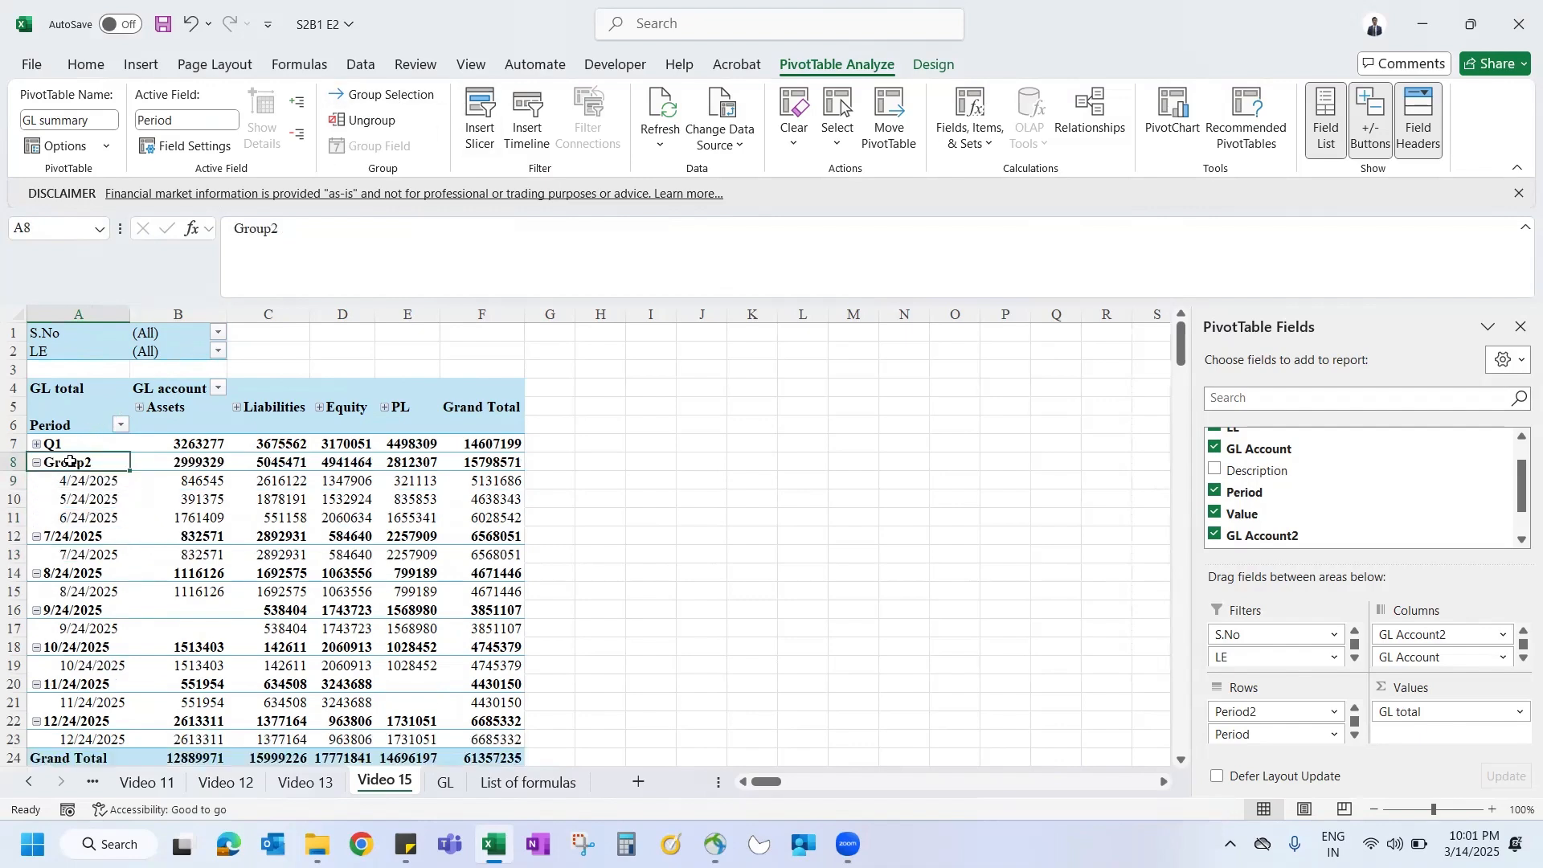
{"action": "type", "text": "Q2"}
{"action": "key", "text": "Return"}
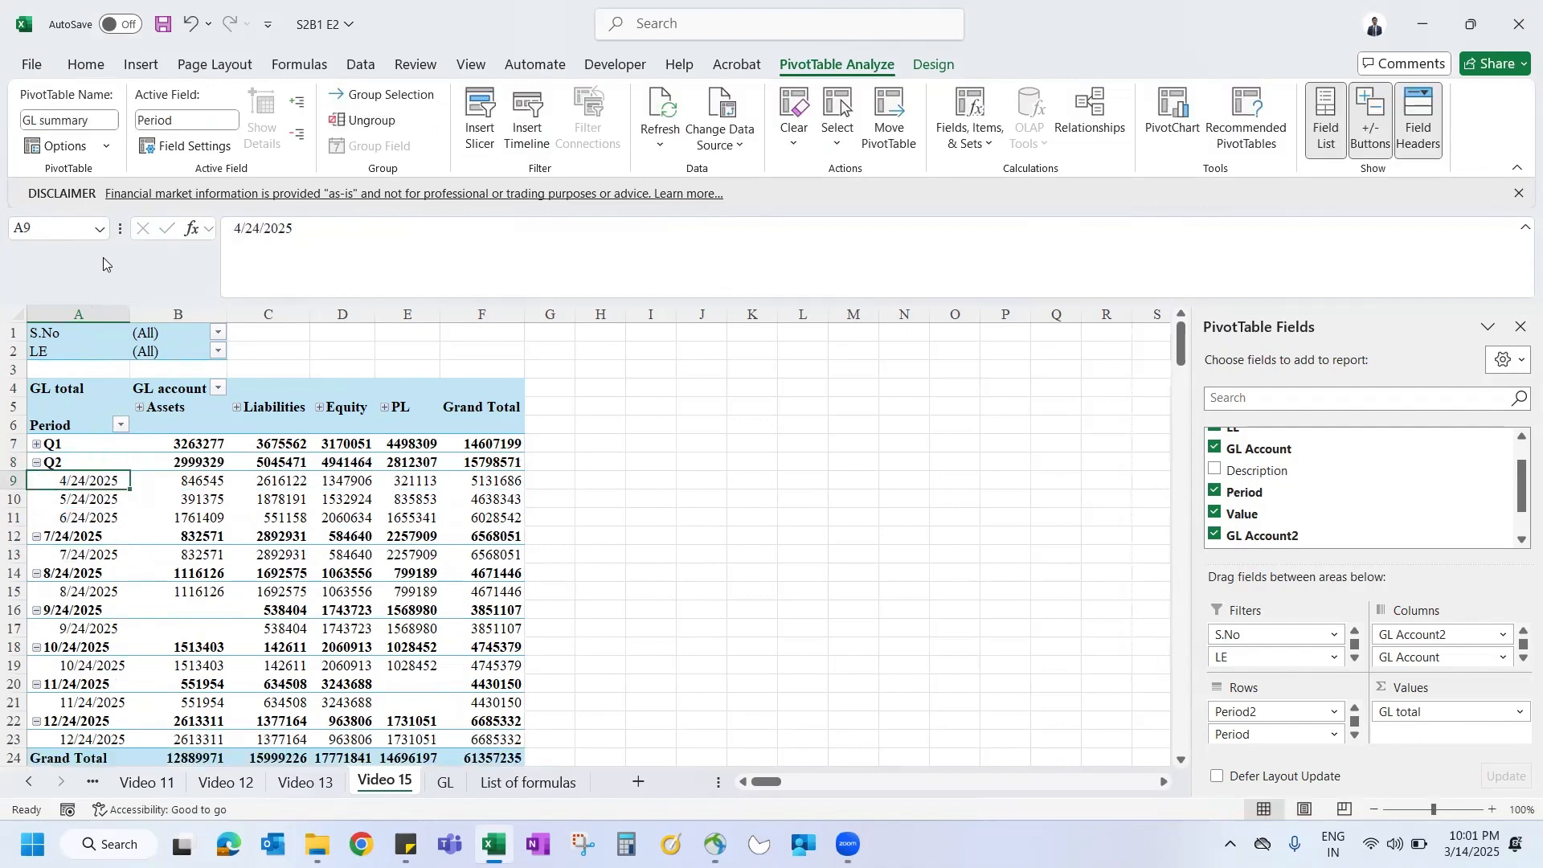
Step: Group the outer period row labels 7/24/2025, 8/24/2025 and 9/24/2025 in column A
{"action": "left_click", "coordinate": [84, 538]}
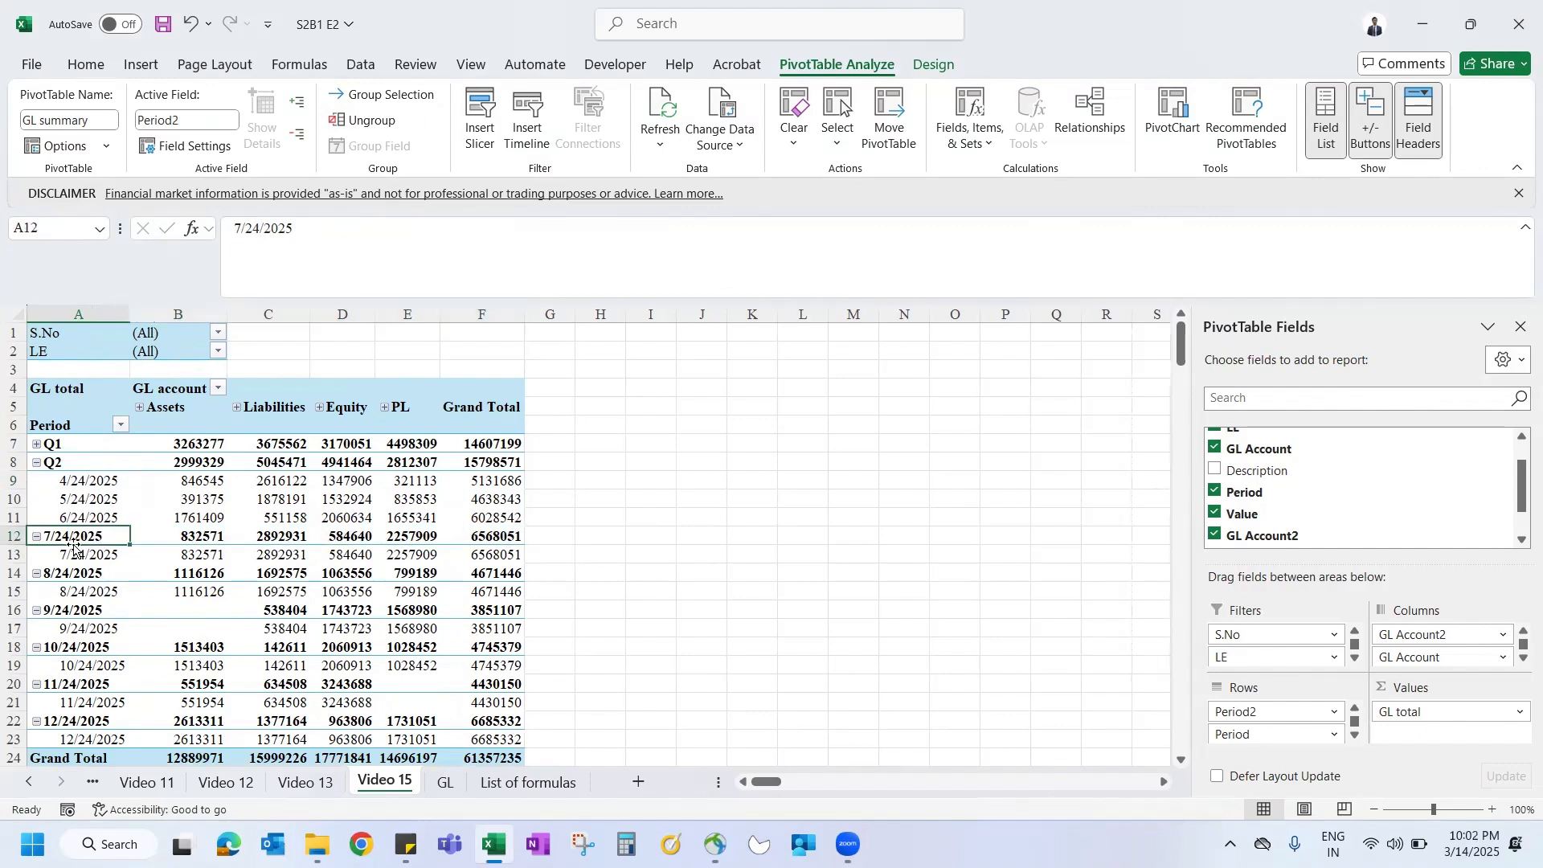
{"action": "left_click", "coordinate": [78, 573], "text": "ctrl"}
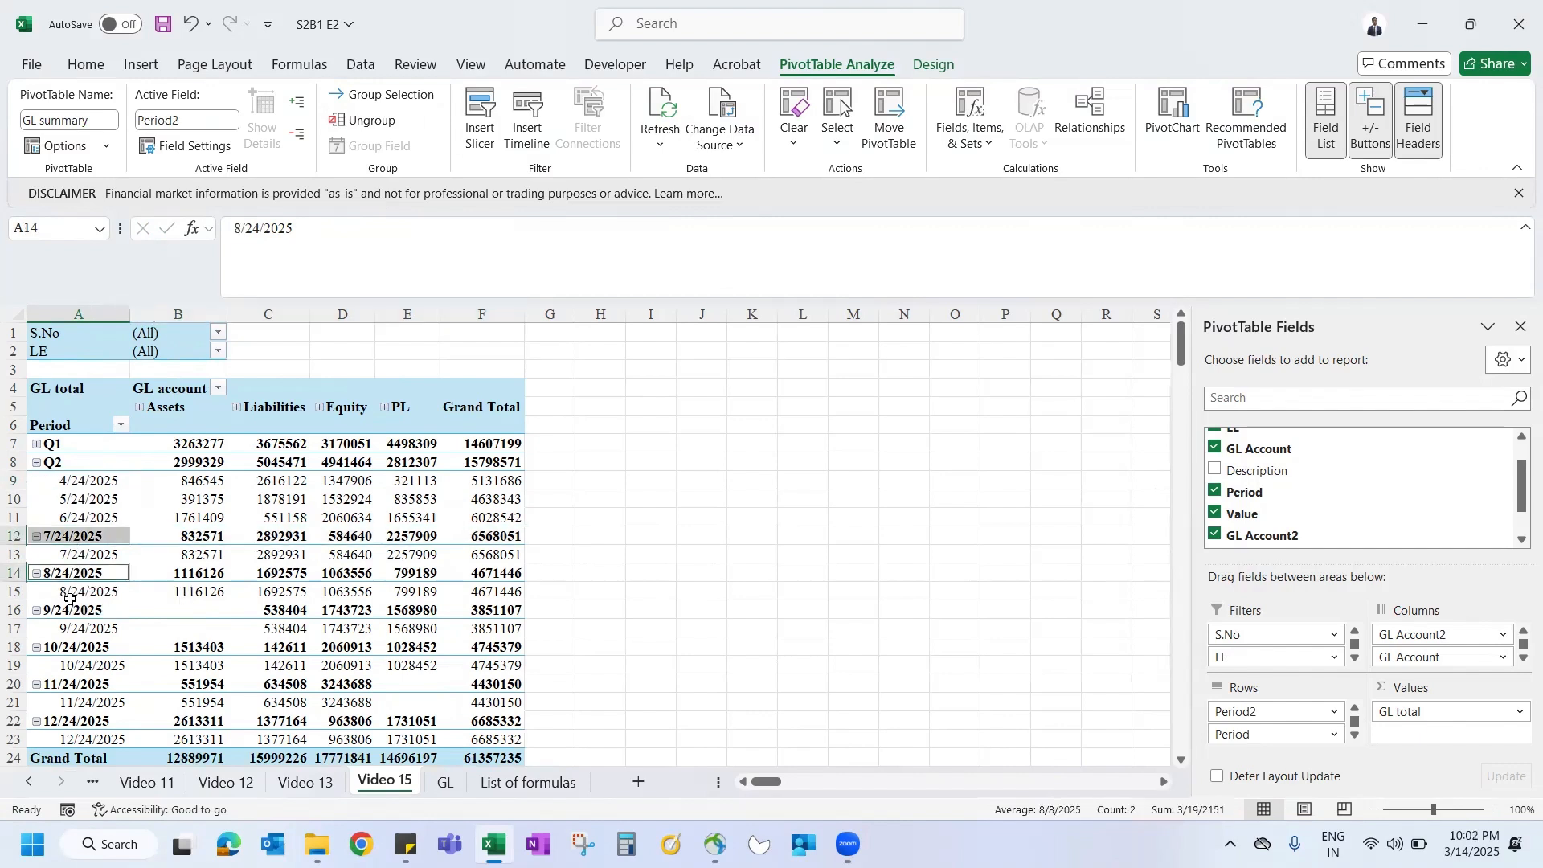
{"action": "left_click", "coordinate": [78, 612], "text": "ctrl"}
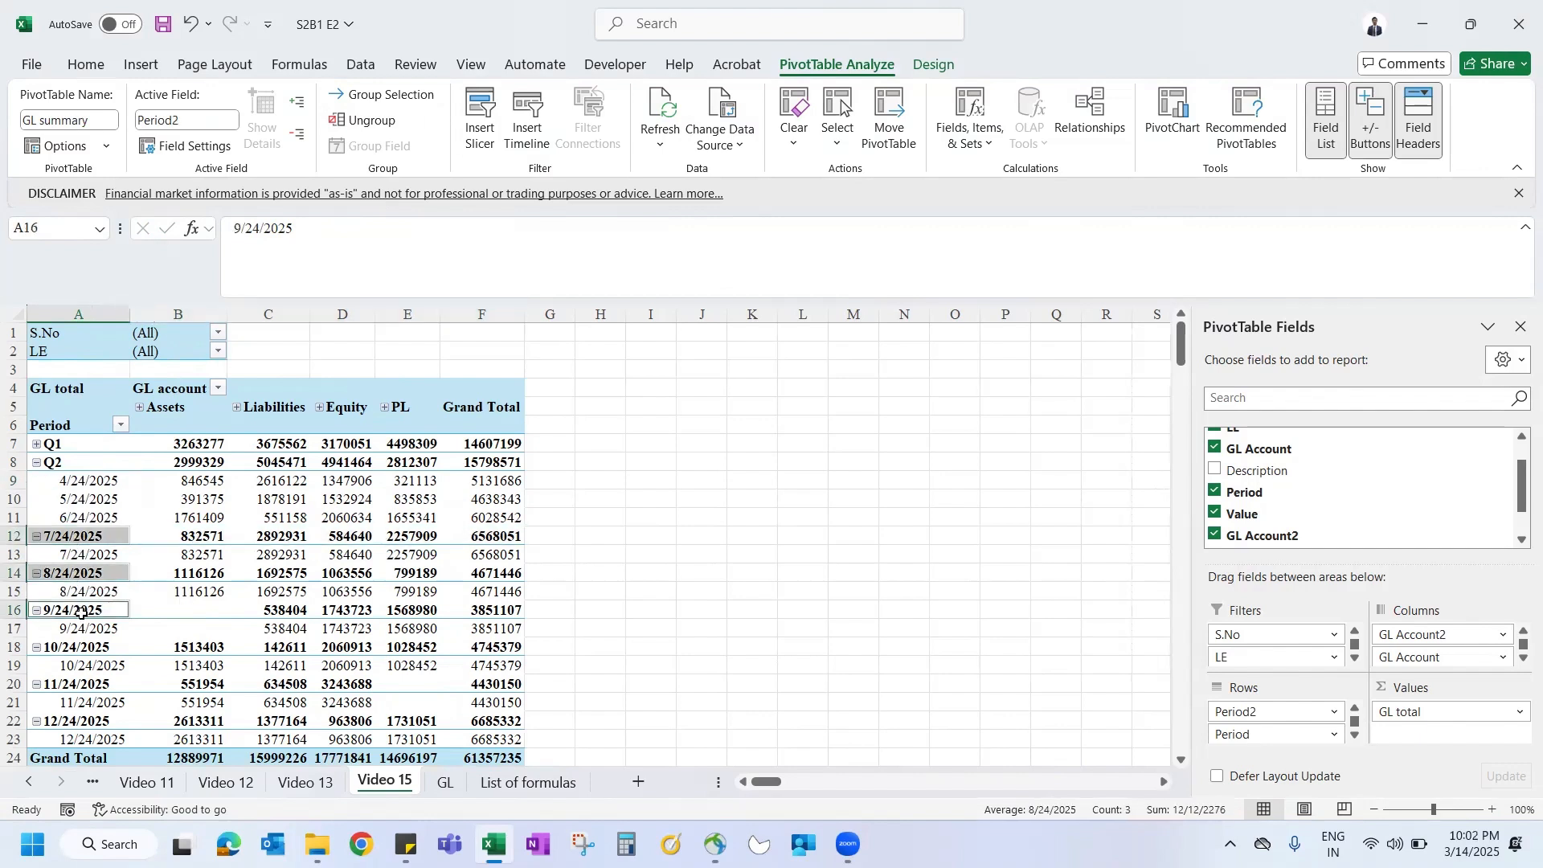
{"action": "left_click", "coordinate": [390, 95]}
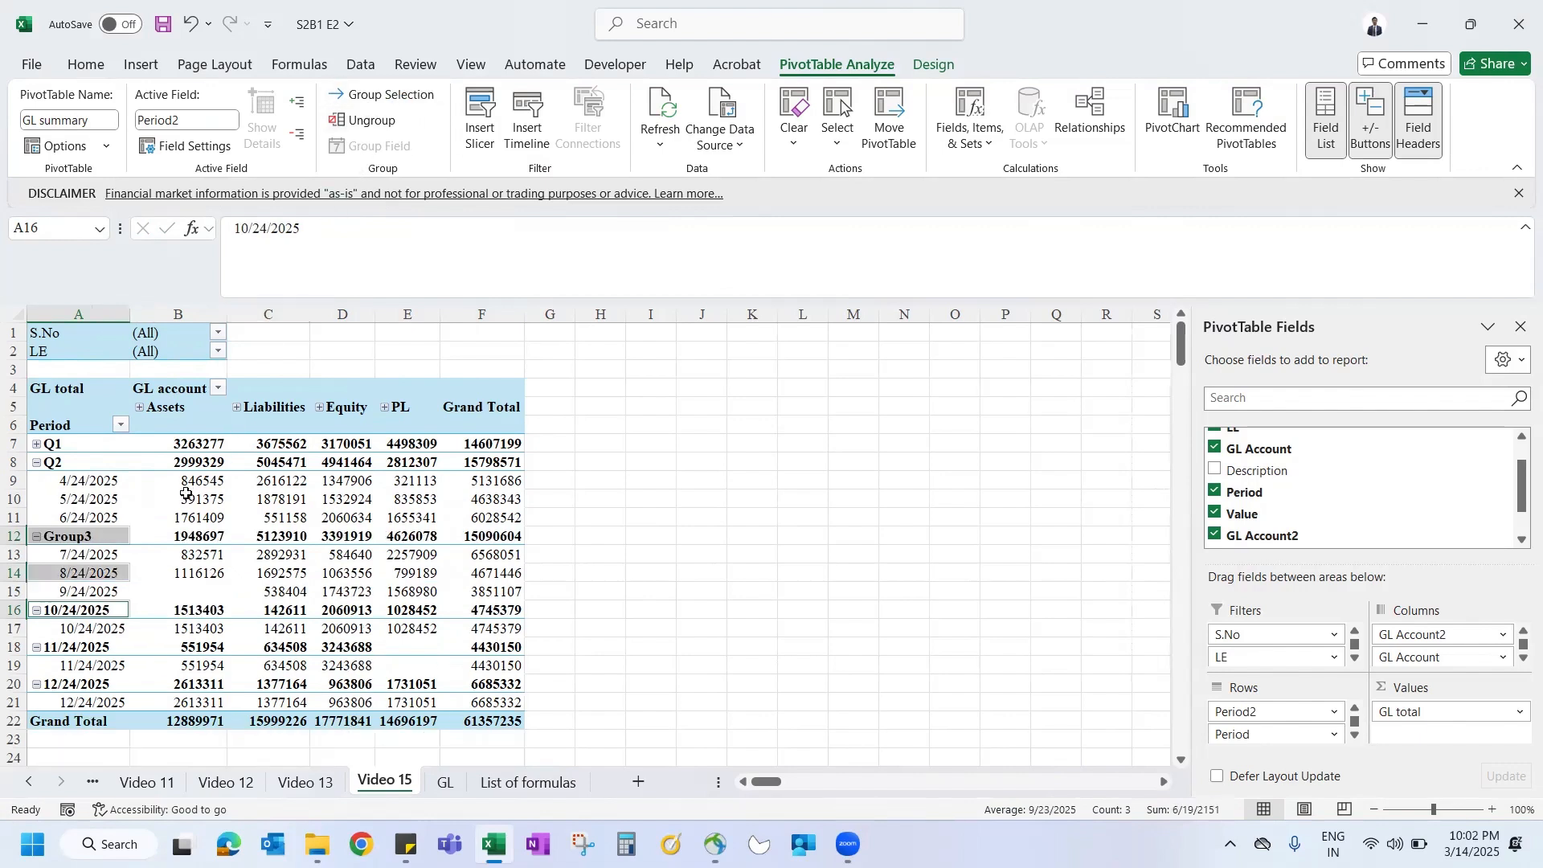
Step: Rename the period group in cell A12 as Q3, and collapse the Q2 and Q3 groups
{"action": "left_click", "coordinate": [66, 537]}
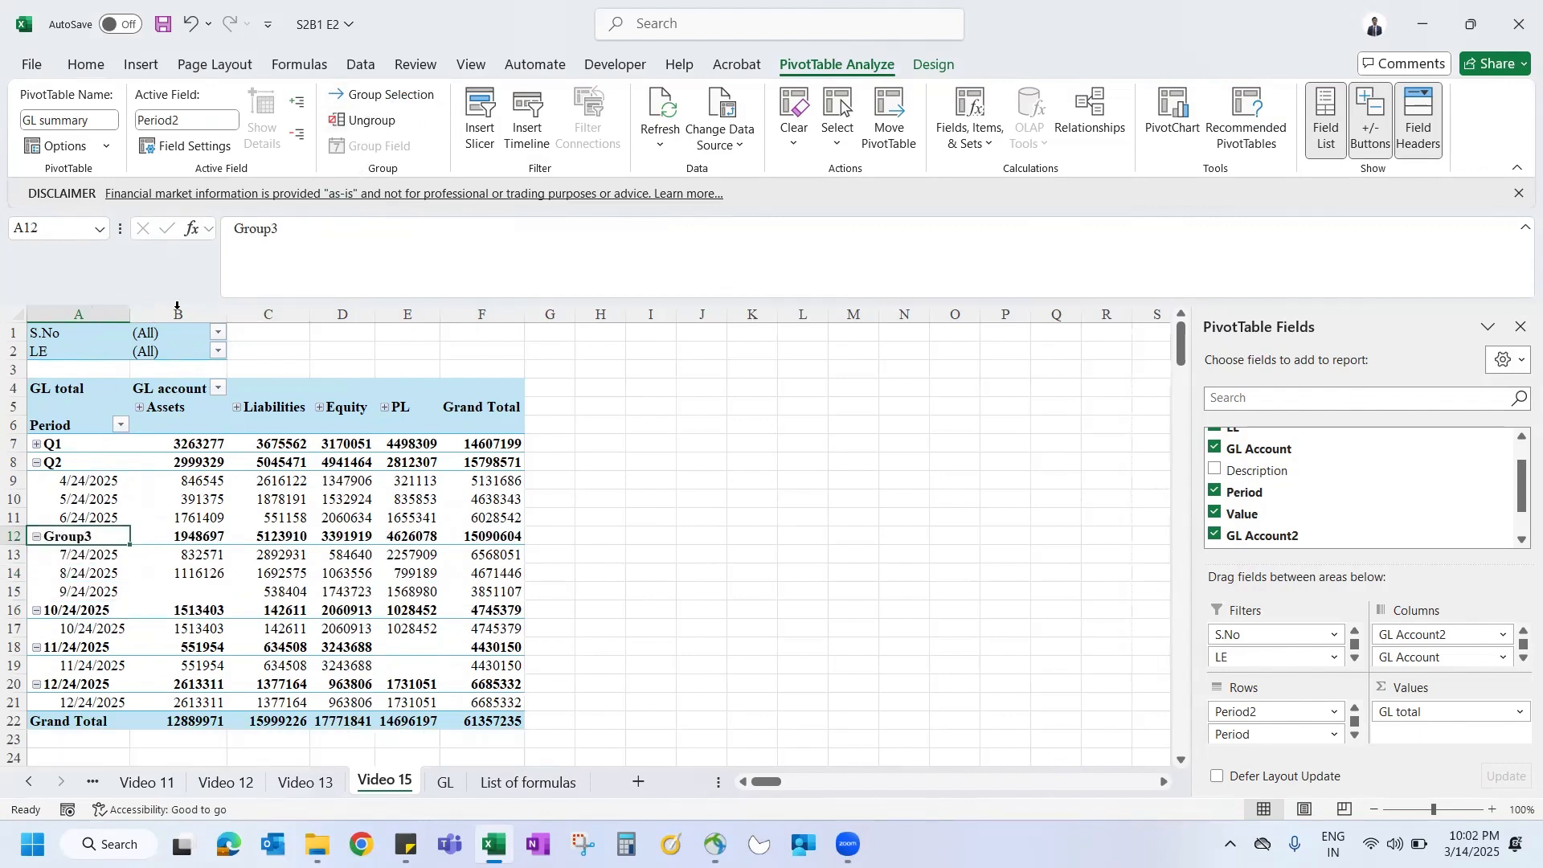
{"action": "type", "text": "Q3"}
{"action": "key", "text": "Return"}
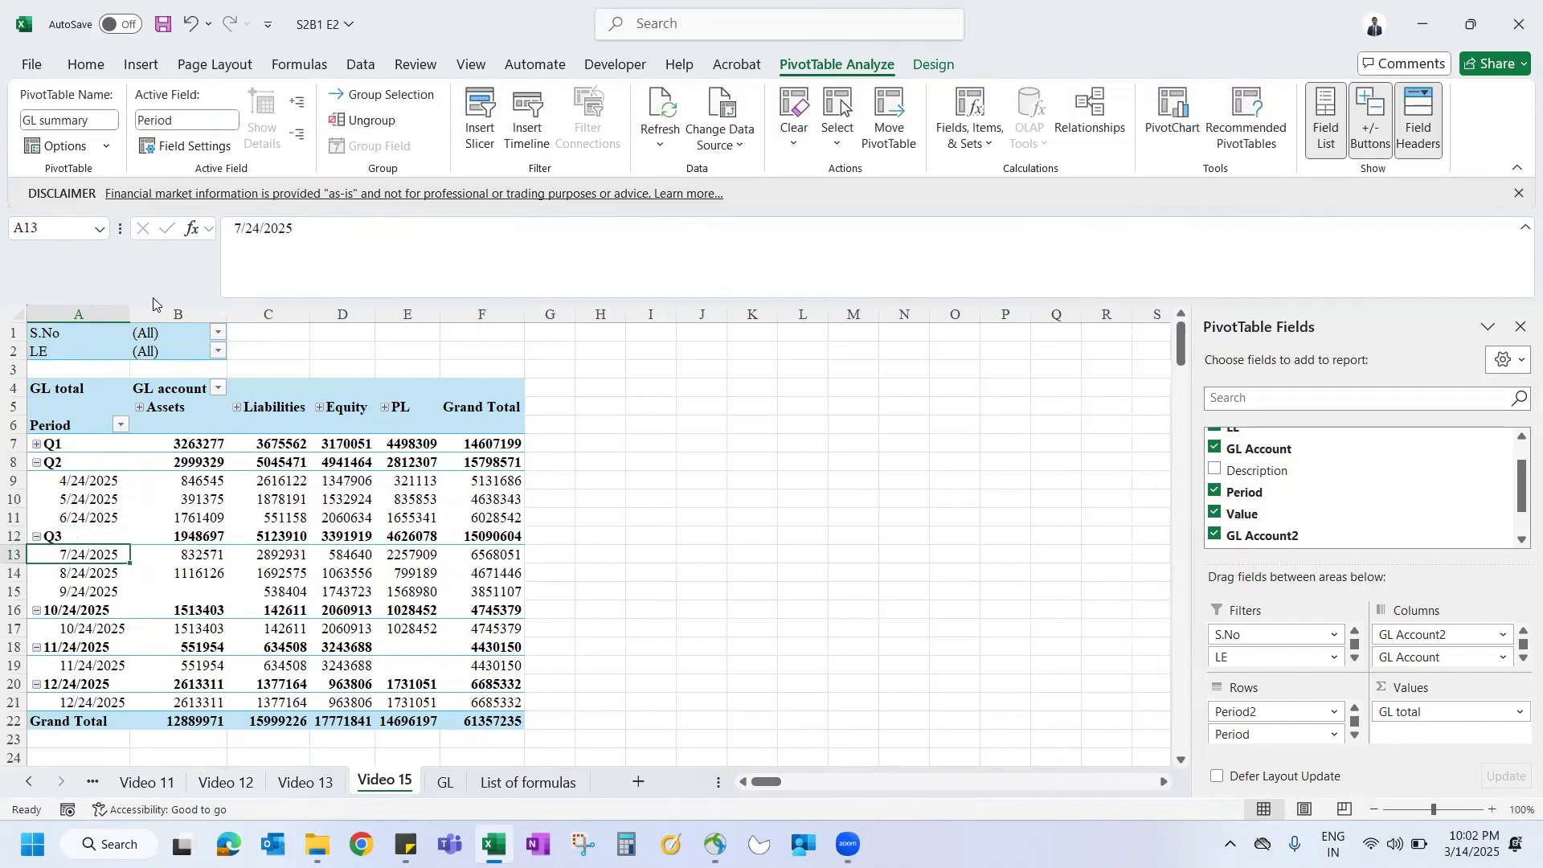
{"action": "left_click", "coordinate": [37, 464]}
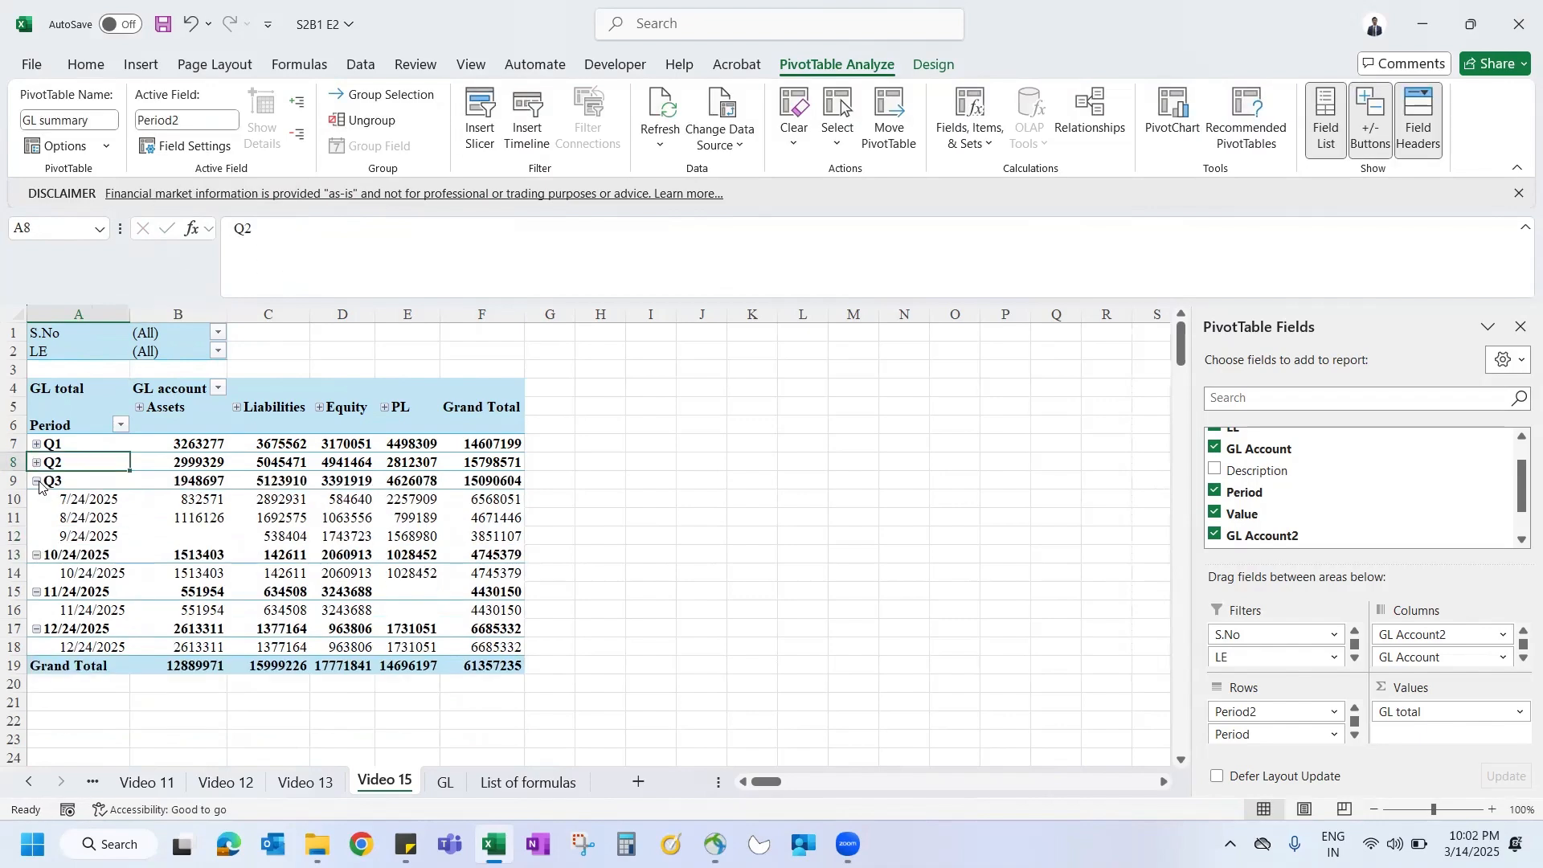
{"action": "left_click", "coordinate": [37, 481]}
Step: Group the outer period row labels 10/24/2025, 11/24/2025 and 12/24/2025 in column A
{"action": "left_click", "coordinate": [73, 501]}
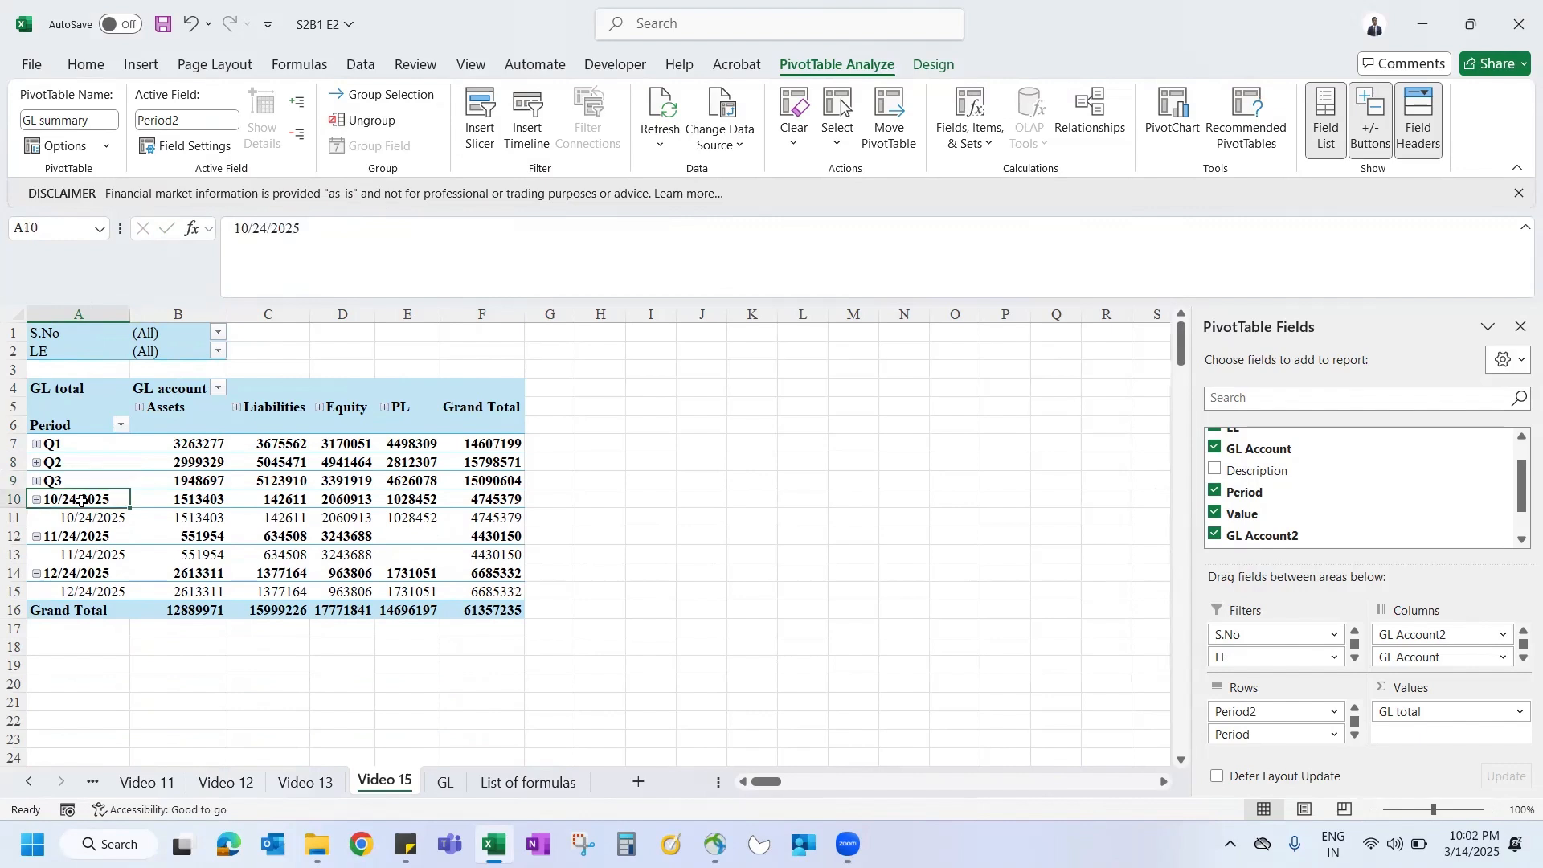
{"action": "left_click", "coordinate": [103, 535], "text": "ctrl"}
{"action": "left_click", "coordinate": [102, 578], "text": "ctrl"}
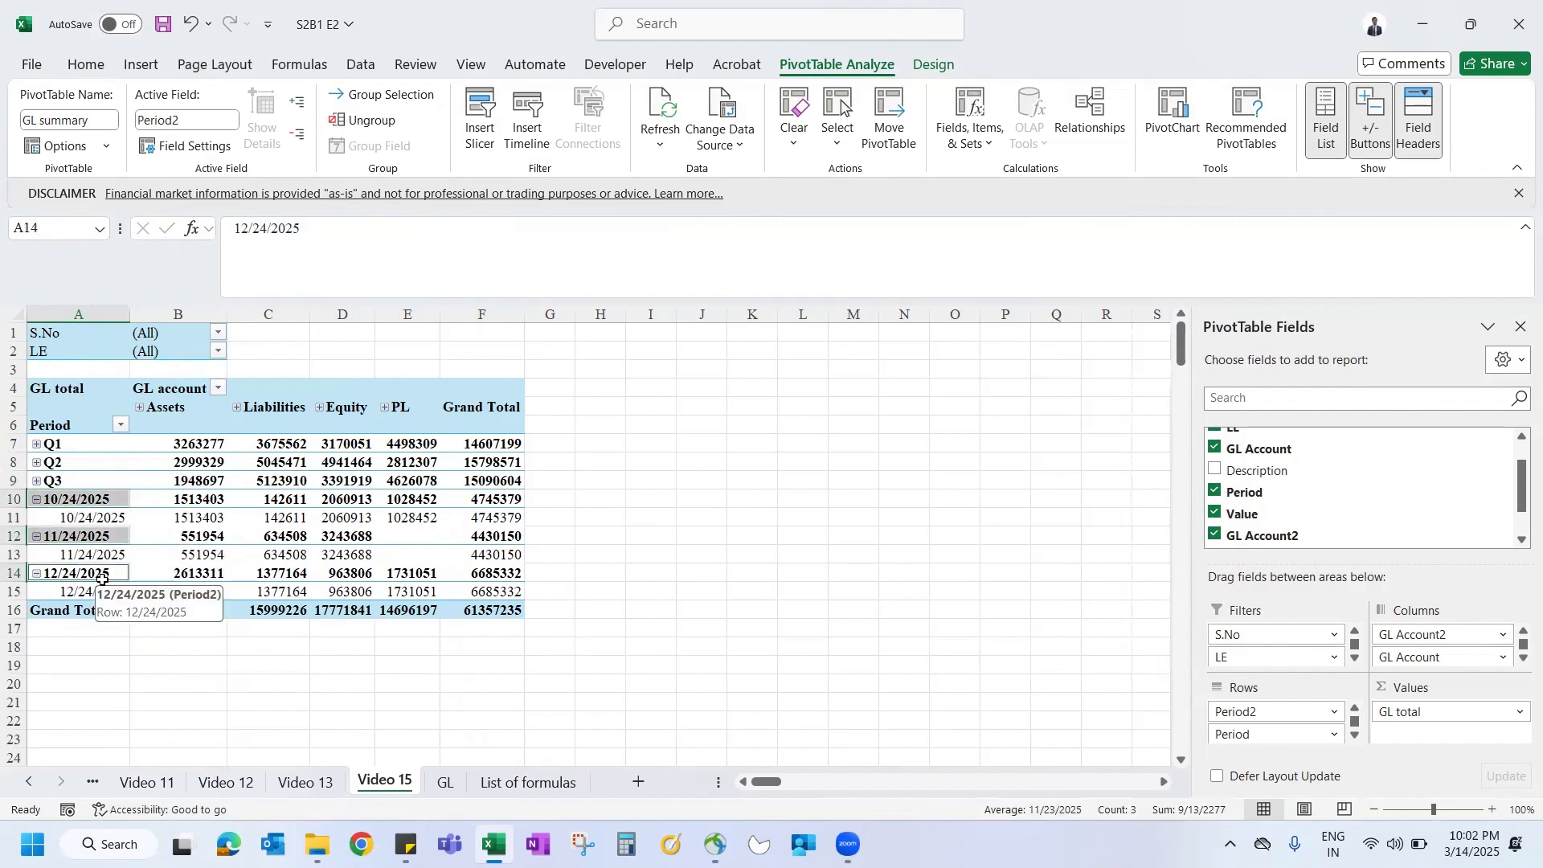
{"action": "left_click", "coordinate": [382, 94]}
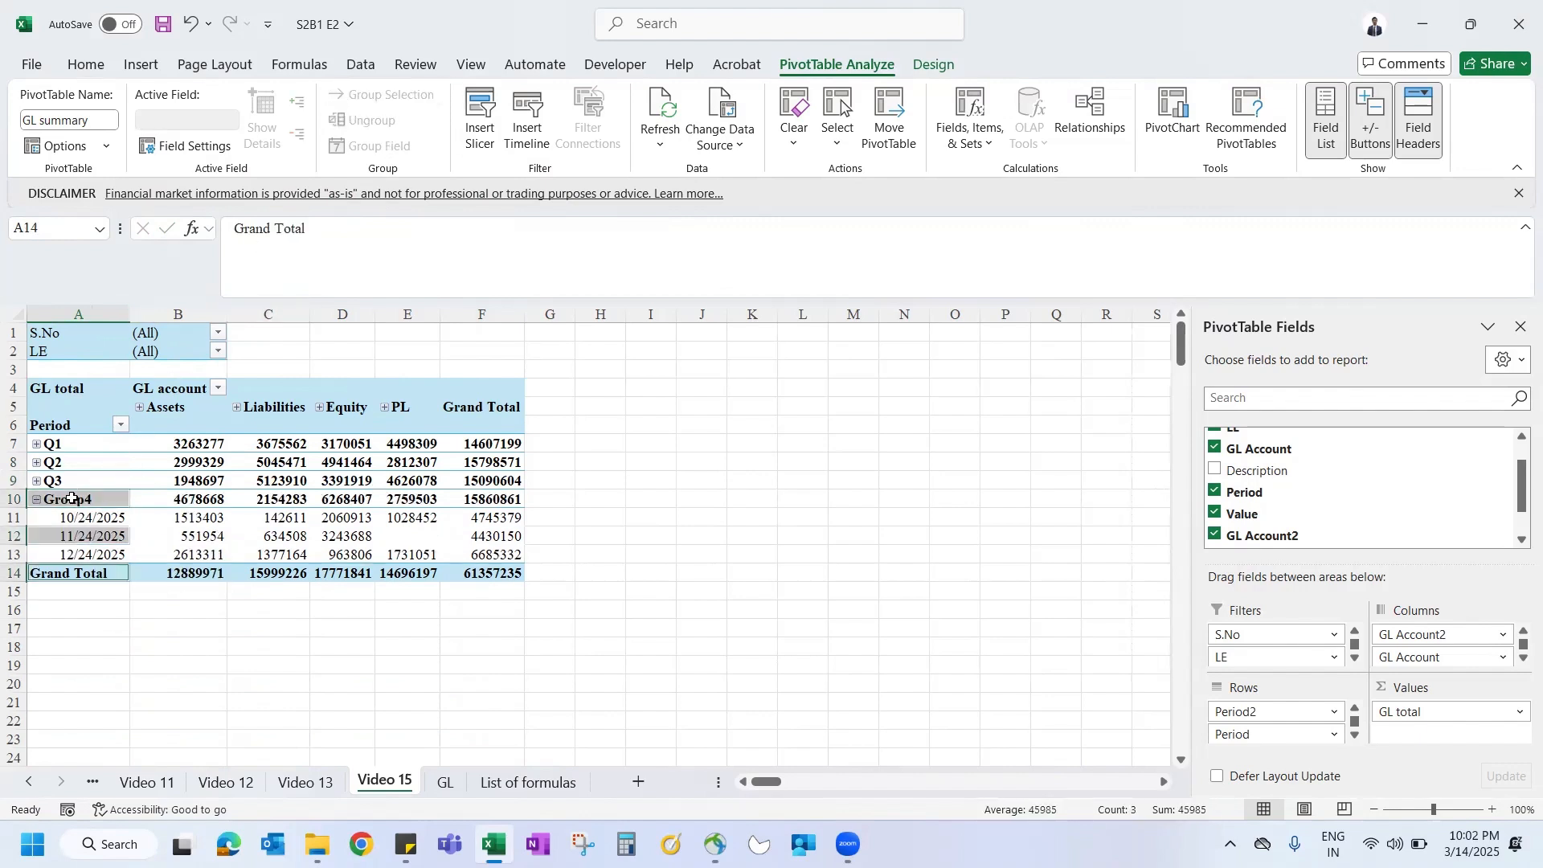
Step: Collapse the last period group in cell A10 and rename it as Q4
{"action": "left_click", "coordinate": [71, 499]}
{"action": "double_click", "coordinate": [71, 498]}
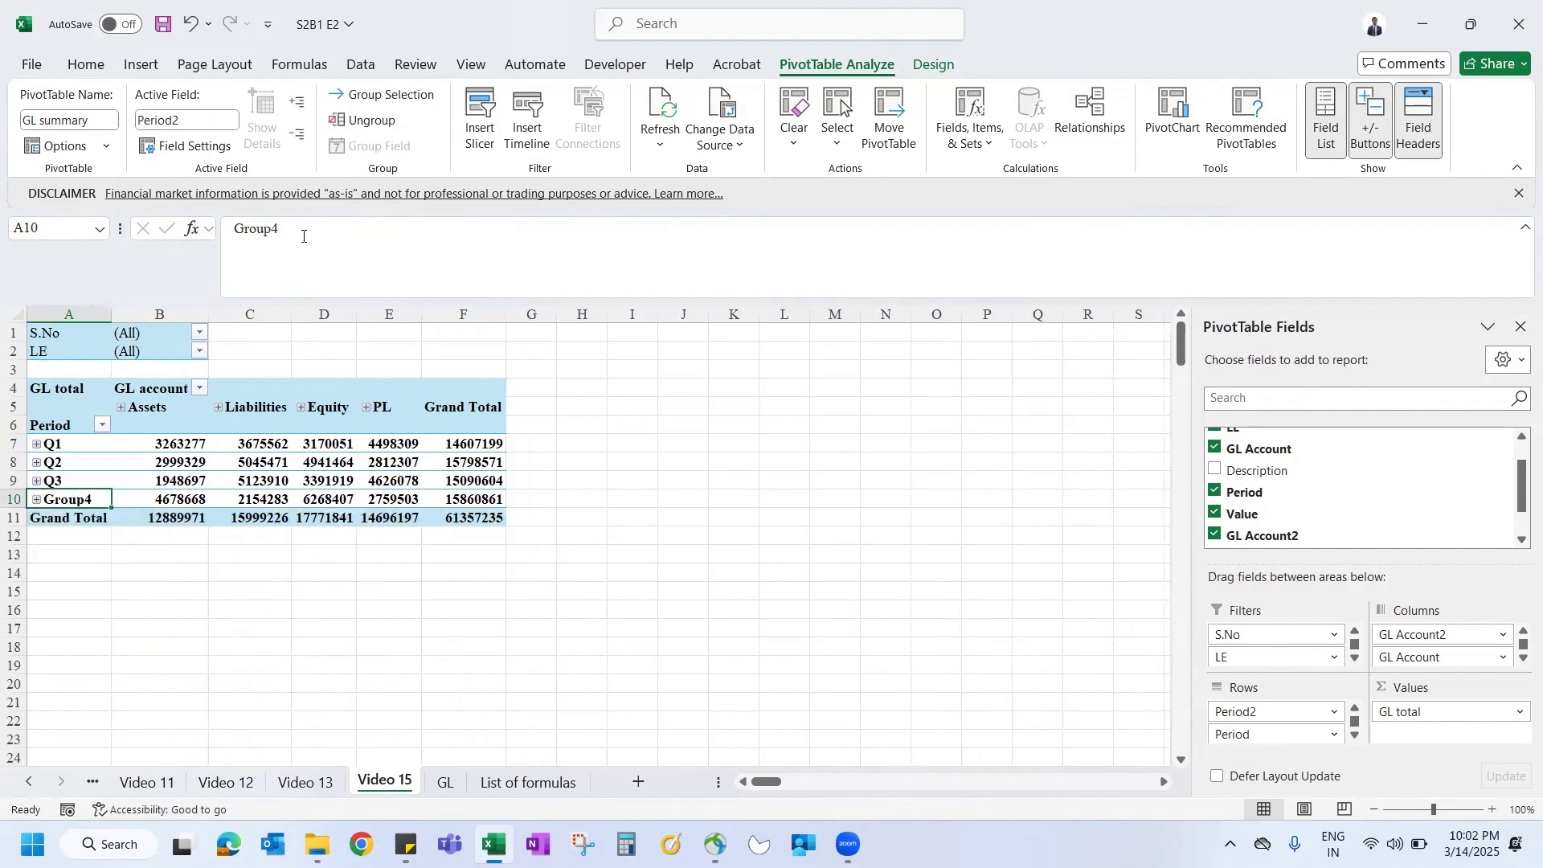
{"action": "type", "text": "Q4"}
{"action": "key", "text": "Return"}
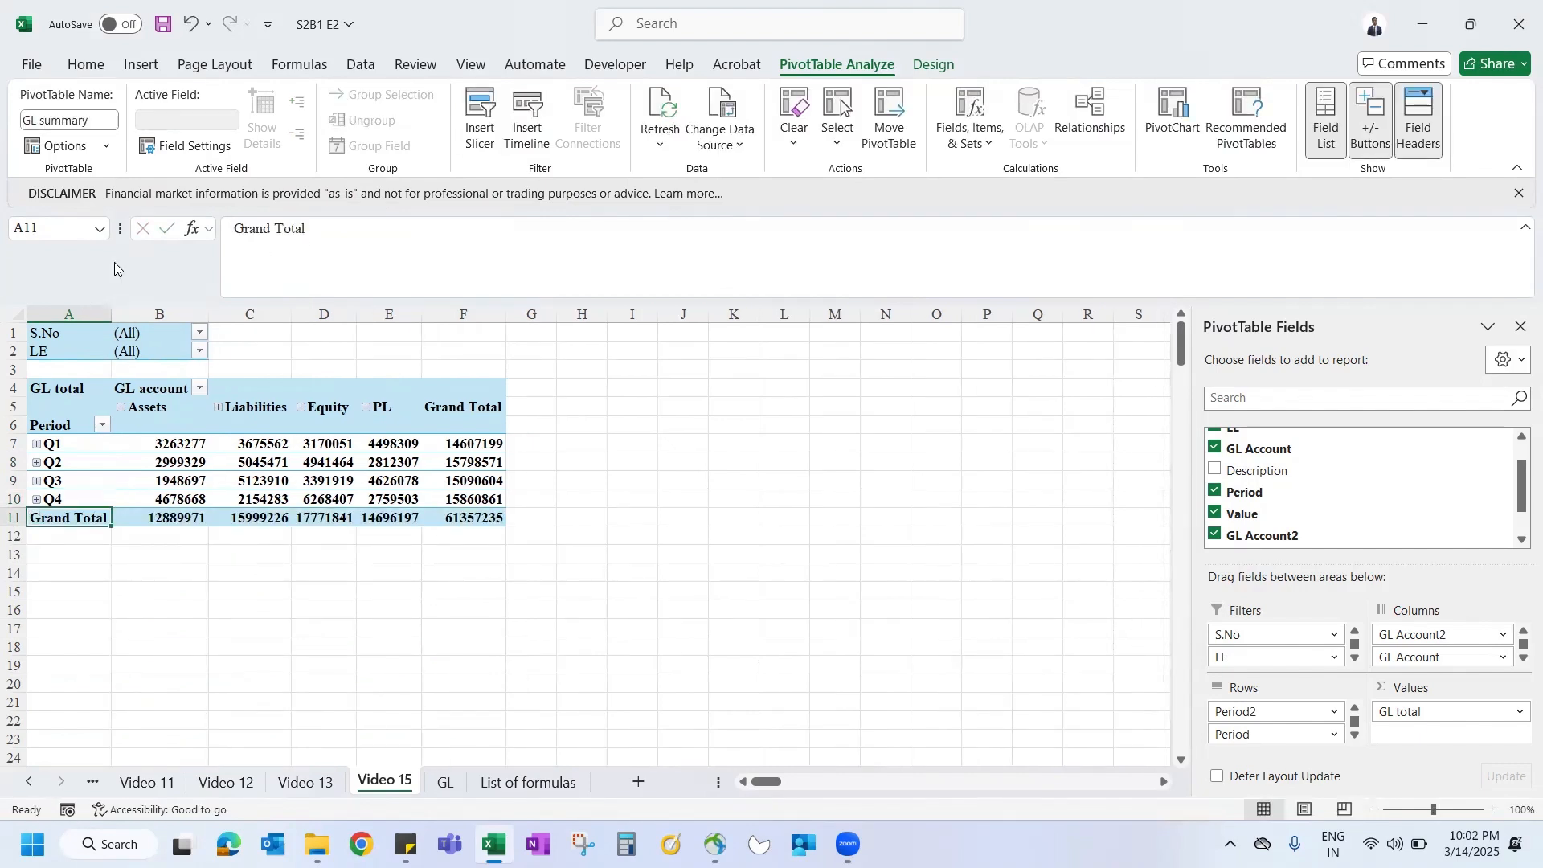
Step: Ungroup the quarter row labels Q1 through Q4 in cells A7:A10
{"action": "left_click", "coordinate": [214, 533]}
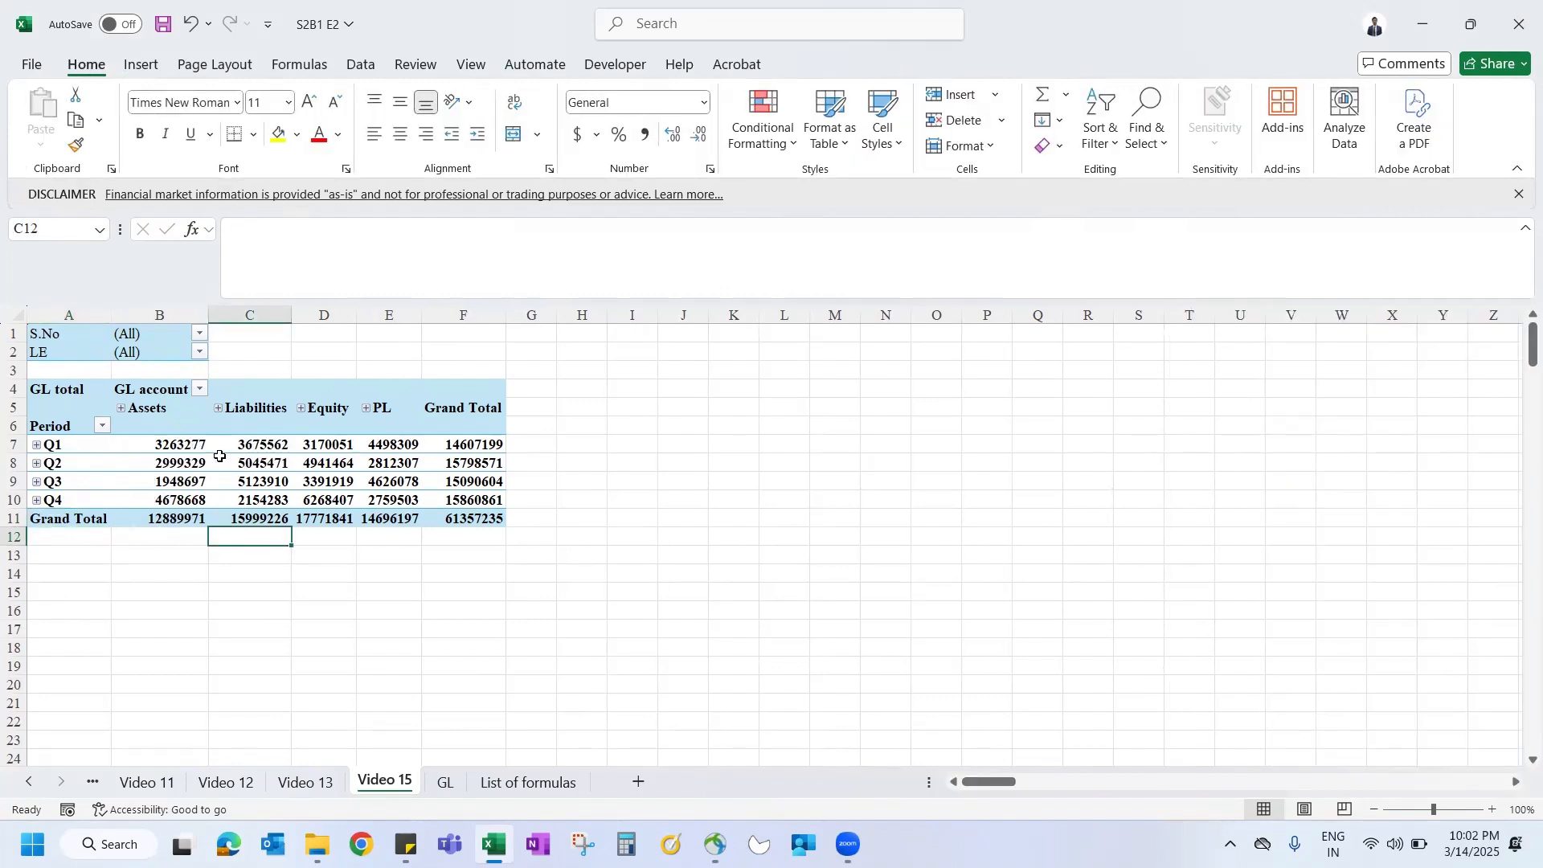
{"action": "left_click_drag", "start_coordinate": [156, 447], "coordinate": [385, 499]}
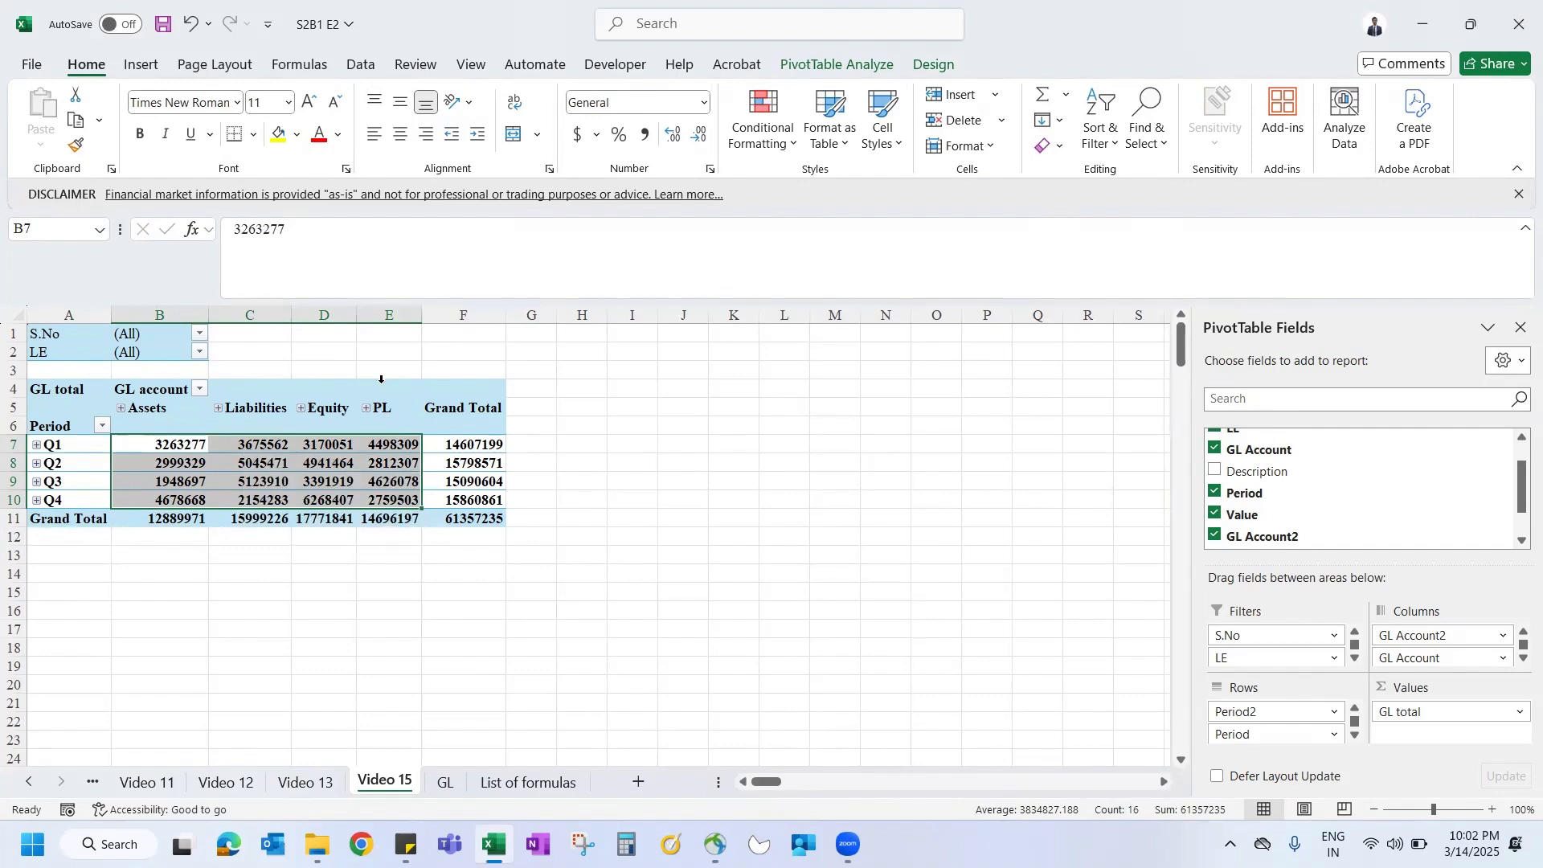
{"action": "left_click", "coordinate": [836, 63]}
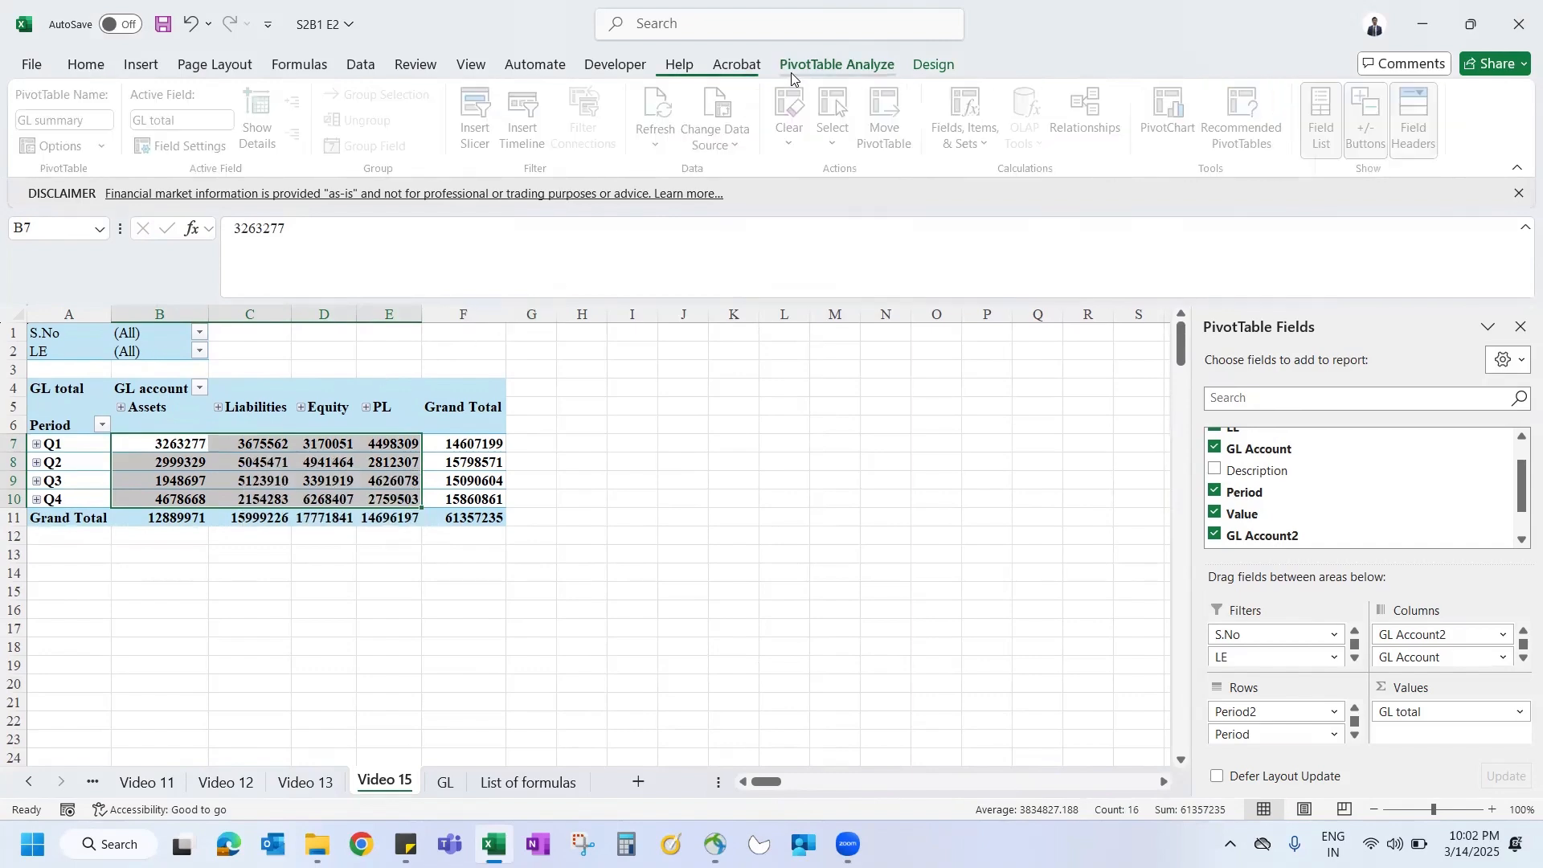
{"action": "left_click_drag", "start_coordinate": [73, 443], "coordinate": [68, 499]}
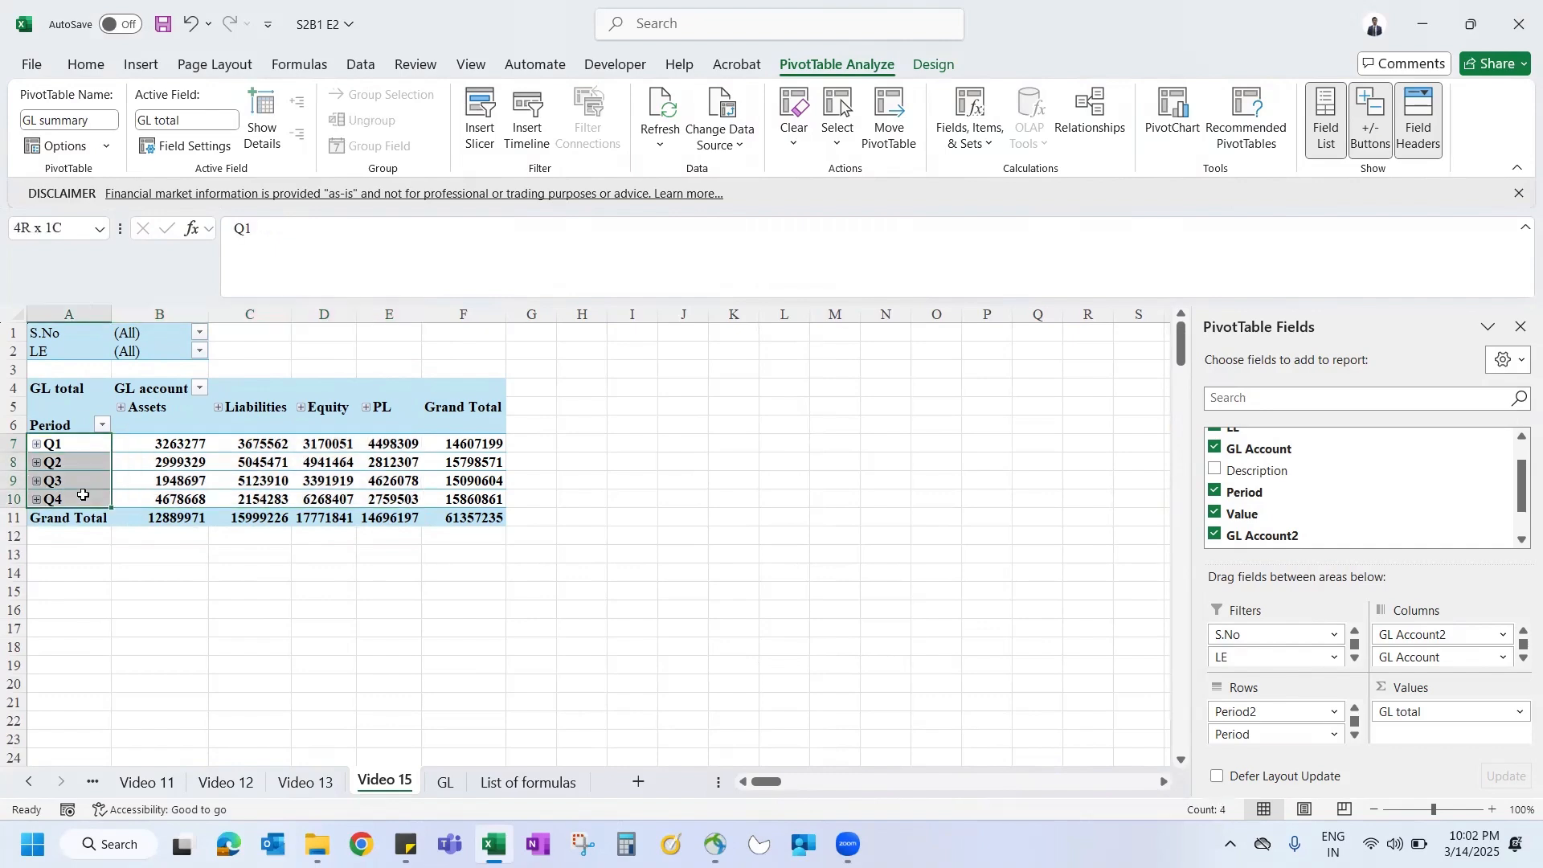
{"action": "left_click", "coordinate": [369, 122]}
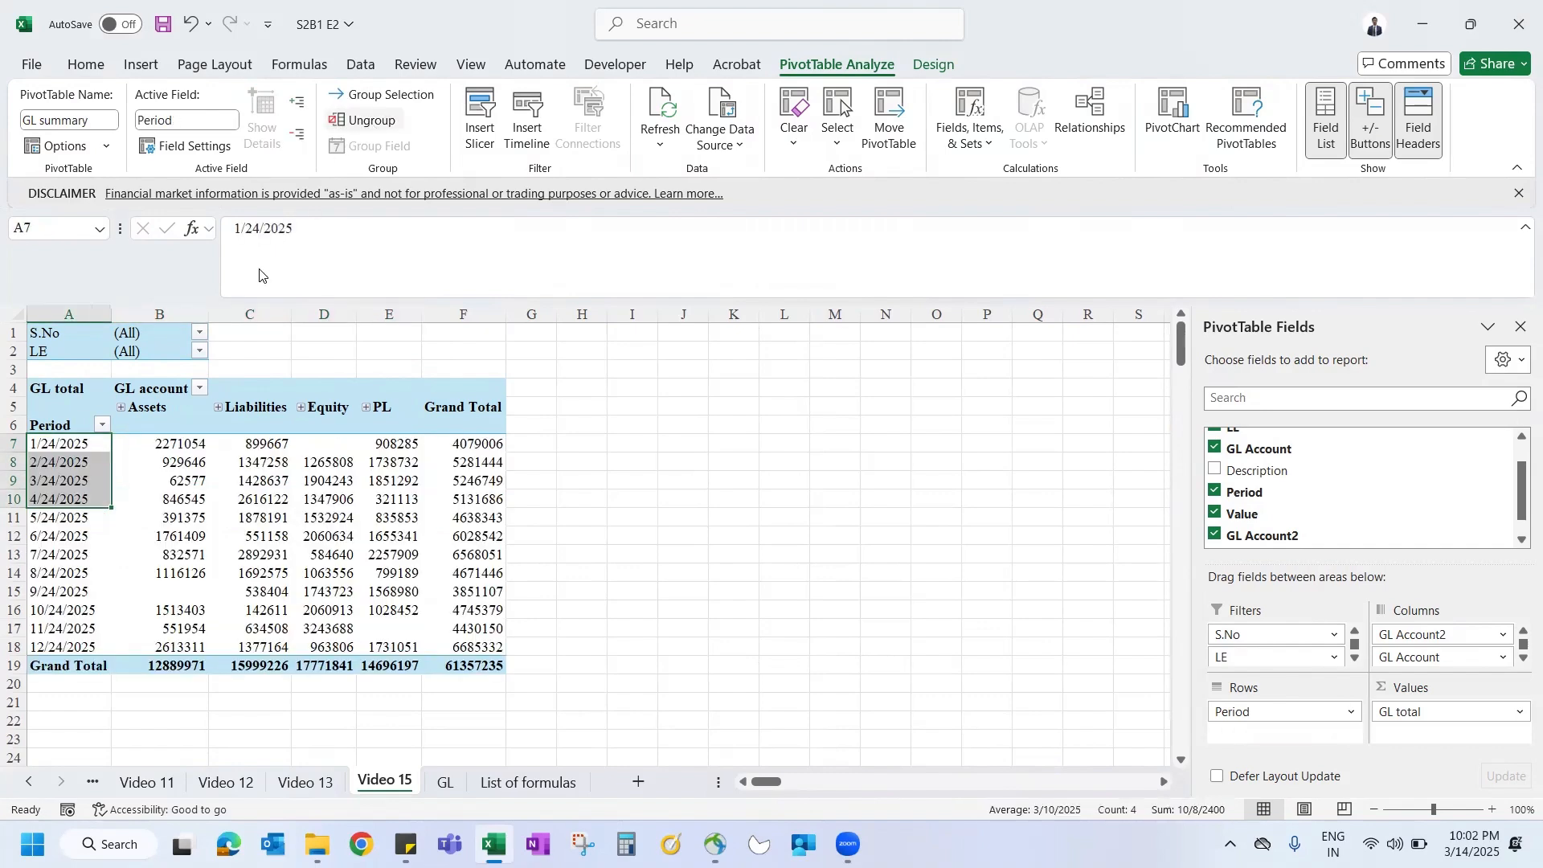
Step: Ungroup the Assets, Liabilities, Equity and PL column labels in row 5
{"action": "left_click_drag", "start_coordinate": [159, 409], "coordinate": [378, 407]}
{"action": "left_click", "coordinate": [373, 121]}
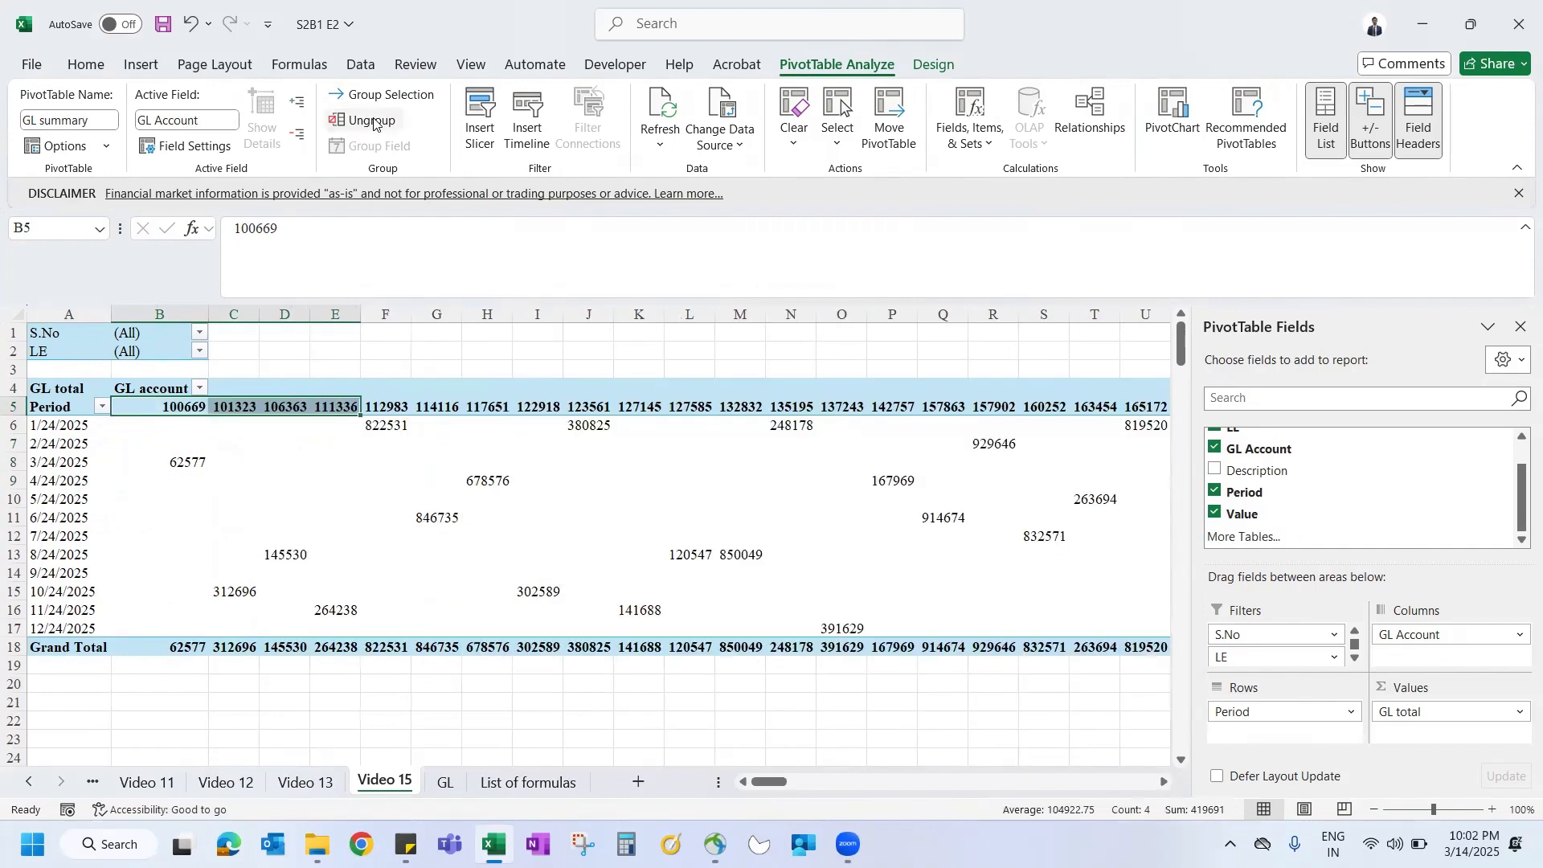
Step: Insert a slicer for the GL Account field and move it over columns Q to T
{"action": "left_click", "coordinate": [505, 464]}
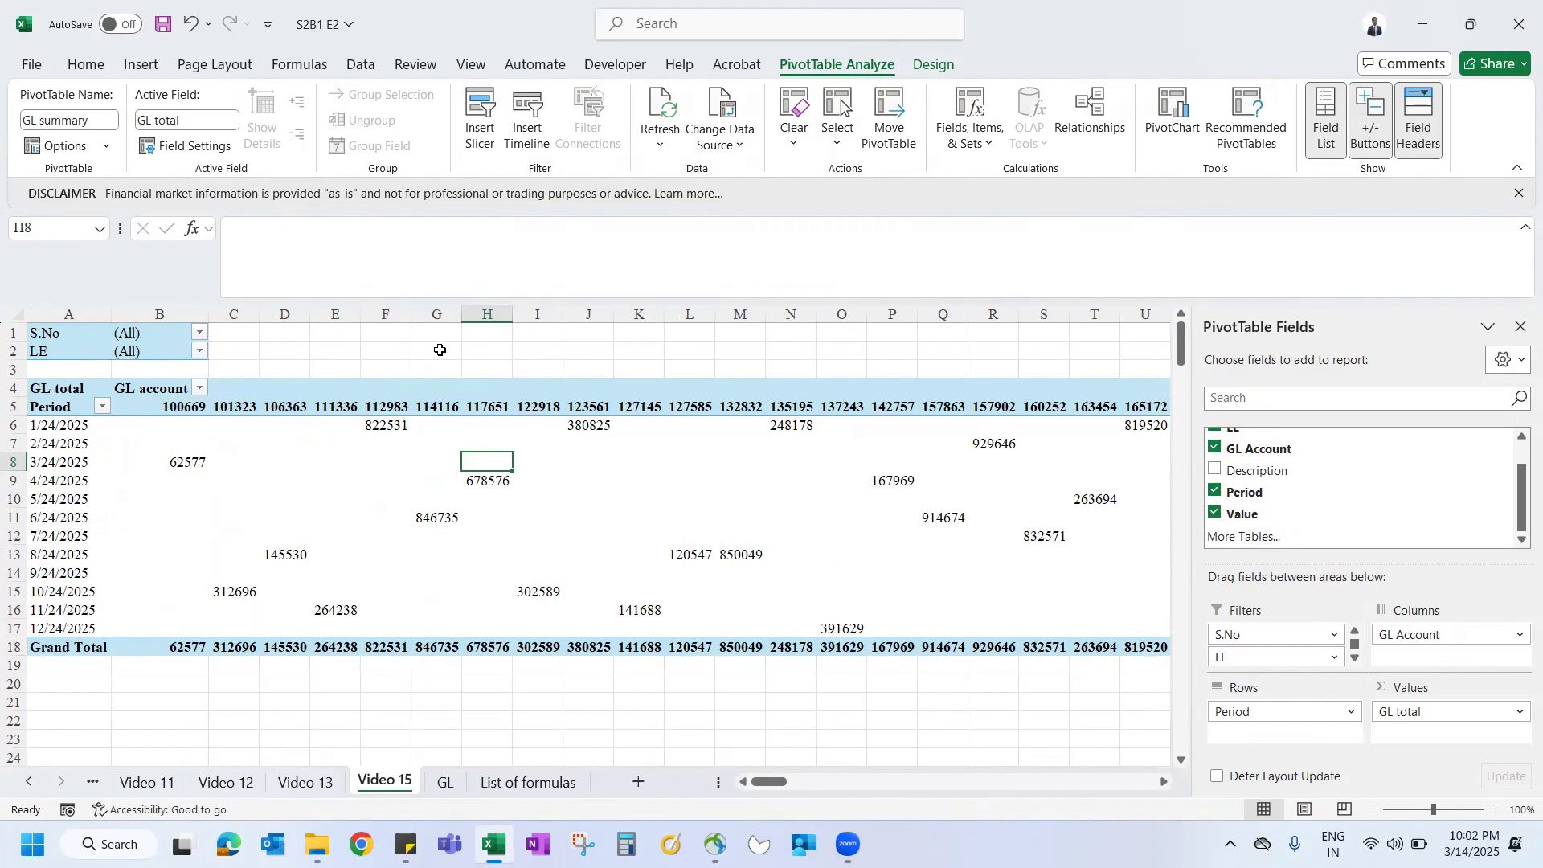
{"action": "left_click", "coordinate": [482, 119]}
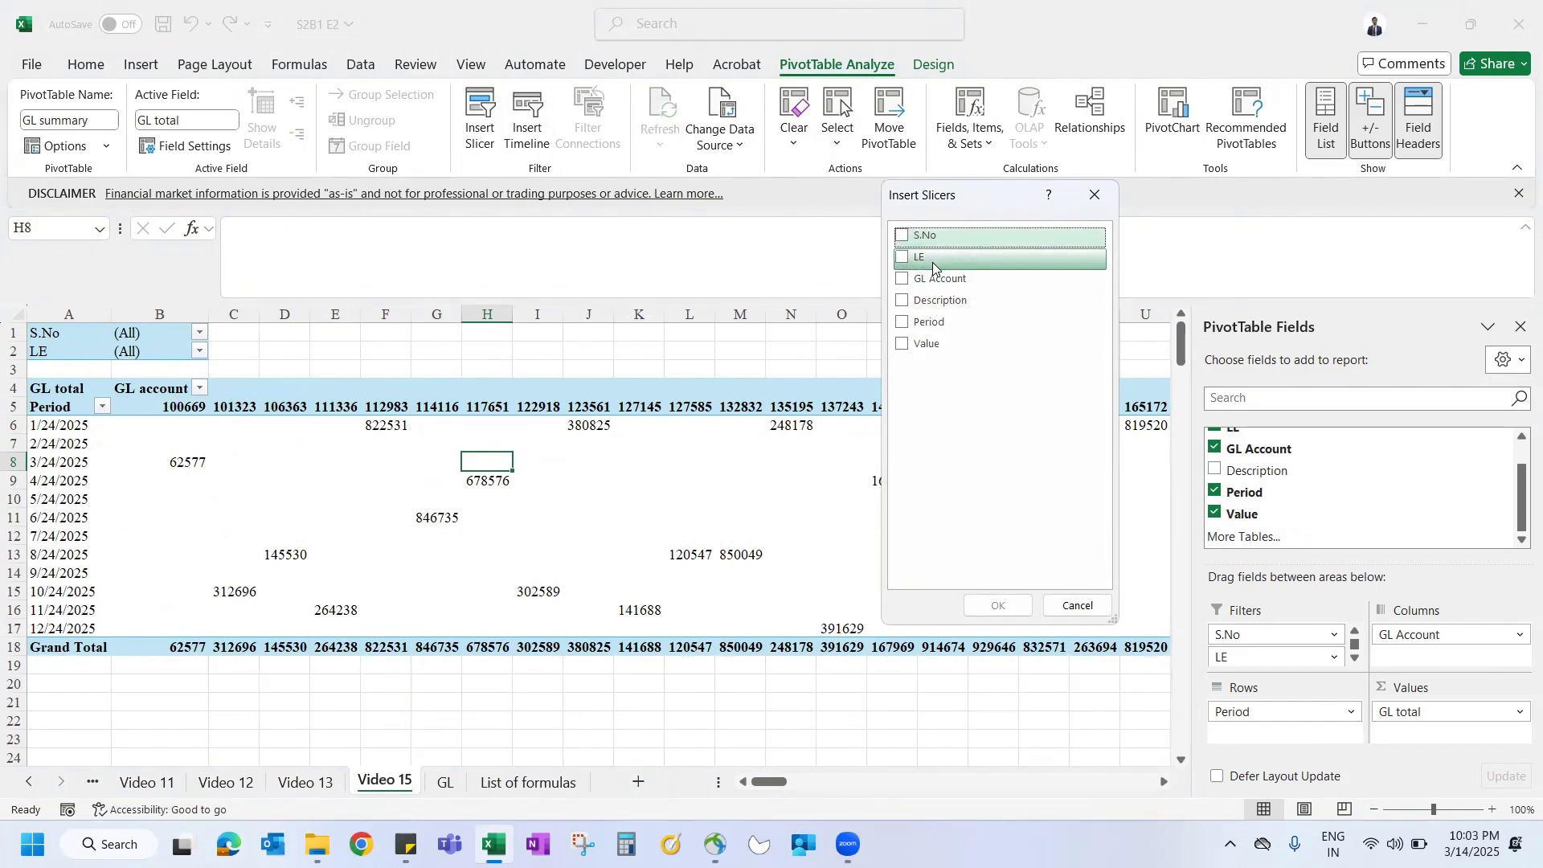
{"action": "left_click", "coordinate": [936, 278]}
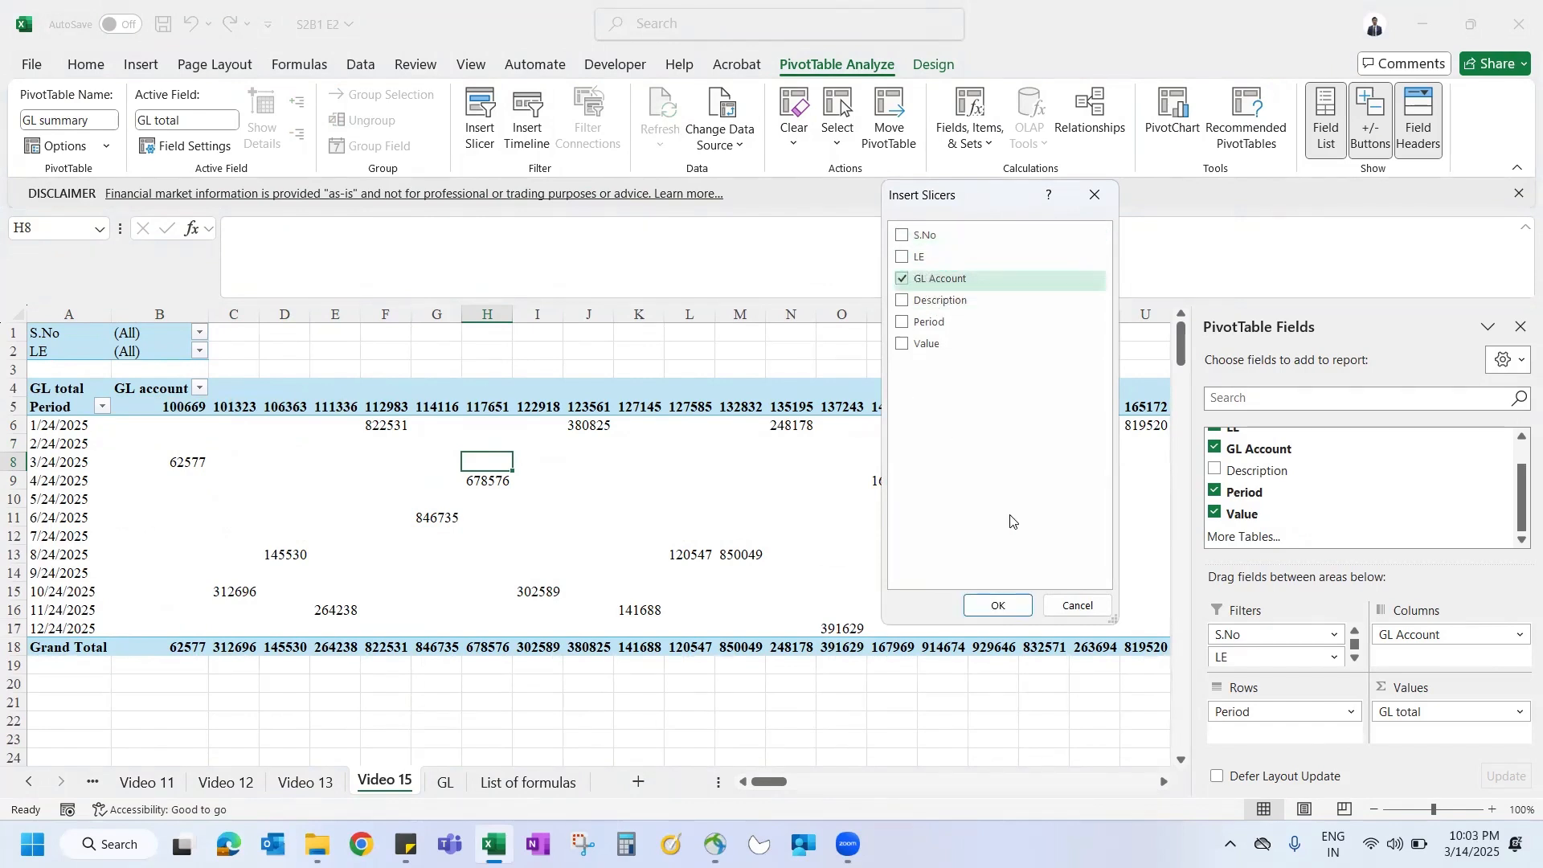
{"action": "left_click", "coordinate": [998, 606]}
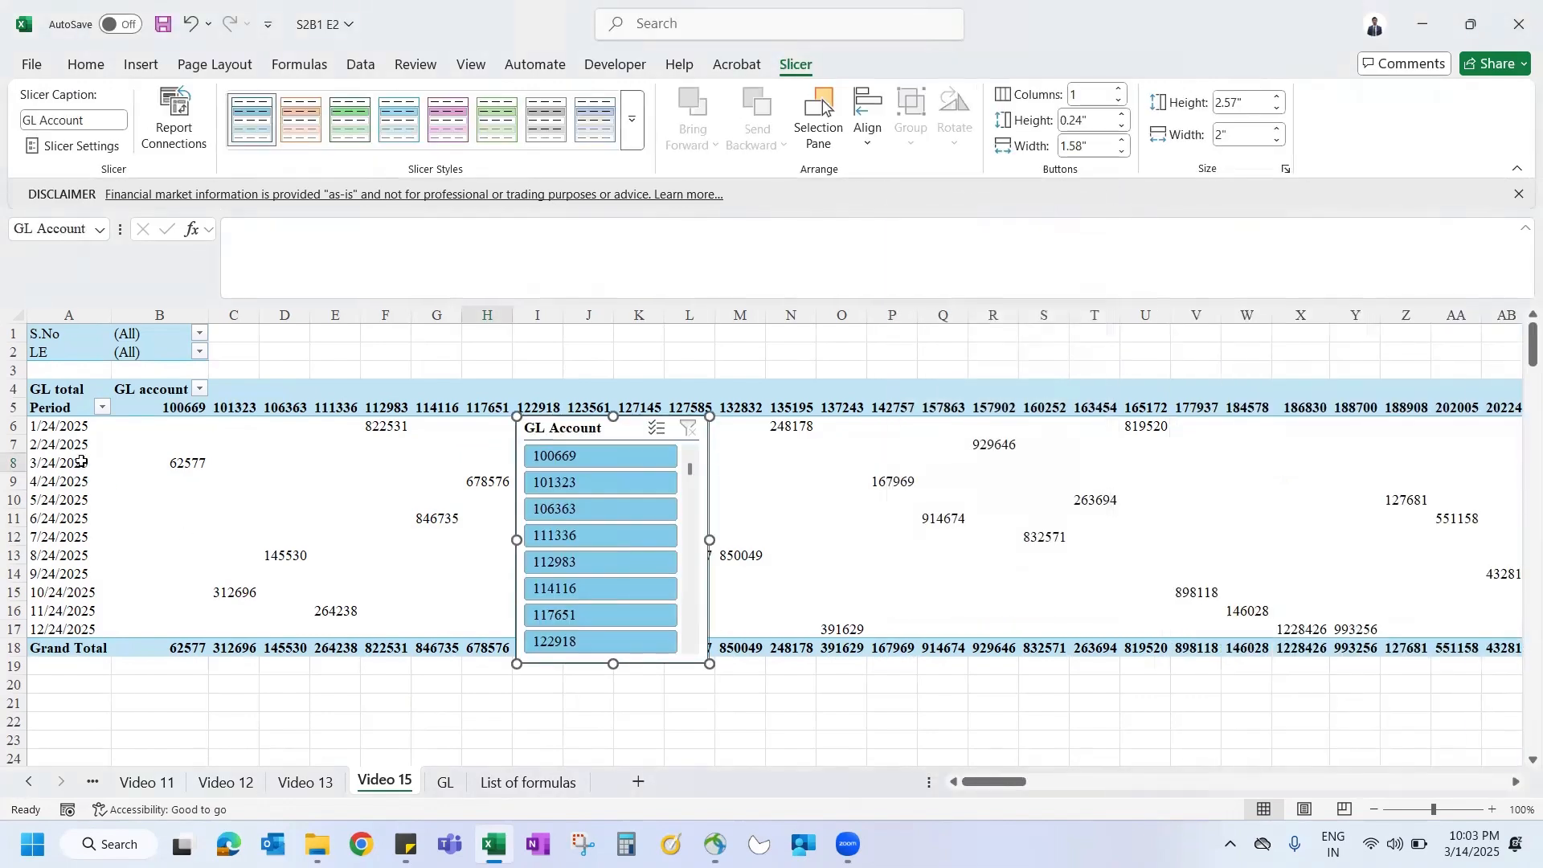
{"action": "left_click_drag", "start_coordinate": [610, 436], "coordinate": [1022, 413]}
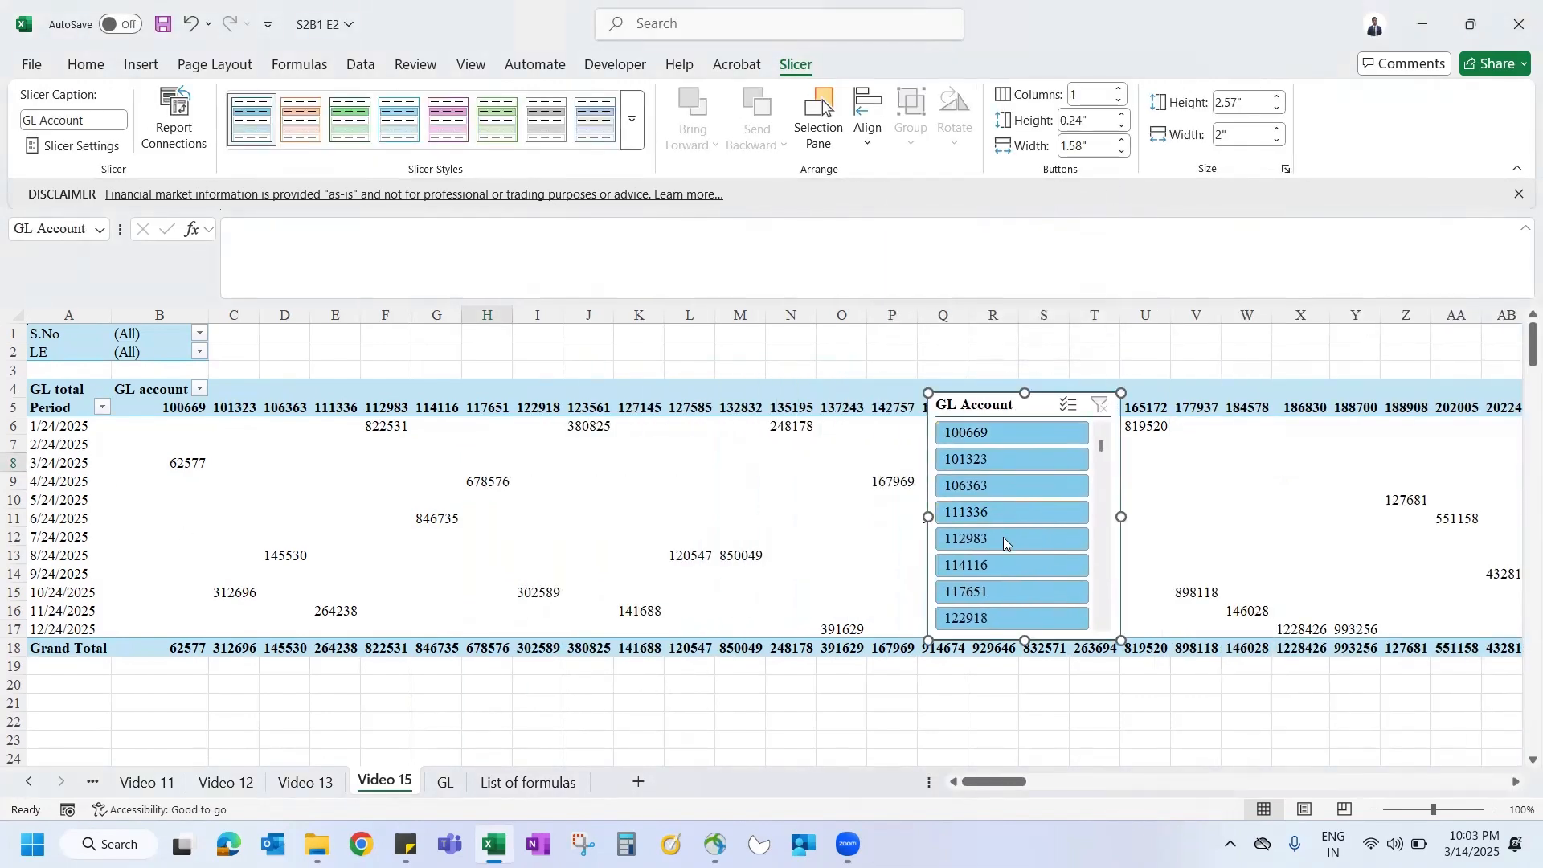
Step: Filter the pivot table to GL account 220497 with the GL Account slicer
{"action": "scroll", "coordinate": [1004, 545], "scroll_direction": "down", "scroll_amount": 6}
{"action": "scroll", "coordinate": [1004, 544], "scroll_direction": "up", "scroll_amount": 6}
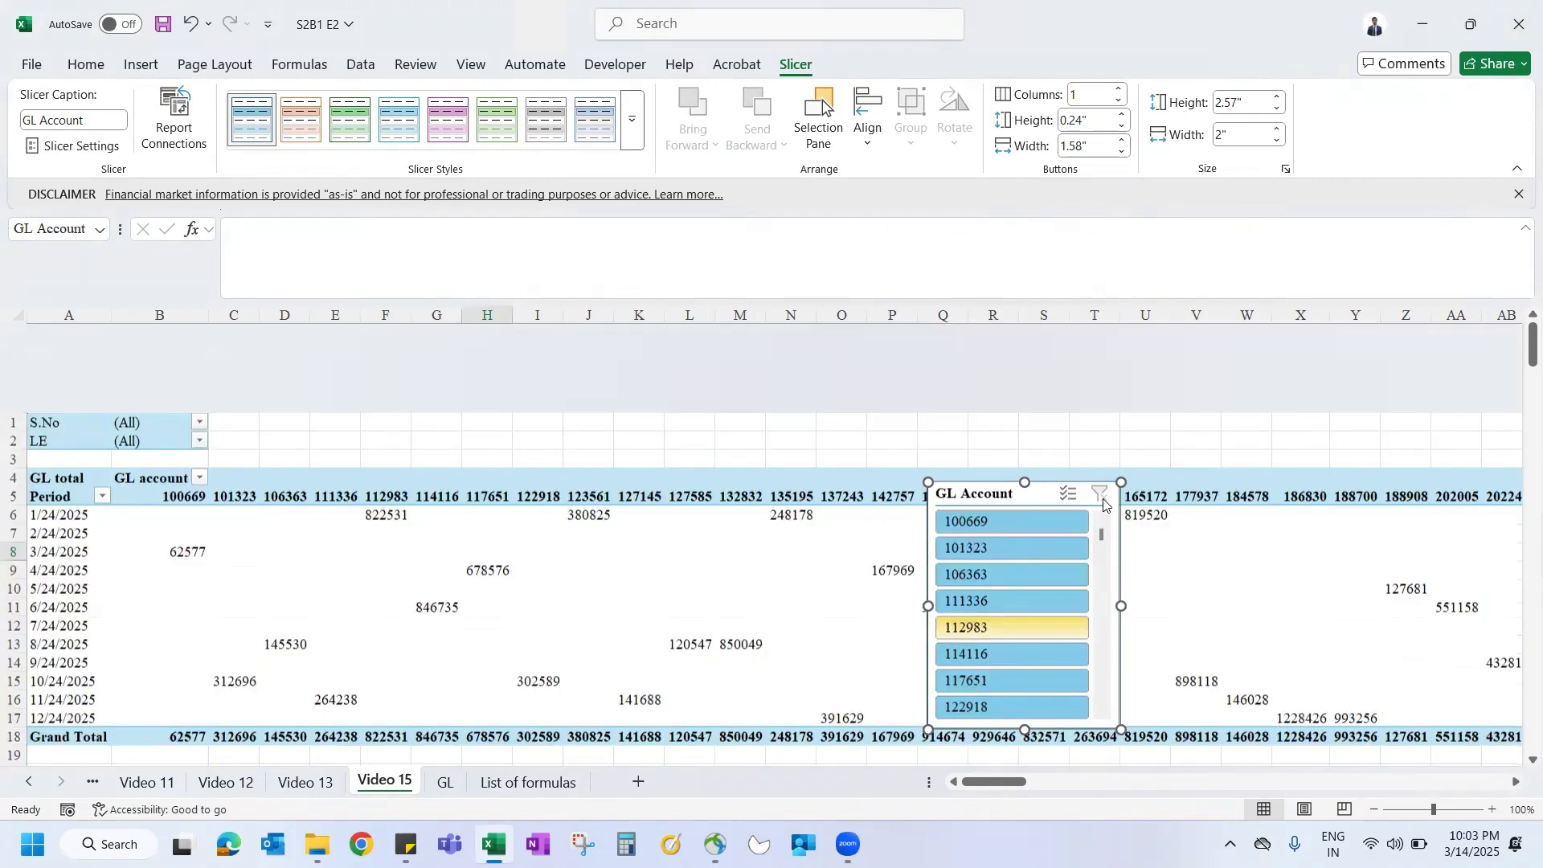
{"action": "scroll", "coordinate": [1103, 504], "scroll_direction": "down", "scroll_amount": 5}
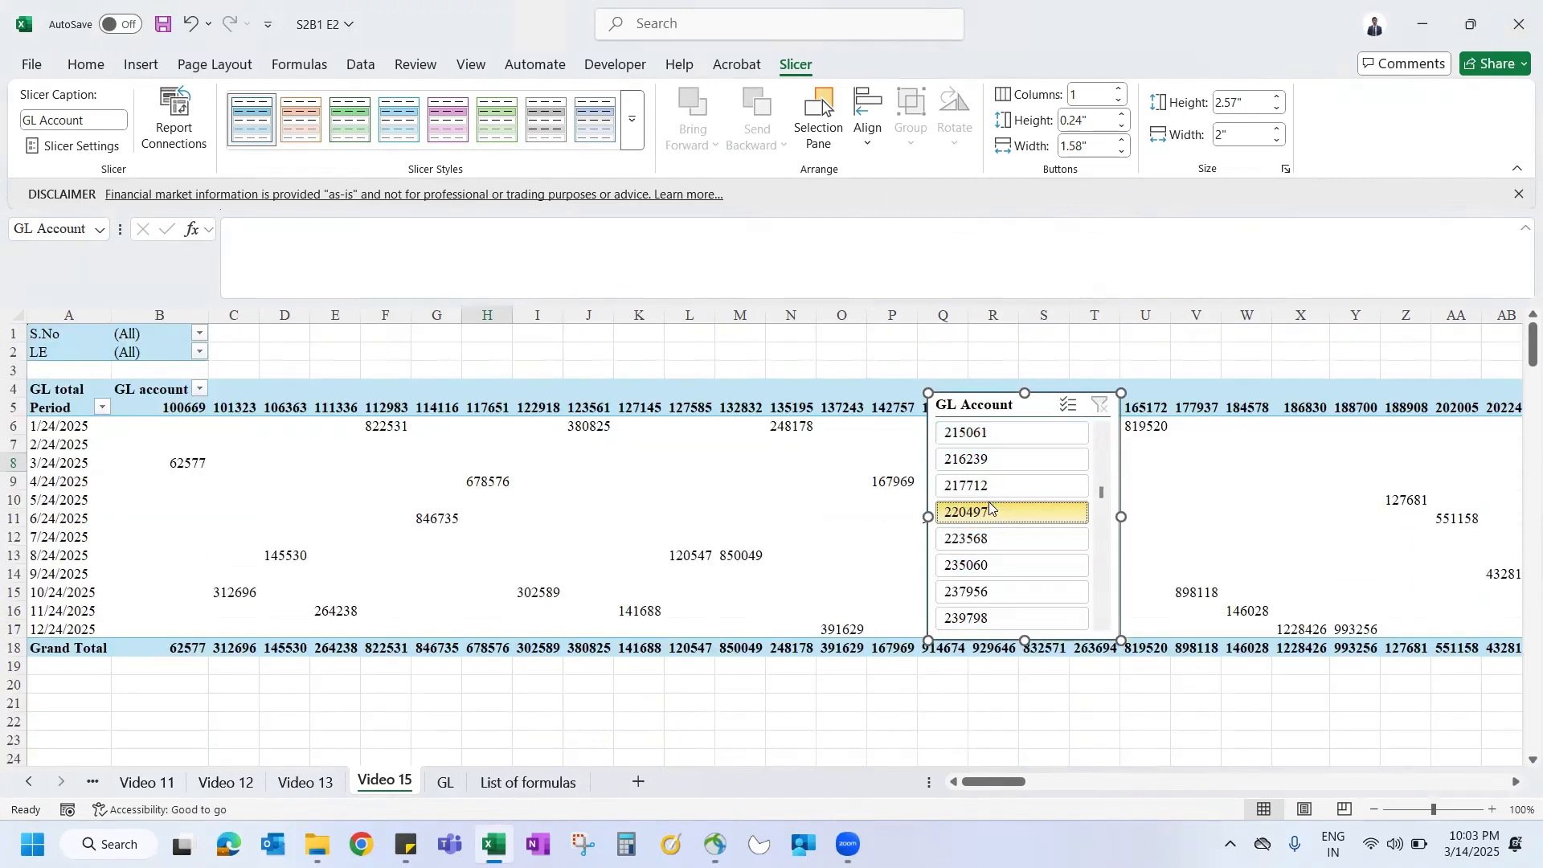
{"action": "left_click", "coordinate": [990, 510]}
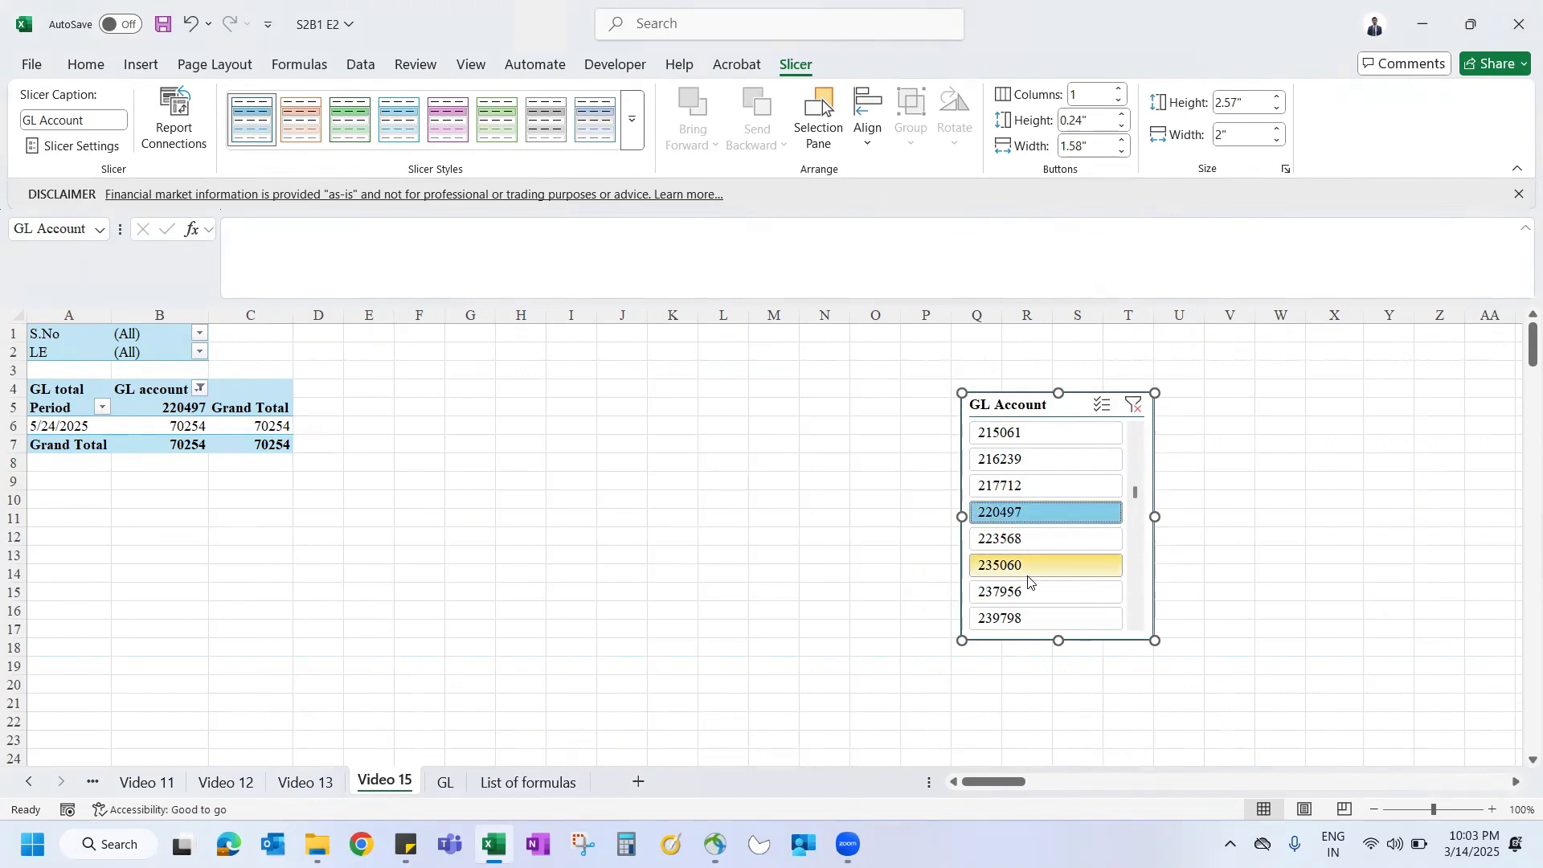
Step: Filter the pivot table with the slicer to GL accounts 360074, 360334, 361313, 363284, 364738 and 366621
{"action": "scroll", "coordinate": [1026, 582], "scroll_direction": "down", "scroll_amount": 3}
{"action": "scroll", "coordinate": [1071, 583], "scroll_direction": "up", "scroll_amount": 3}
{"action": "scroll", "coordinate": [1145, 586], "scroll_direction": "down", "scroll_amount": 5}
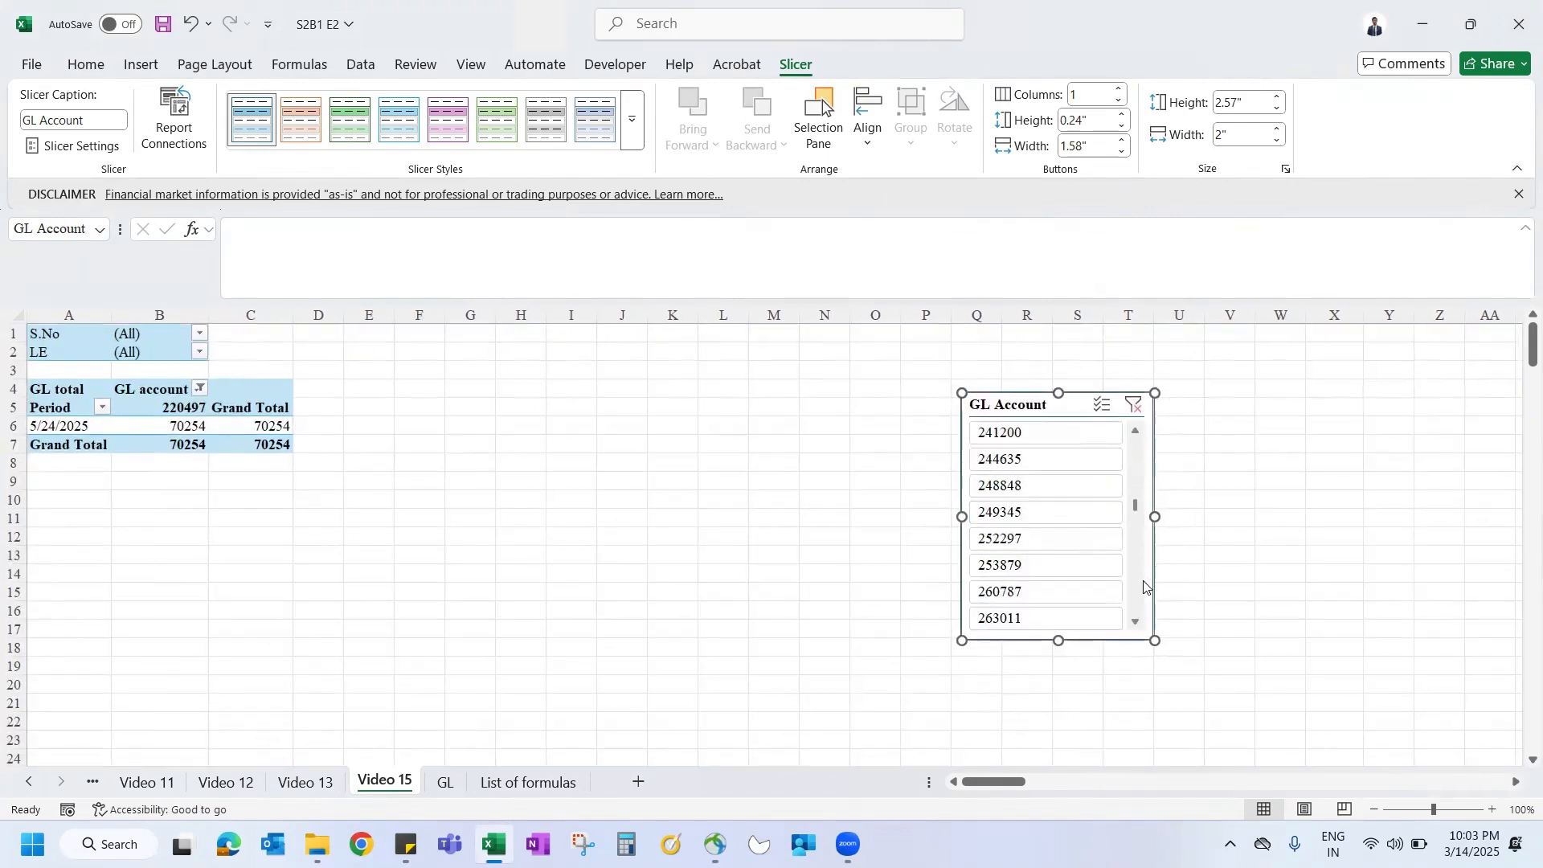
{"action": "left_click", "coordinate": [1022, 549]}
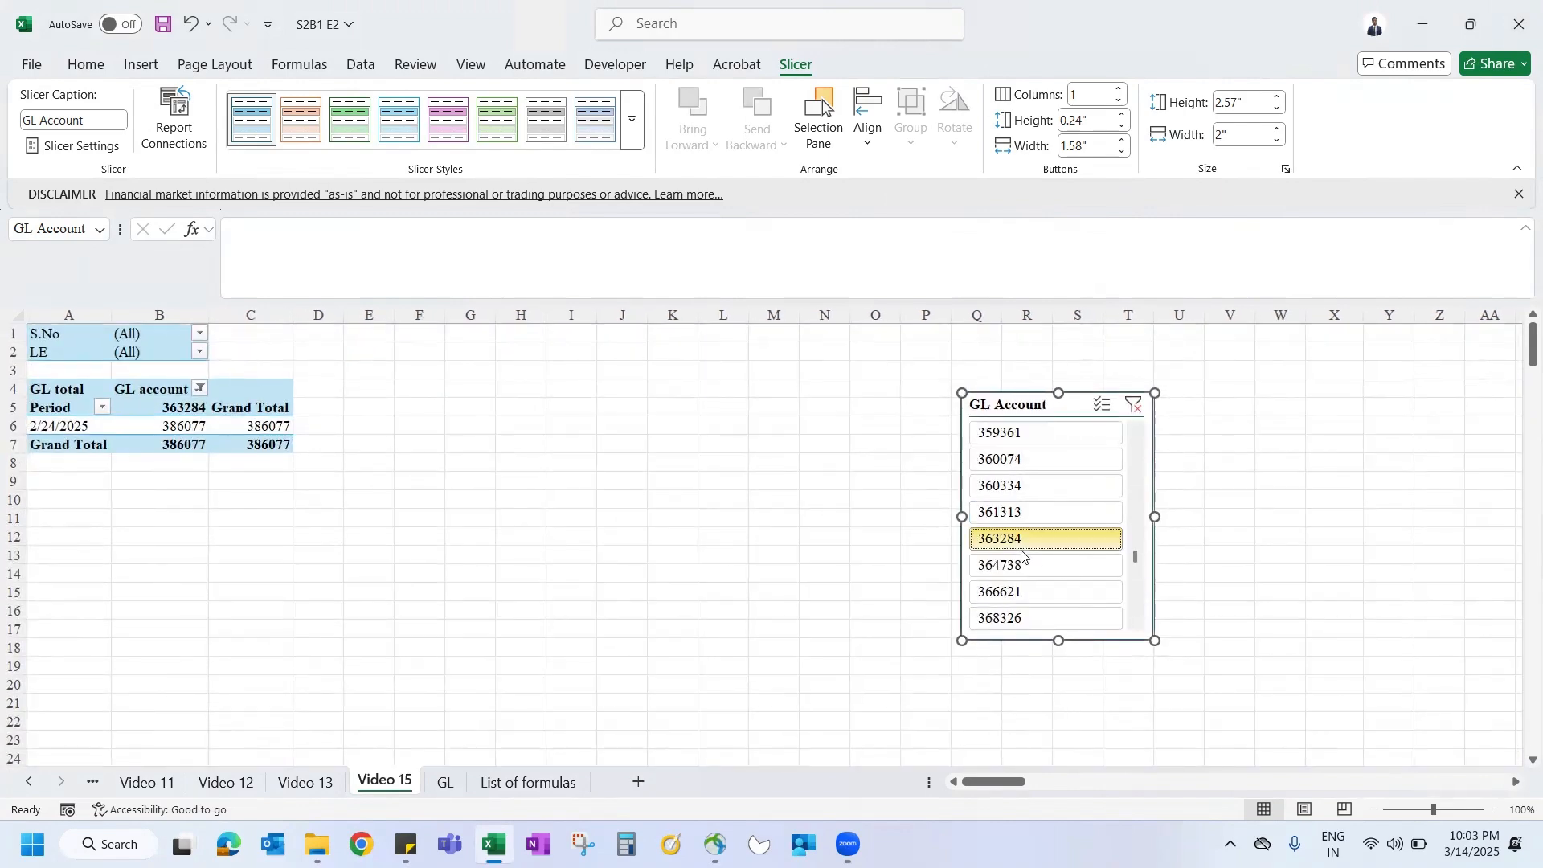
{"action": "left_click", "coordinate": [1004, 512], "text": "ctrl"}
{"action": "left_click", "coordinate": [1002, 487], "text": "ctrl"}
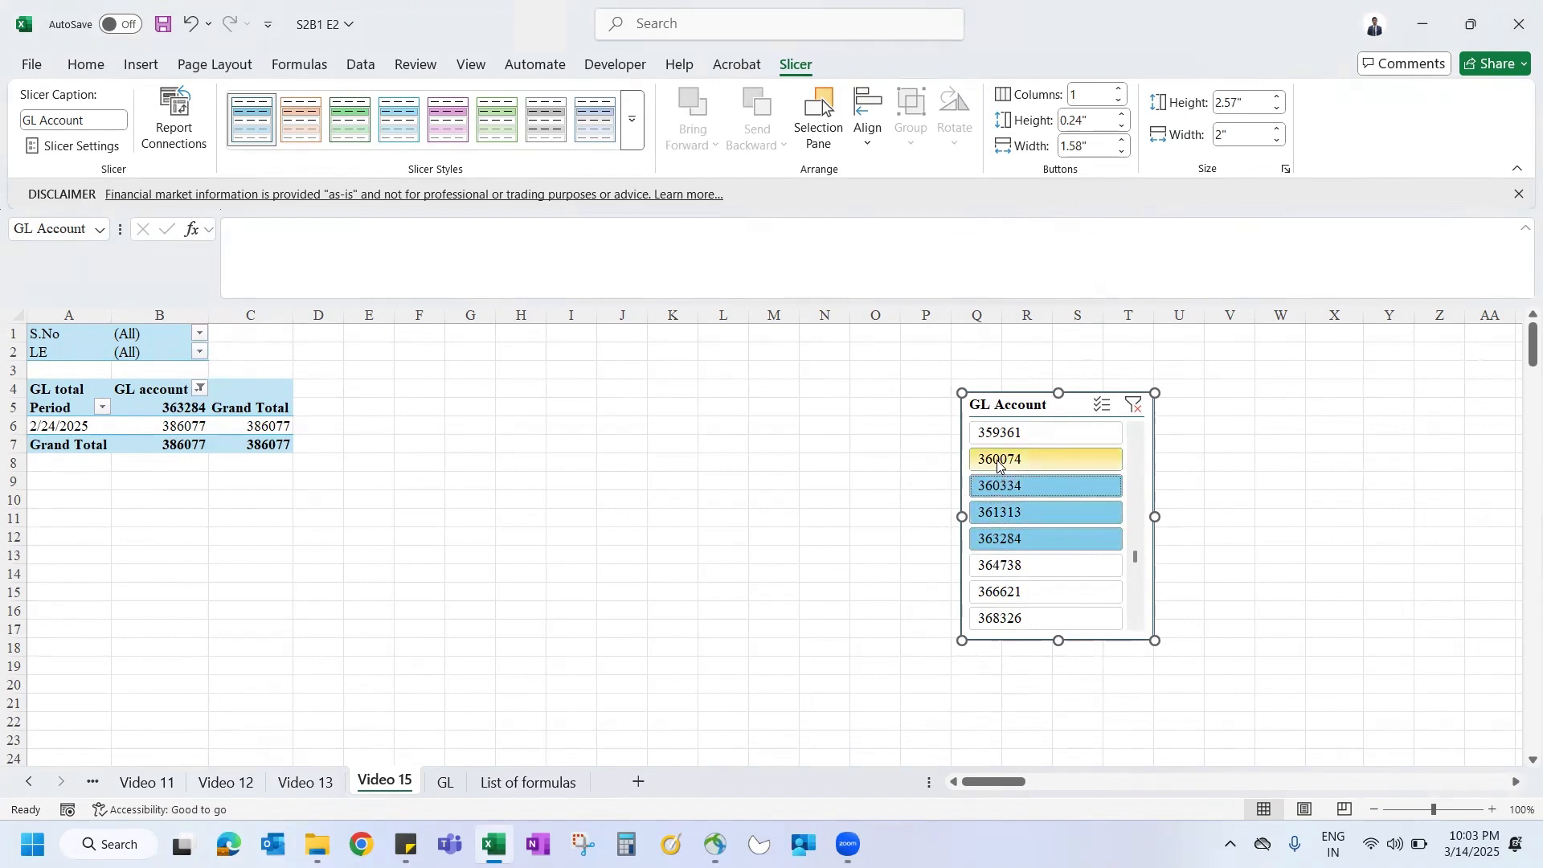
{"action": "left_click", "coordinate": [999, 461], "text": "ctrl"}
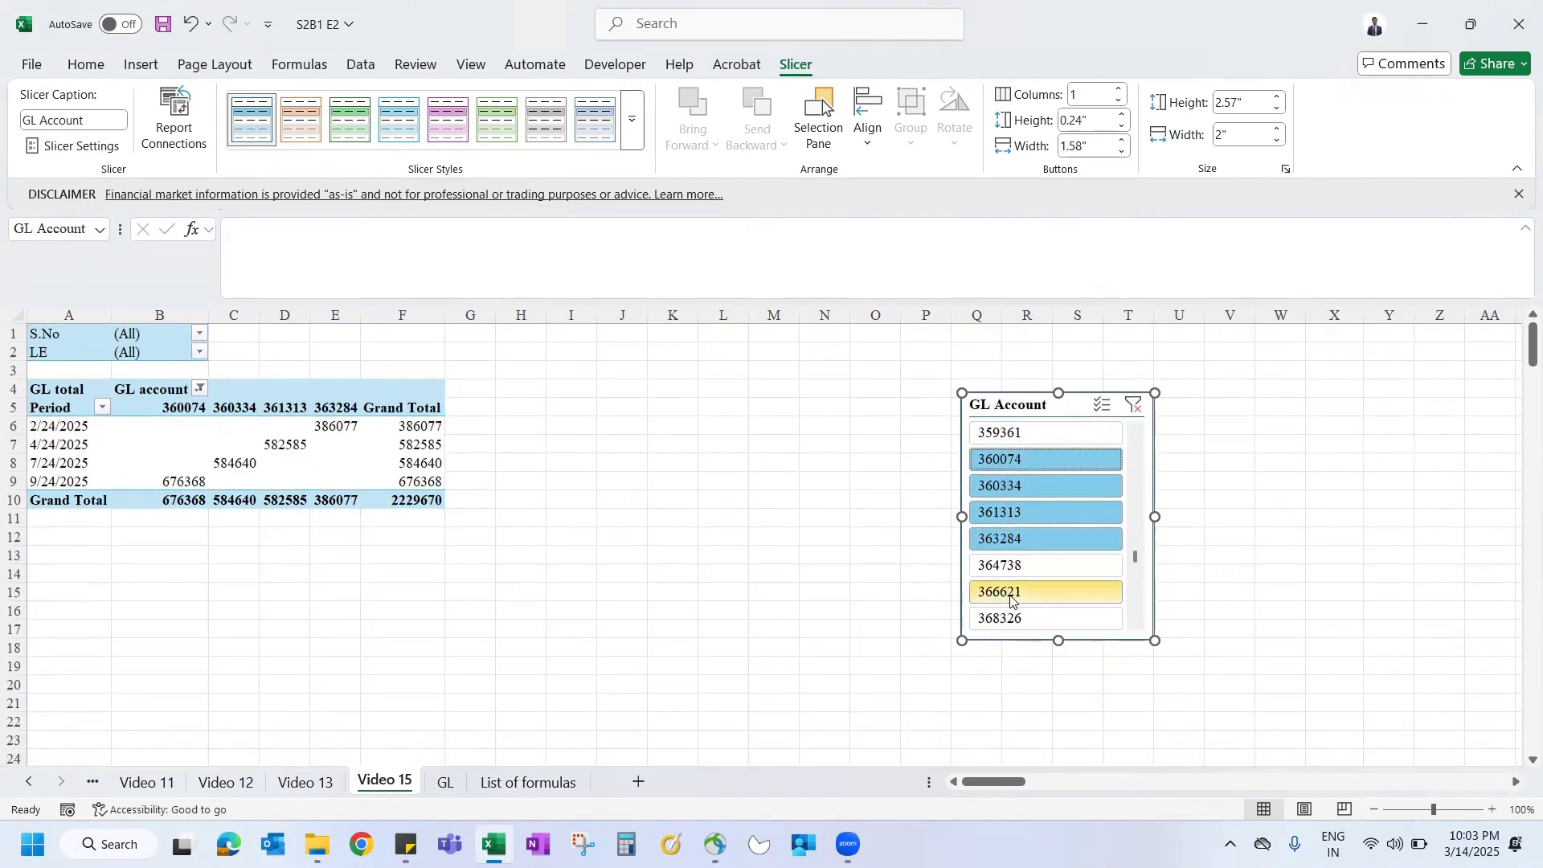
{"action": "left_click", "coordinate": [1002, 567], "text": "ctrl"}
{"action": "left_click", "coordinate": [1001, 602], "text": "ctrl"}
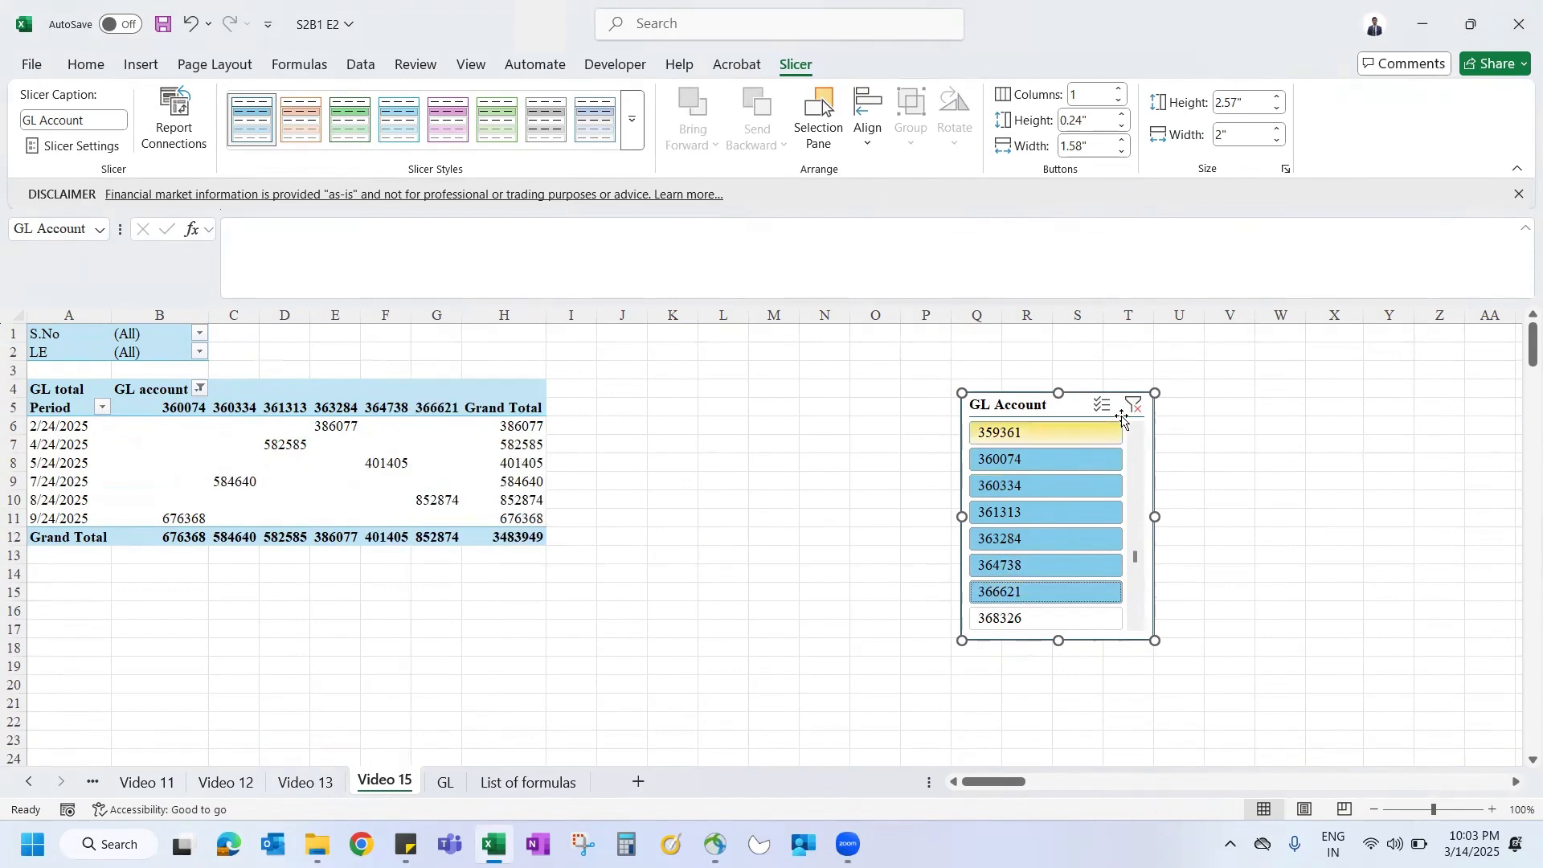
Step: Clear the GL Account slicer and filter it to accounts 359361, 360334, 361313, 363284, 364738 and 366621
{"action": "left_click", "coordinate": [1134, 405]}
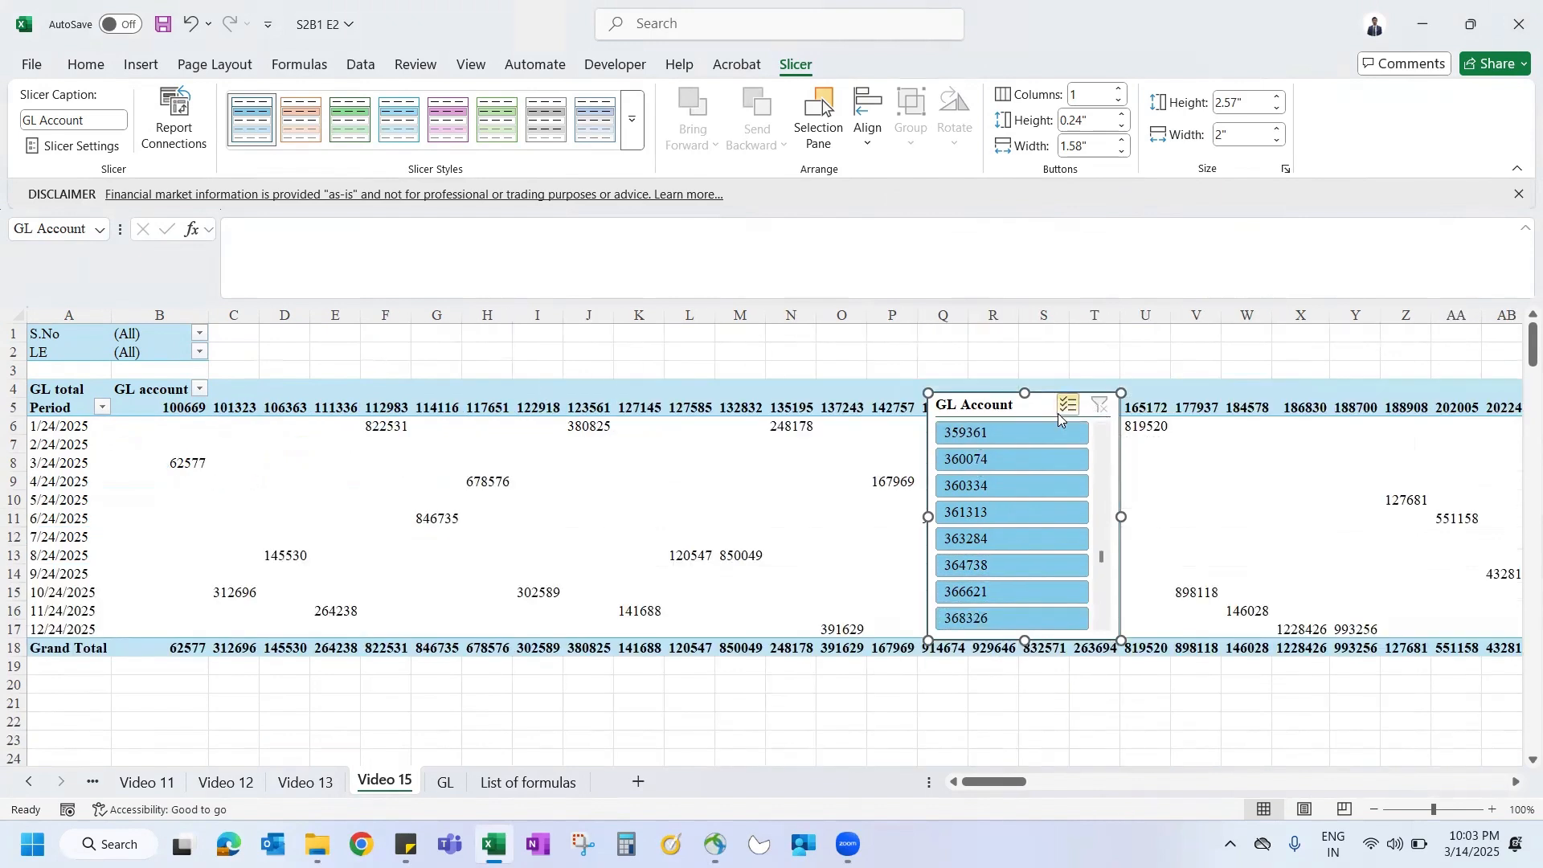
{"action": "left_click", "coordinate": [1048, 434]}
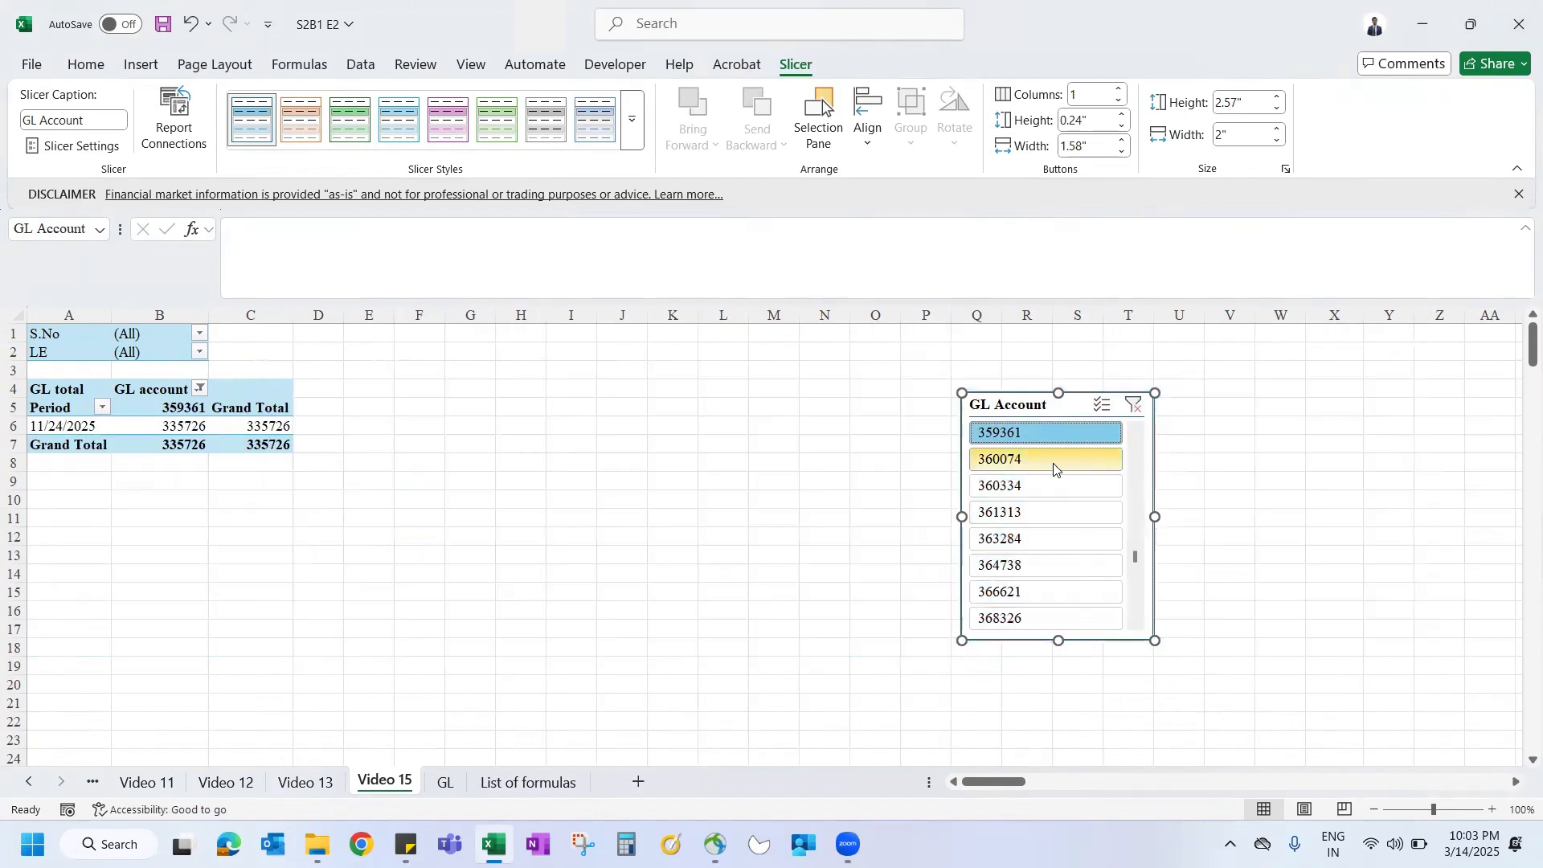
{"action": "left_click", "coordinate": [1031, 487], "text": "ctrl"}
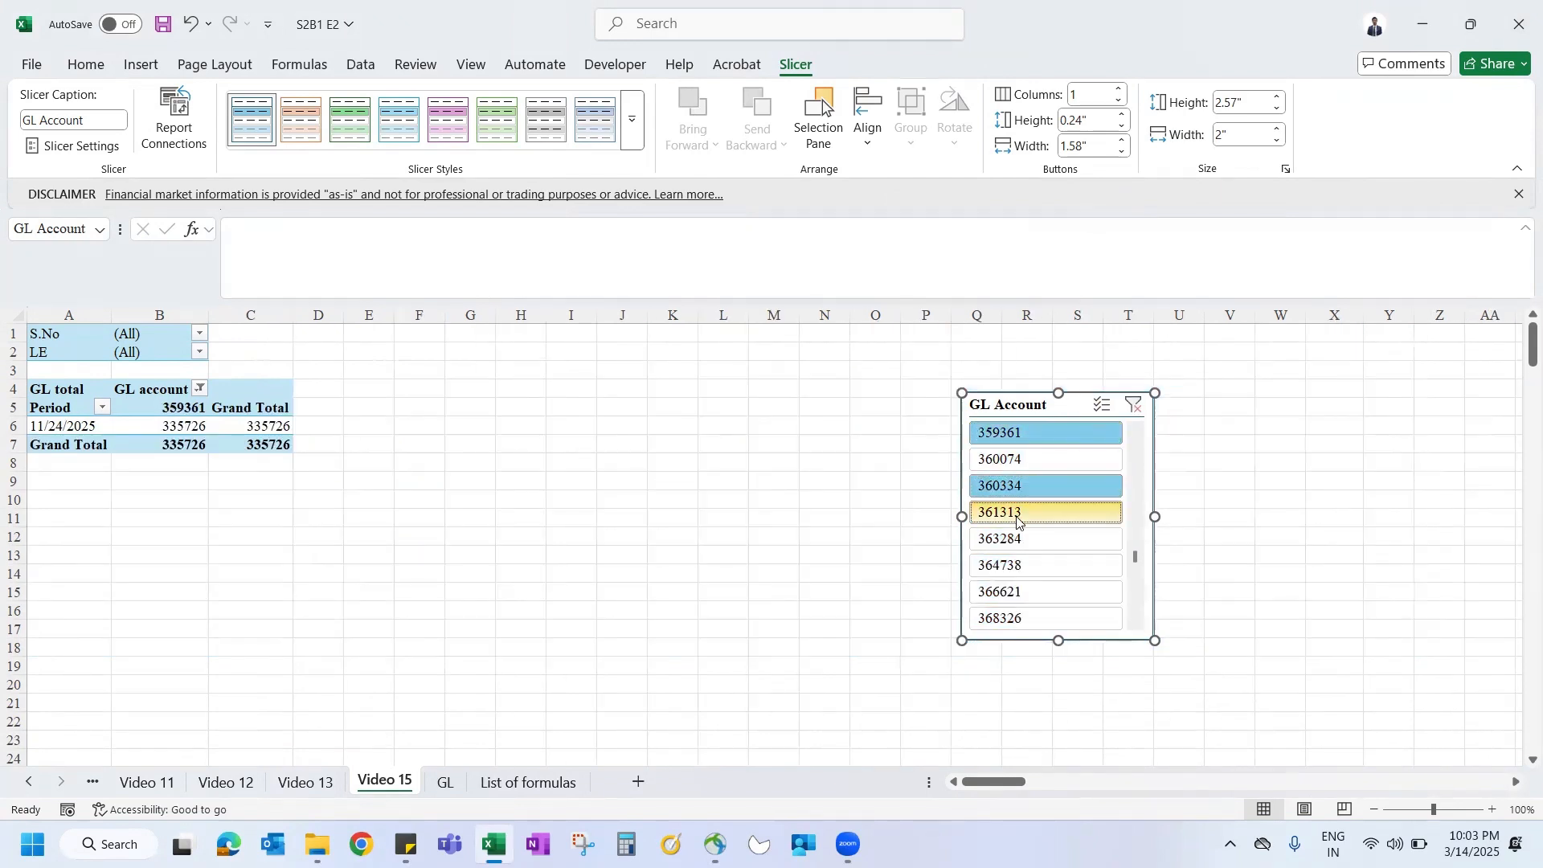
{"action": "left_click", "coordinate": [1018, 522], "text": "ctrl"}
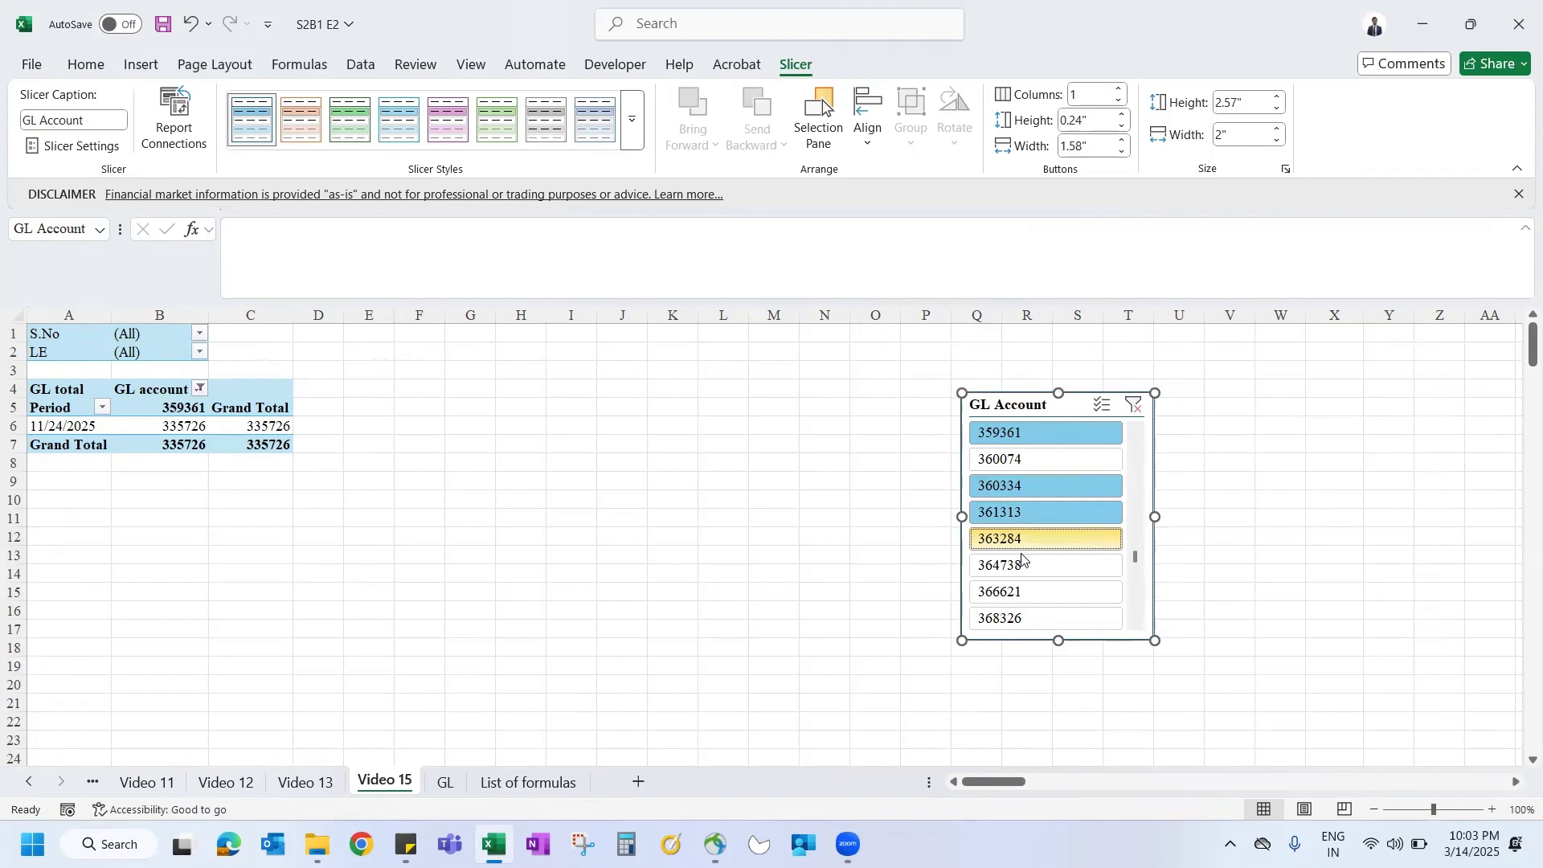
{"action": "left_click", "coordinate": [1020, 545], "text": "ctrl"}
{"action": "left_click", "coordinate": [1021, 572], "text": "ctrl"}
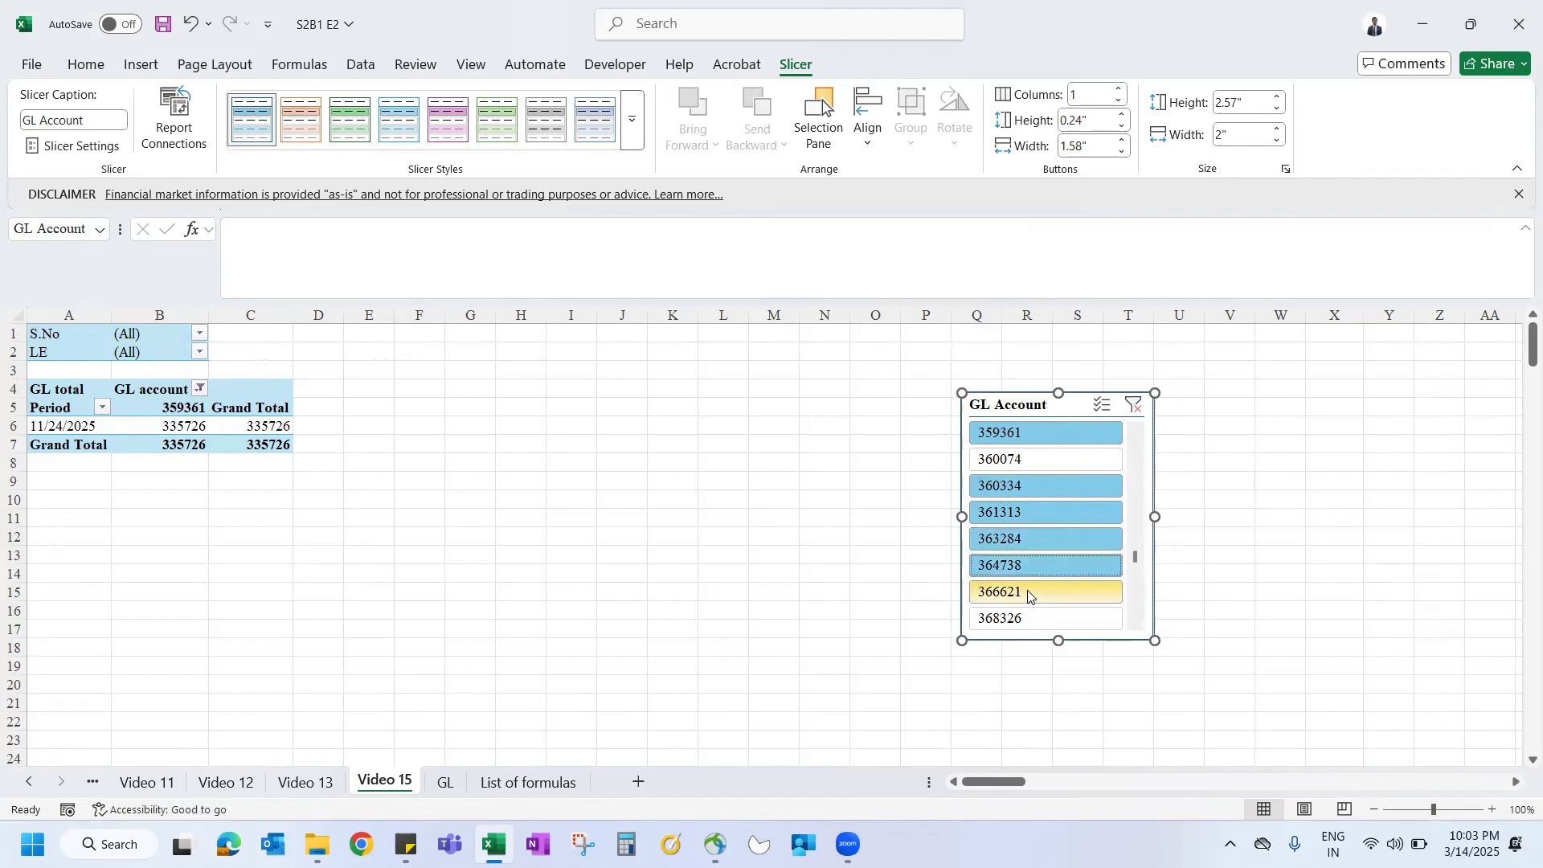
{"action": "left_click", "coordinate": [1028, 593], "text": "ctrl"}
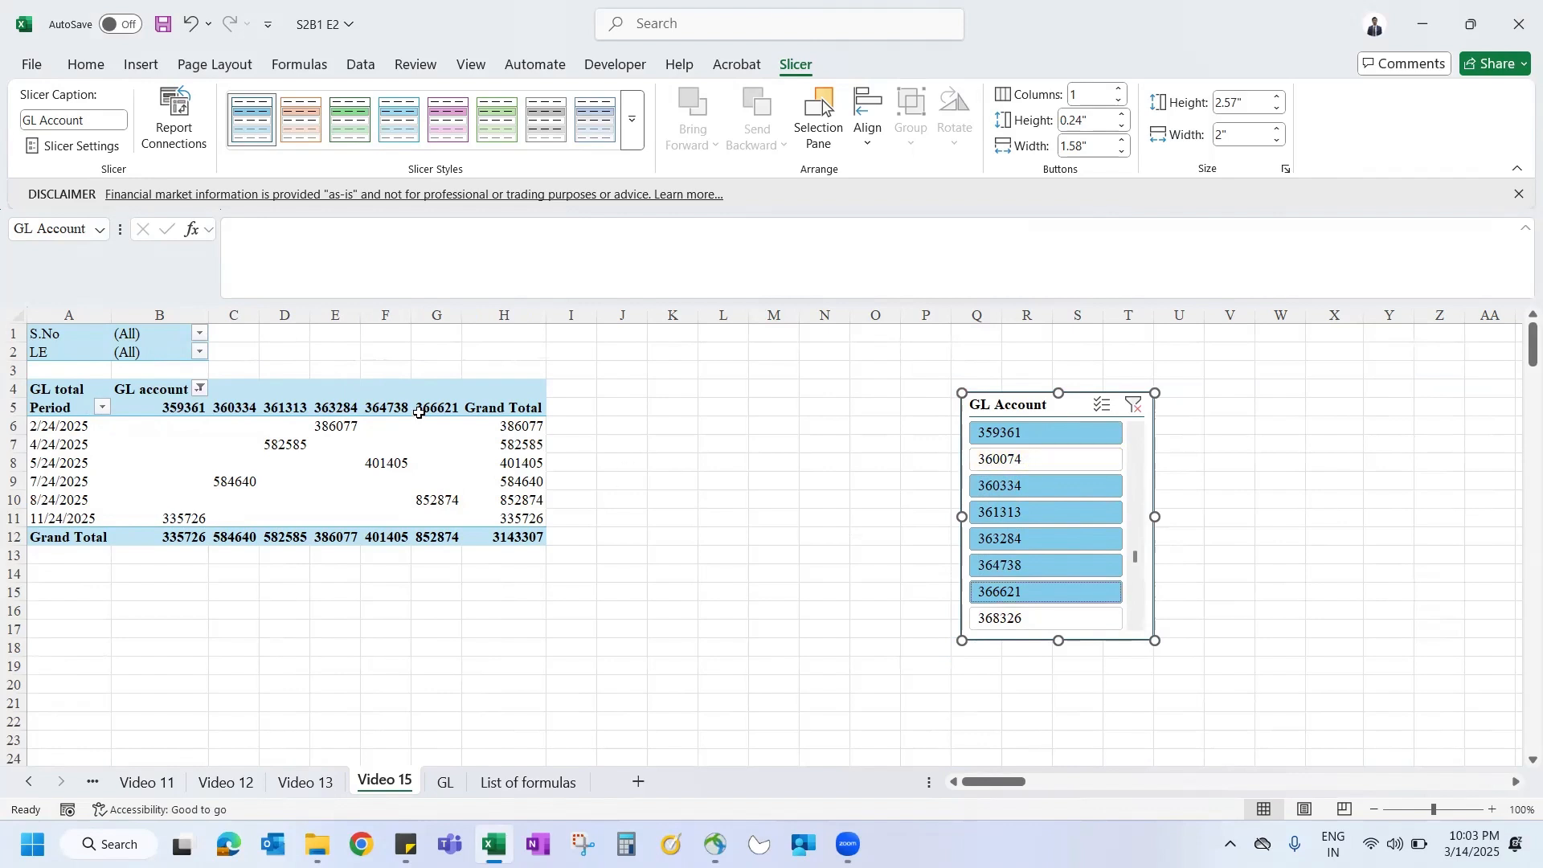
Step: Move the GL Account slicer closer to the pivot table, over columns N to Q
{"action": "left_click", "coordinate": [199, 352]}
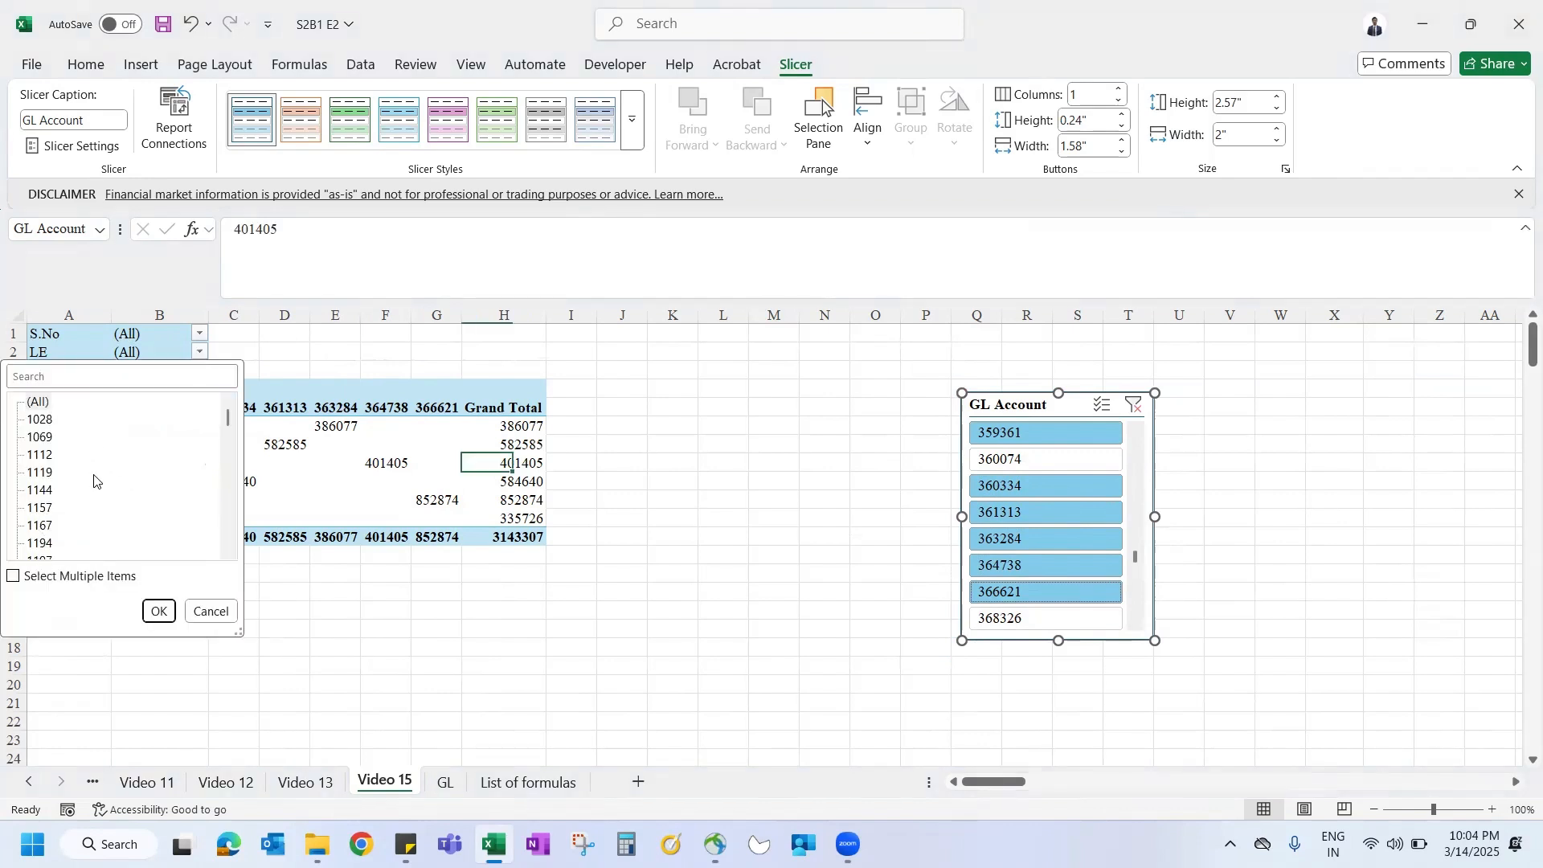
{"action": "left_click_drag", "start_coordinate": [1069, 406], "coordinate": [929, 354]}
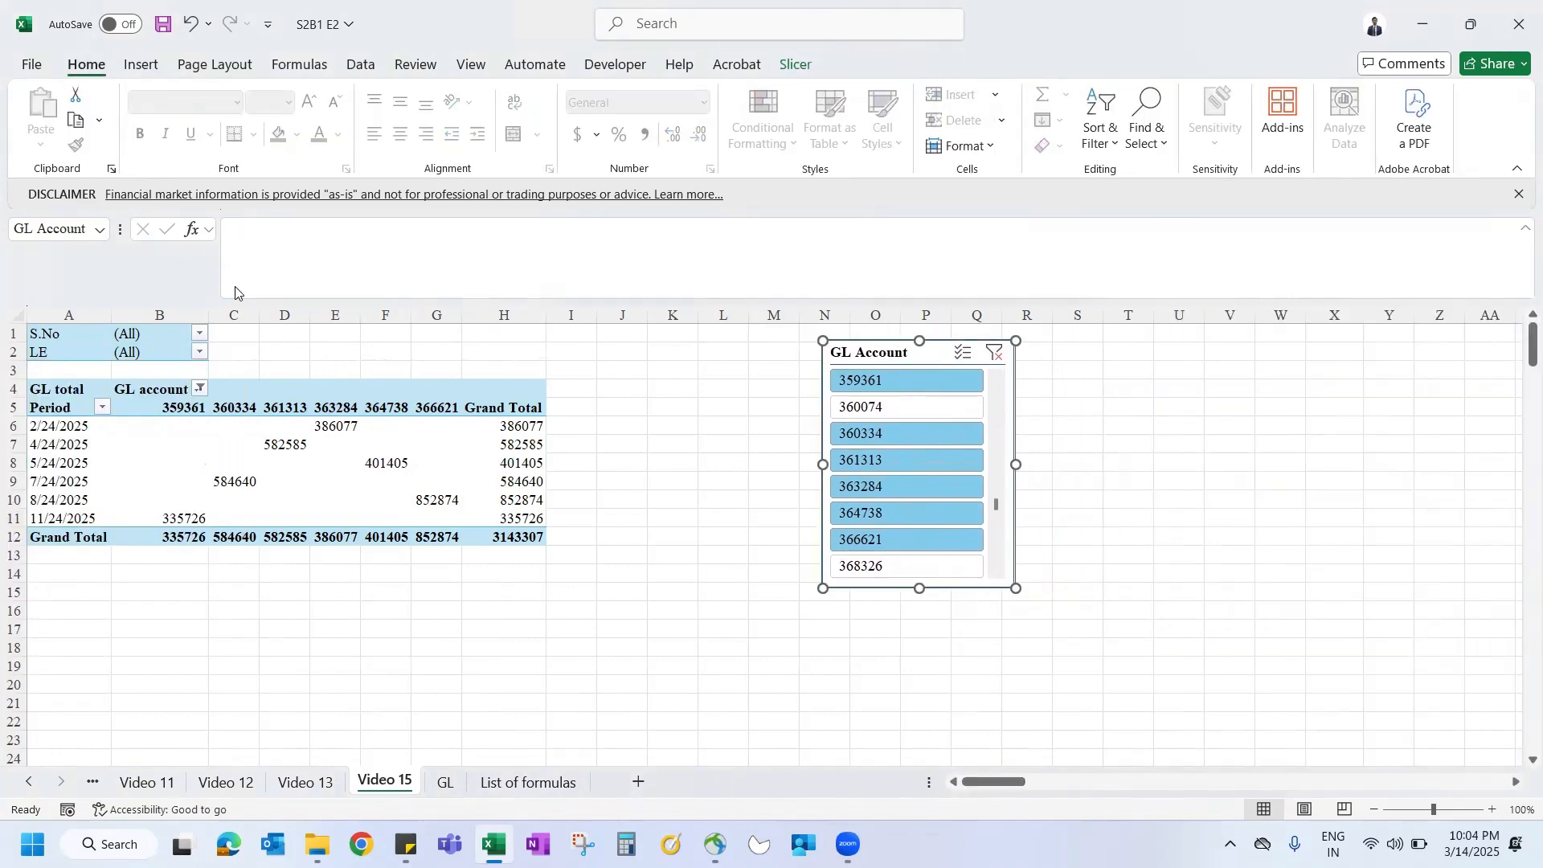
{"action": "left_click", "coordinate": [795, 65]}
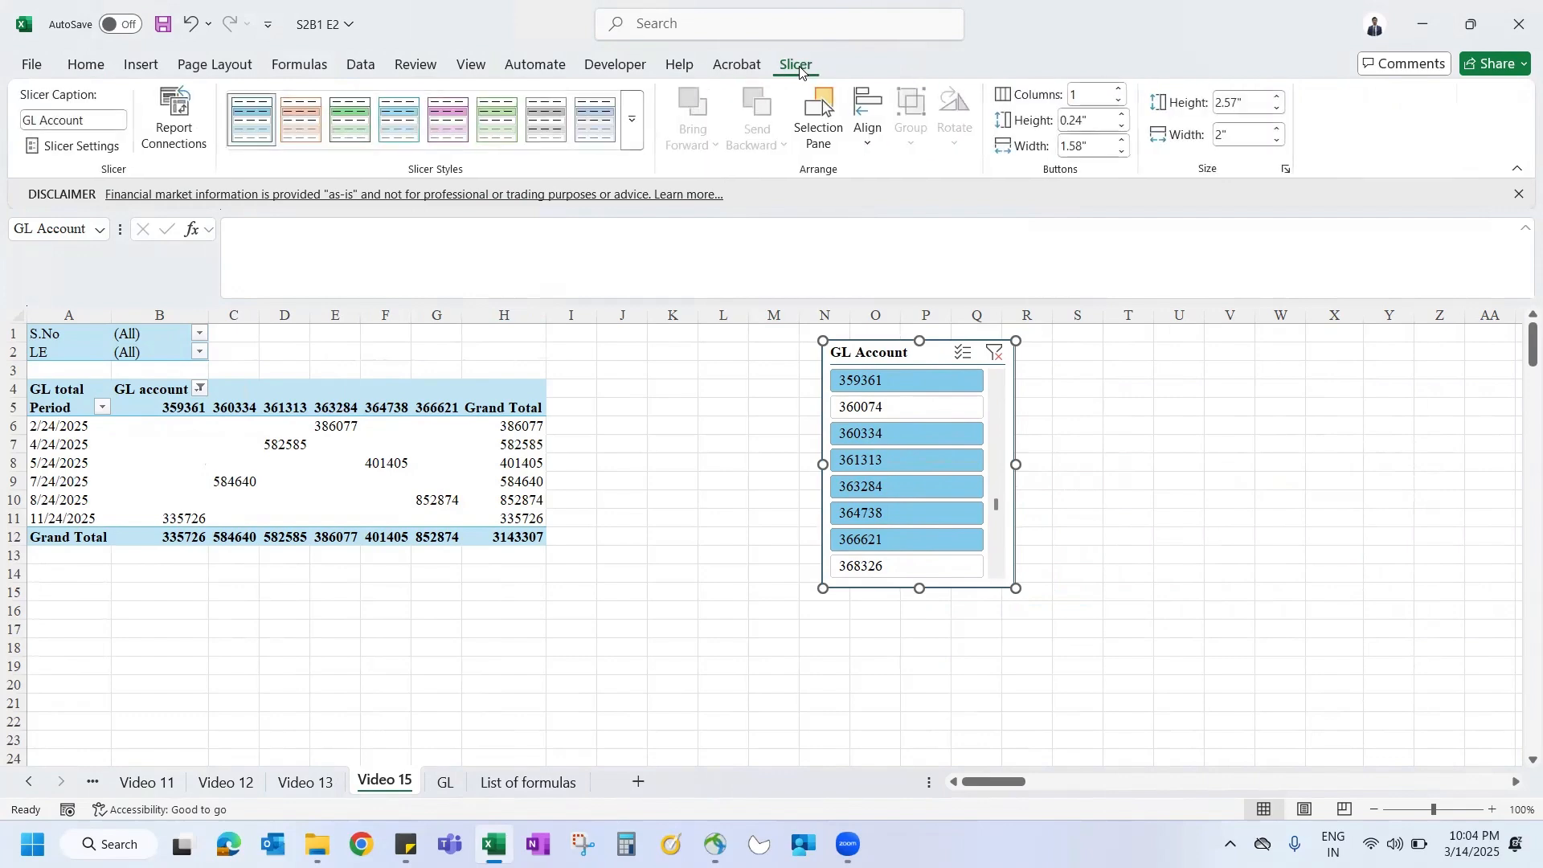
{"action": "left_click", "coordinate": [152, 151]}
{"action": "key", "text": "Escape"}
Step: Insert a slicer for the LE field and place it beside the GL Account slicer, over columns J to M
{"action": "left_click", "coordinate": [354, 458]}
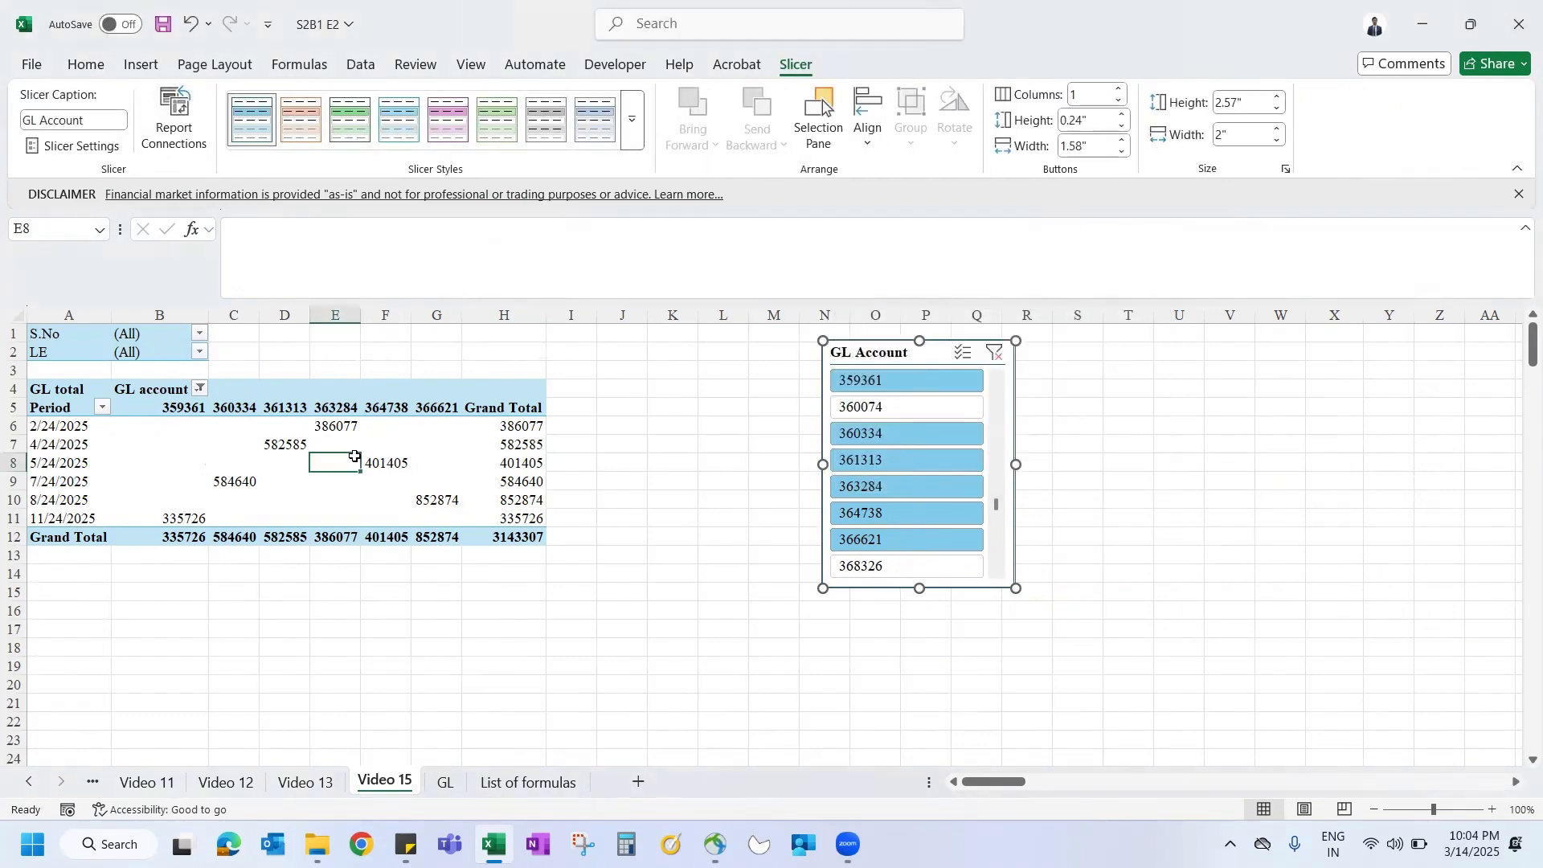
{"action": "left_click", "coordinate": [835, 63]}
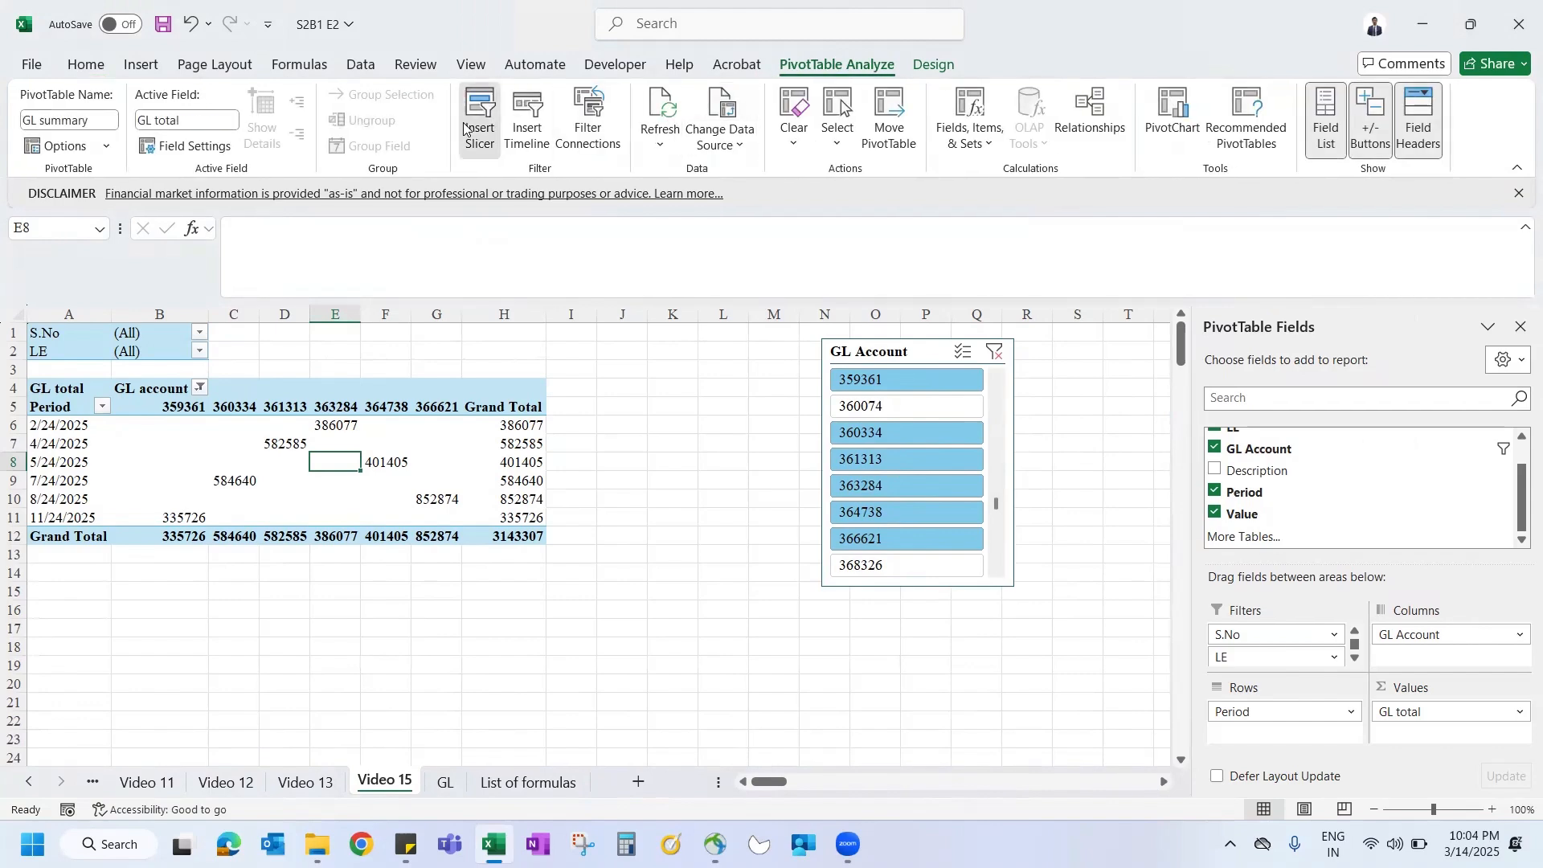
{"action": "left_click", "coordinate": [464, 126]}
{"action": "left_click", "coordinate": [916, 256]}
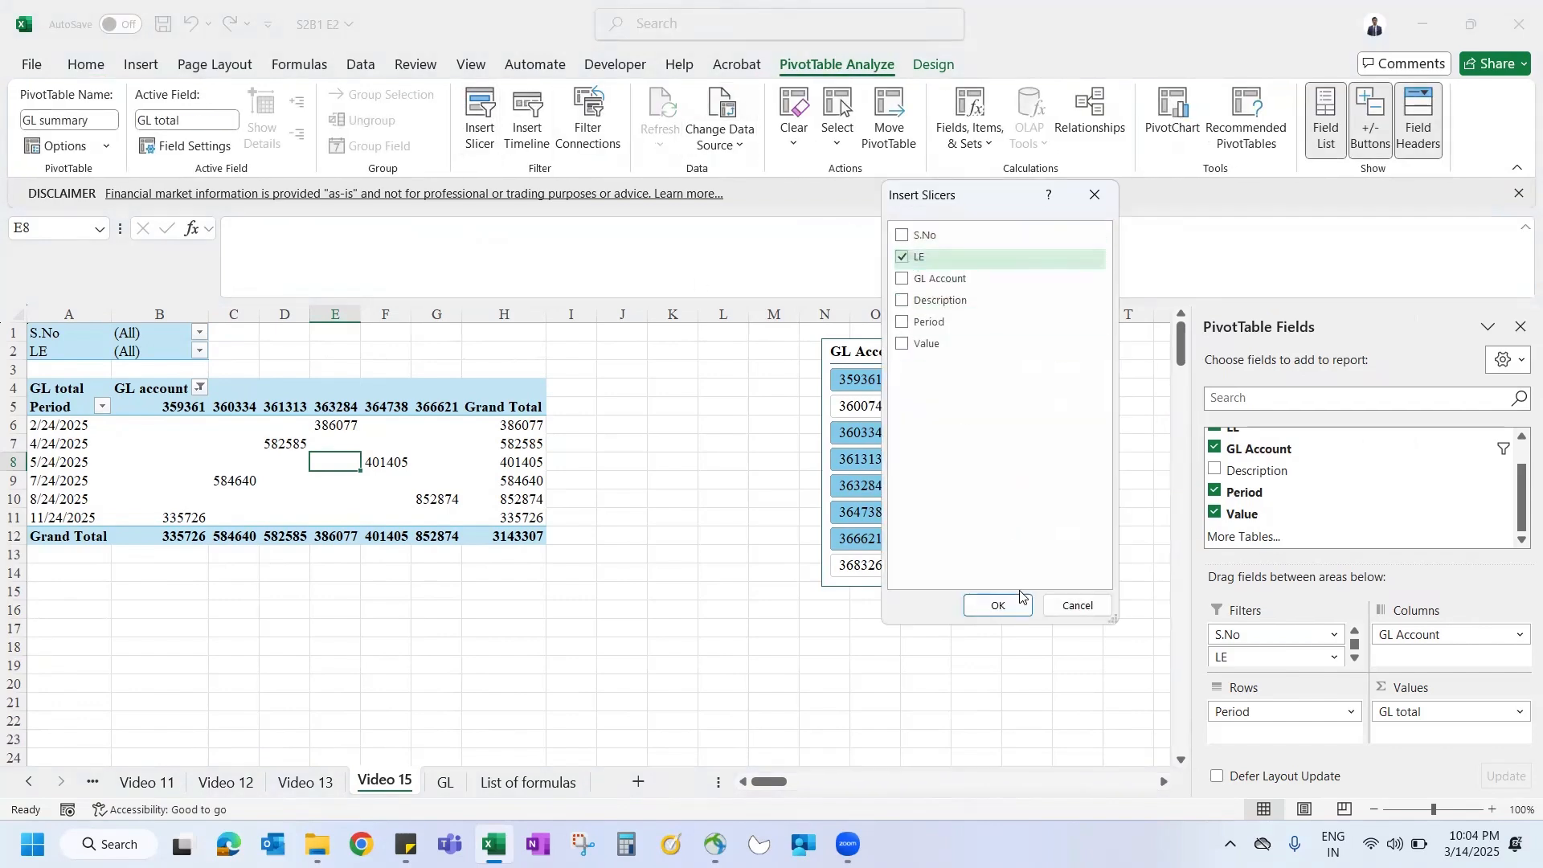
{"action": "left_click", "coordinate": [996, 606]}
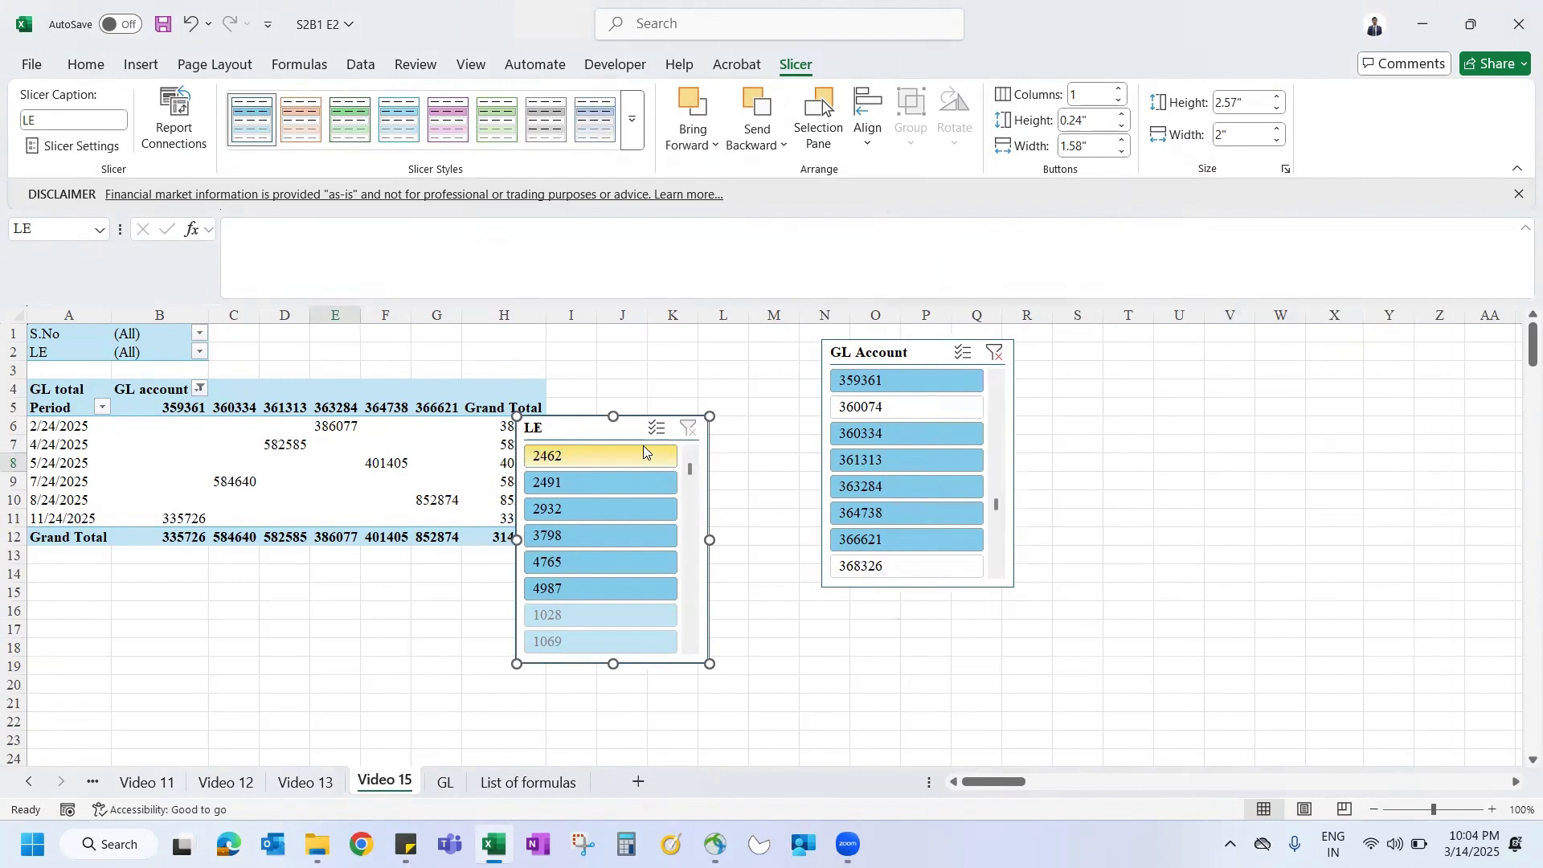
{"action": "left_click_drag", "start_coordinate": [601, 432], "coordinate": [699, 366]}
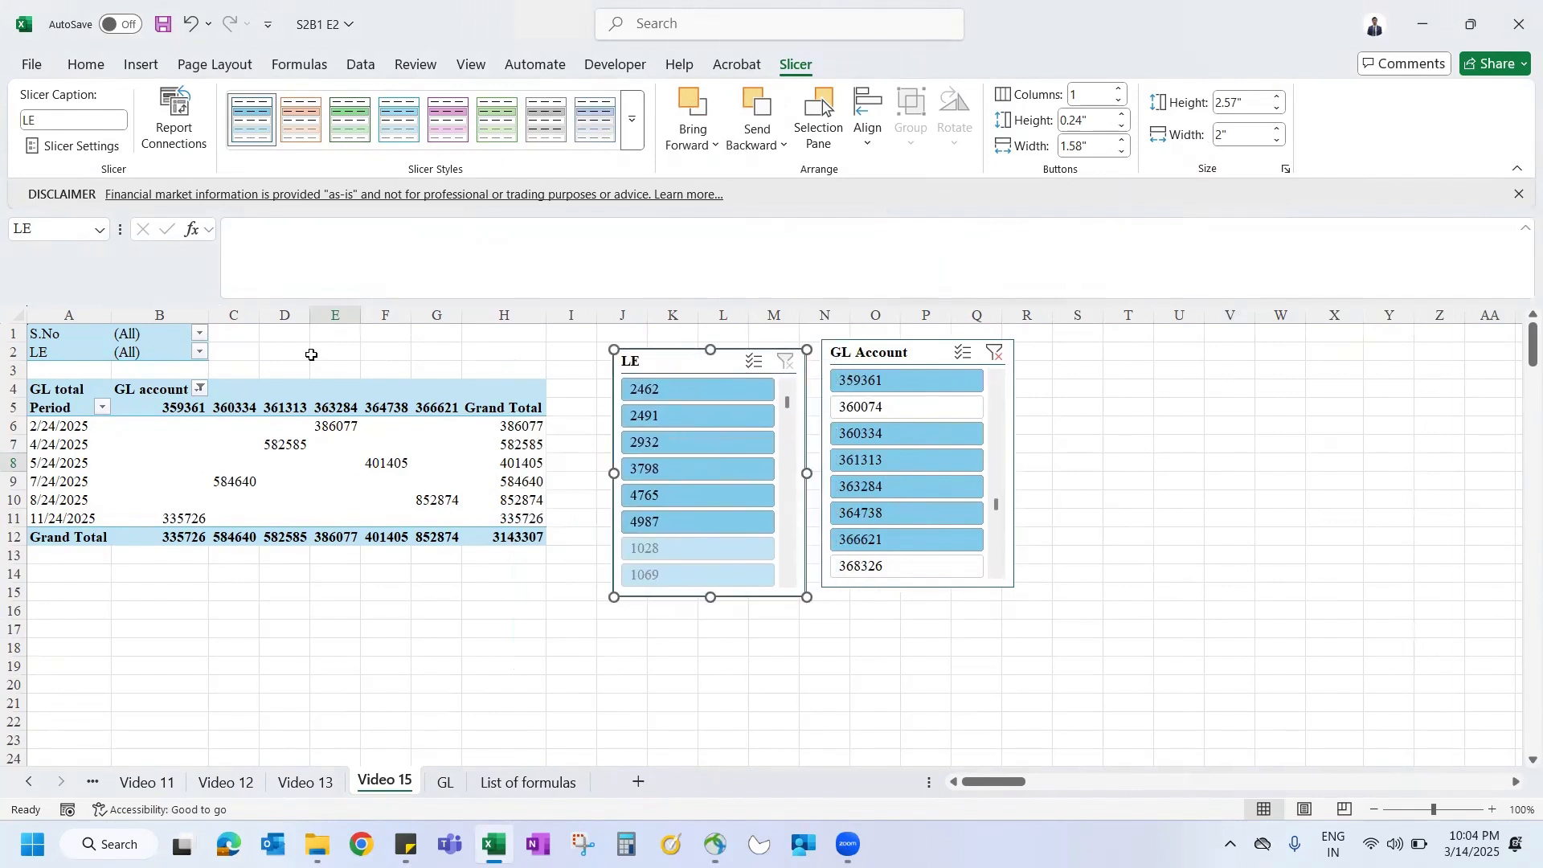
Step: Set the LE report filter to items 1069 and 1119, and reset it to all items
{"action": "left_click", "coordinate": [199, 352]}
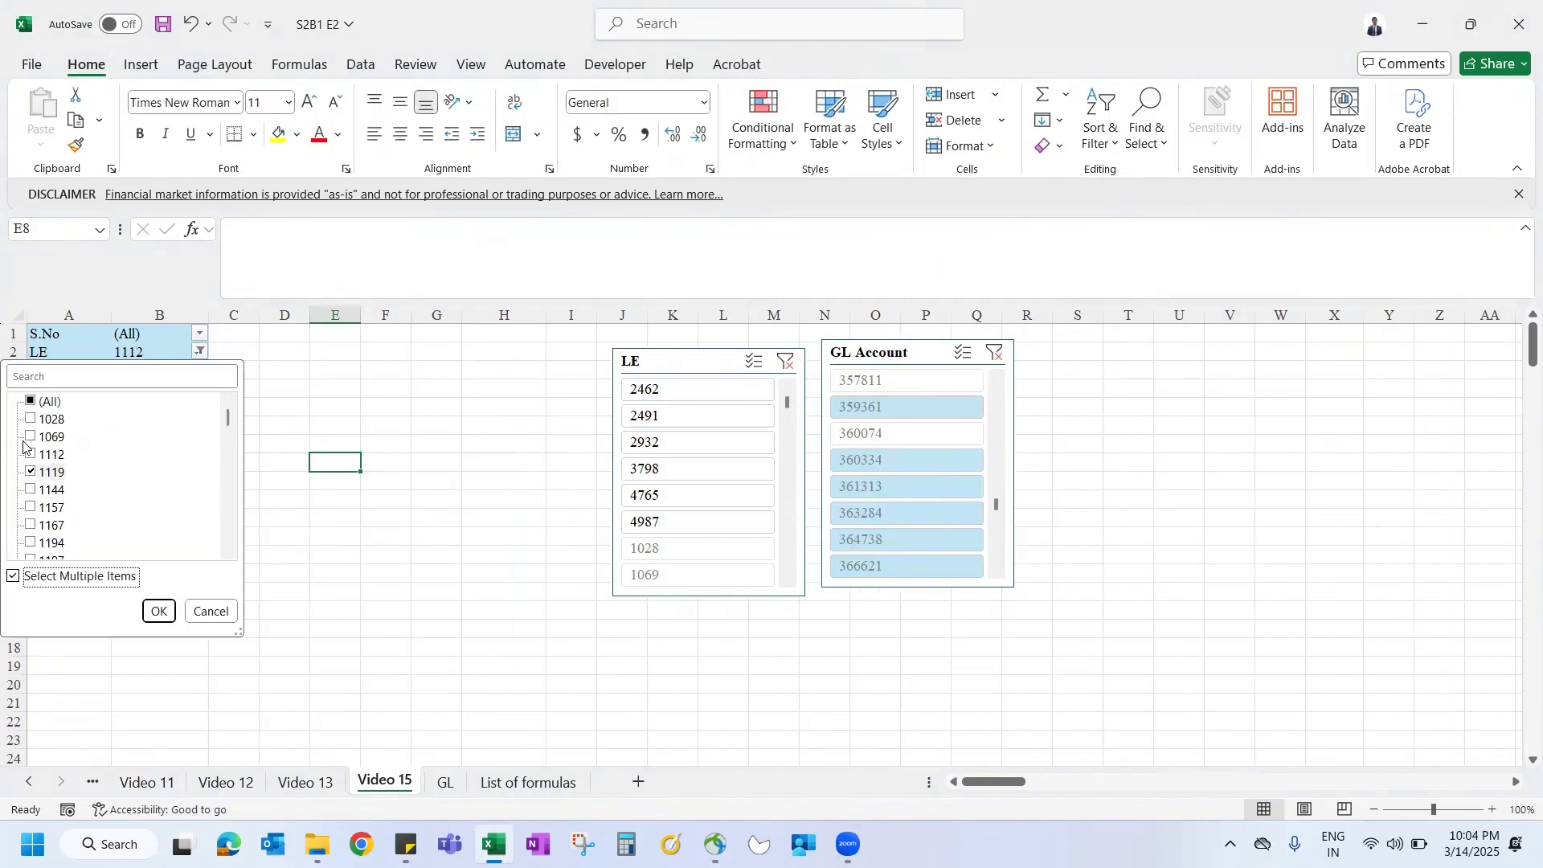
{"action": "left_click", "coordinate": [30, 438]}
{"action": "key", "text": "Return"}
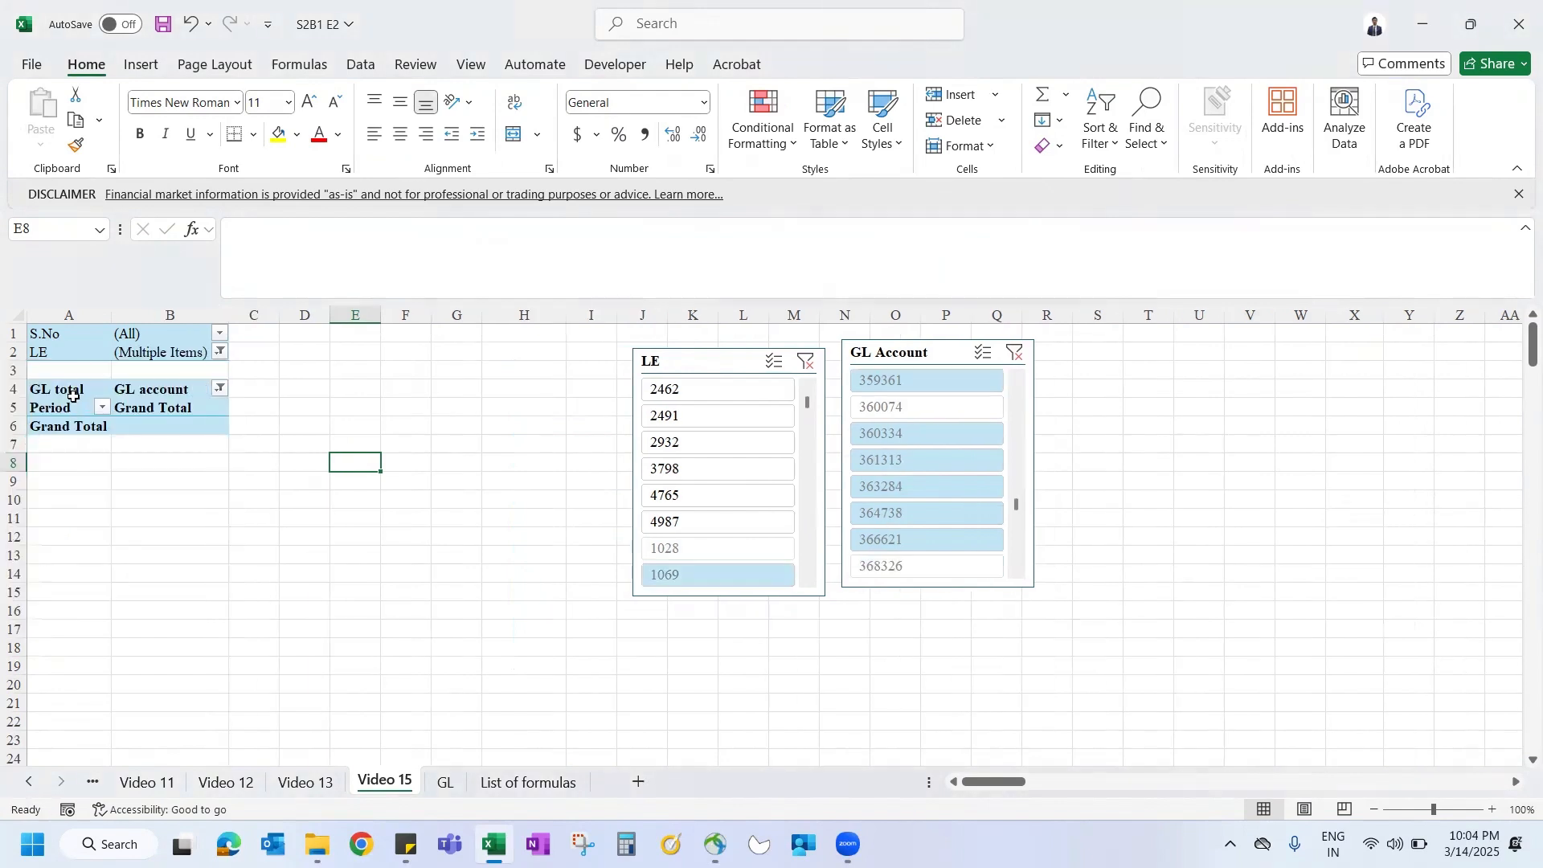
{"action": "left_click", "coordinate": [220, 352]}
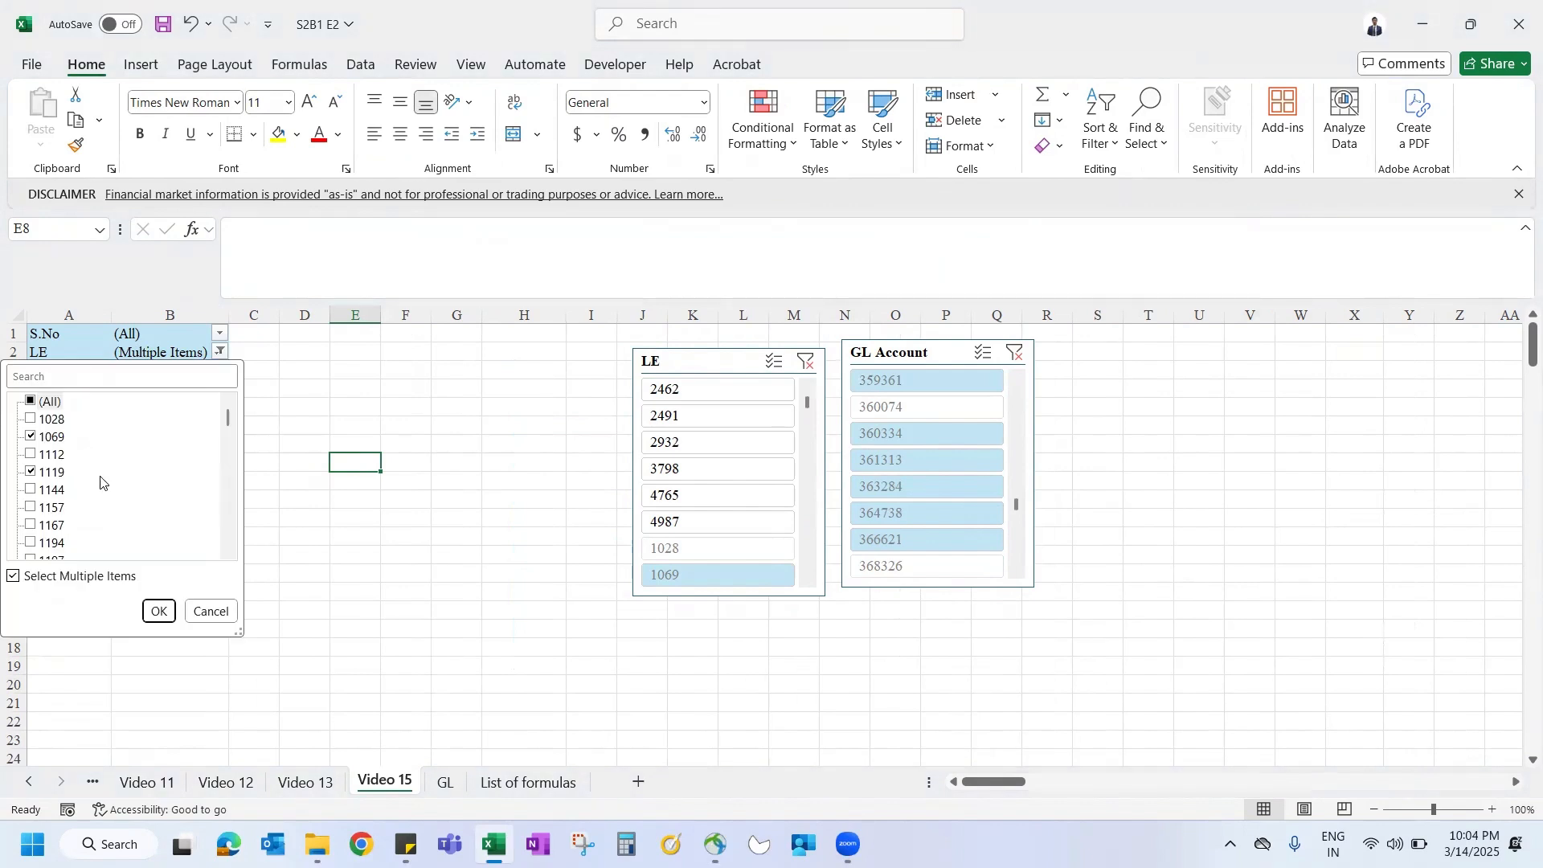
{"action": "left_click", "coordinate": [30, 401]}
{"action": "left_click", "coordinate": [157, 612]}
Step: Filter the pivot table with the LE slicer to 2932, 3798 and 4765
{"action": "left_click", "coordinate": [654, 442]}
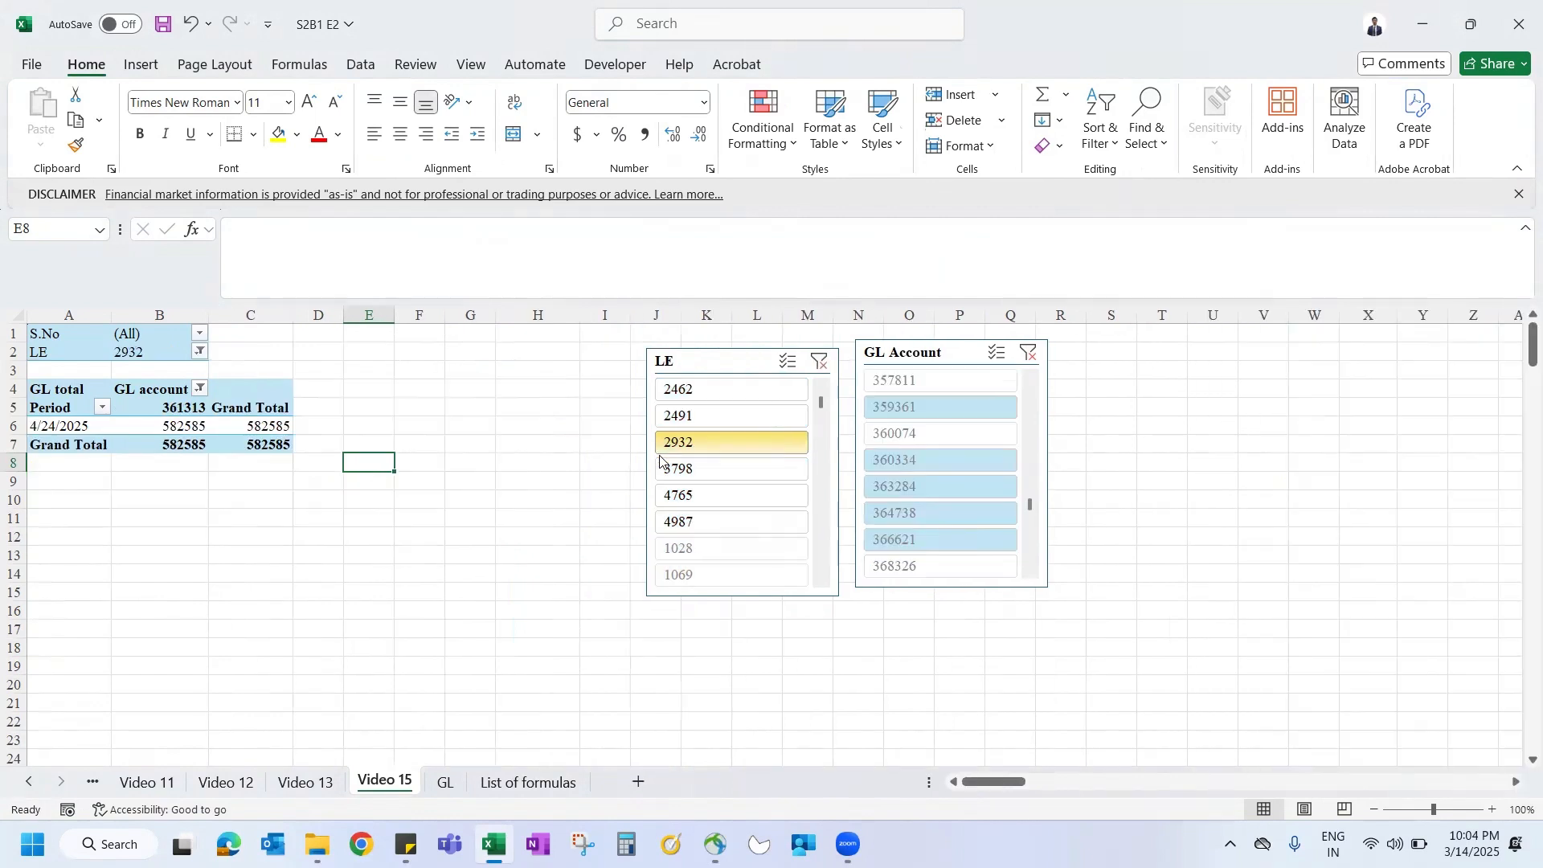
{"action": "left_click", "coordinate": [685, 474], "text": "ctrl"}
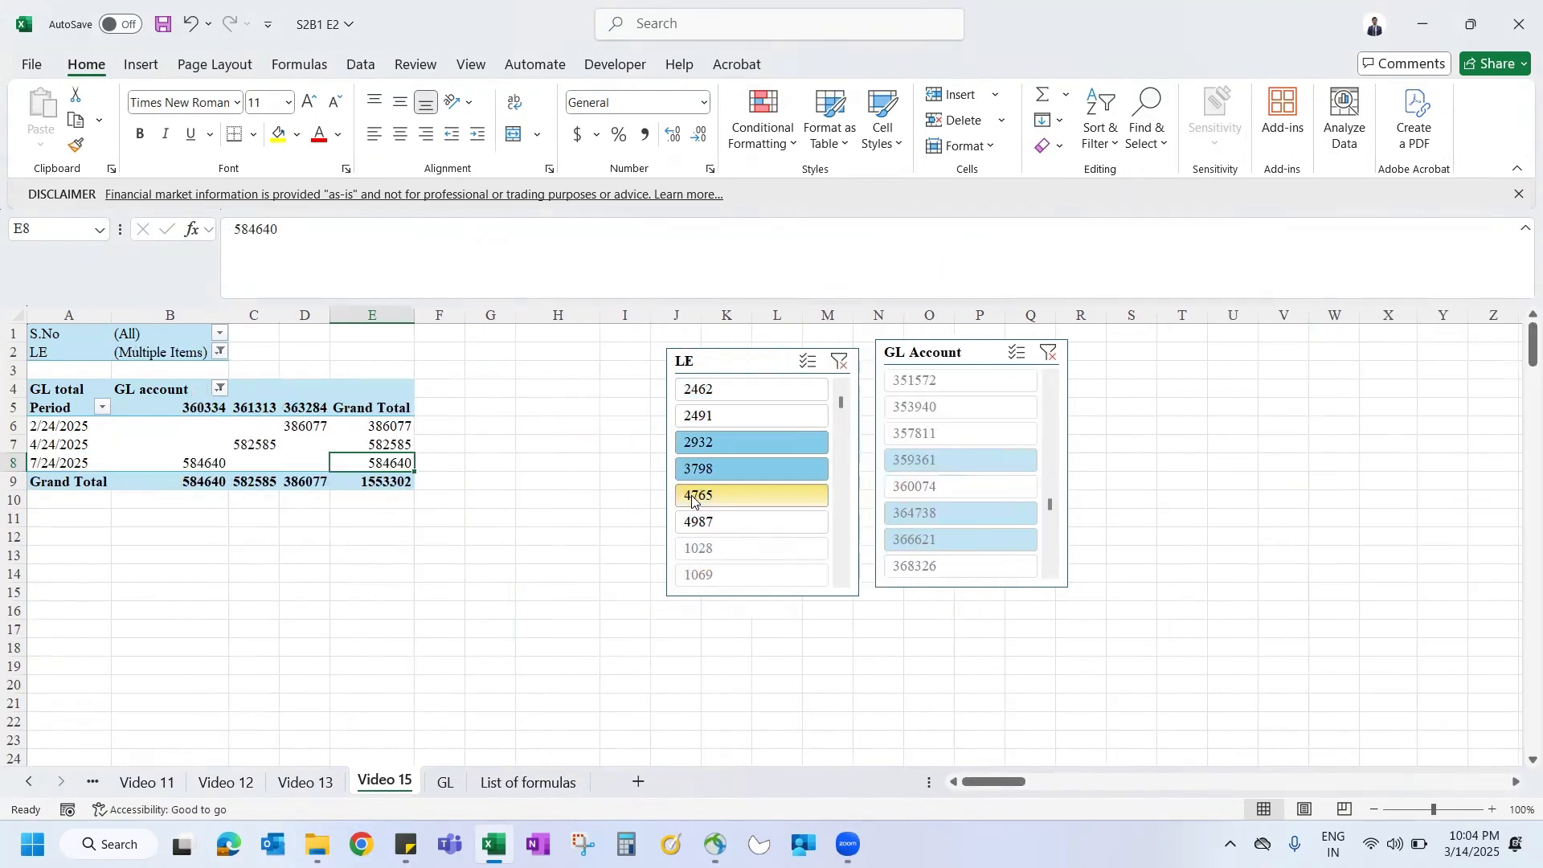
{"action": "left_click", "coordinate": [715, 495], "text": "ctrl"}
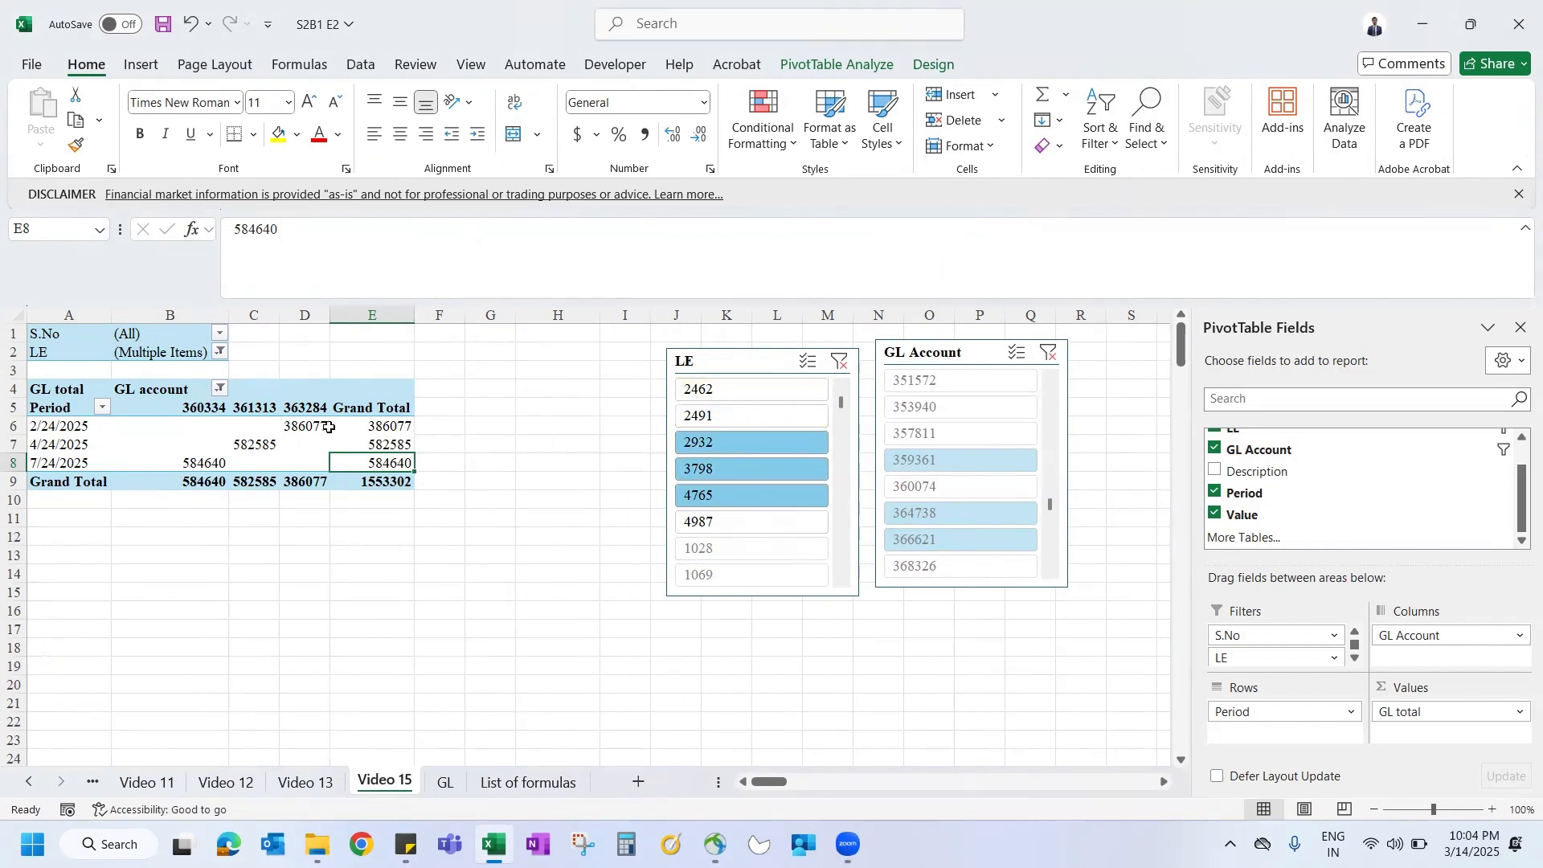
Step: Delete the LE slicer from the sheet
{"action": "left_click", "coordinate": [755, 357]}
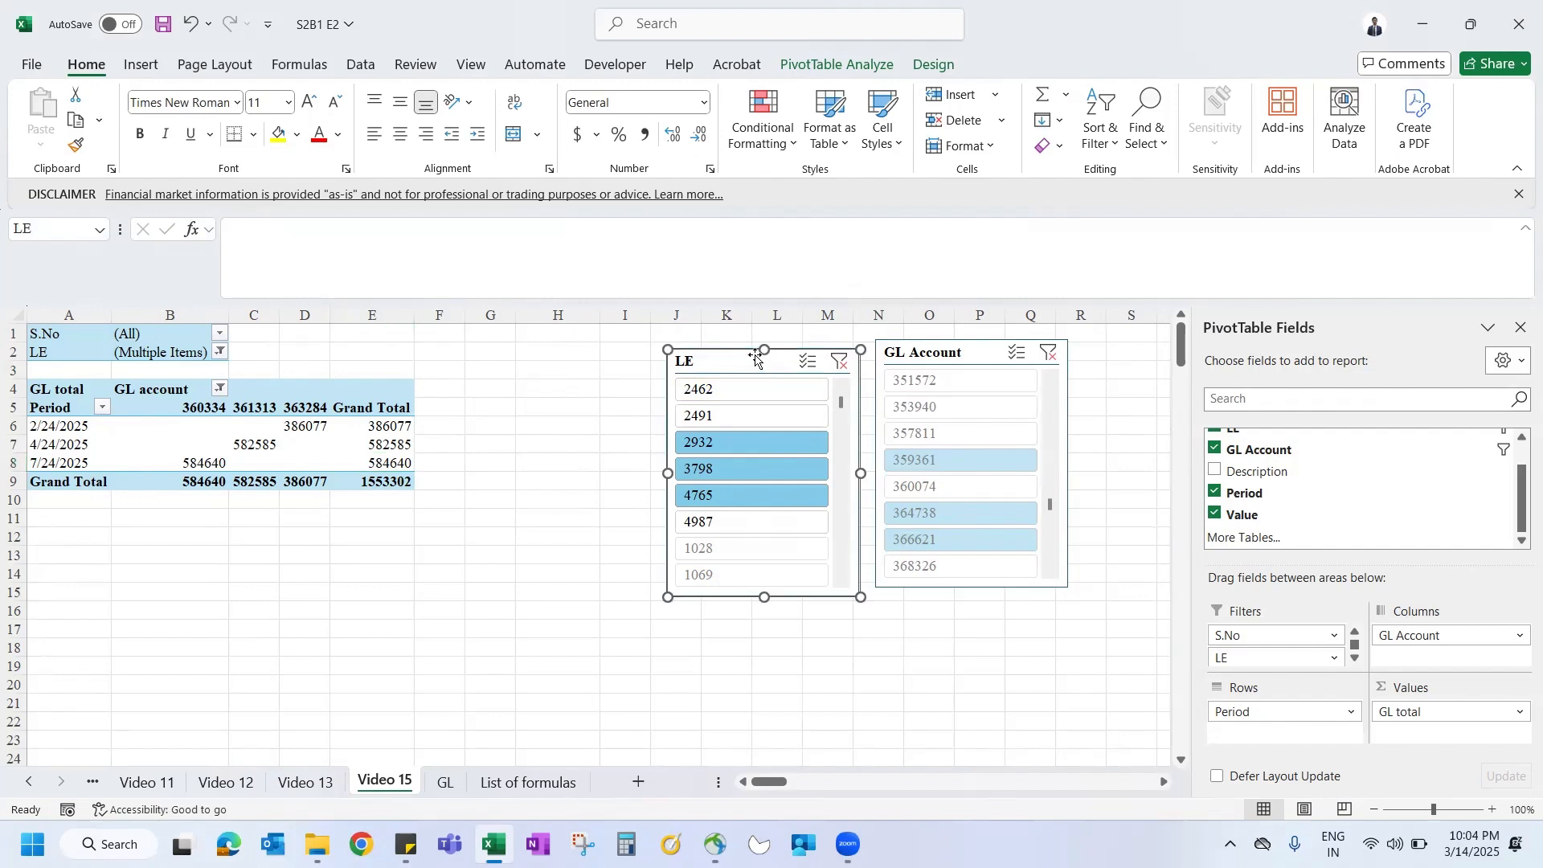
{"action": "key", "text": "Delete"}
{"action": "left_click", "coordinate": [811, 62]}
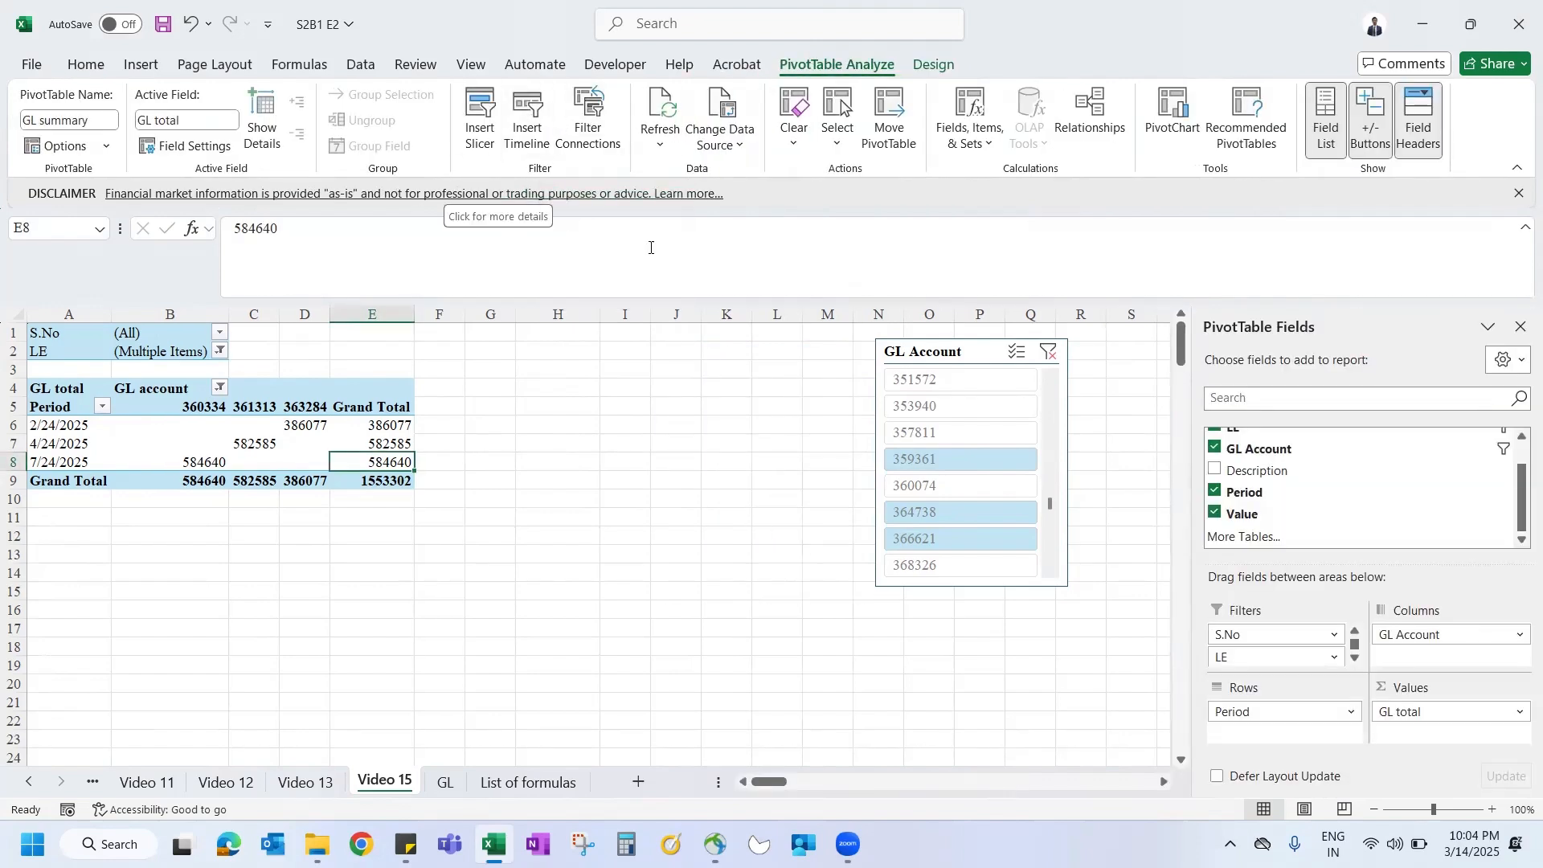
Step: Clear the GL Account slicer's filter and reset the LE report filter to all items
{"action": "left_click", "coordinate": [1050, 353]}
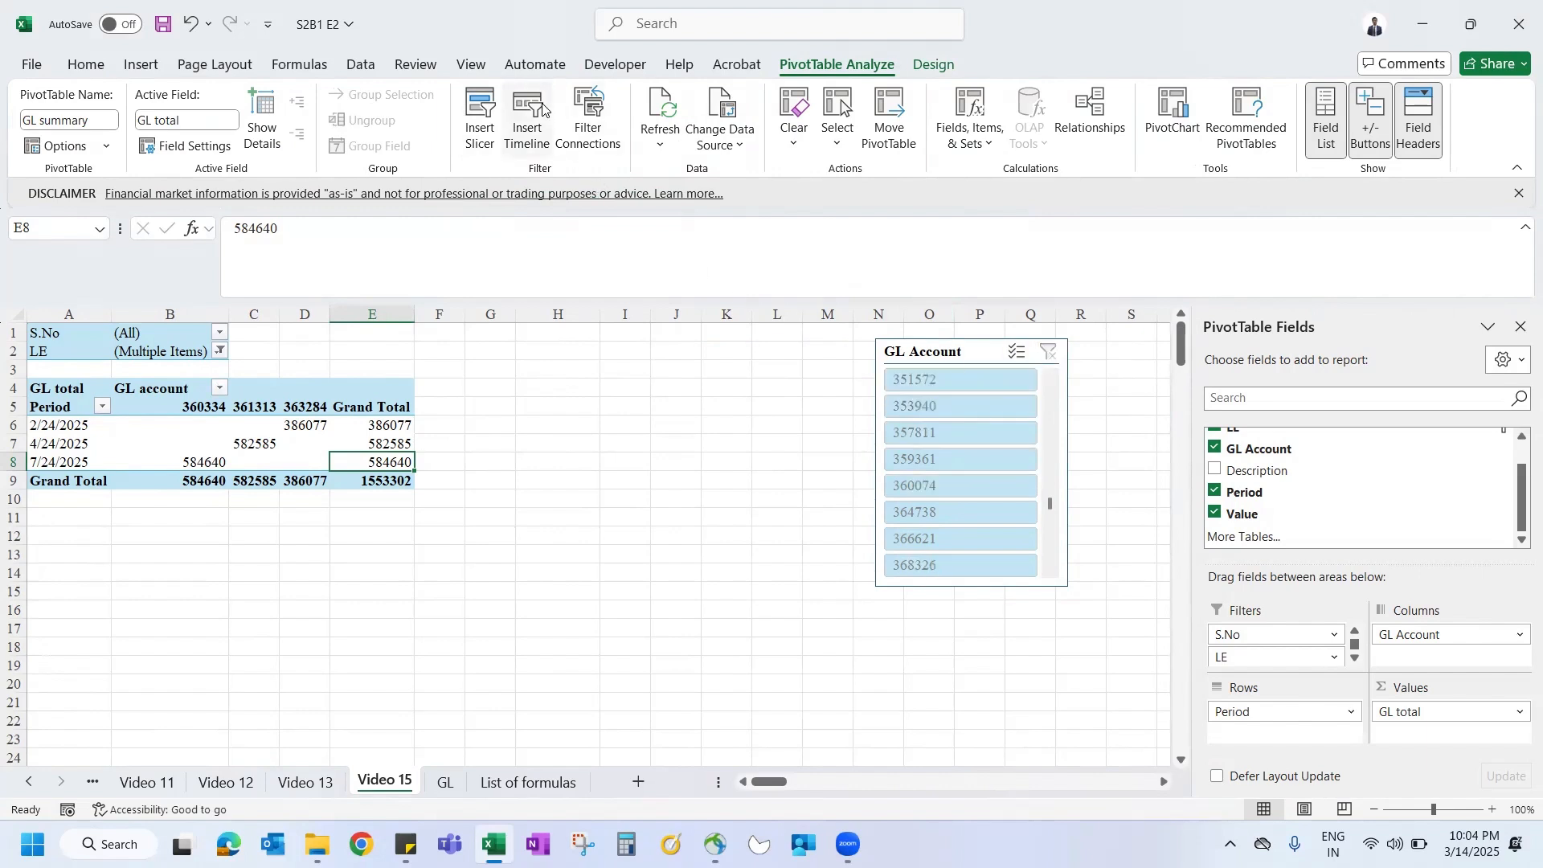
{"action": "left_click", "coordinate": [220, 351]}
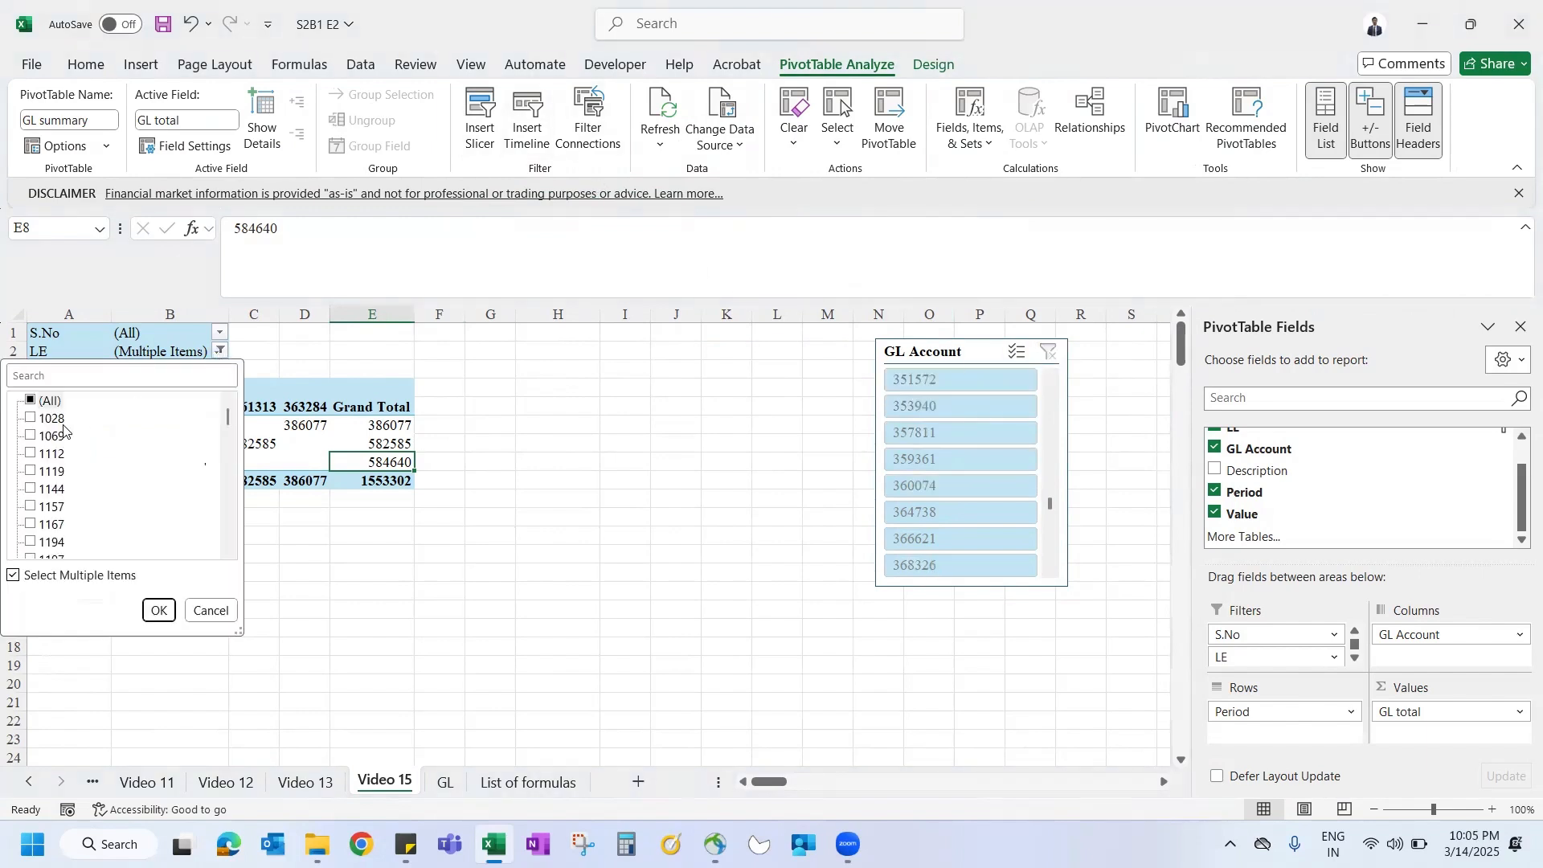
{"action": "left_click", "coordinate": [31, 400]}
{"action": "key", "text": "Return"}
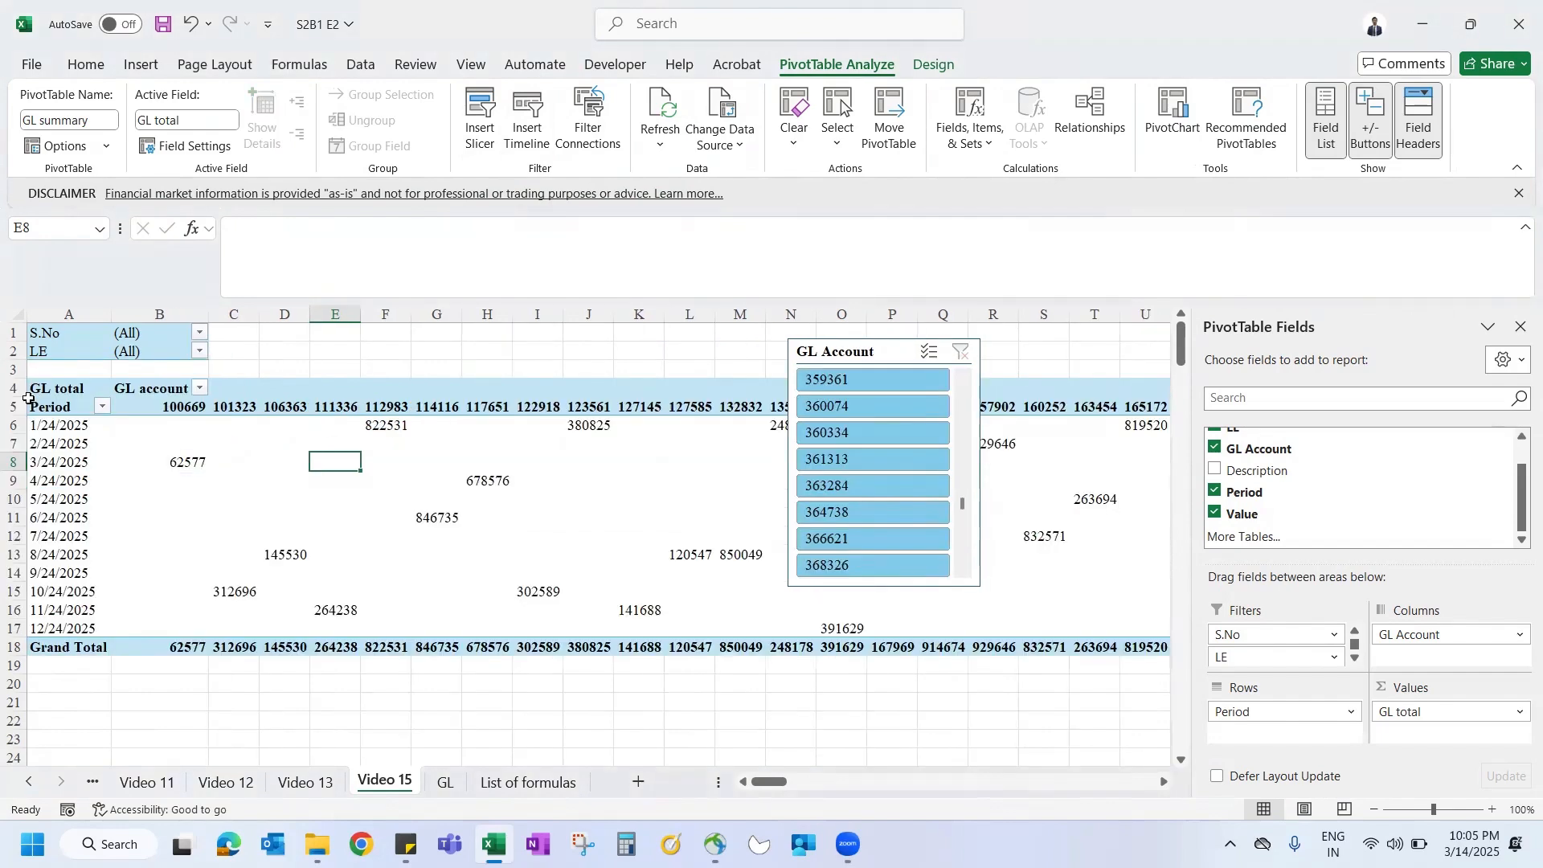
Step: Insert a timeline for the Period field and move it over columns I to O, overlapping the GL Account slicer
{"action": "left_click", "coordinate": [527, 117]}
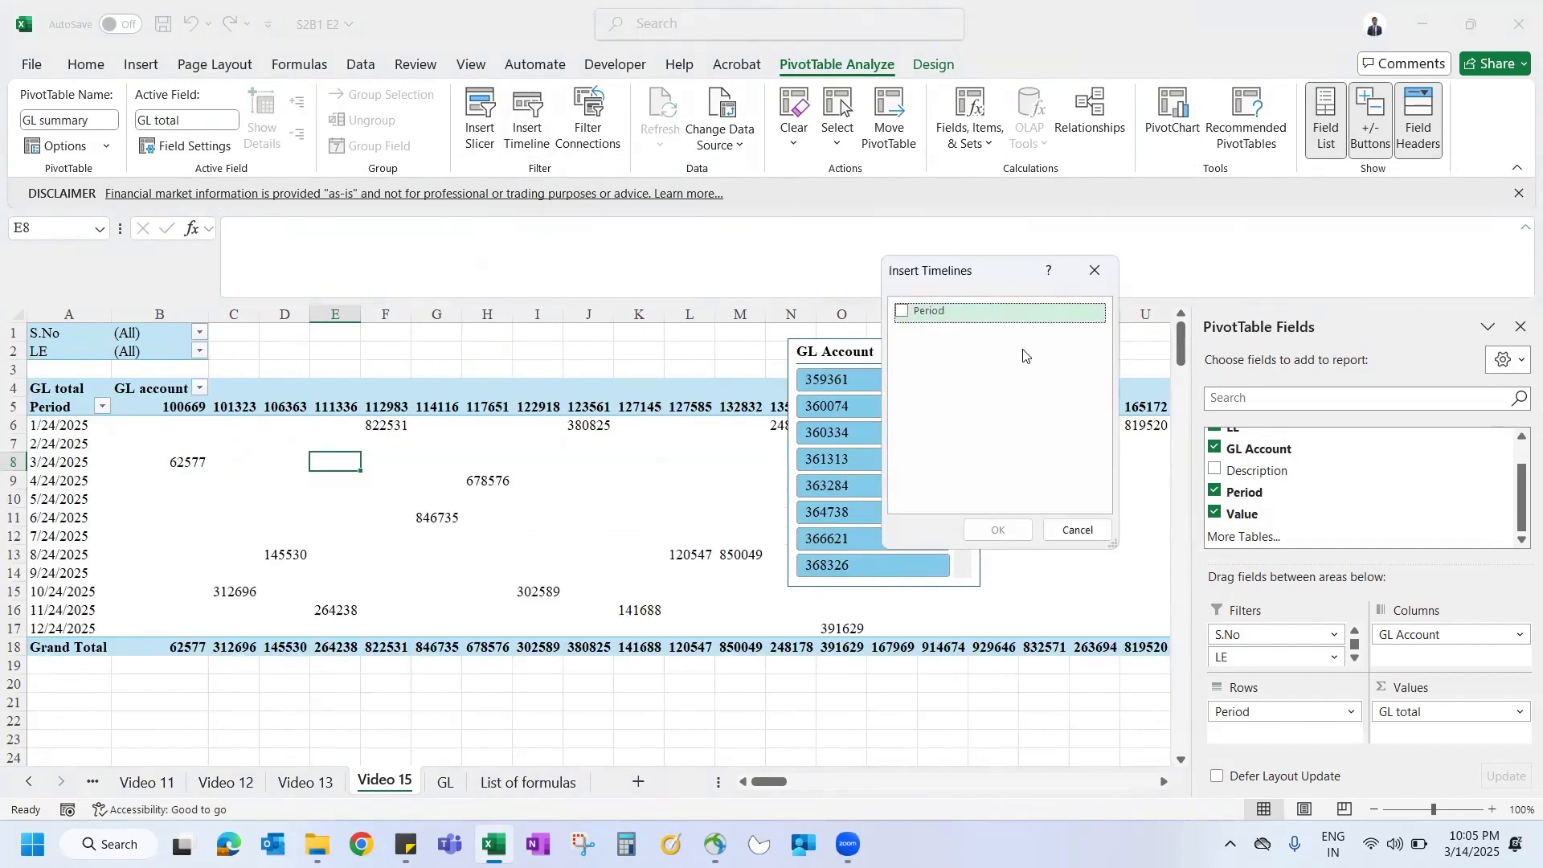
{"action": "left_click", "coordinate": [907, 313]}
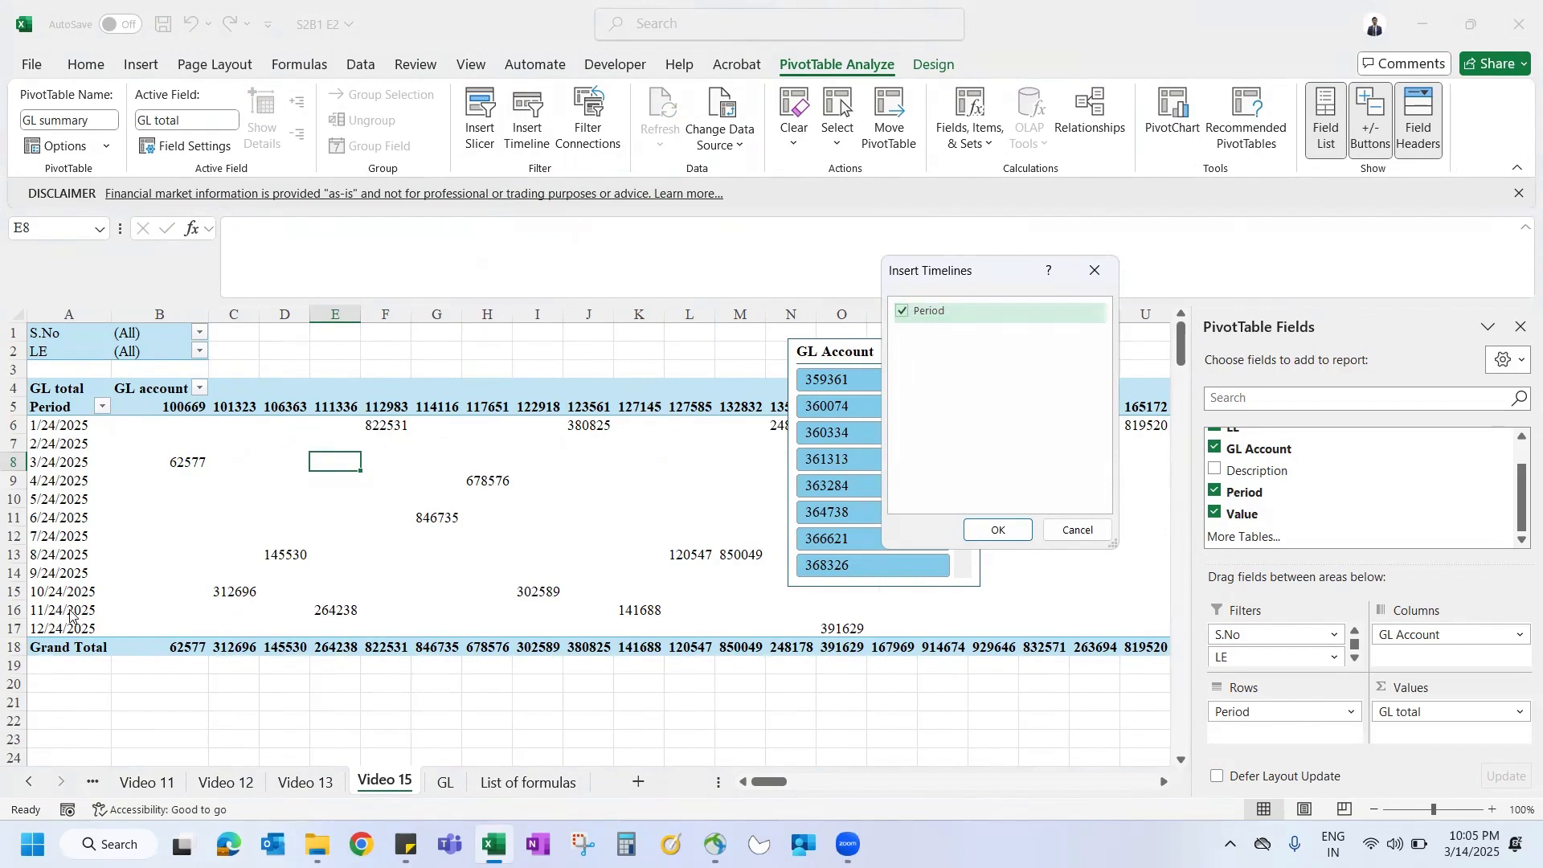
{"action": "left_click", "coordinate": [1000, 529]}
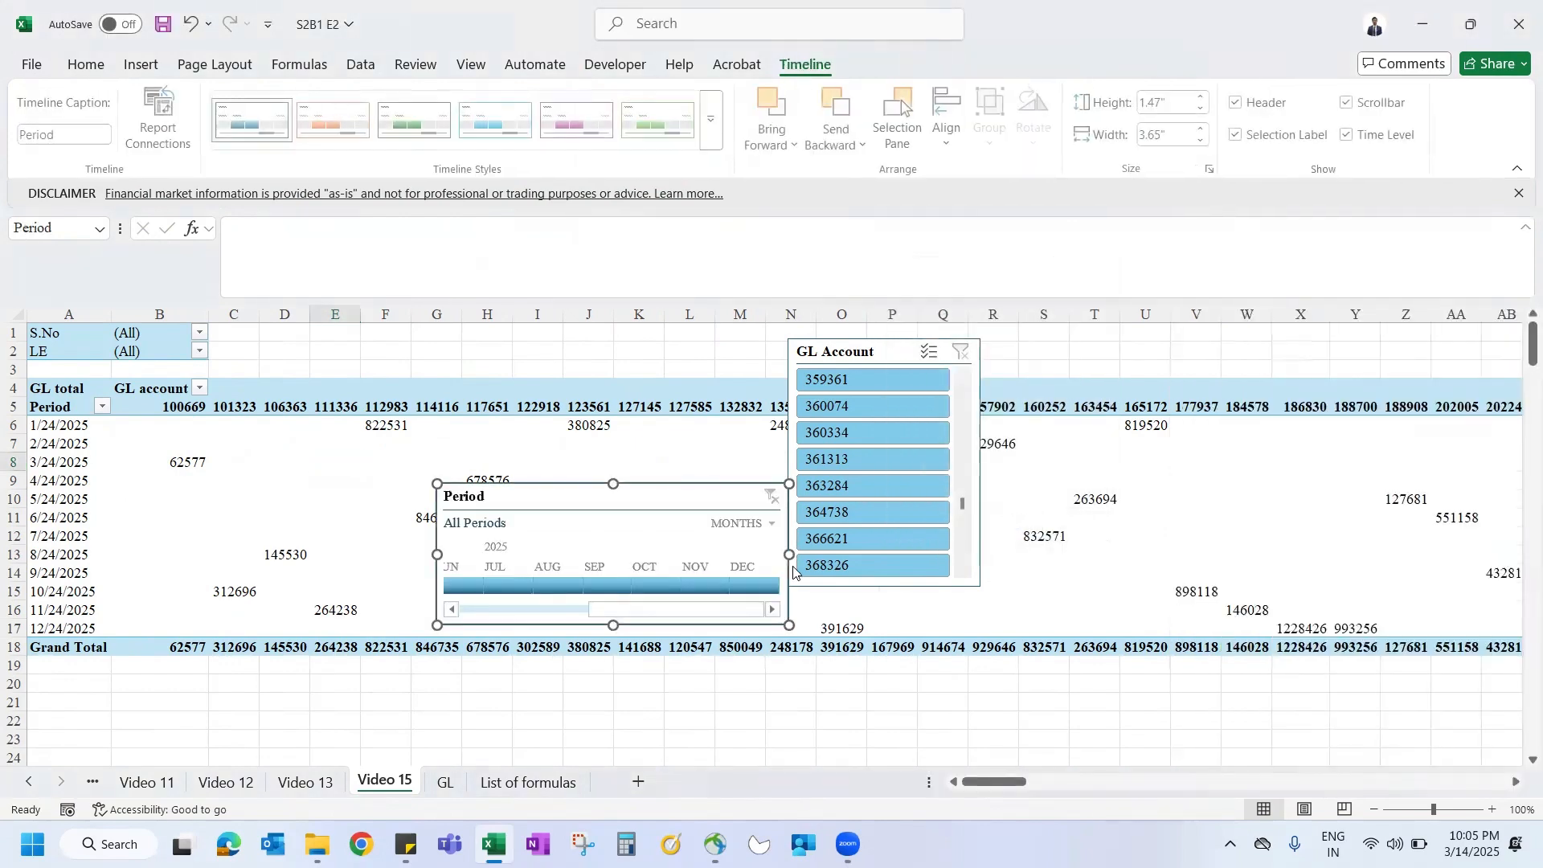
{"action": "left_click_drag", "start_coordinate": [534, 499], "coordinate": [615, 441]}
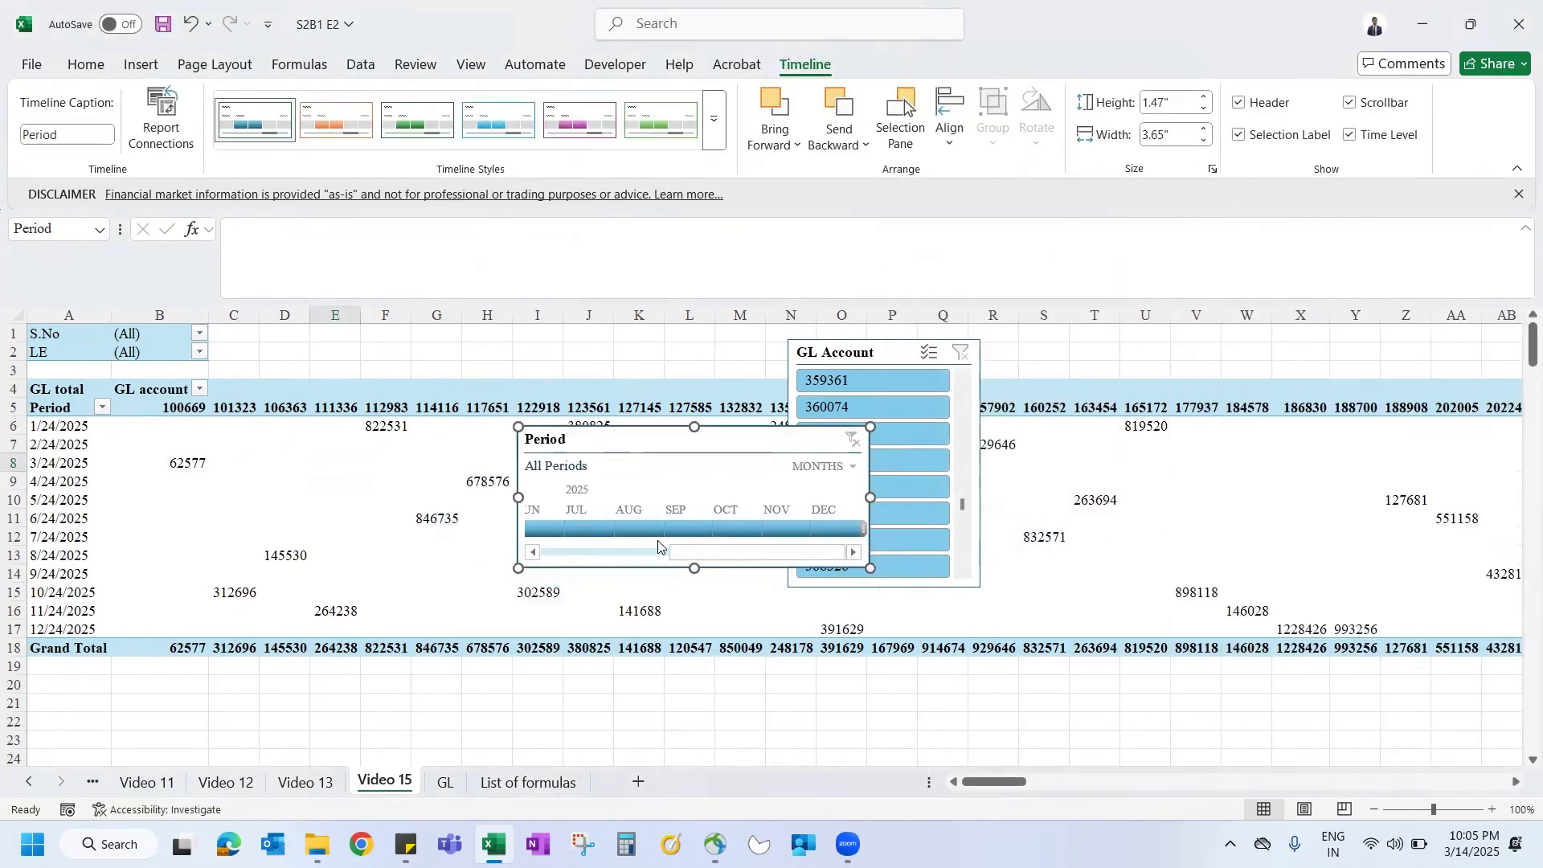
Step: Review the timeline's time levels and filter the pivot table by month to Aug 2025 and to Nov 2025
{"action": "left_click", "coordinate": [835, 467]}
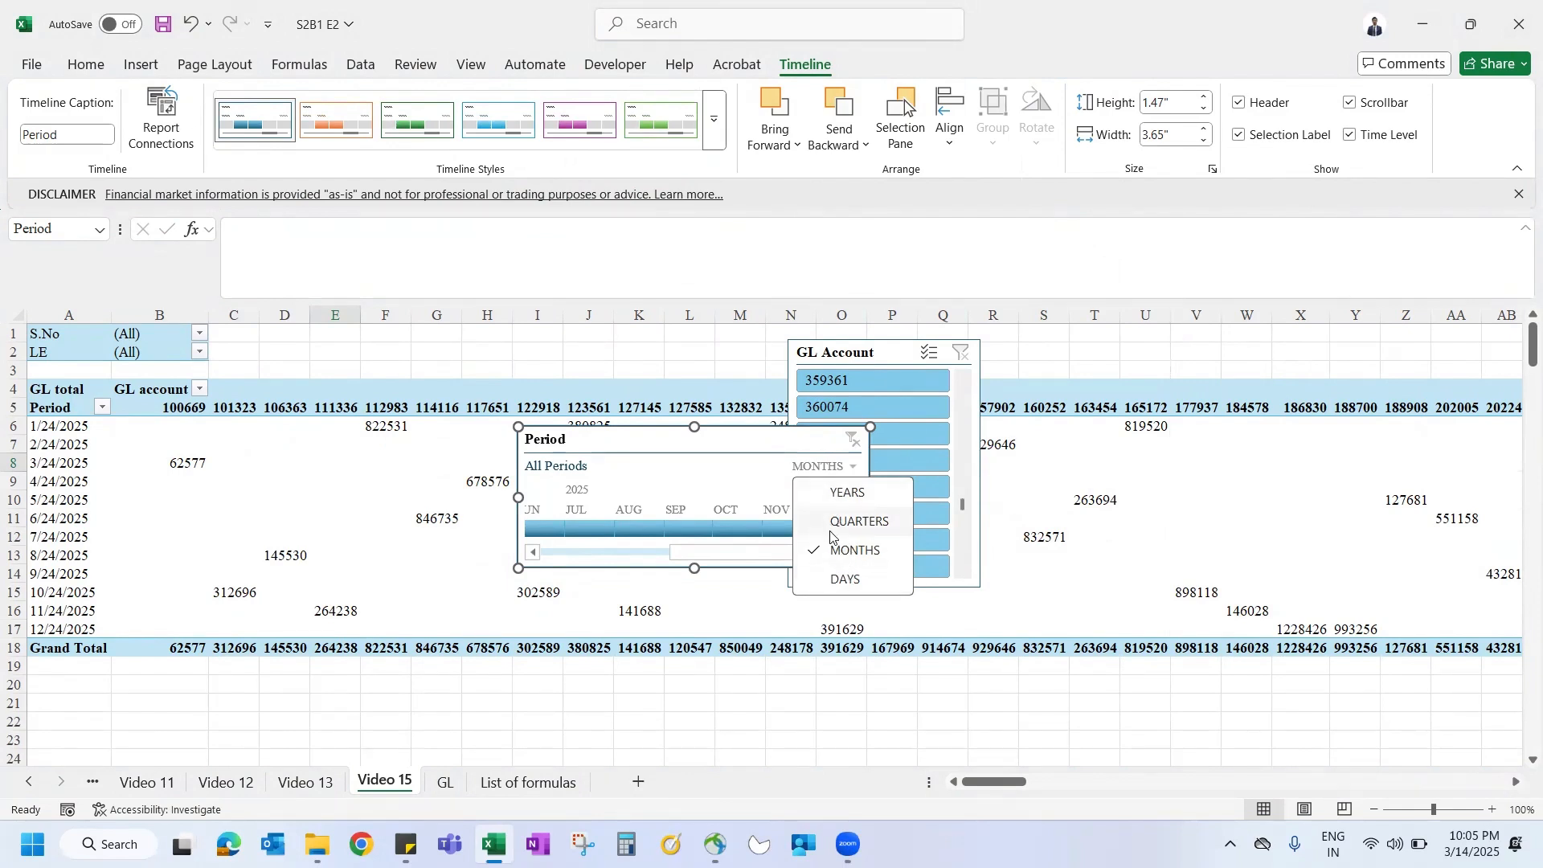
{"action": "left_click", "coordinate": [712, 441]}
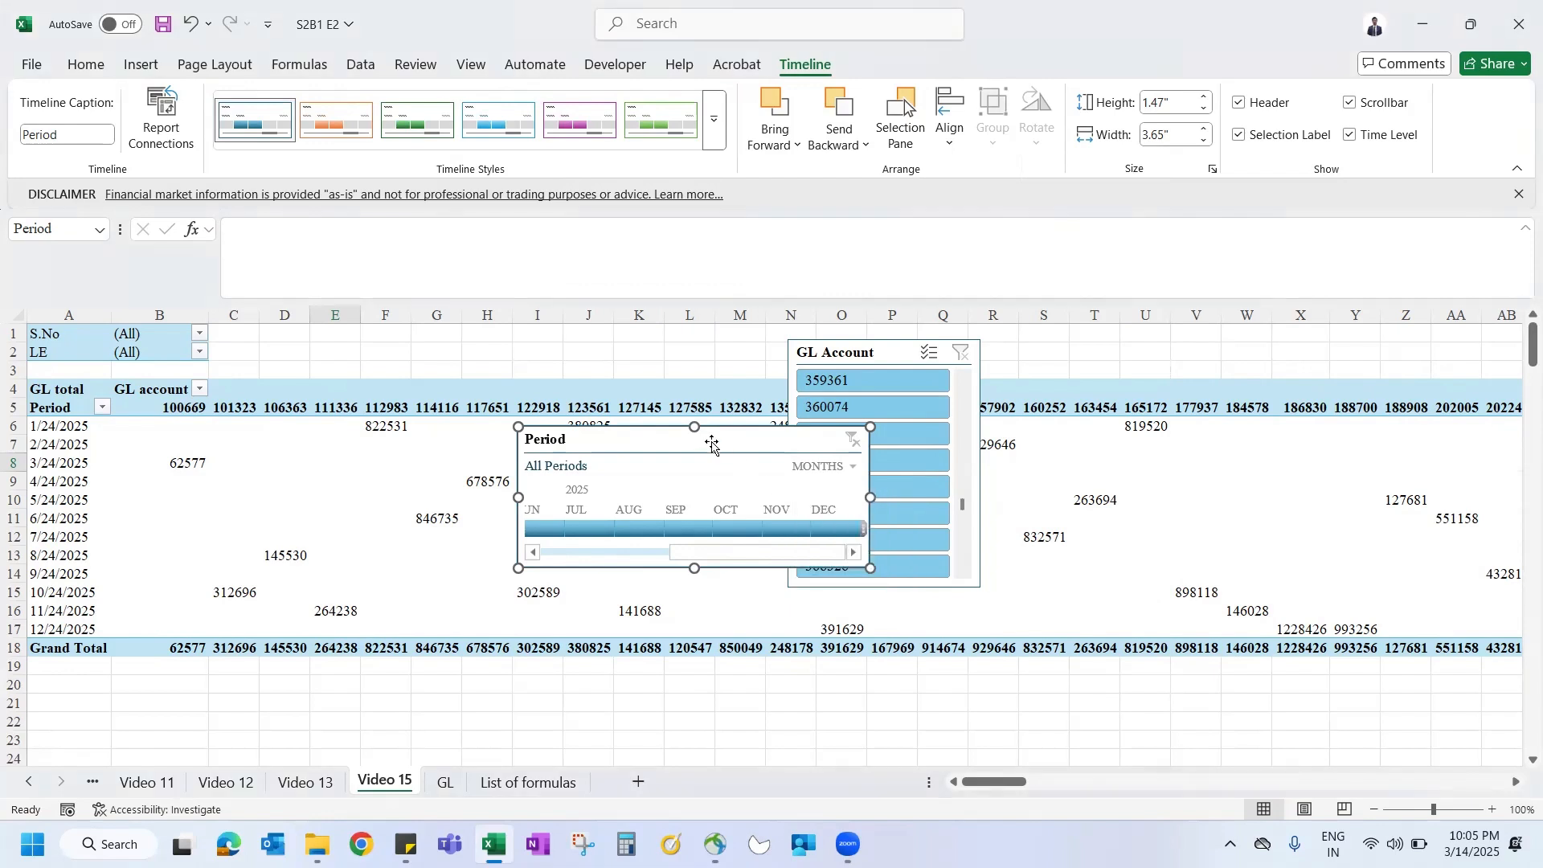
{"action": "left_click", "coordinate": [641, 524]}
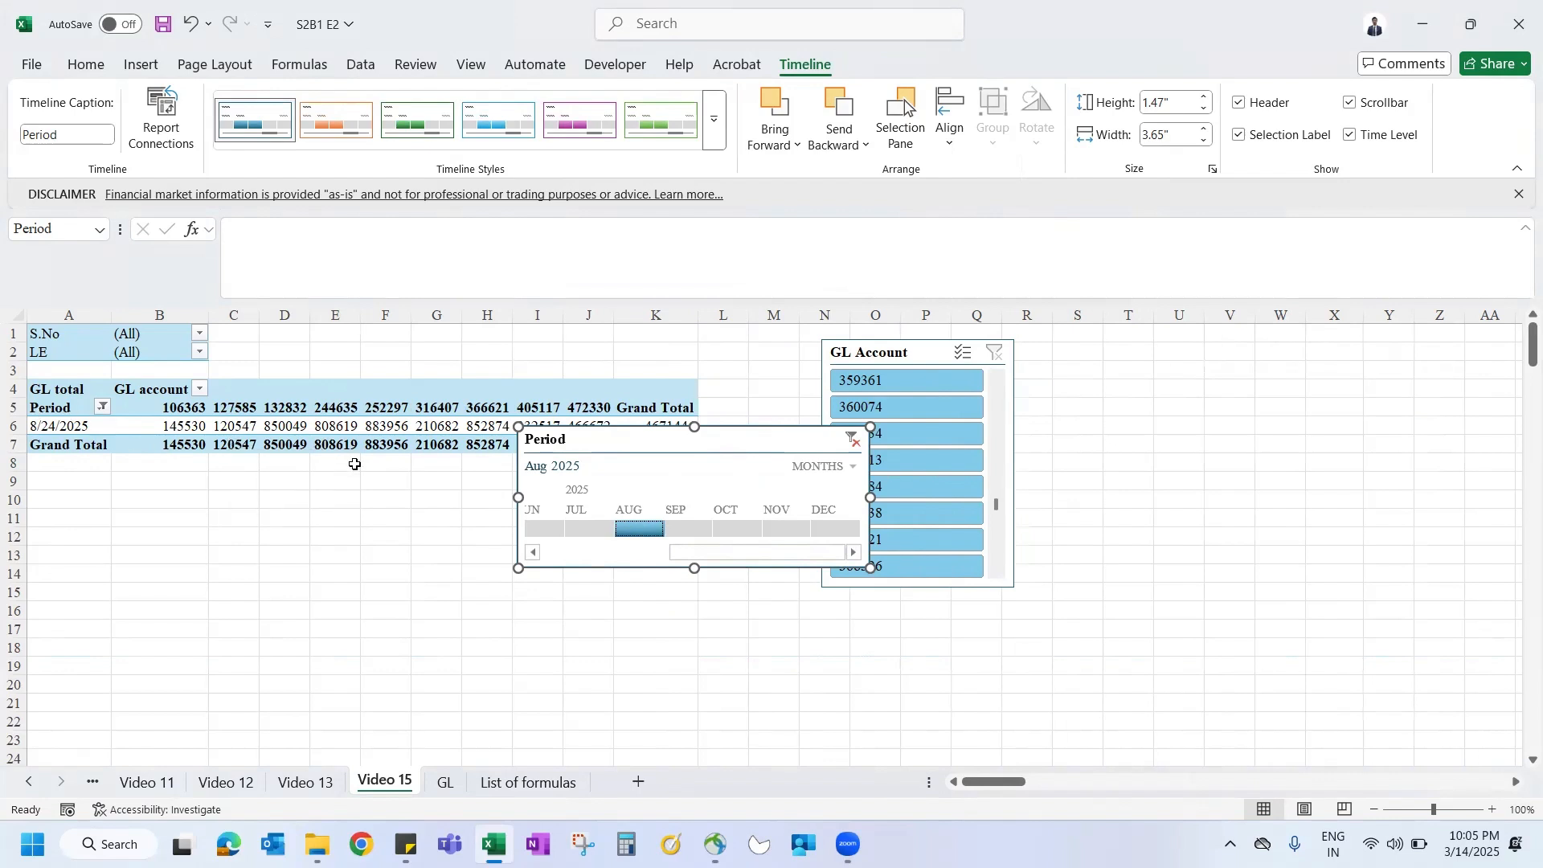
{"action": "left_click", "coordinate": [786, 529]}
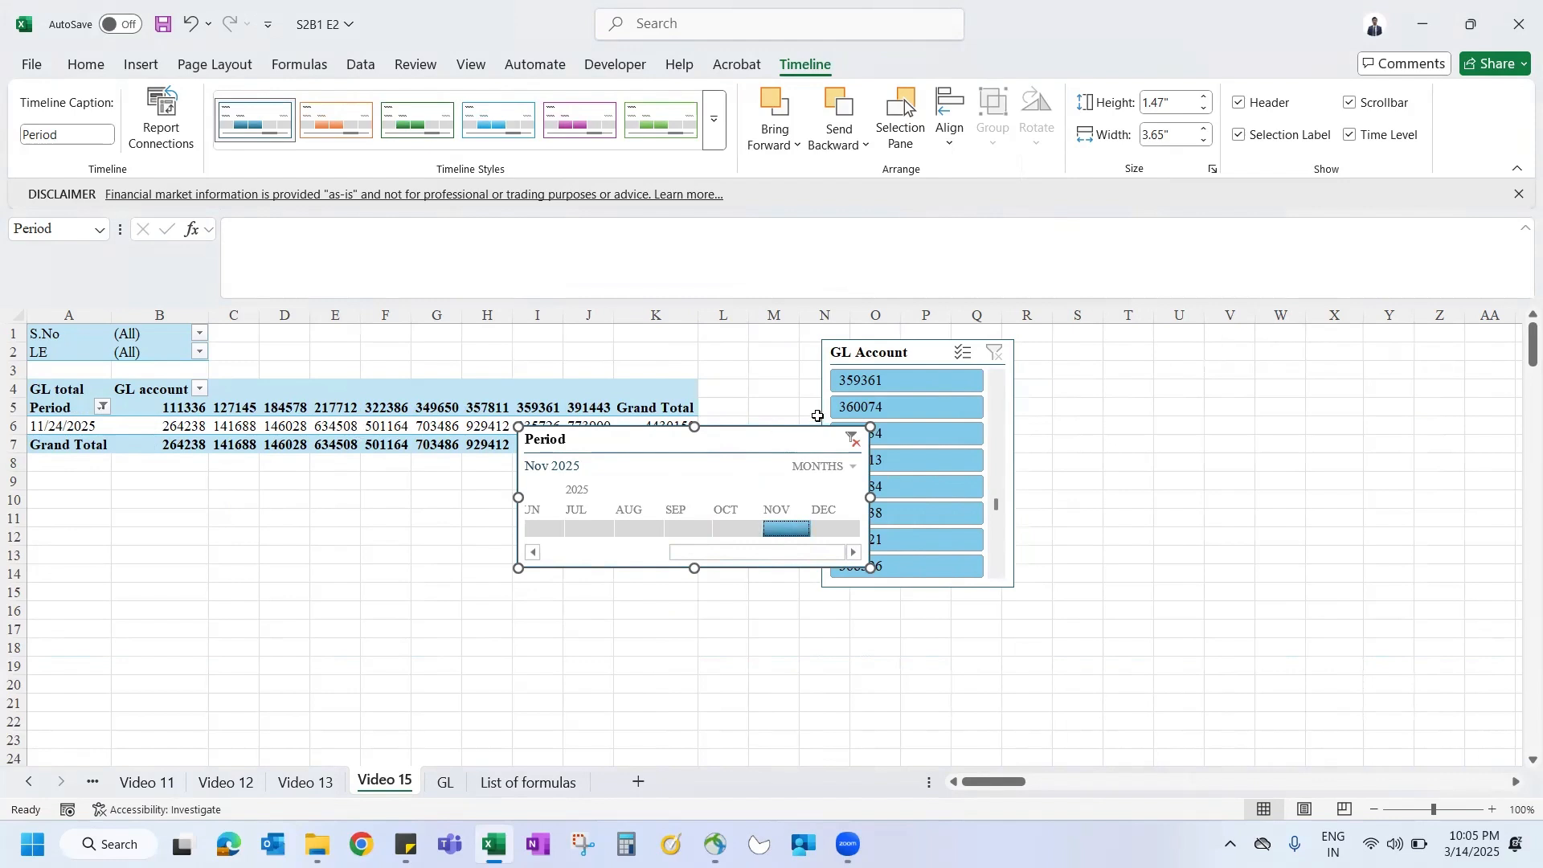
Step: Switch the Period timeline to quarters and filter the pivot table to Q1 2025
{"action": "left_click", "coordinate": [826, 466]}
{"action": "left_click", "coordinate": [856, 521]}
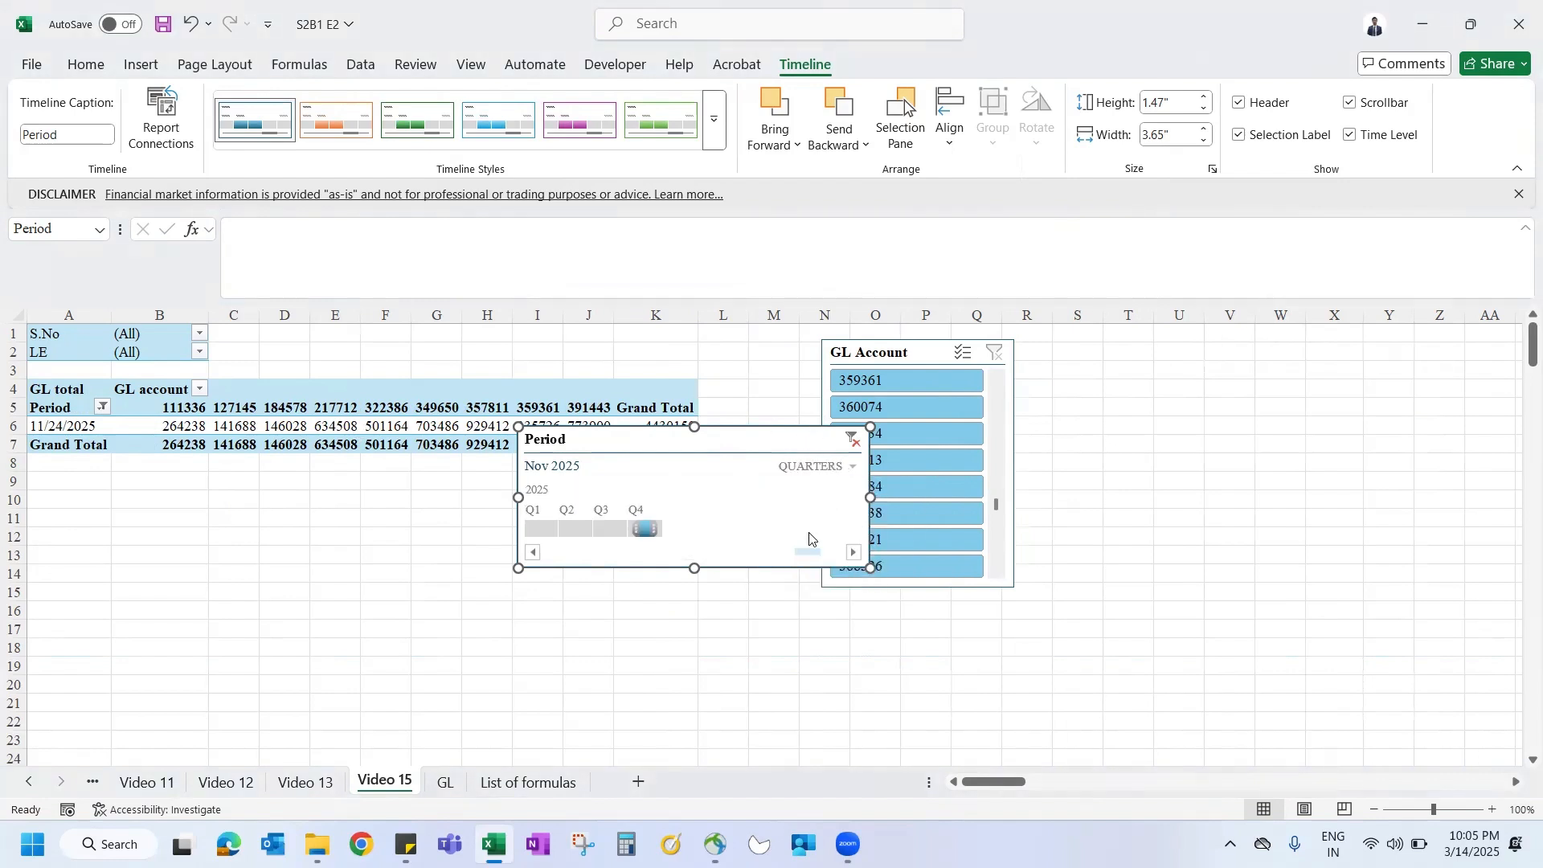
{"action": "left_click", "coordinate": [543, 529]}
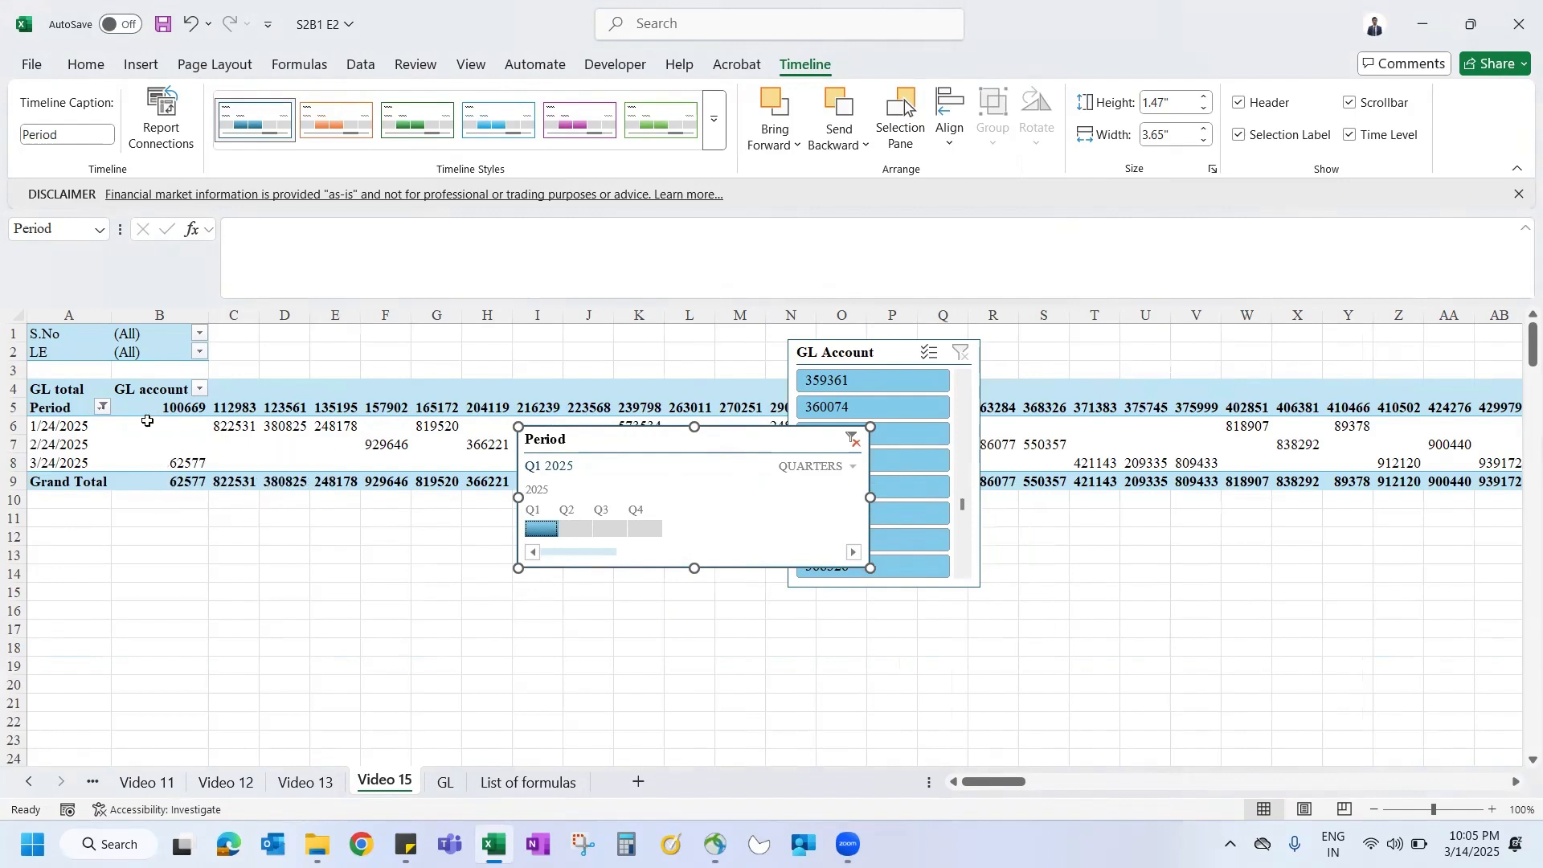
Step: Filter the pivot table to Q3 2025, and switch the Period timeline to years to filter it to 2025
{"action": "left_click", "coordinate": [608, 530]}
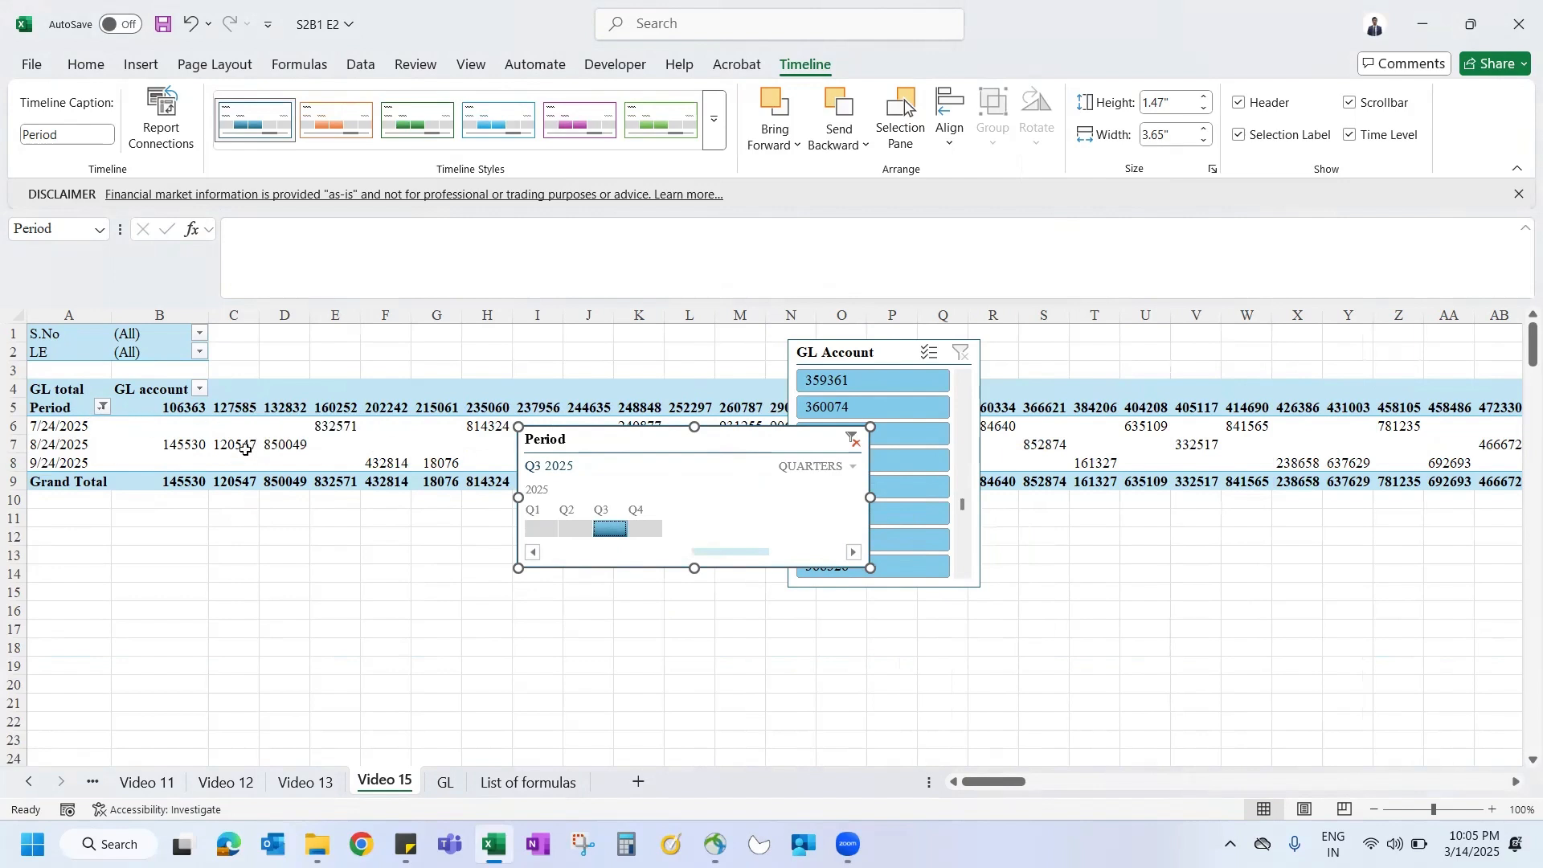
{"action": "left_click", "coordinate": [815, 466]}
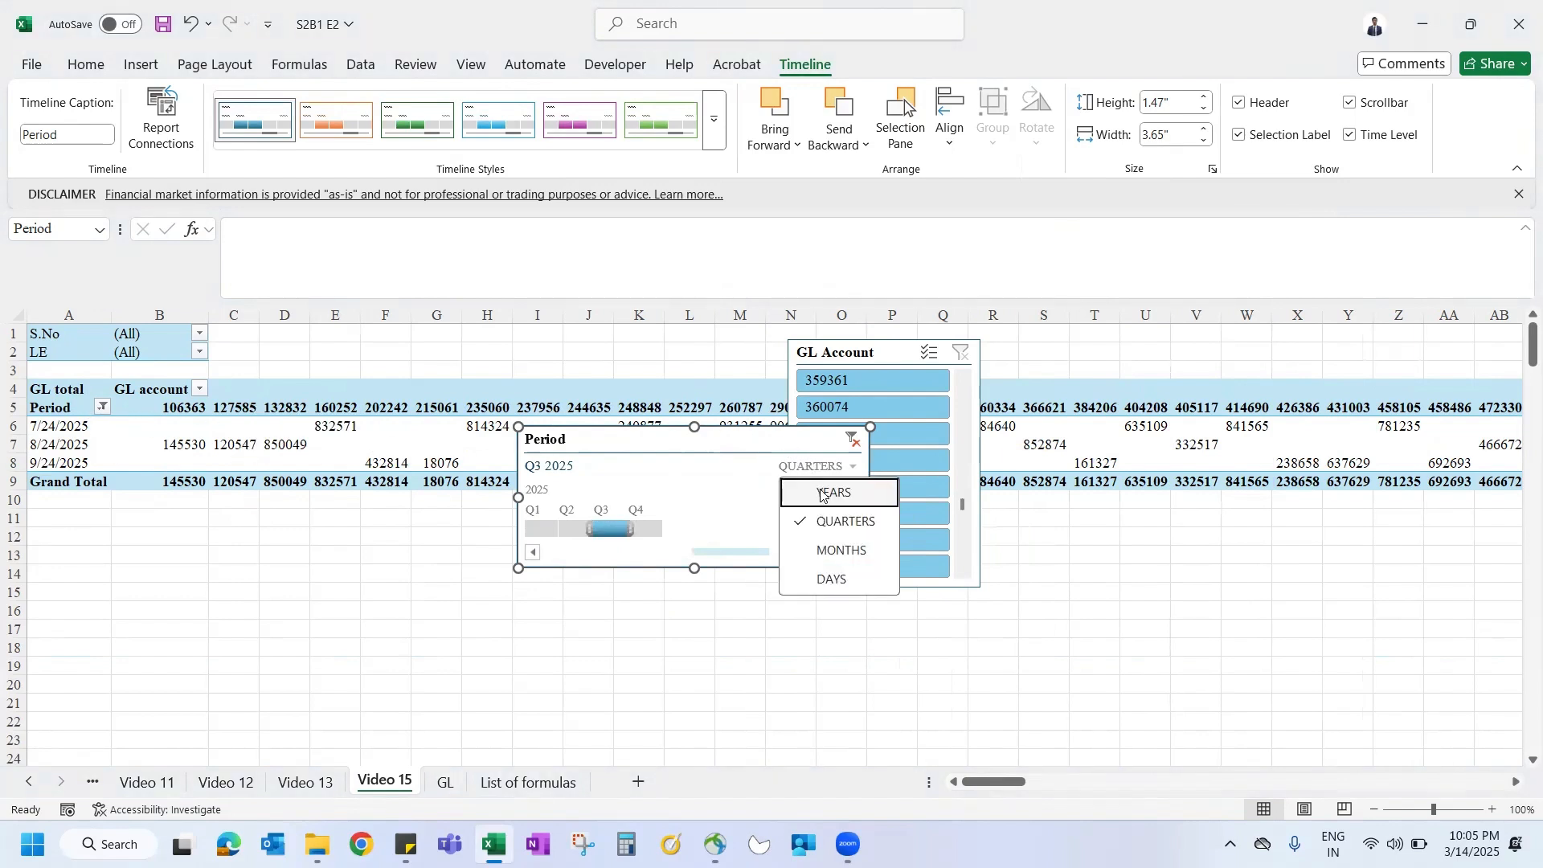
{"action": "left_click", "coordinate": [822, 494]}
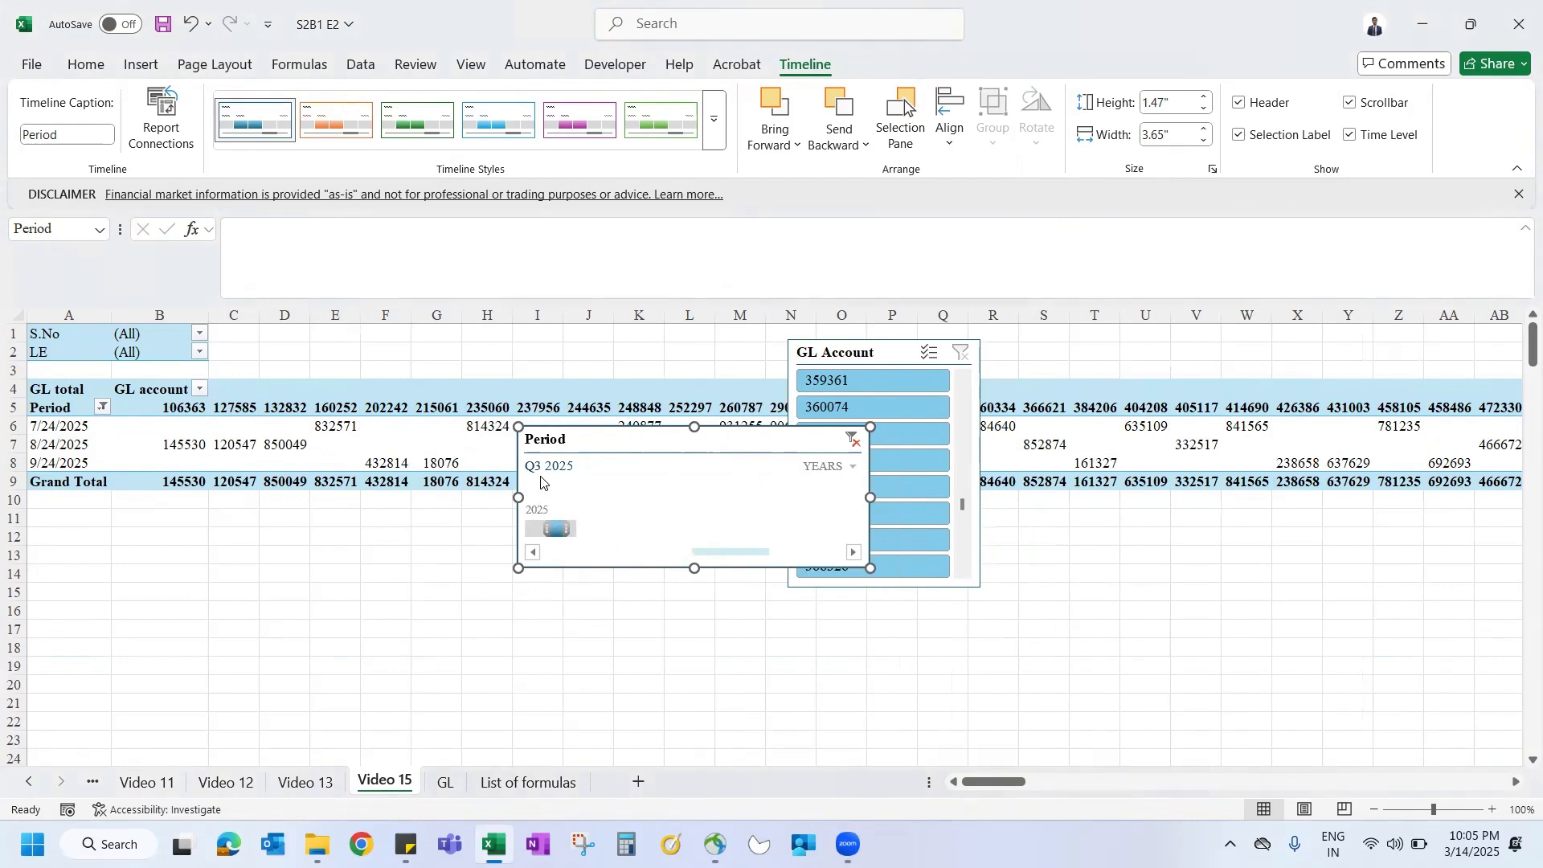
{"action": "left_click", "coordinate": [538, 530]}
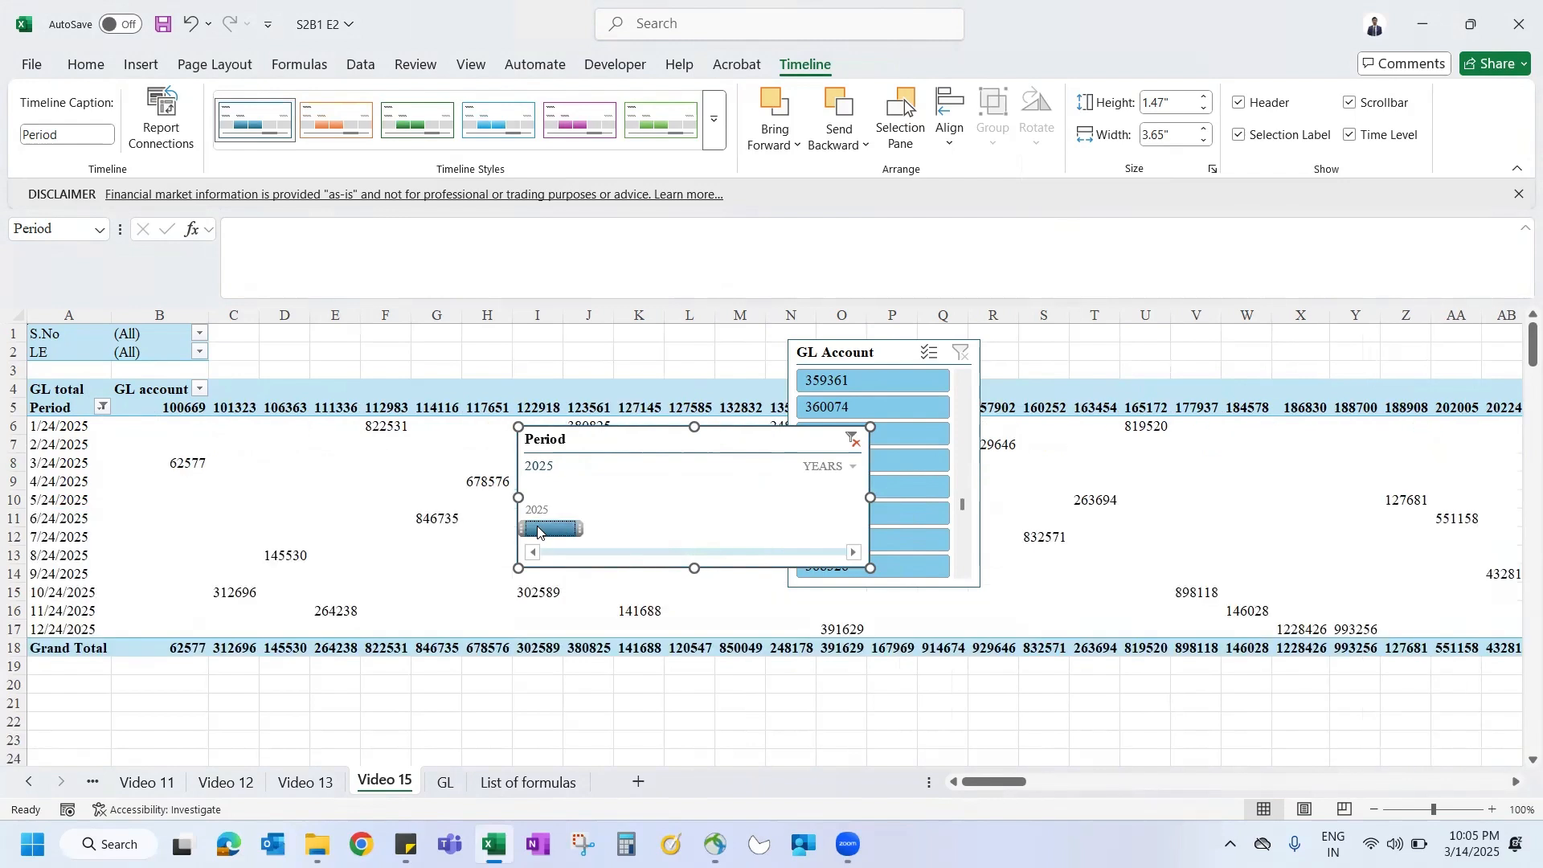
Step: Switch the Period timeline to days and filter the pivot table to Jan 18, 2025
{"action": "left_click", "coordinate": [840, 467]}
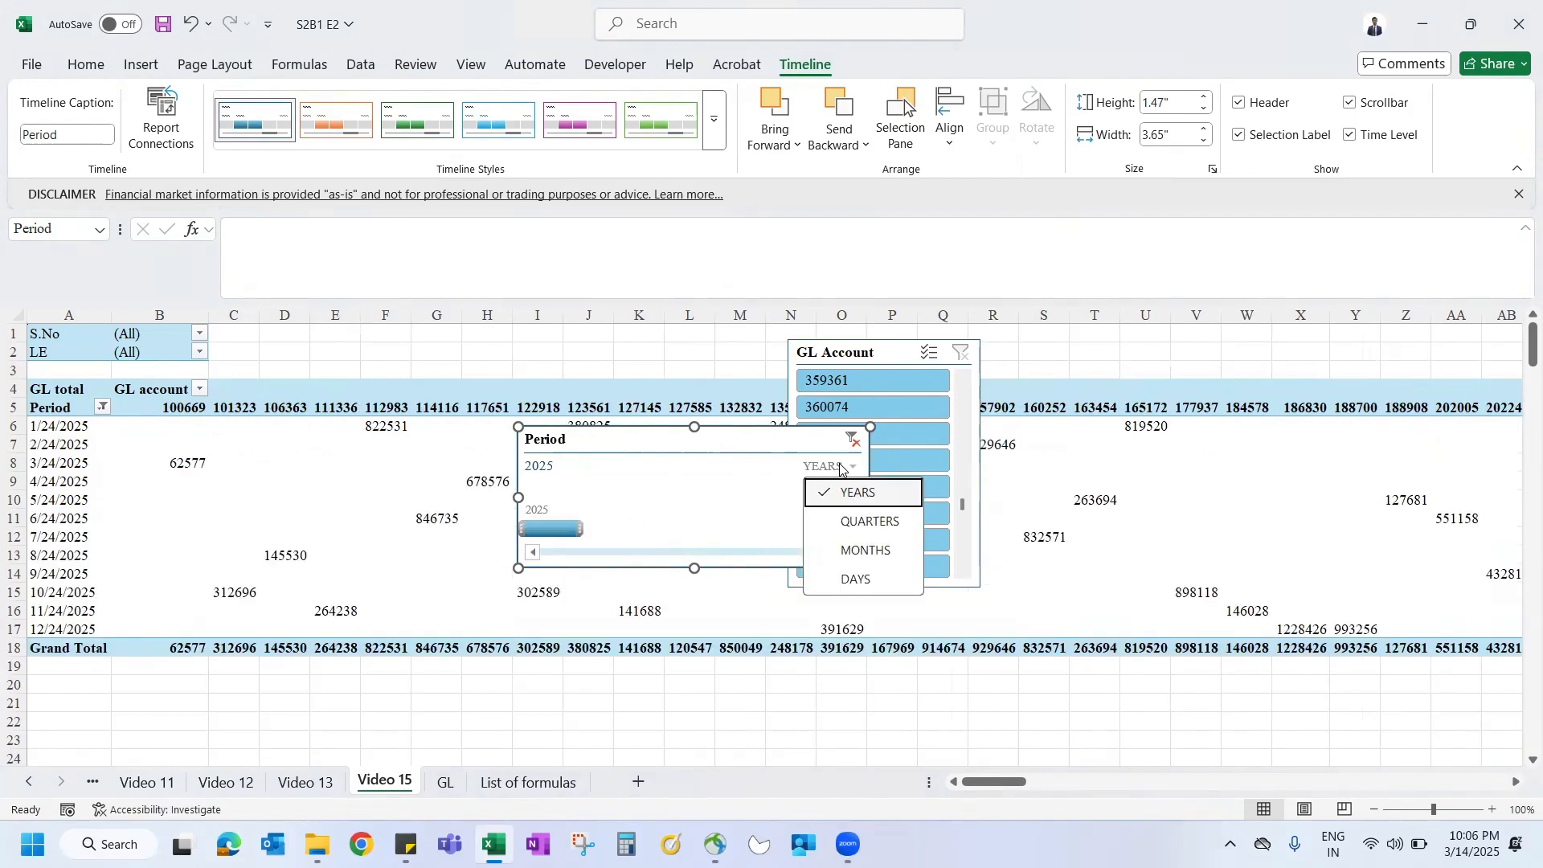
{"action": "left_click", "coordinate": [858, 580]}
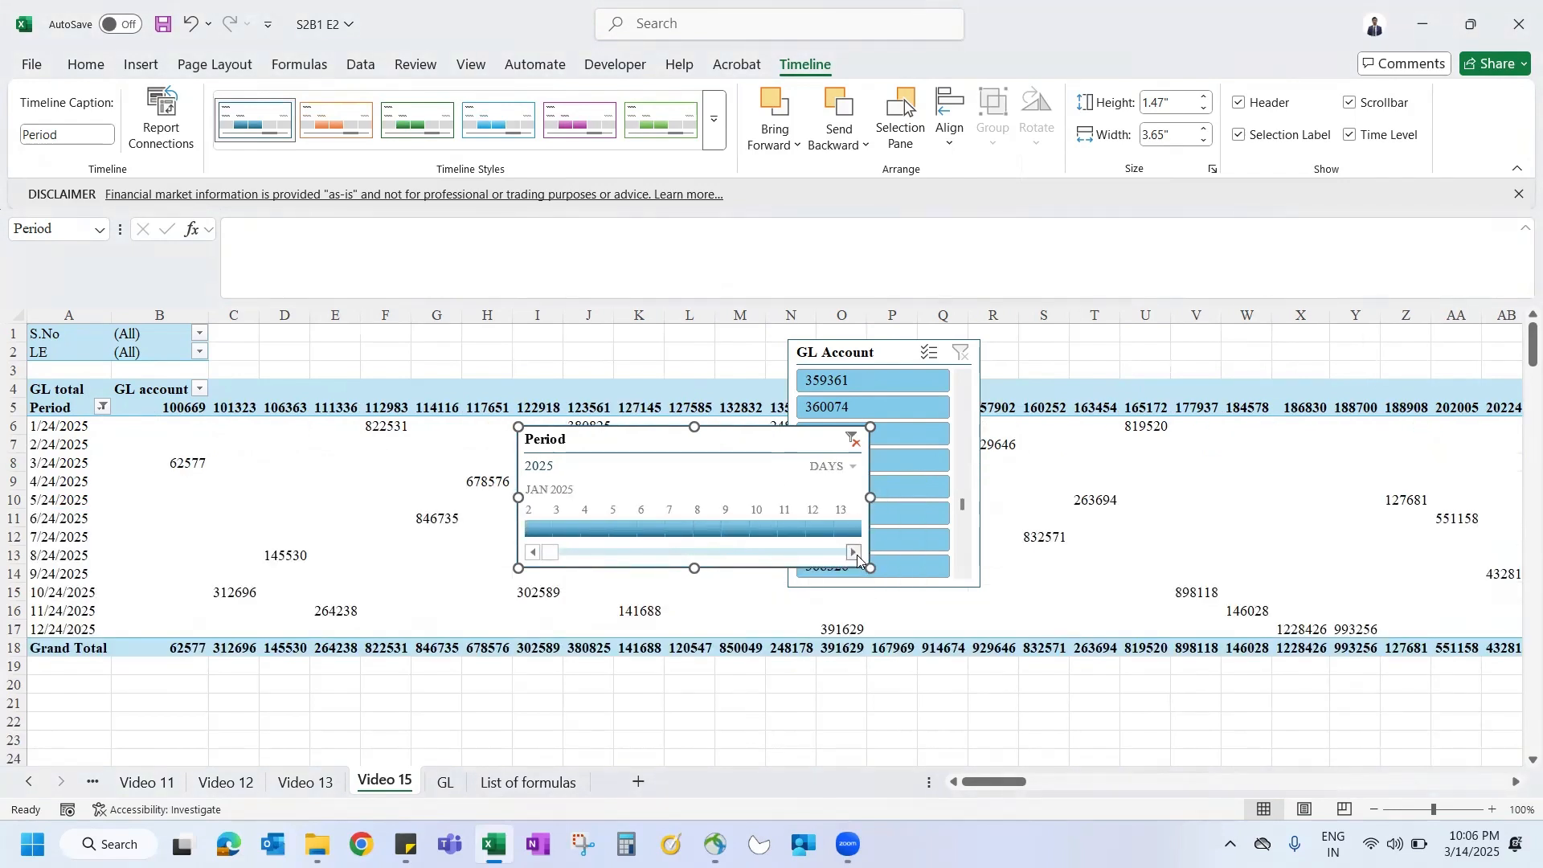
{"action": "left_click", "coordinate": [856, 554]}
{"action": "left_click", "coordinate": [856, 554]}
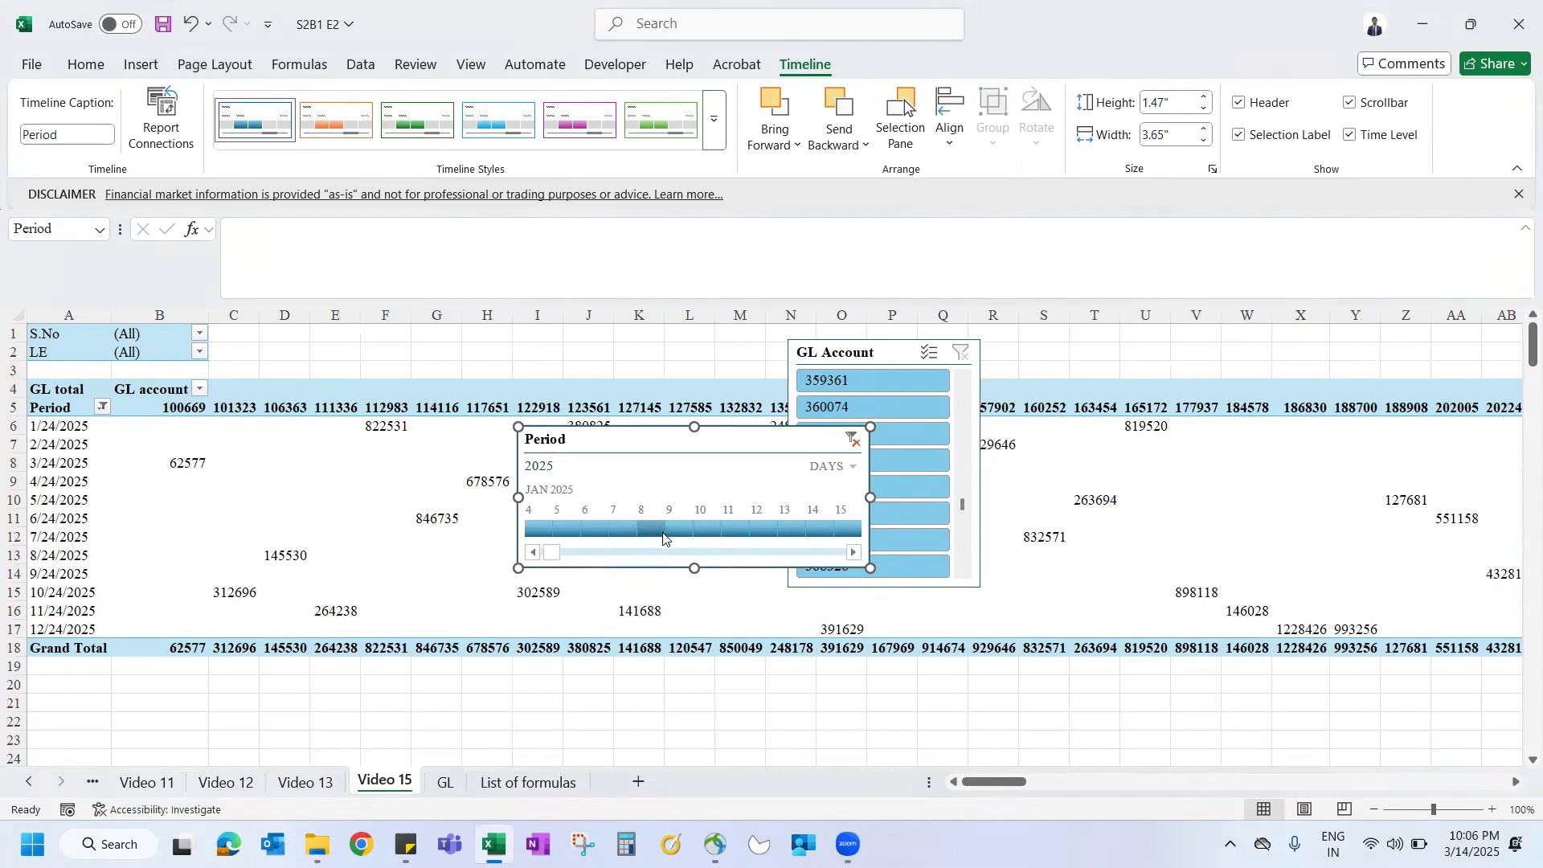
{"action": "left_click", "coordinate": [856, 551]}
{"action": "left_click", "coordinate": [857, 552]}
{"action": "left_click", "coordinate": [857, 552]}
{"action": "left_click", "coordinate": [857, 552]}
{"action": "left_click", "coordinate": [856, 552]}
{"action": "left_click", "coordinate": [793, 529]}
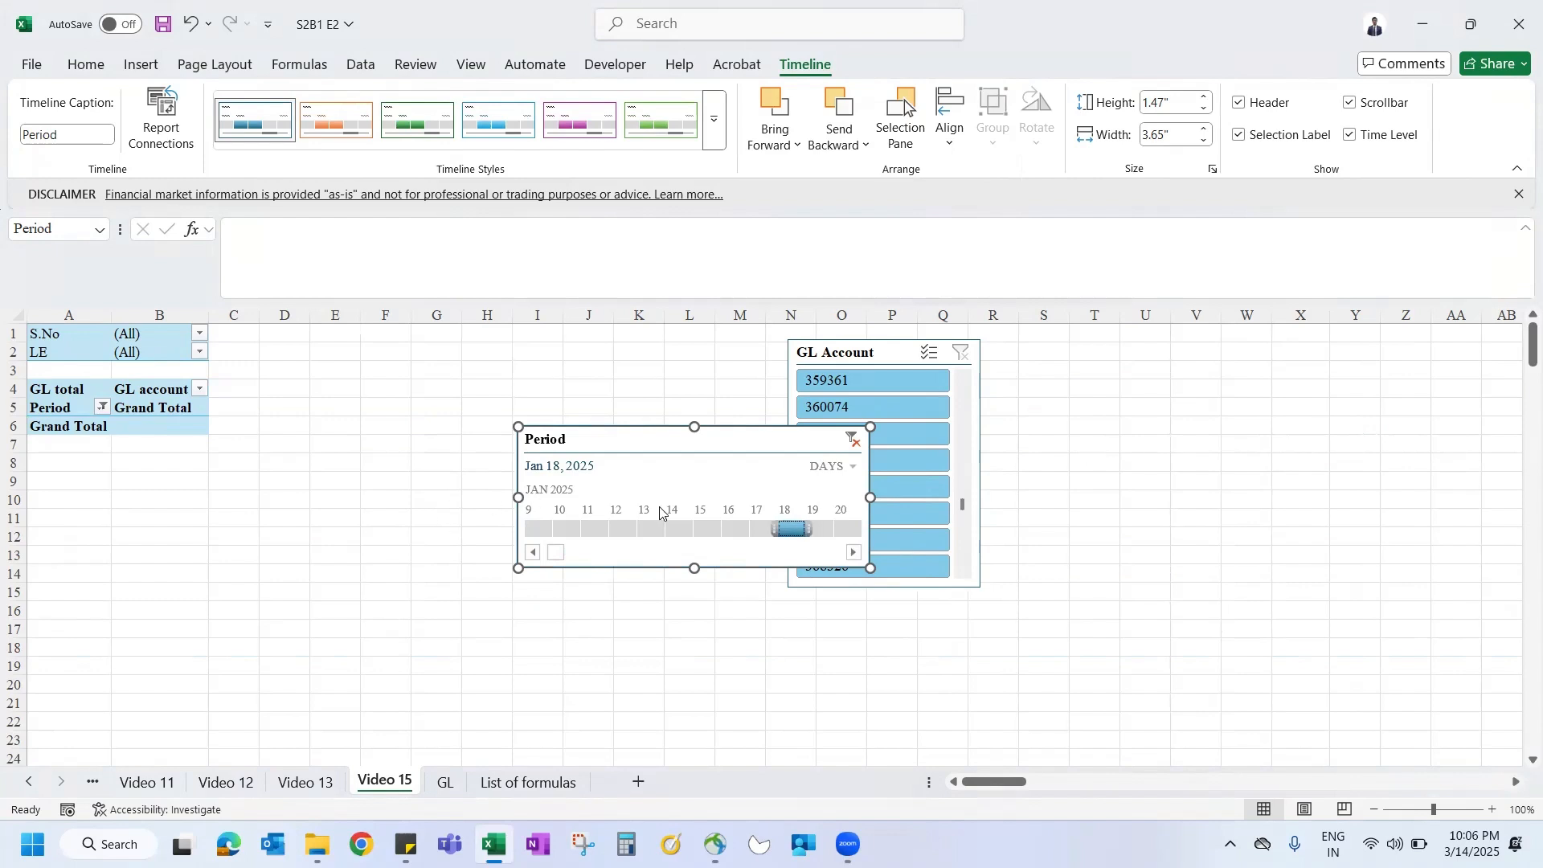
Step: Filter the pivot table to Jan 24, 2025 with the Period timeline and clear the timeline's filter
{"action": "left_click", "coordinate": [853, 555]}
{"action": "left_click", "coordinate": [853, 554]}
{"action": "left_click", "coordinate": [854, 554]}
{"action": "left_click", "coordinate": [853, 554]}
{"action": "left_click", "coordinate": [853, 555]}
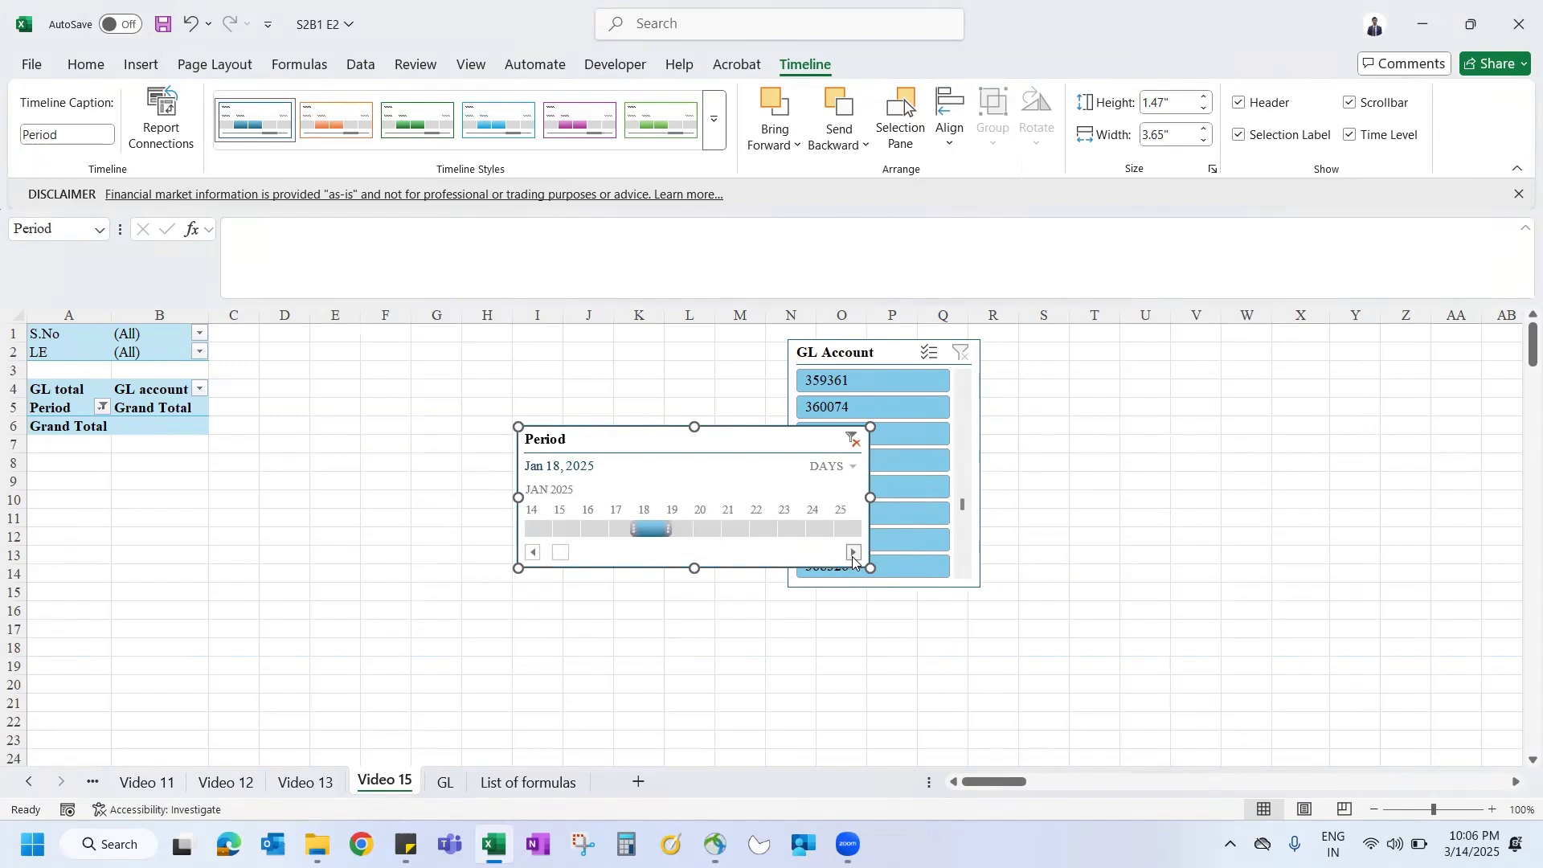
{"action": "left_click", "coordinate": [853, 554]}
{"action": "left_click", "coordinate": [853, 554]}
{"action": "left_click", "coordinate": [760, 528]}
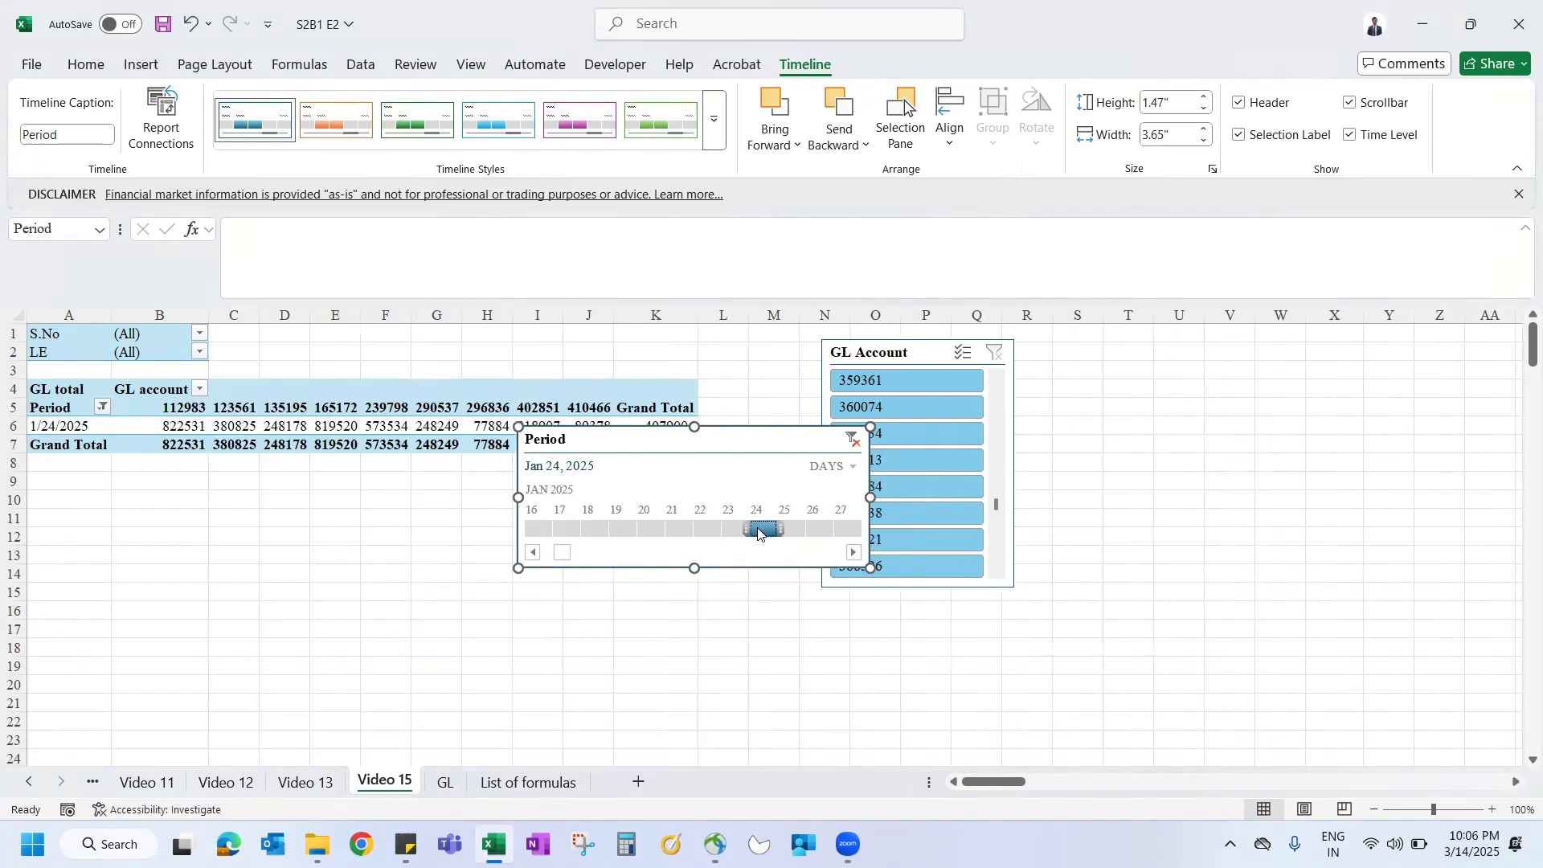
{"action": "left_click", "coordinate": [850, 467]}
{"action": "left_click", "coordinate": [852, 436]}
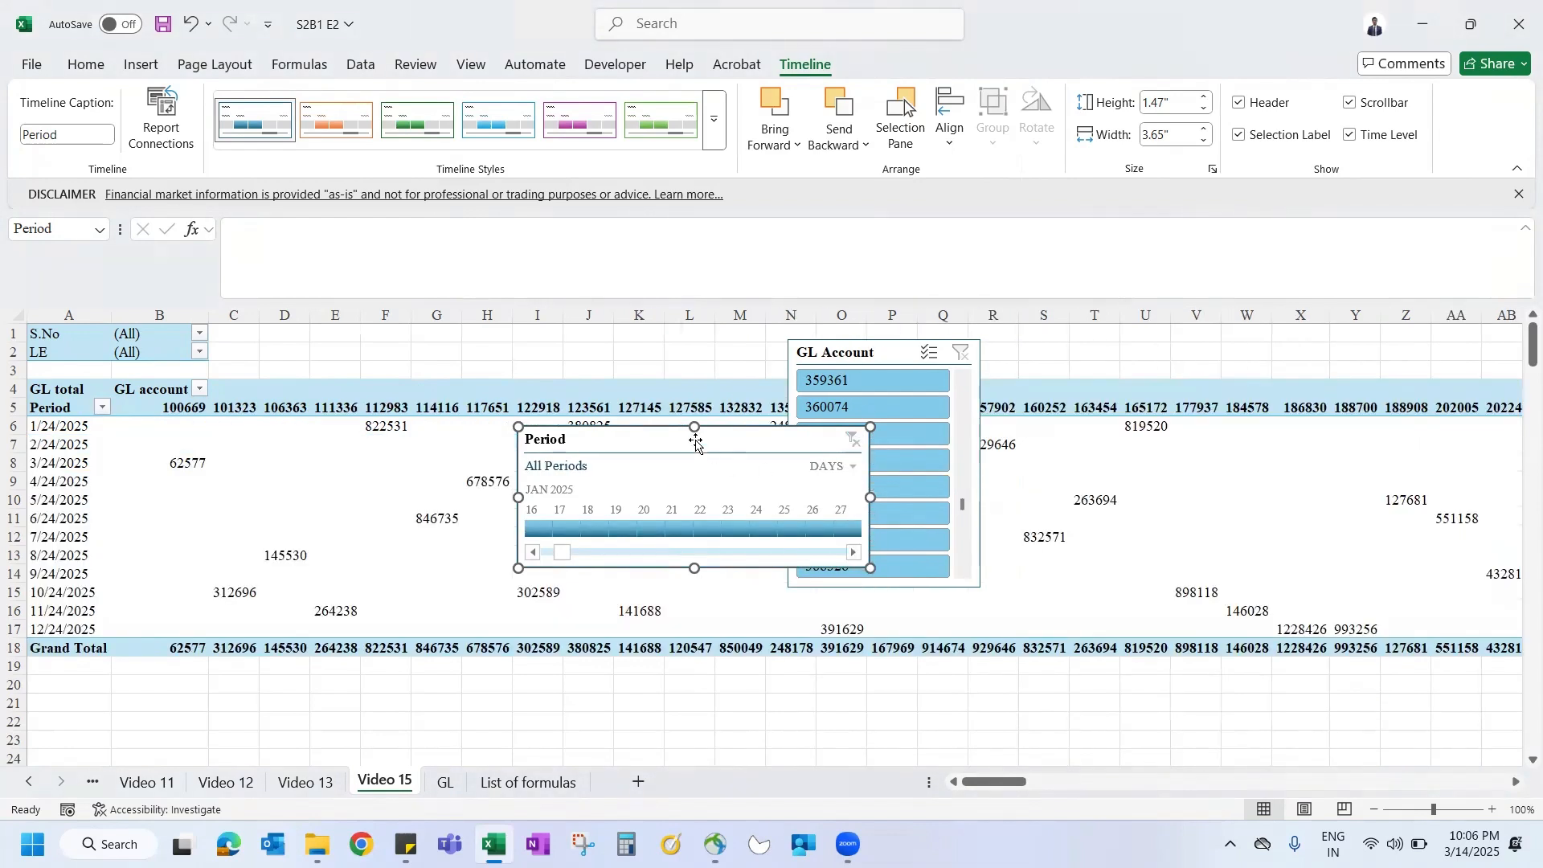
Step: Disconnect the Period timeline from the GL summary pivot table in its filter connections
{"action": "left_click", "coordinate": [385, 464]}
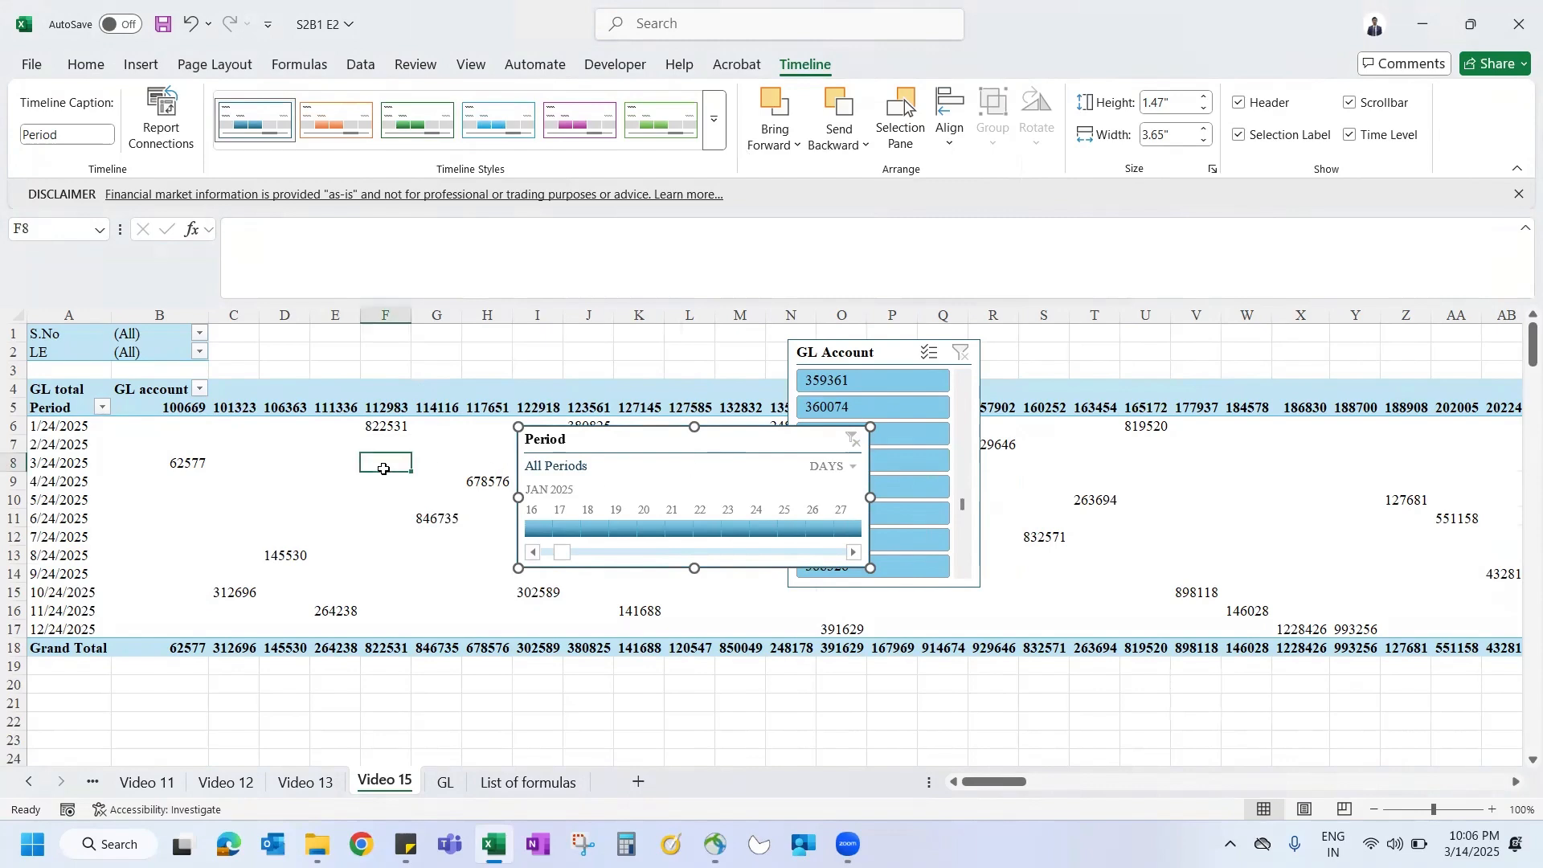
{"action": "left_click", "coordinate": [803, 65]}
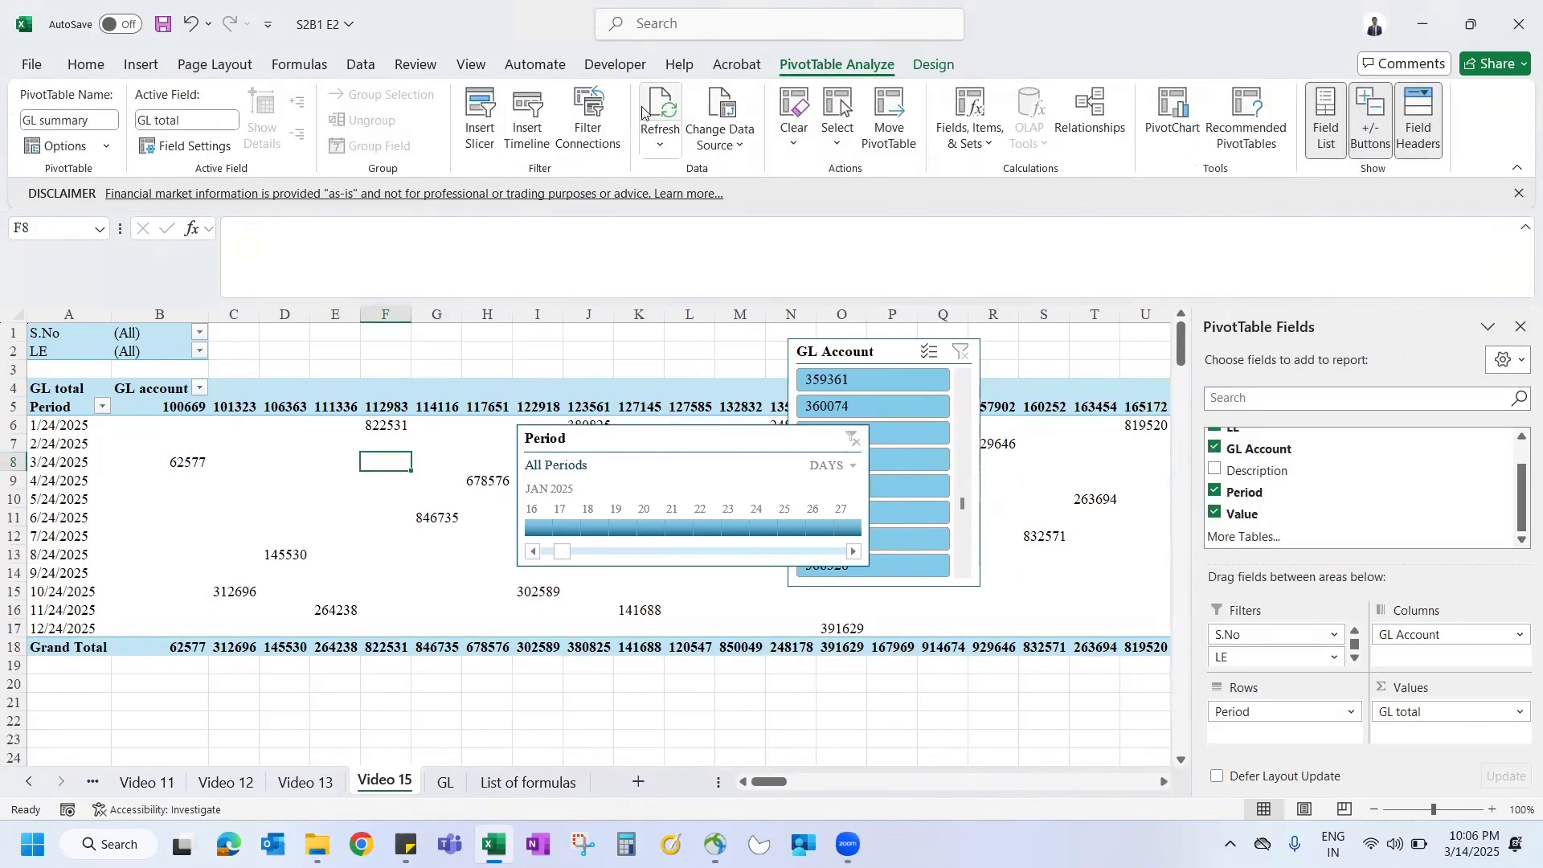
{"action": "left_click", "coordinate": [590, 117]}
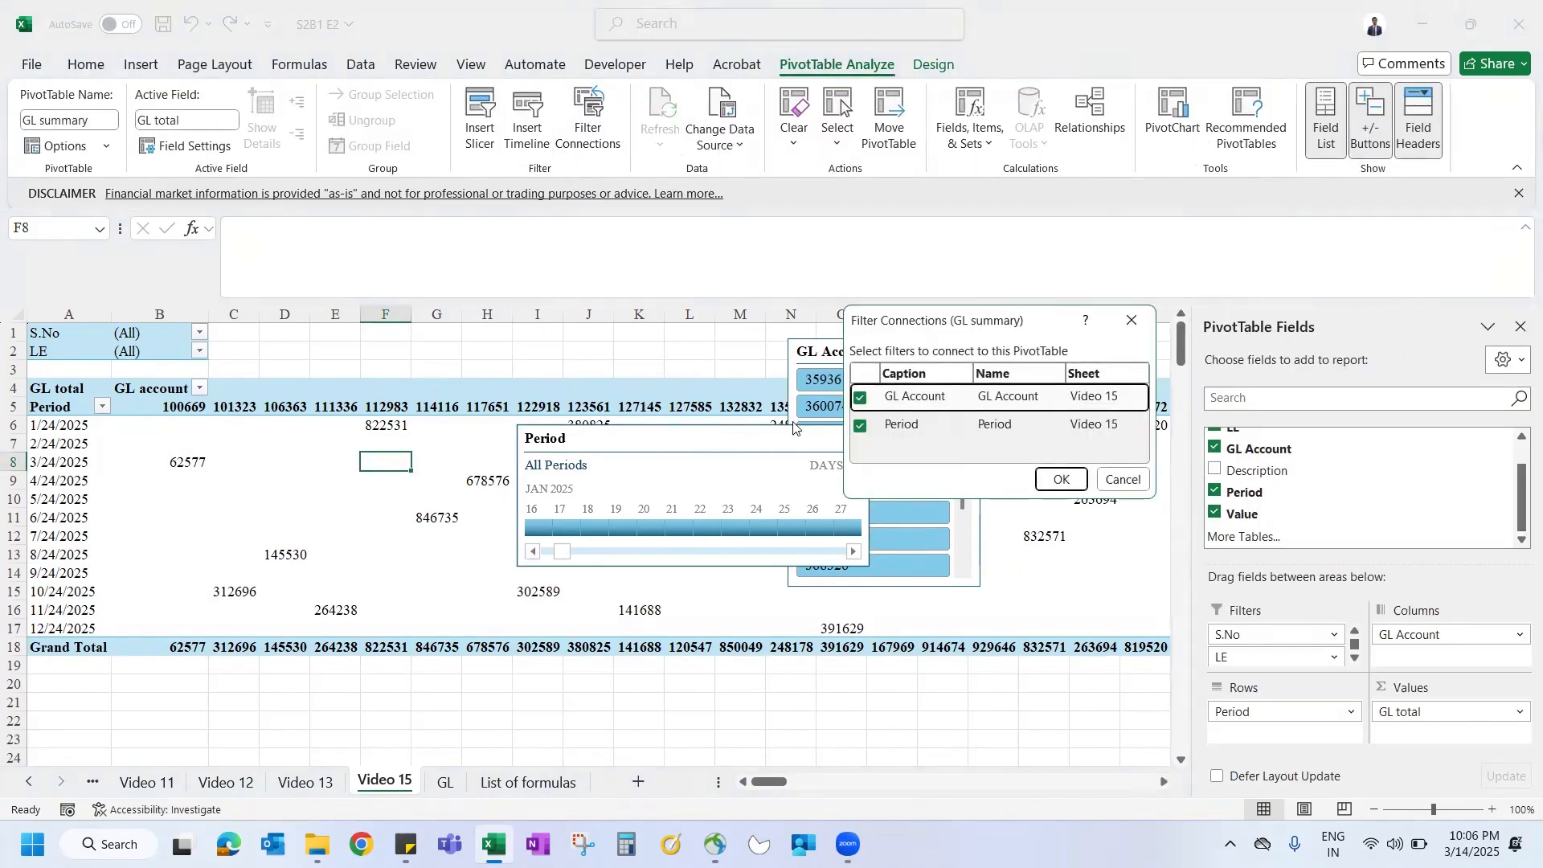
{"action": "left_click_drag", "start_coordinate": [971, 320], "coordinate": [1095, 188]}
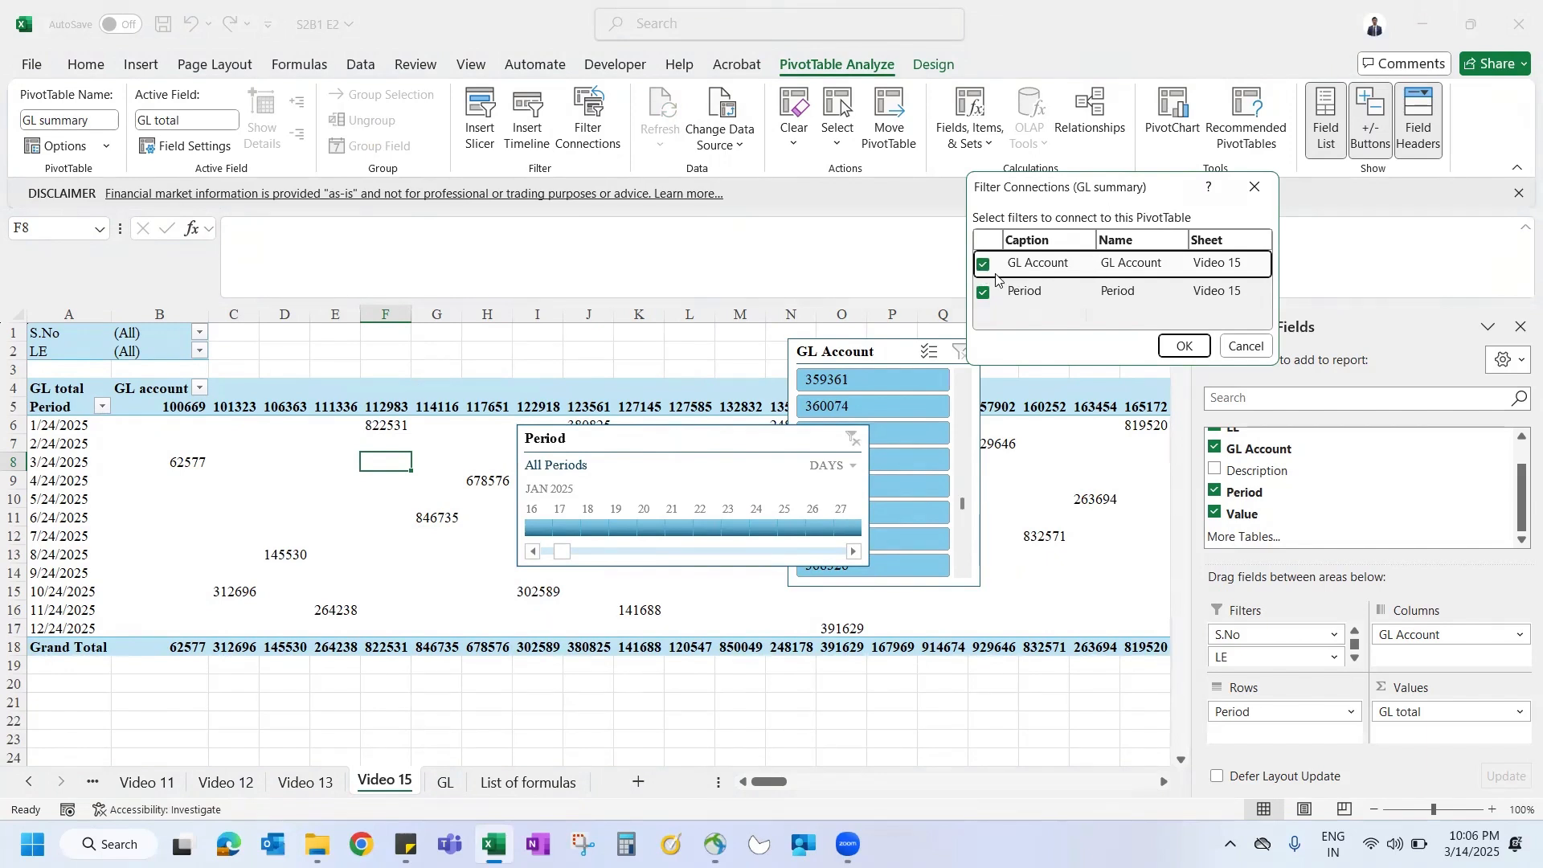
{"action": "left_click", "coordinate": [983, 294]}
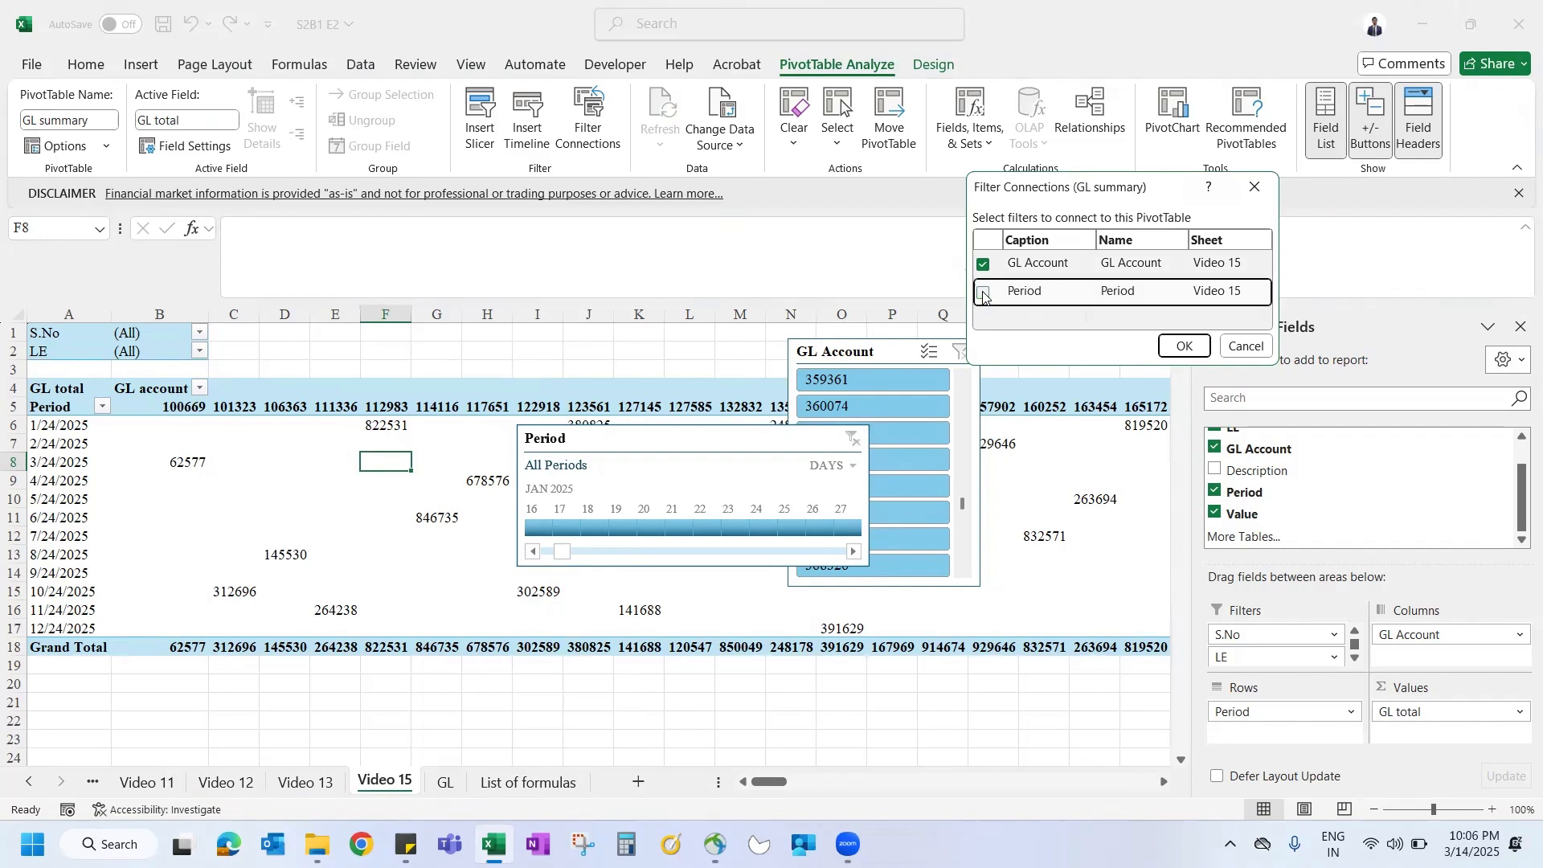
{"action": "left_click", "coordinate": [1183, 345]}
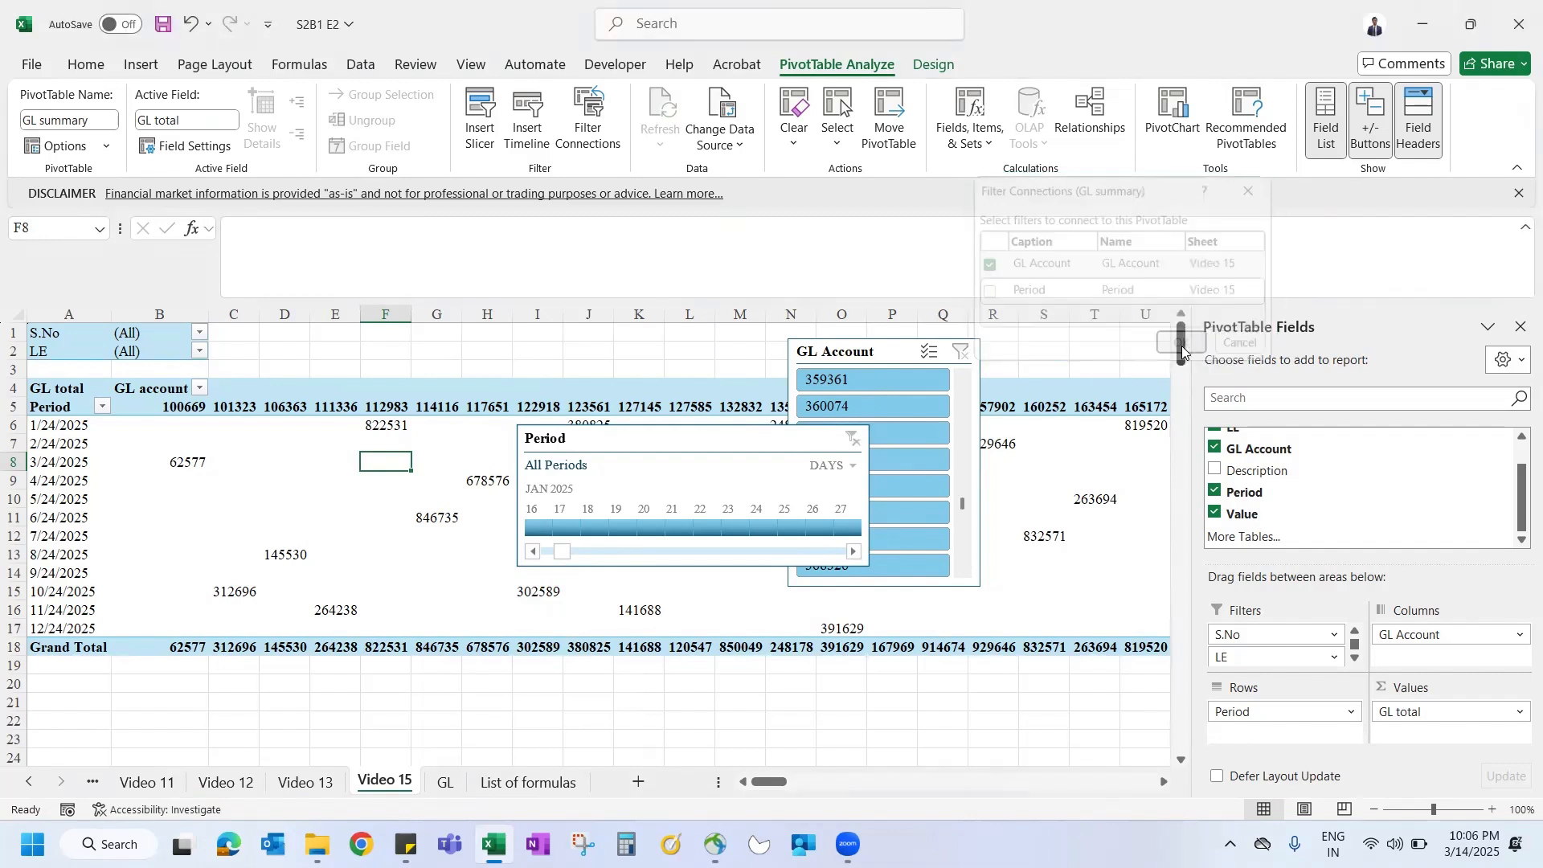
Step: Test the disconnected Period timeline with Jan 21 and Jan 18, 2025, and switch it to quarters with Q2 2025 selected
{"action": "left_click", "coordinate": [673, 528]}
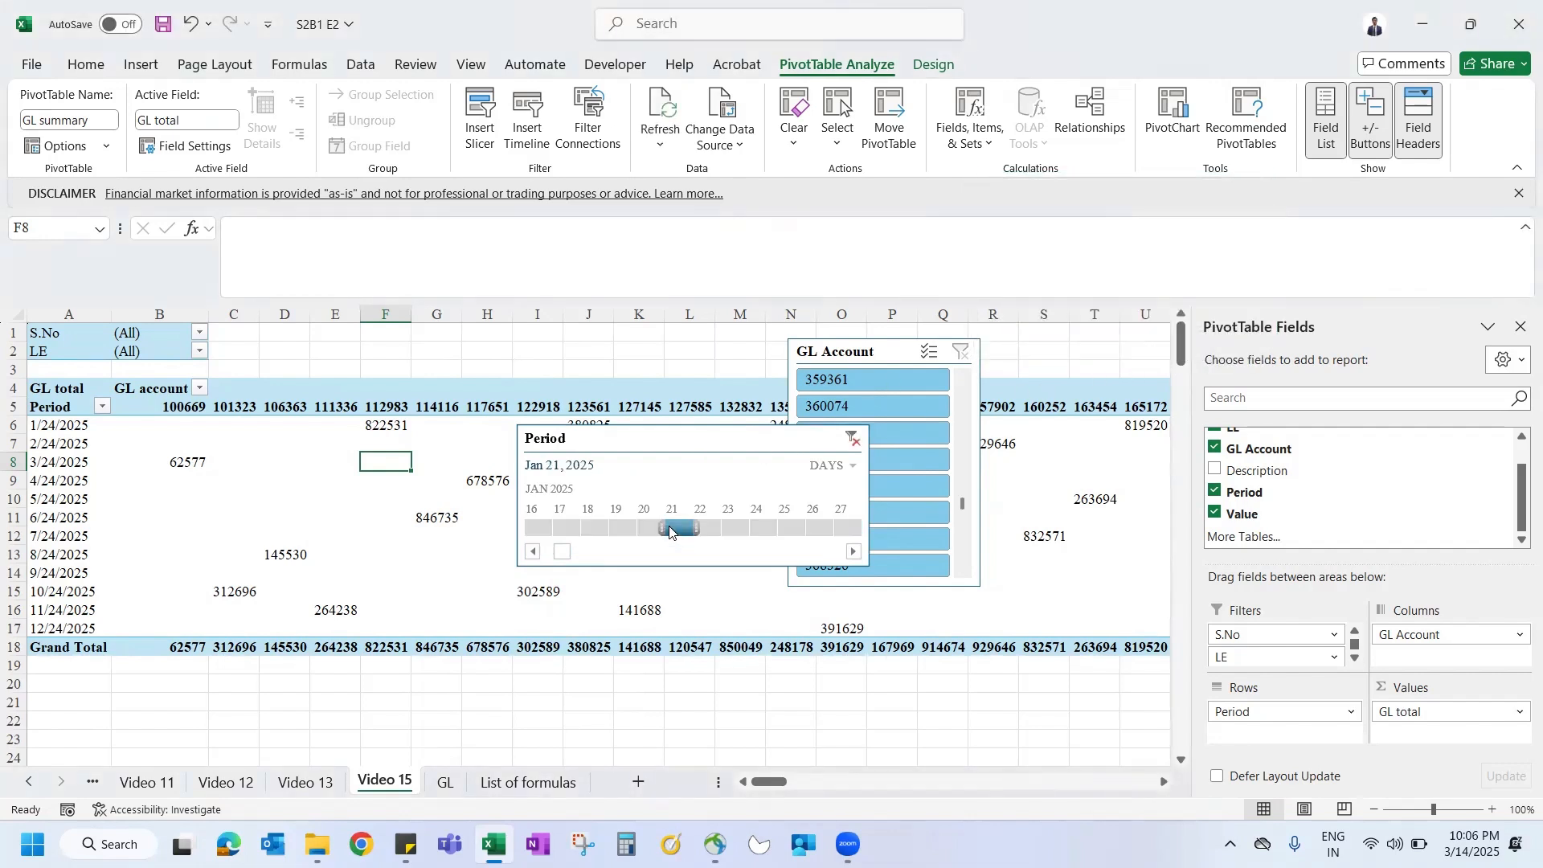
{"action": "left_click", "coordinate": [598, 528]}
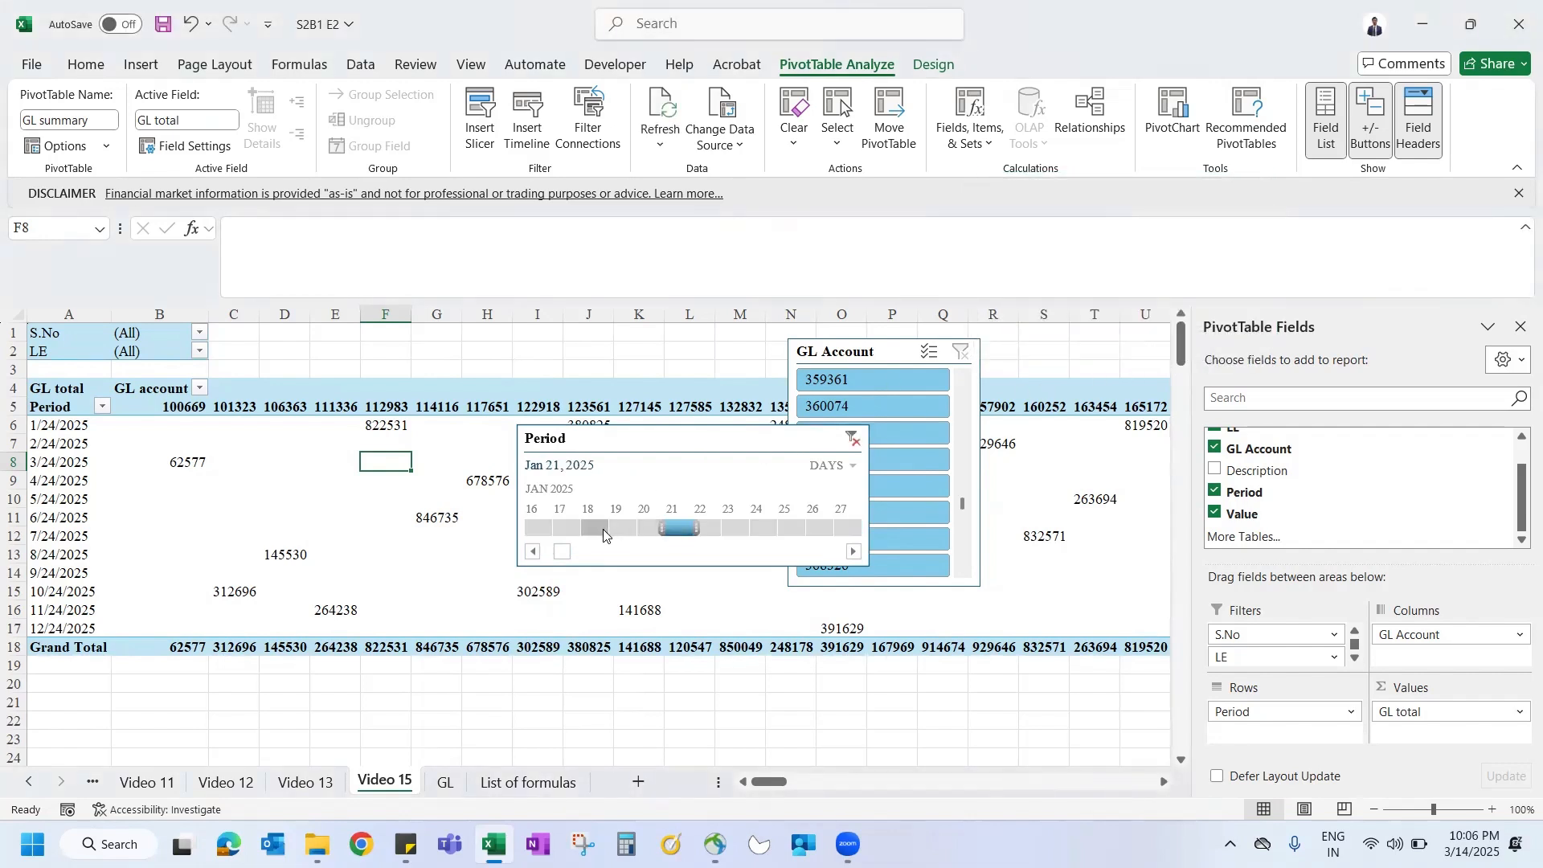
{"action": "left_click", "coordinate": [833, 465]}
{"action": "left_click", "coordinate": [856, 519]}
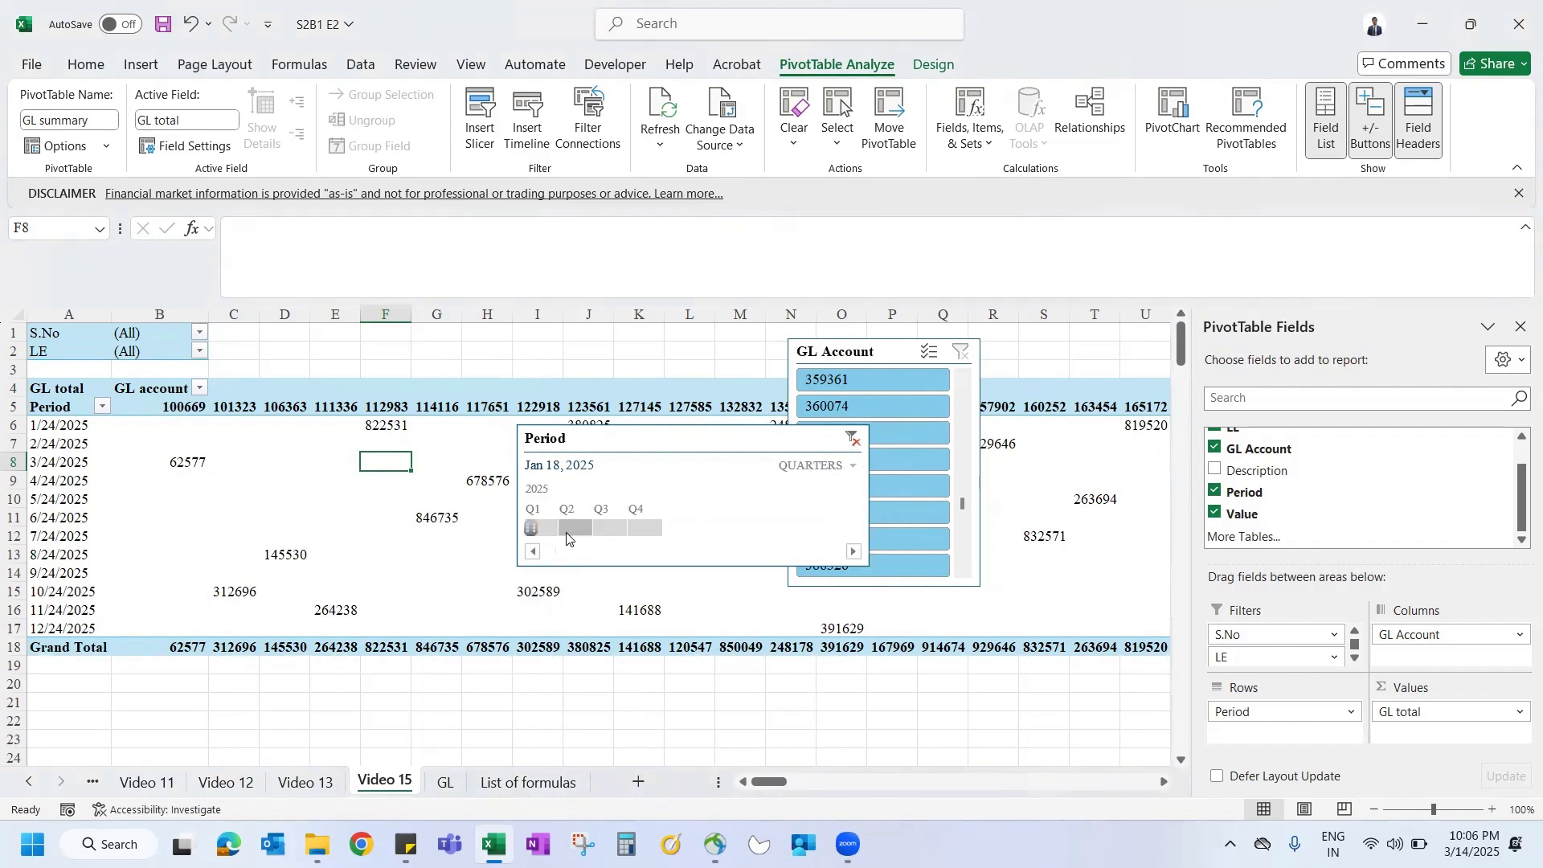
{"action": "left_click", "coordinate": [575, 528]}
{"action": "left_click", "coordinate": [786, 602]}
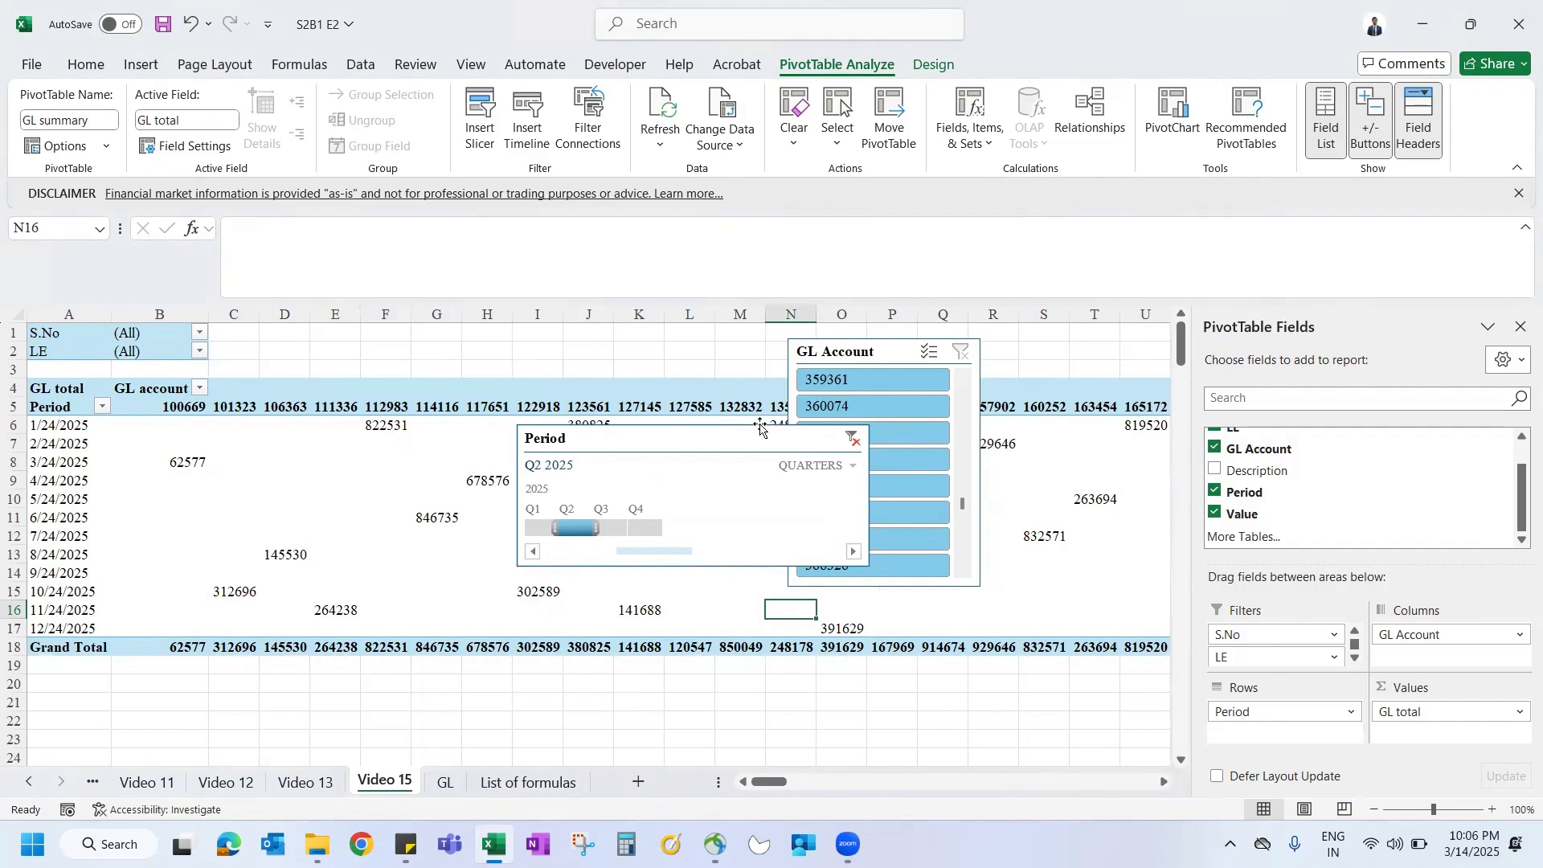
Step: Filter the pivot table to GL account 360074 and move the GL Account slicer clear of the Period timeline
{"action": "left_click", "coordinate": [915, 405]}
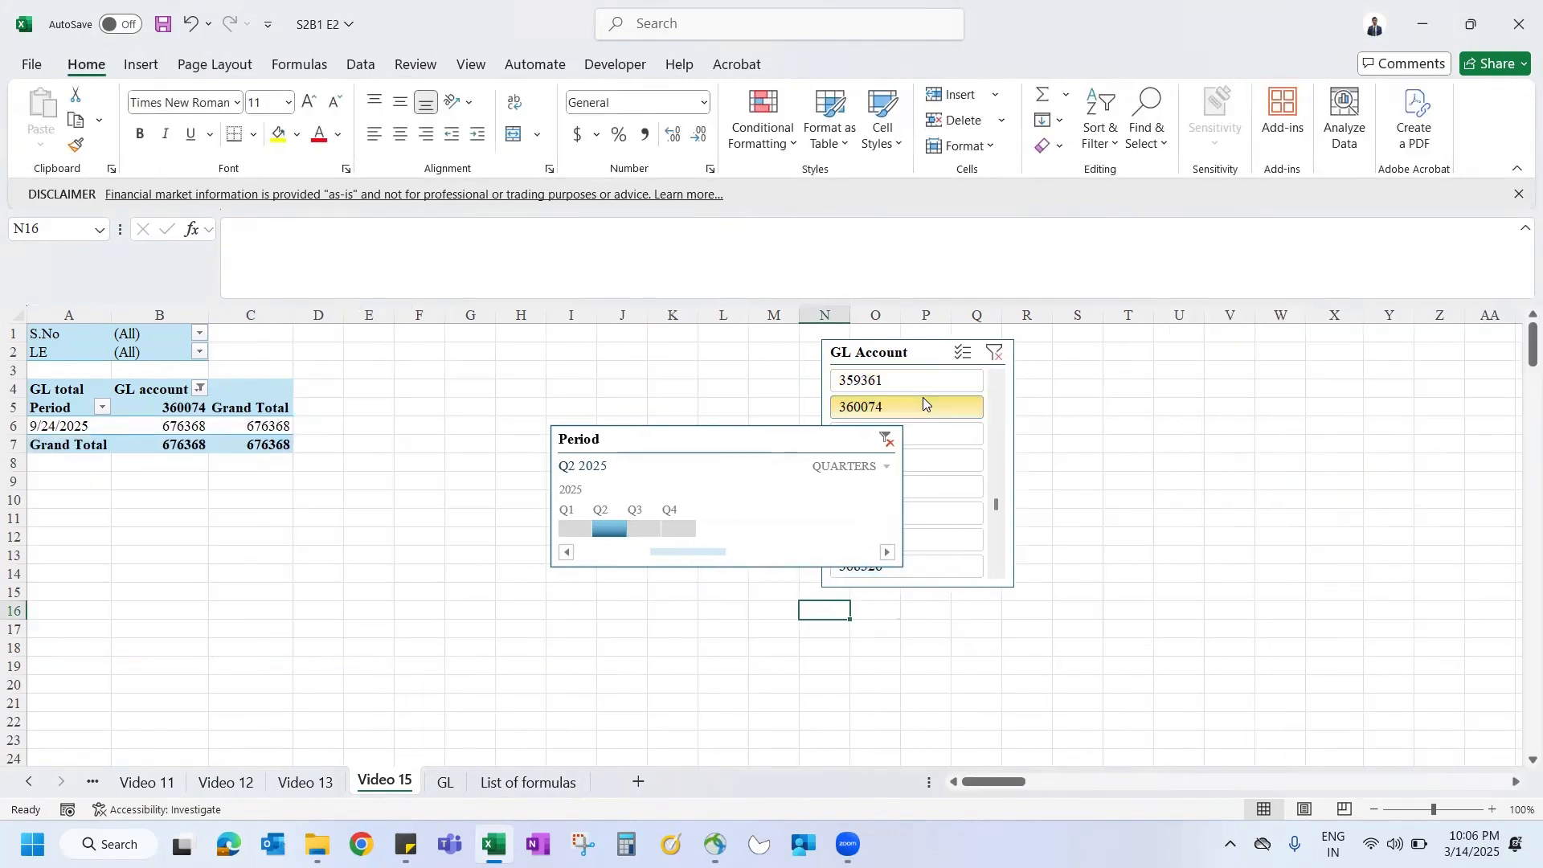
{"action": "left_click_drag", "start_coordinate": [905, 352], "coordinate": [999, 351]}
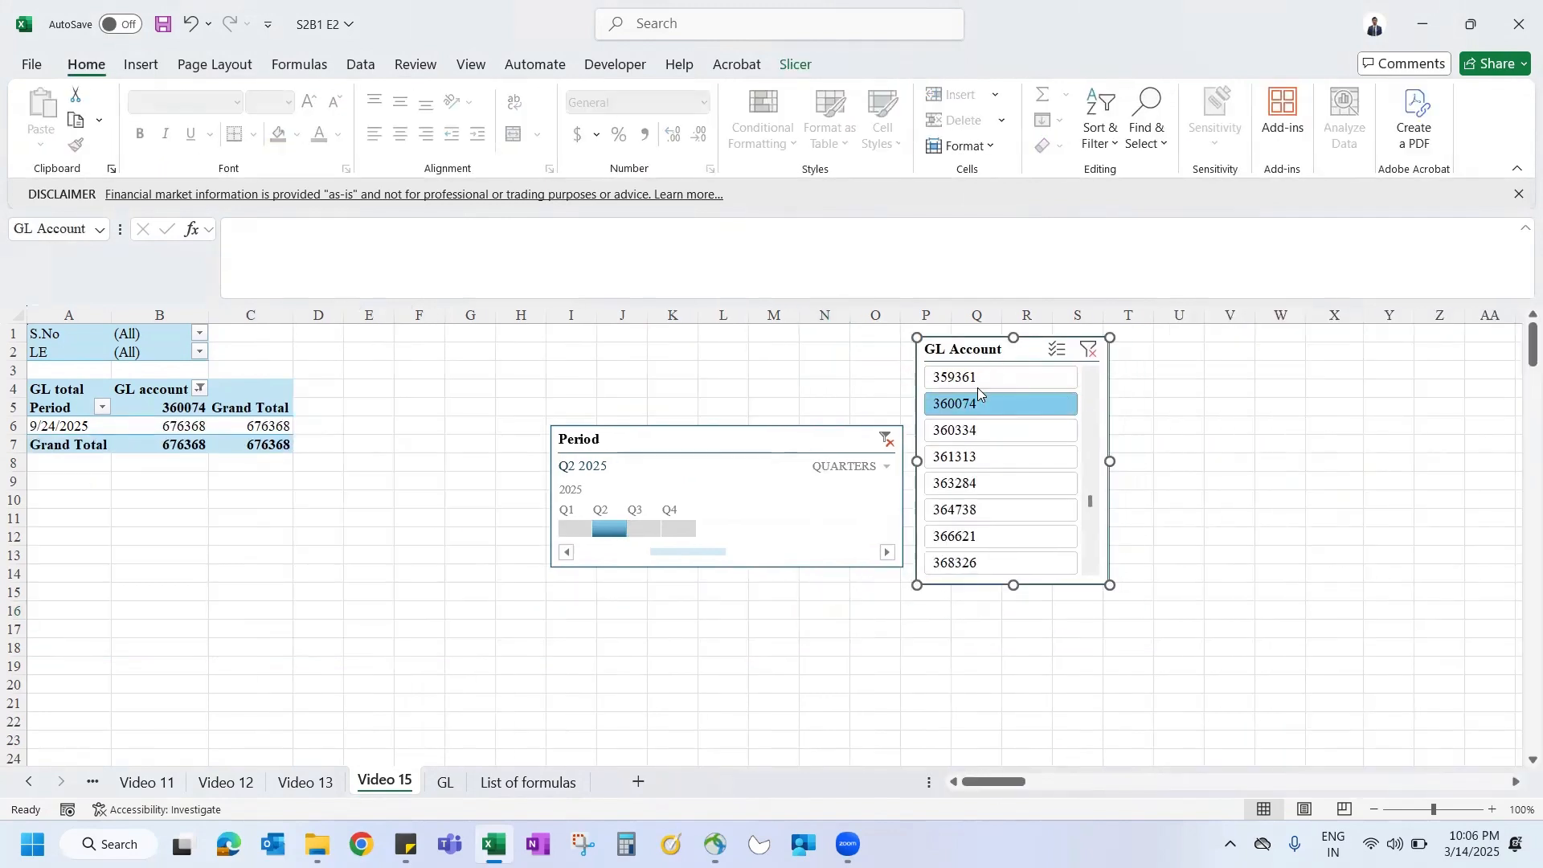
Step: Reconnect the Period timeline to the GL summary pivot table and clear the filters of the GL Account slicer and the timeline
{"action": "right_click", "coordinate": [759, 443]}
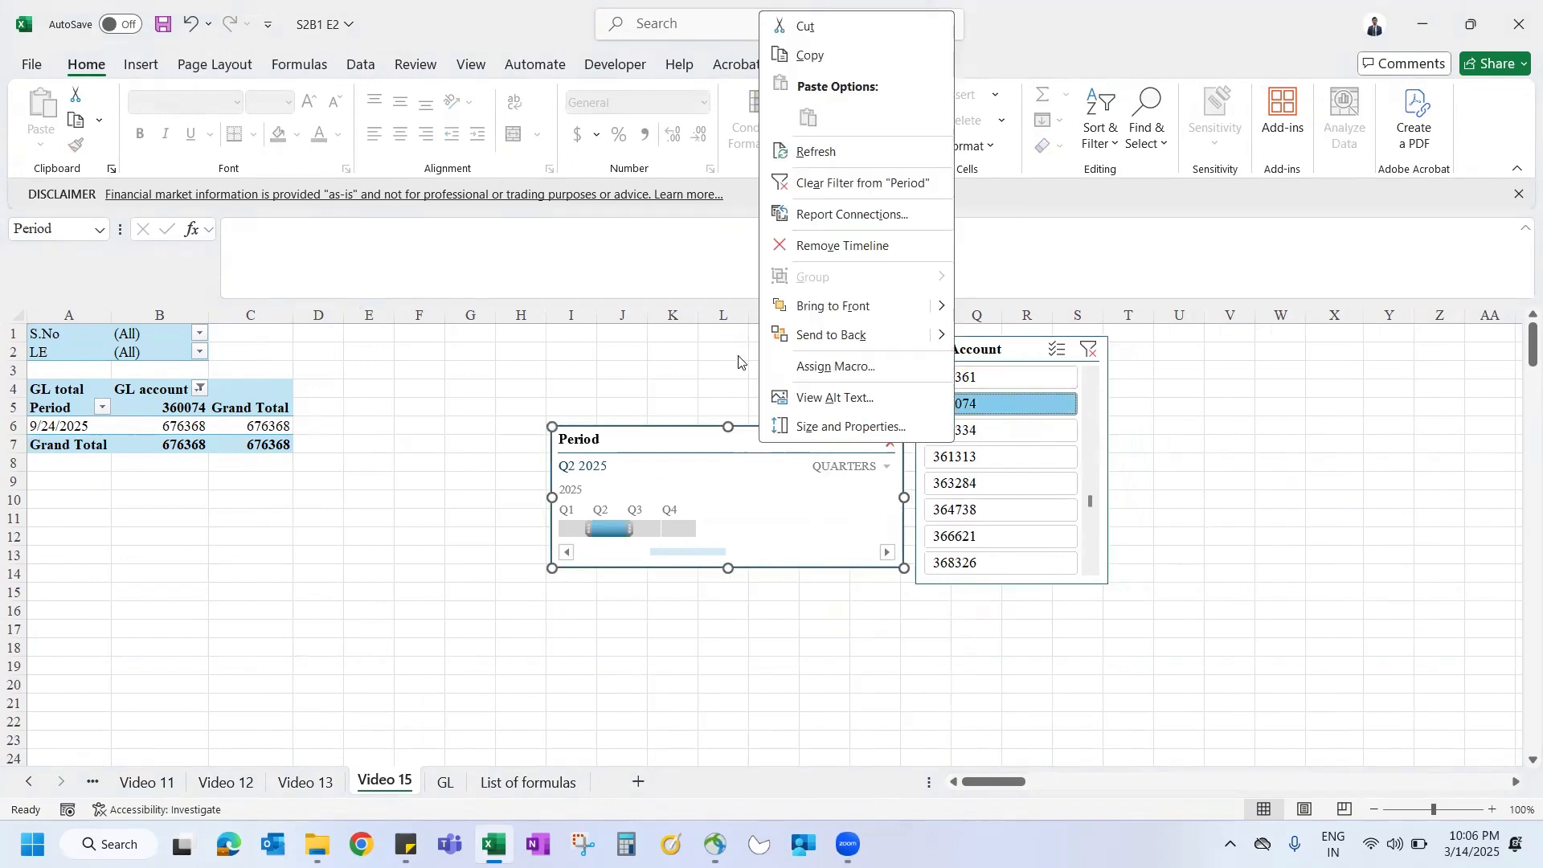
{"action": "left_click", "coordinate": [841, 215]}
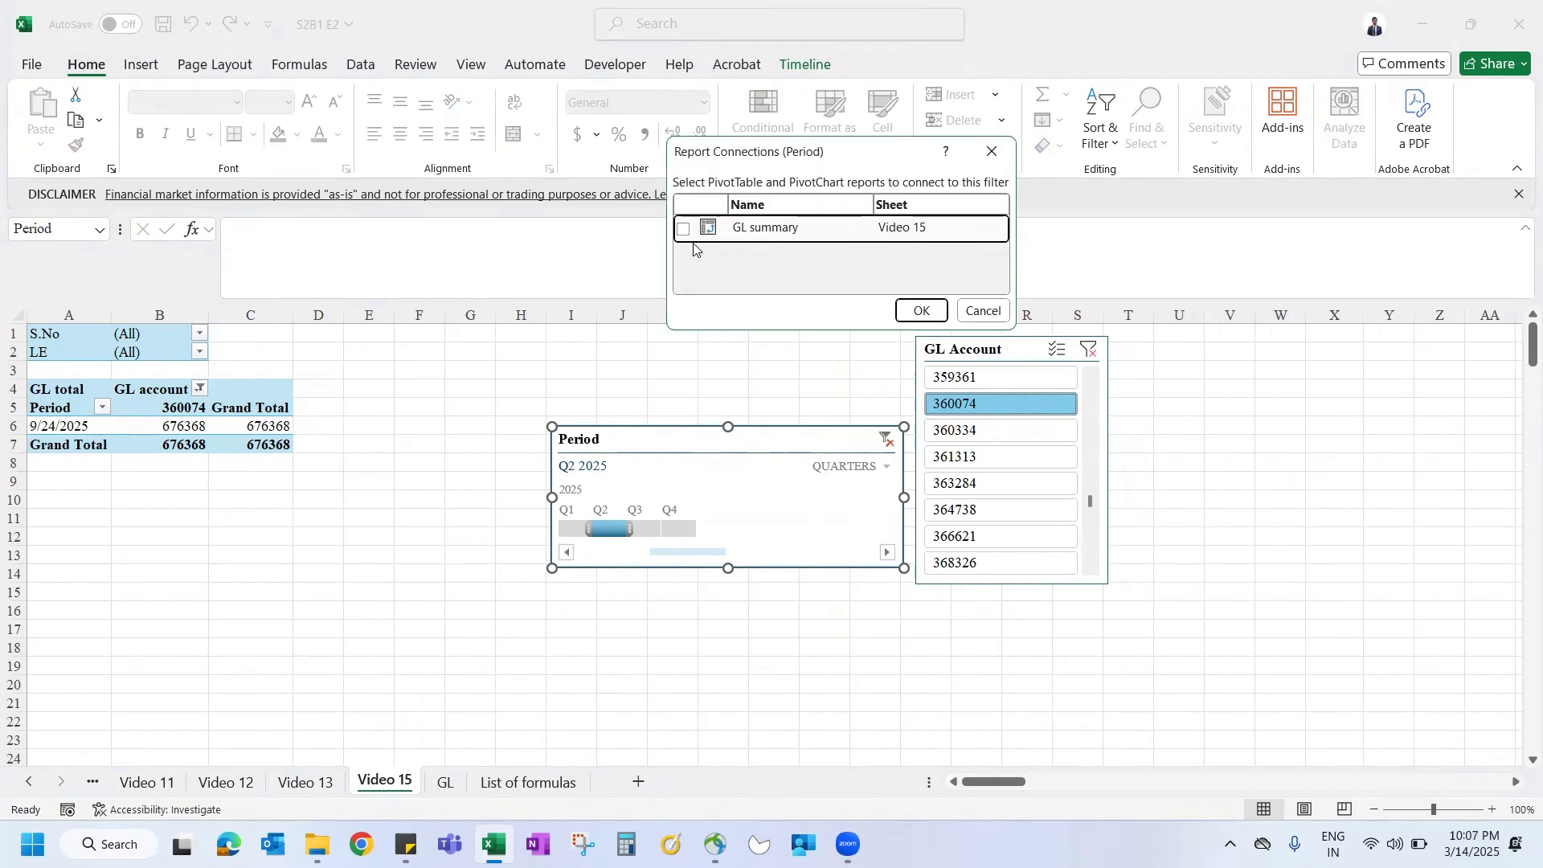
{"action": "left_click", "coordinate": [920, 311]}
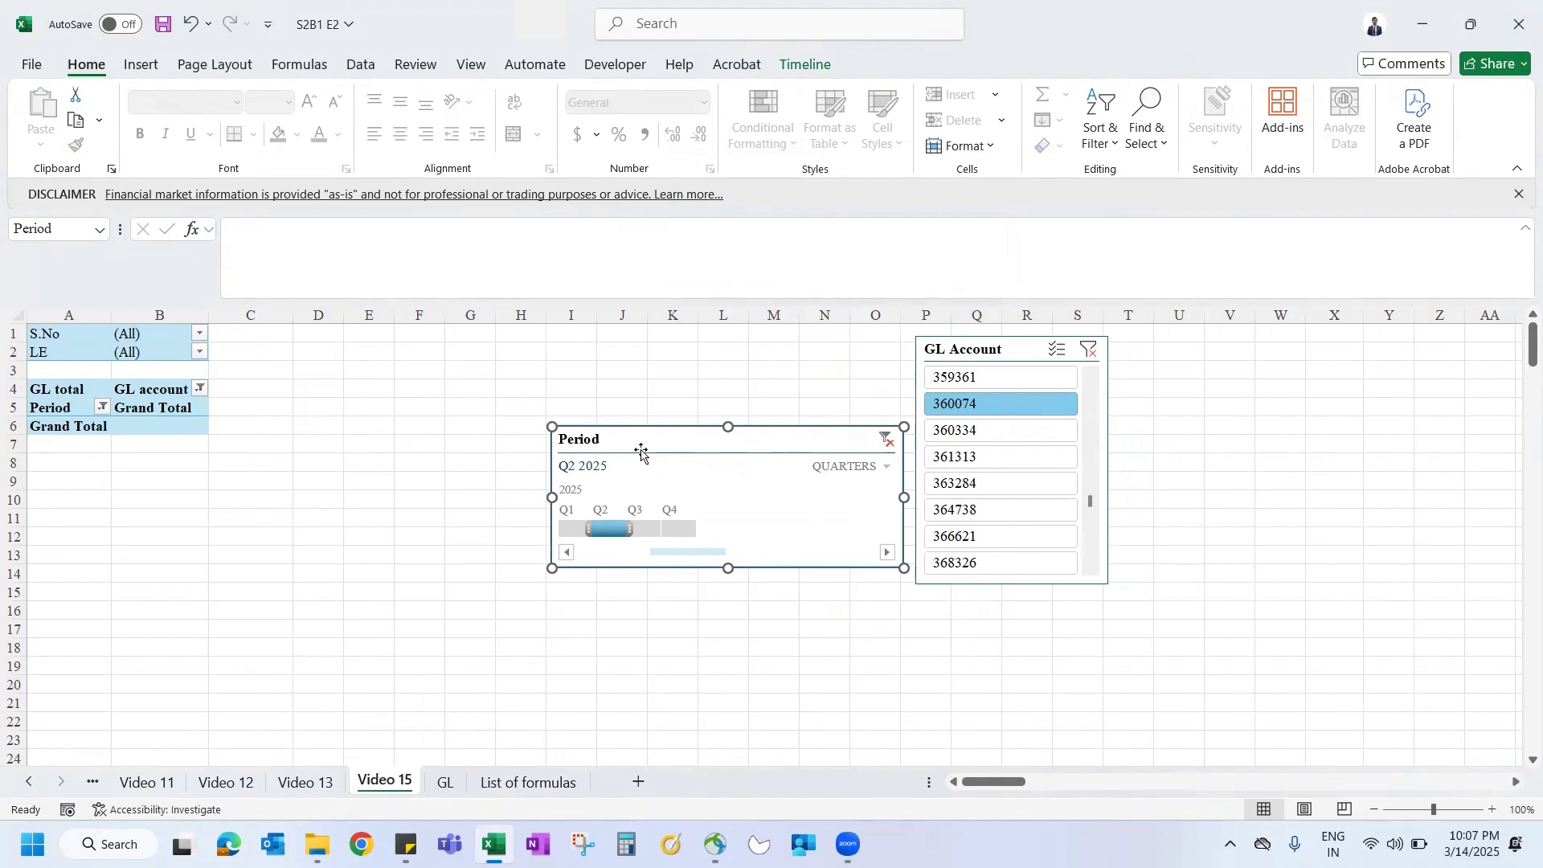
{"action": "left_click", "coordinate": [1089, 349]}
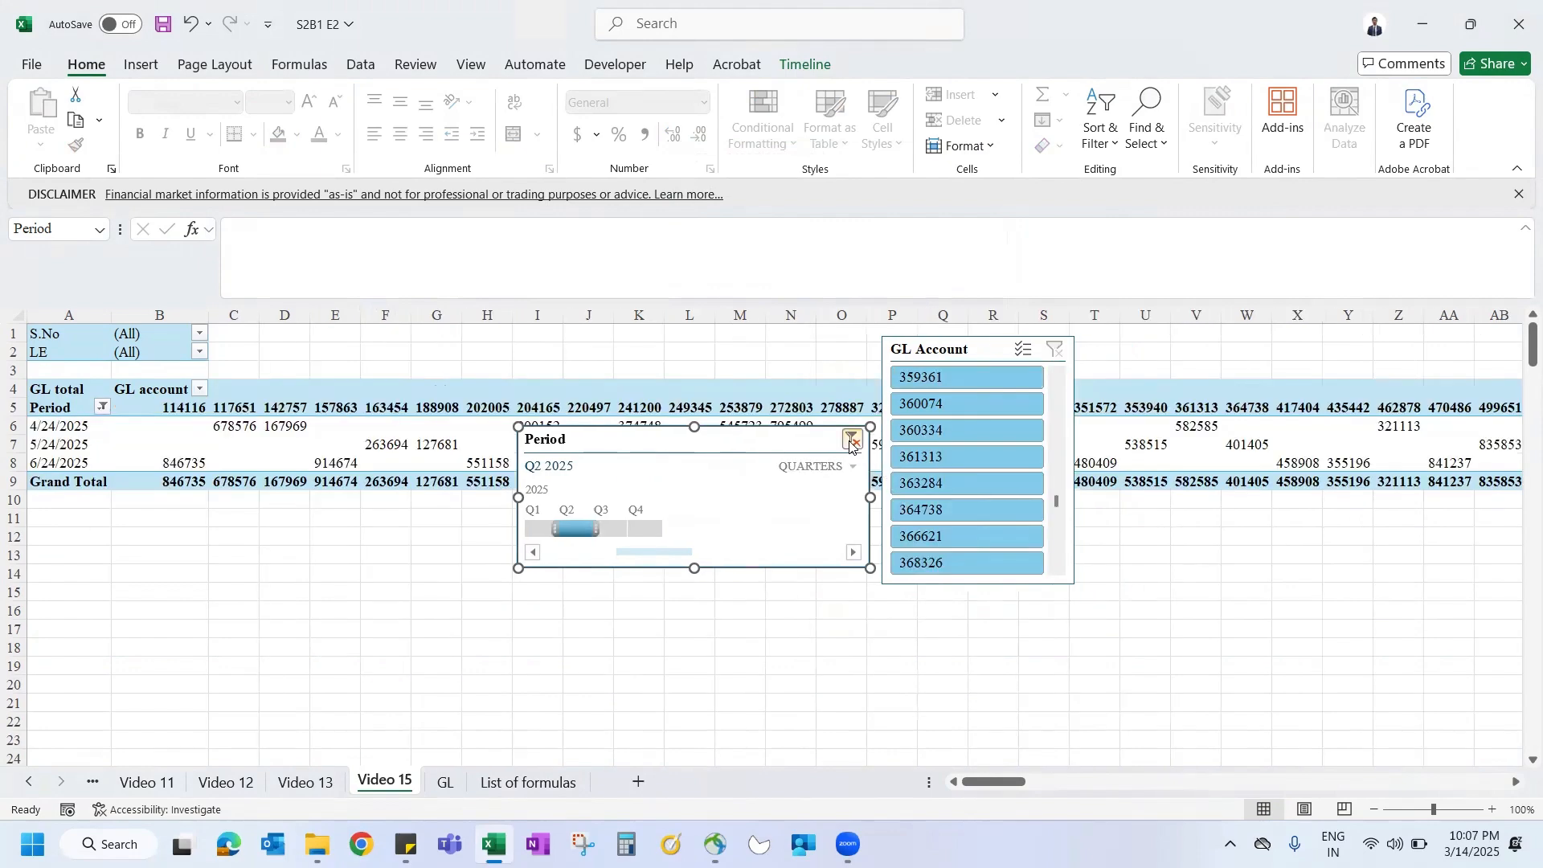
{"action": "left_click", "coordinate": [852, 442]}
Step: Select the entire pivot table and paste a copy of it with its slicer and timeline at cell A22
{"action": "left_click", "coordinate": [76, 333]}
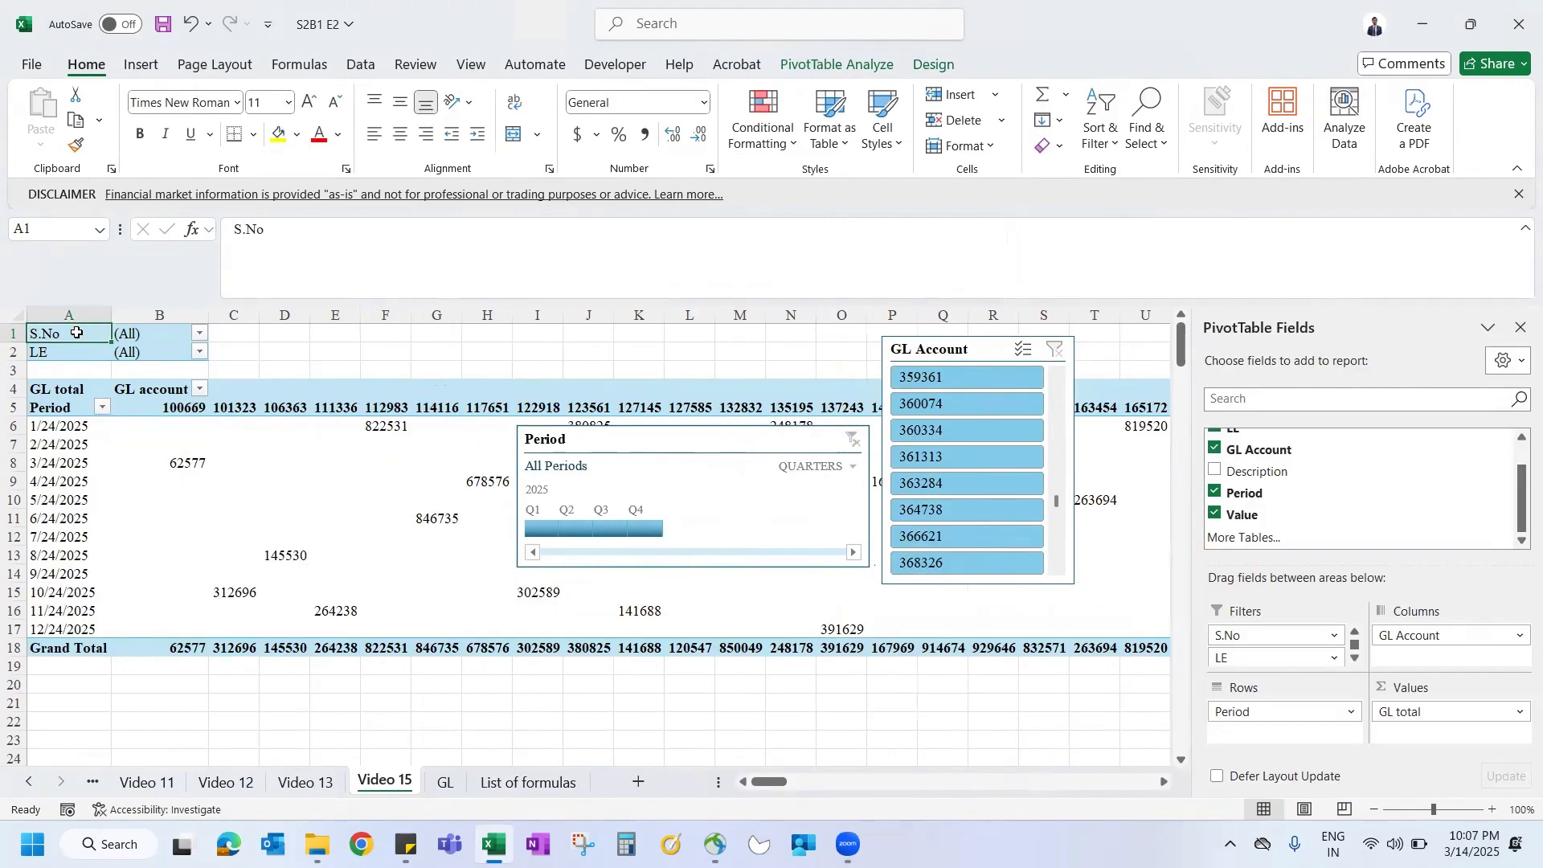
{"action": "left_click", "coordinate": [836, 64]}
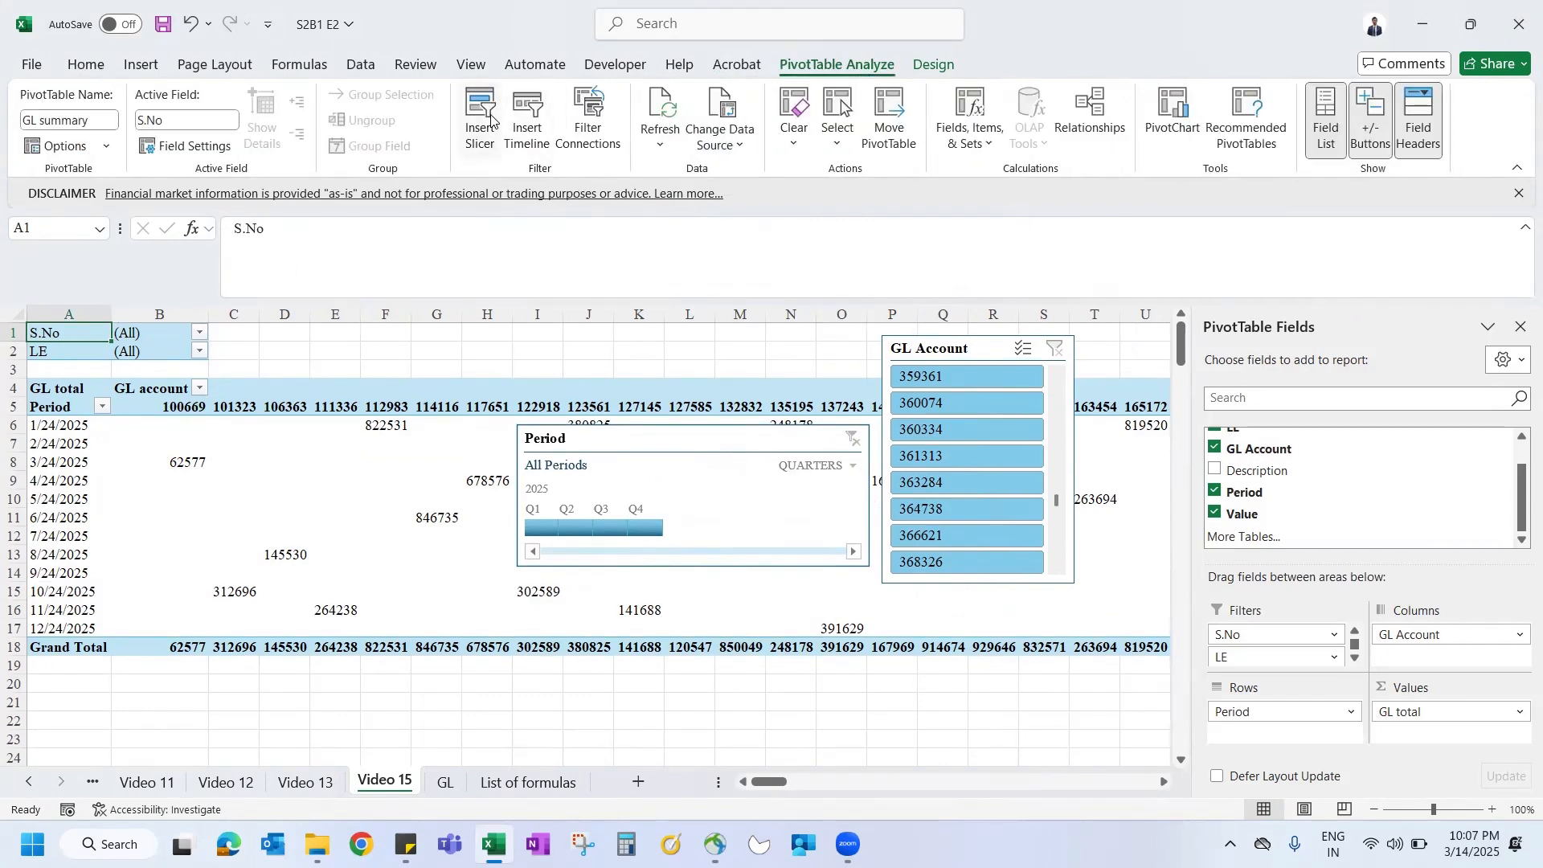
{"action": "left_click", "coordinate": [841, 121]}
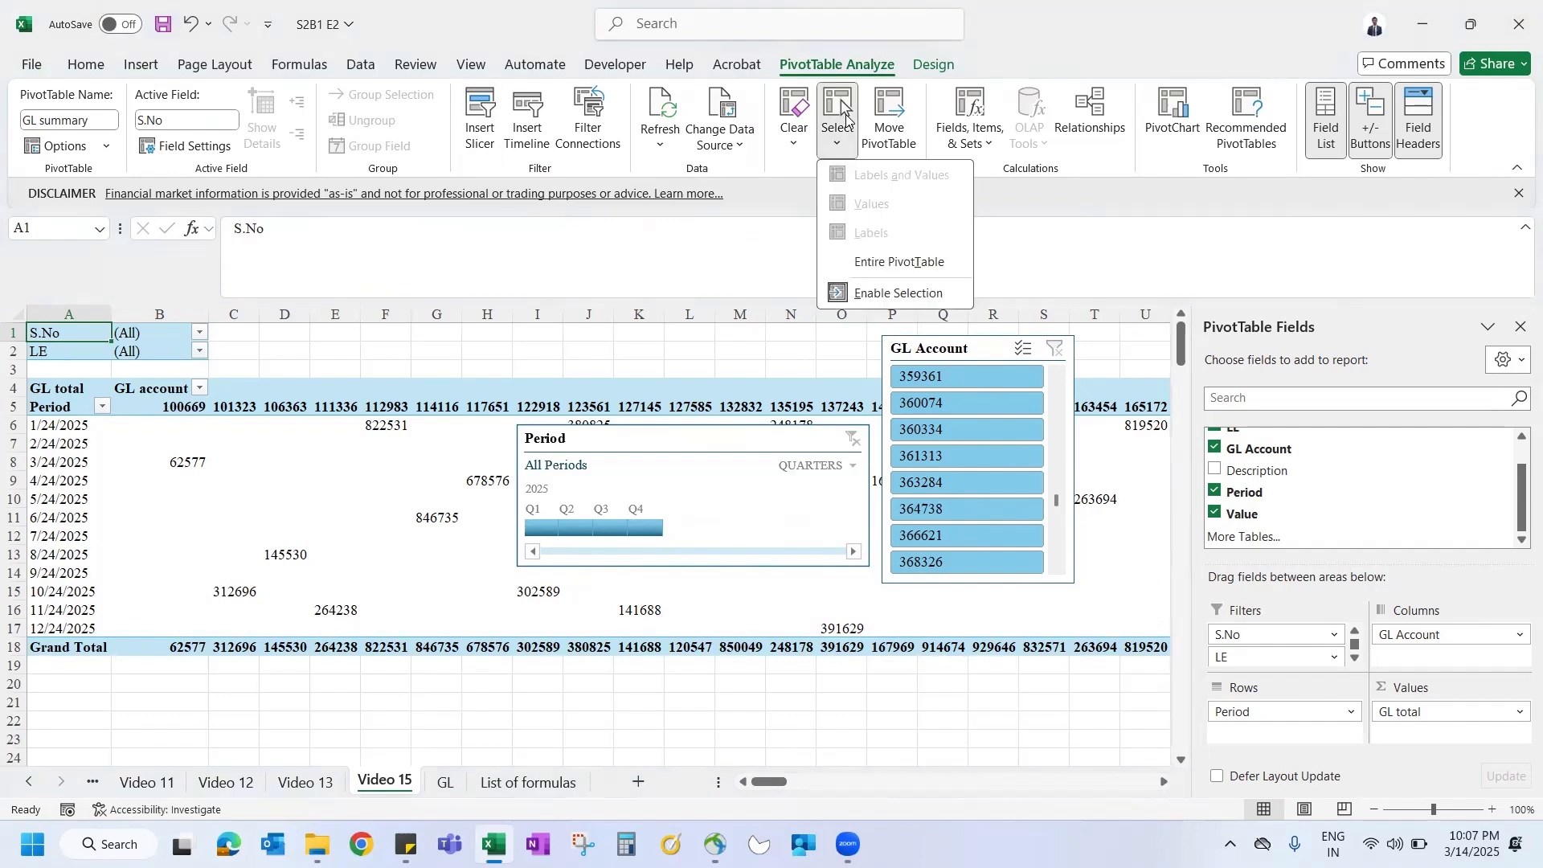
{"action": "left_click", "coordinate": [876, 261]}
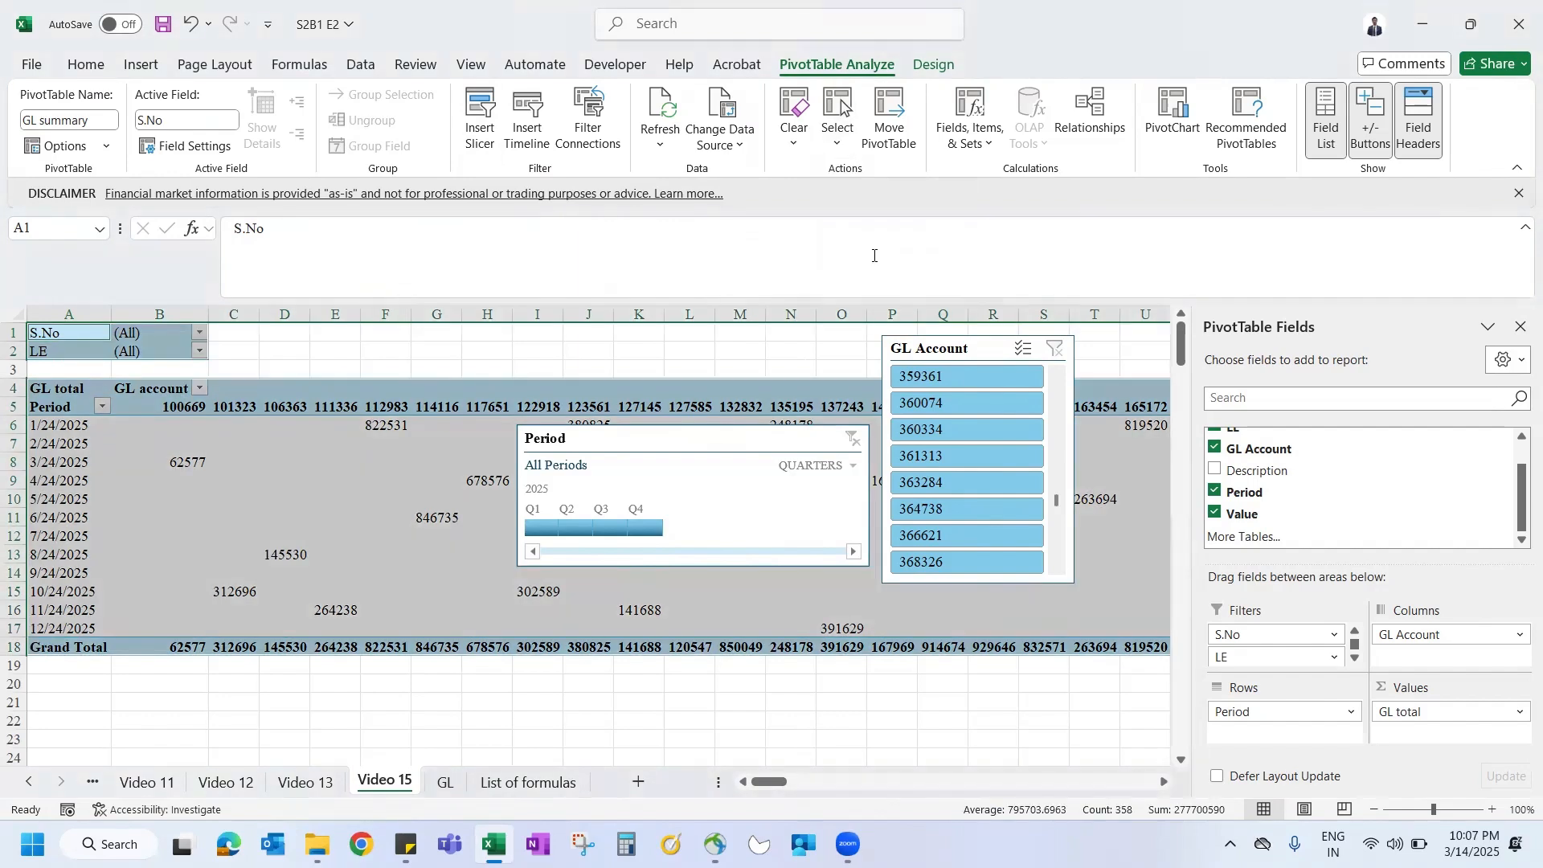
{"action": "key", "text": "ctrl+c"}
{"action": "left_click", "coordinate": [86, 715]}
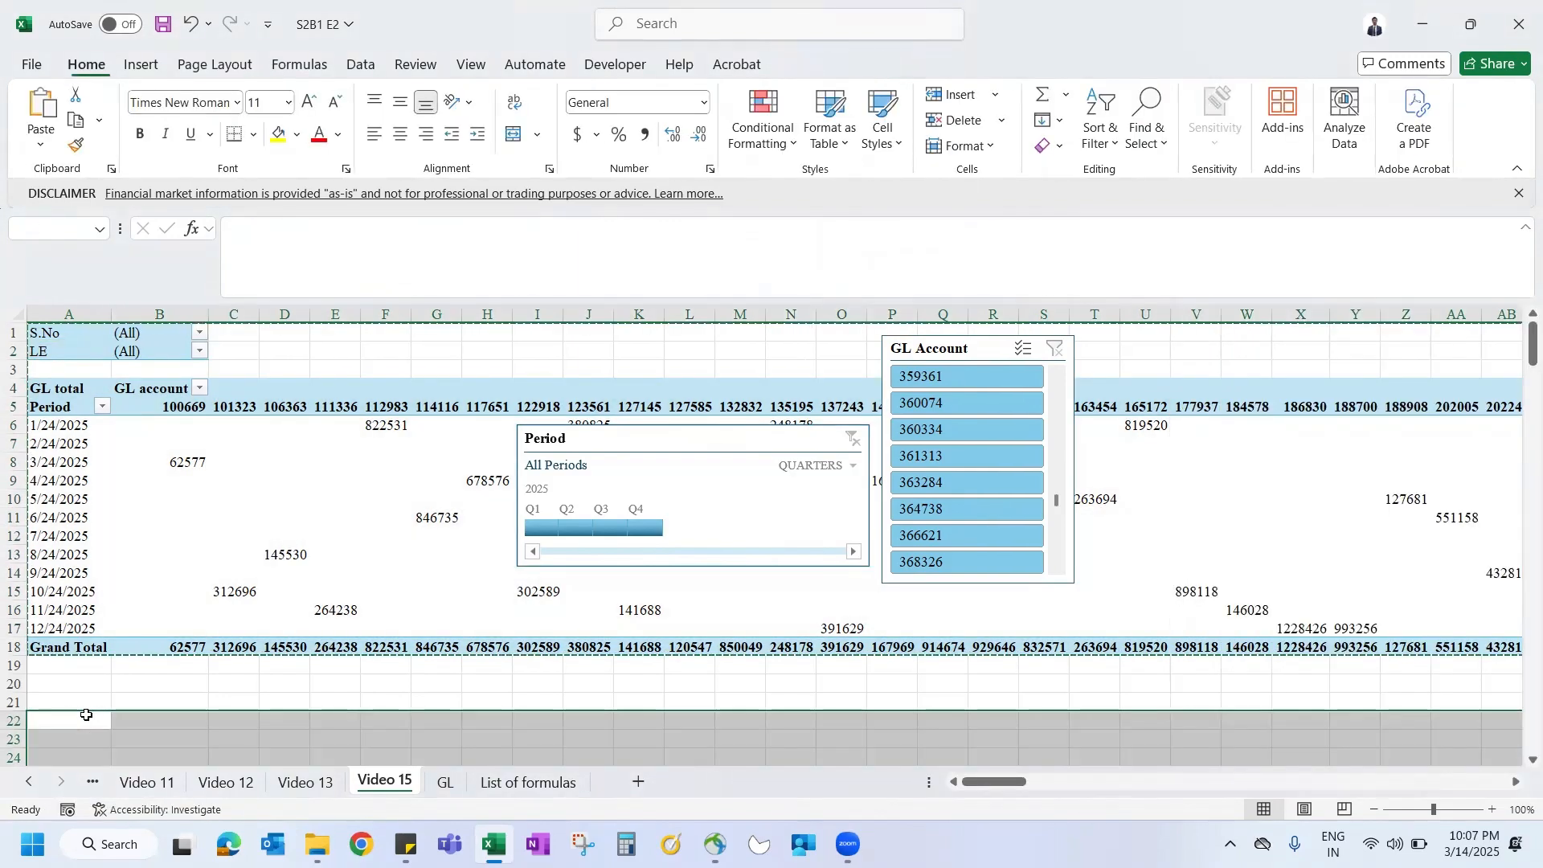
{"action": "key", "text": "ctrl+v"}
{"action": "scroll", "coordinate": [325, 723], "scroll_direction": "down", "scroll_amount": 5}
{"action": "left_click", "coordinate": [301, 665]}
{"action": "scroll", "coordinate": [302, 665], "scroll_direction": "up", "scroll_amount": 2}
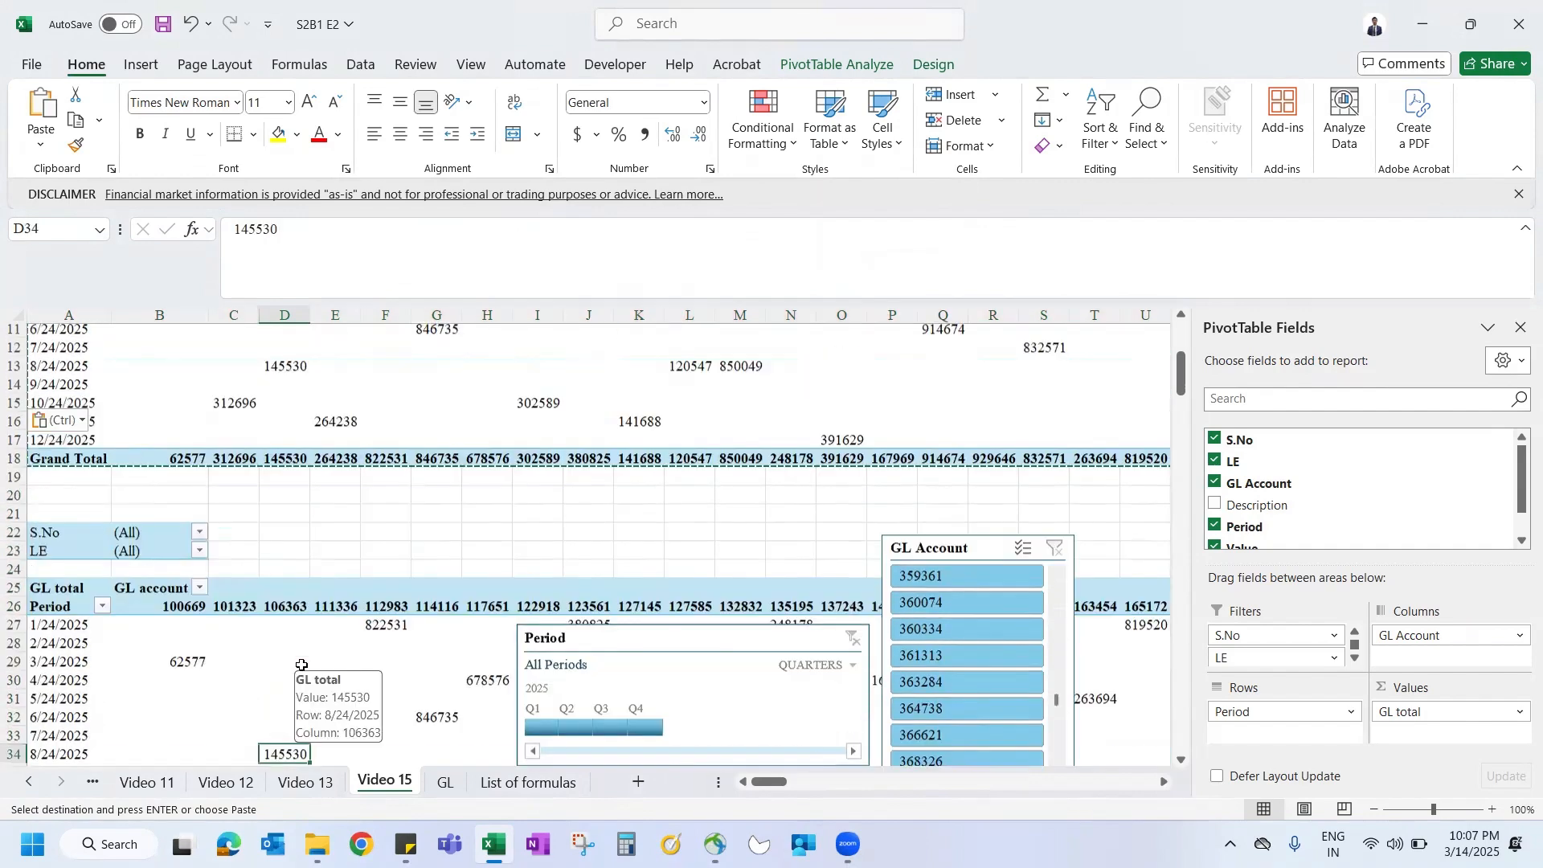
{"action": "scroll", "coordinate": [302, 665], "scroll_direction": "up", "scroll_amount": 2}
{"action": "scroll", "coordinate": [302, 665], "scroll_direction": "down", "scroll_amount": 2}
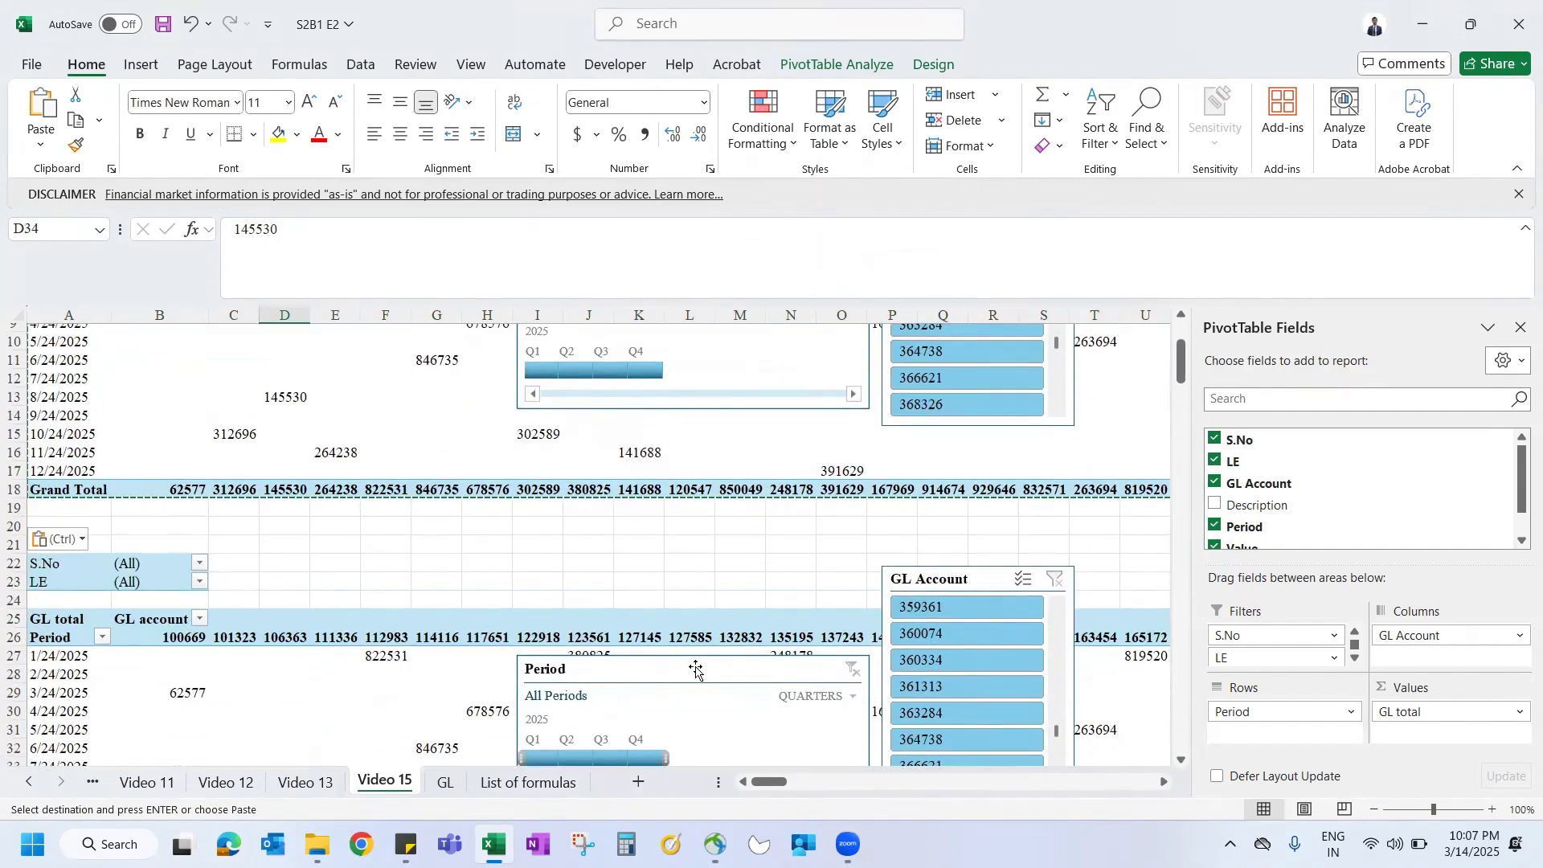
Step: Delete the duplicate Period timeline and GL Account slicer over the copied pivot table
{"action": "left_click", "coordinate": [944, 585]}
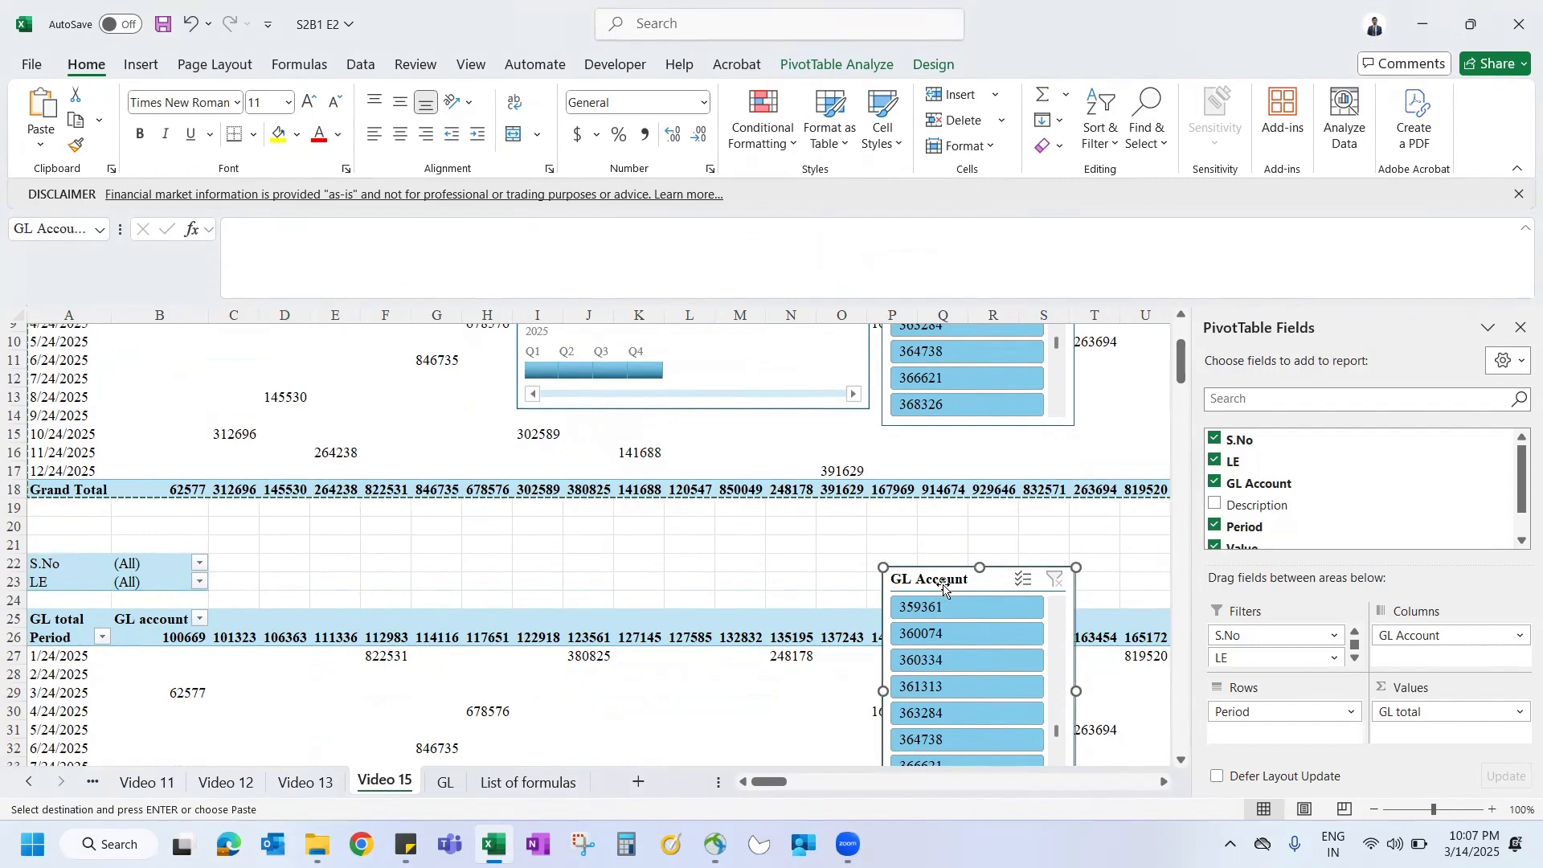
{"action": "scroll", "coordinate": [940, 583], "scroll_direction": "up", "scroll_amount": 3}
{"action": "left_click", "coordinate": [772, 746]}
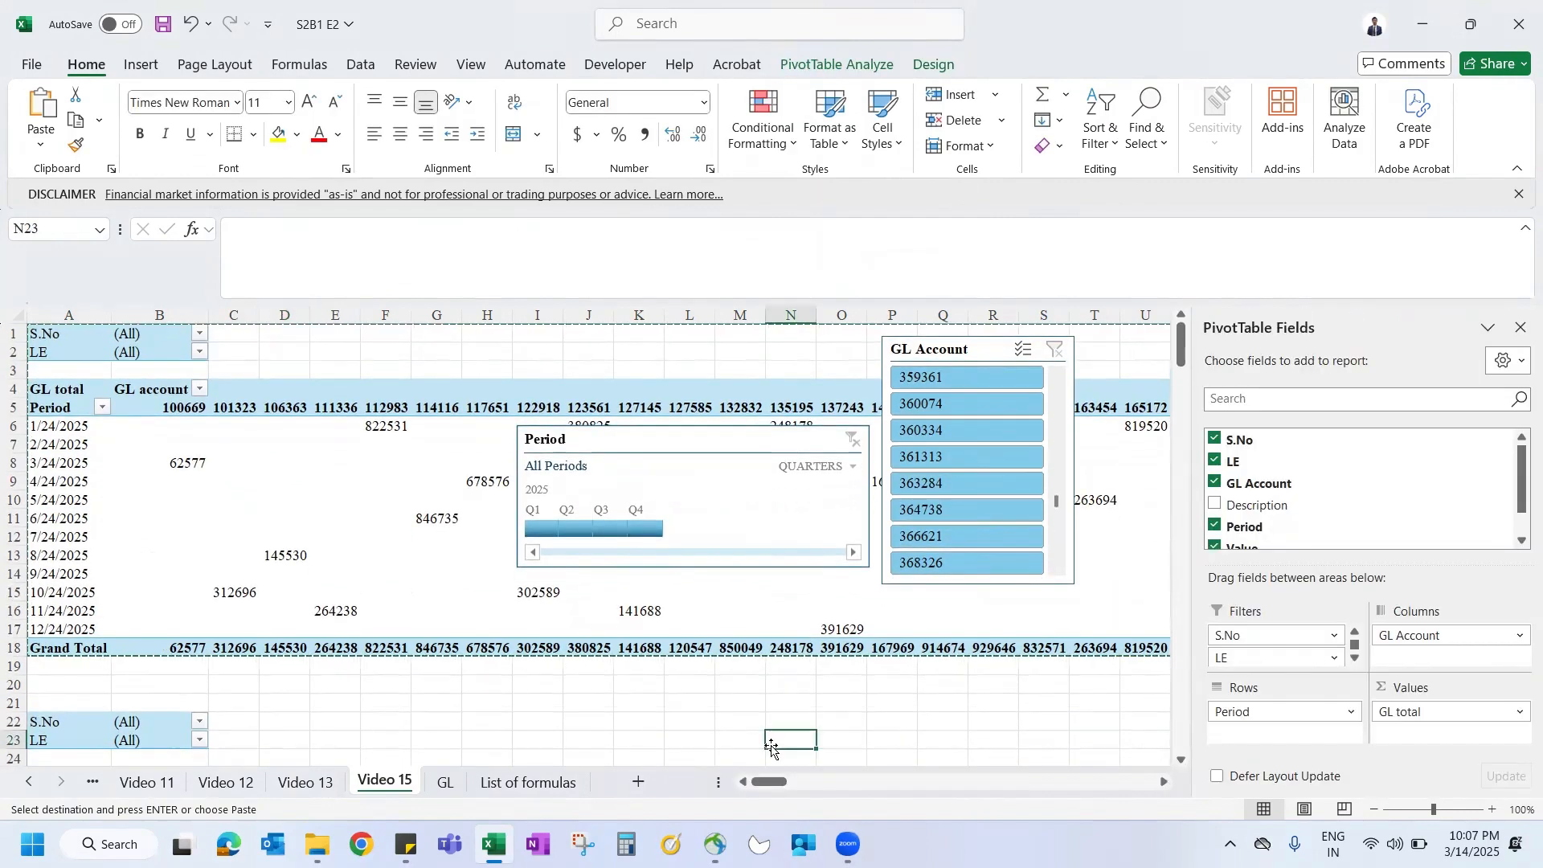
Step: Highlight the rows of the original pivot table and of its copy in rows 22 to 39, and cancel the copy marquee
{"action": "scroll", "coordinate": [667, 654], "scroll_direction": "down", "scroll_amount": 1}
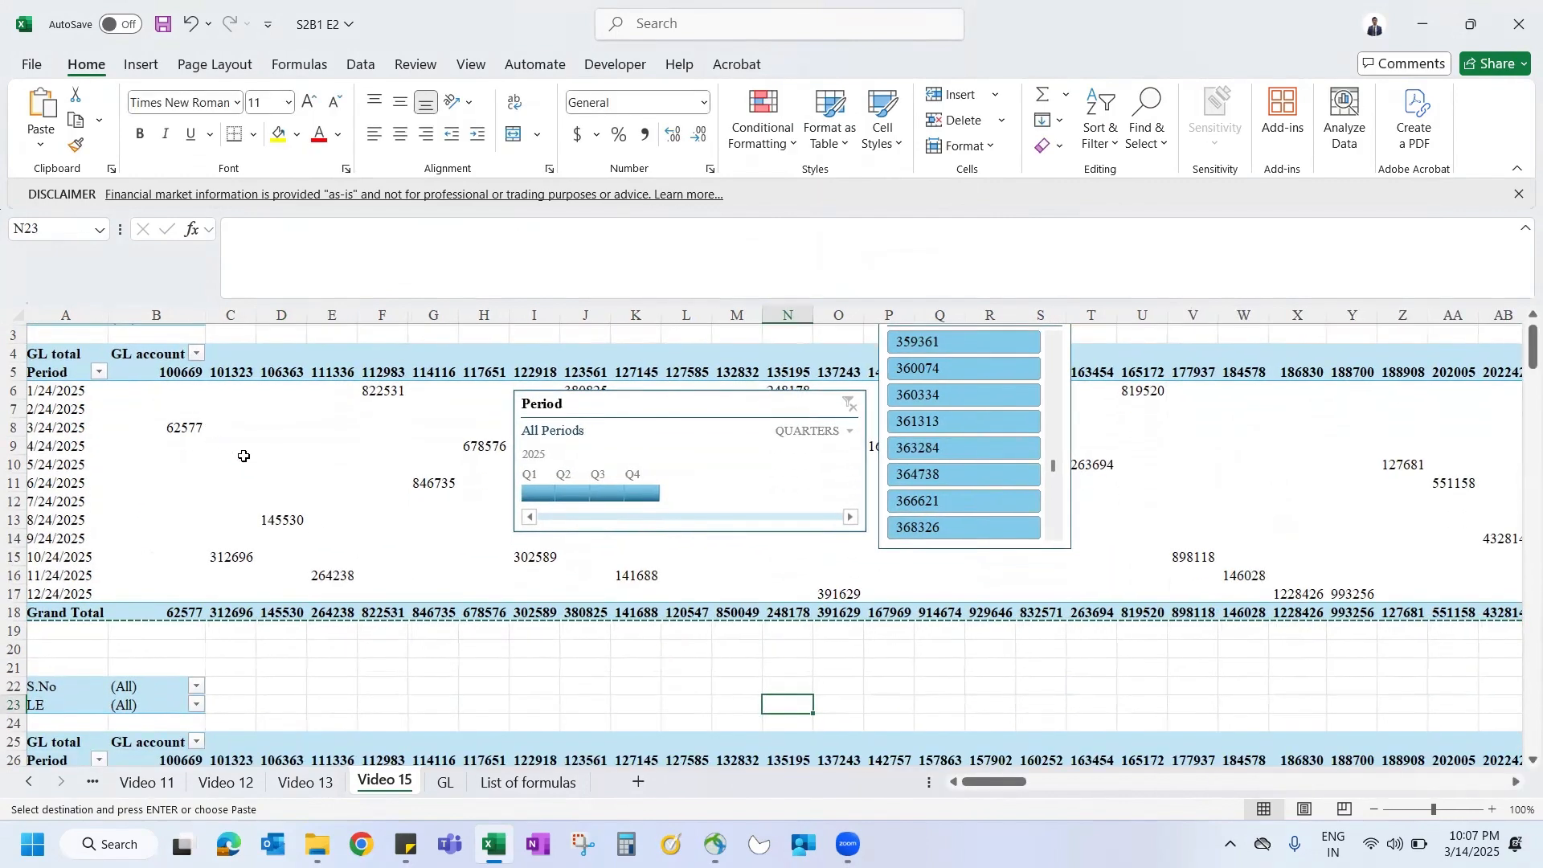
{"action": "scroll", "coordinate": [243, 456], "scroll_direction": "up", "scroll_amount": 1}
{"action": "left_click_drag", "start_coordinate": [12, 333], "coordinate": [16, 665]}
{"action": "scroll", "coordinate": [7, 611], "scroll_direction": "down", "scroll_amount": 4}
{"action": "left_click", "coordinate": [13, 525]}
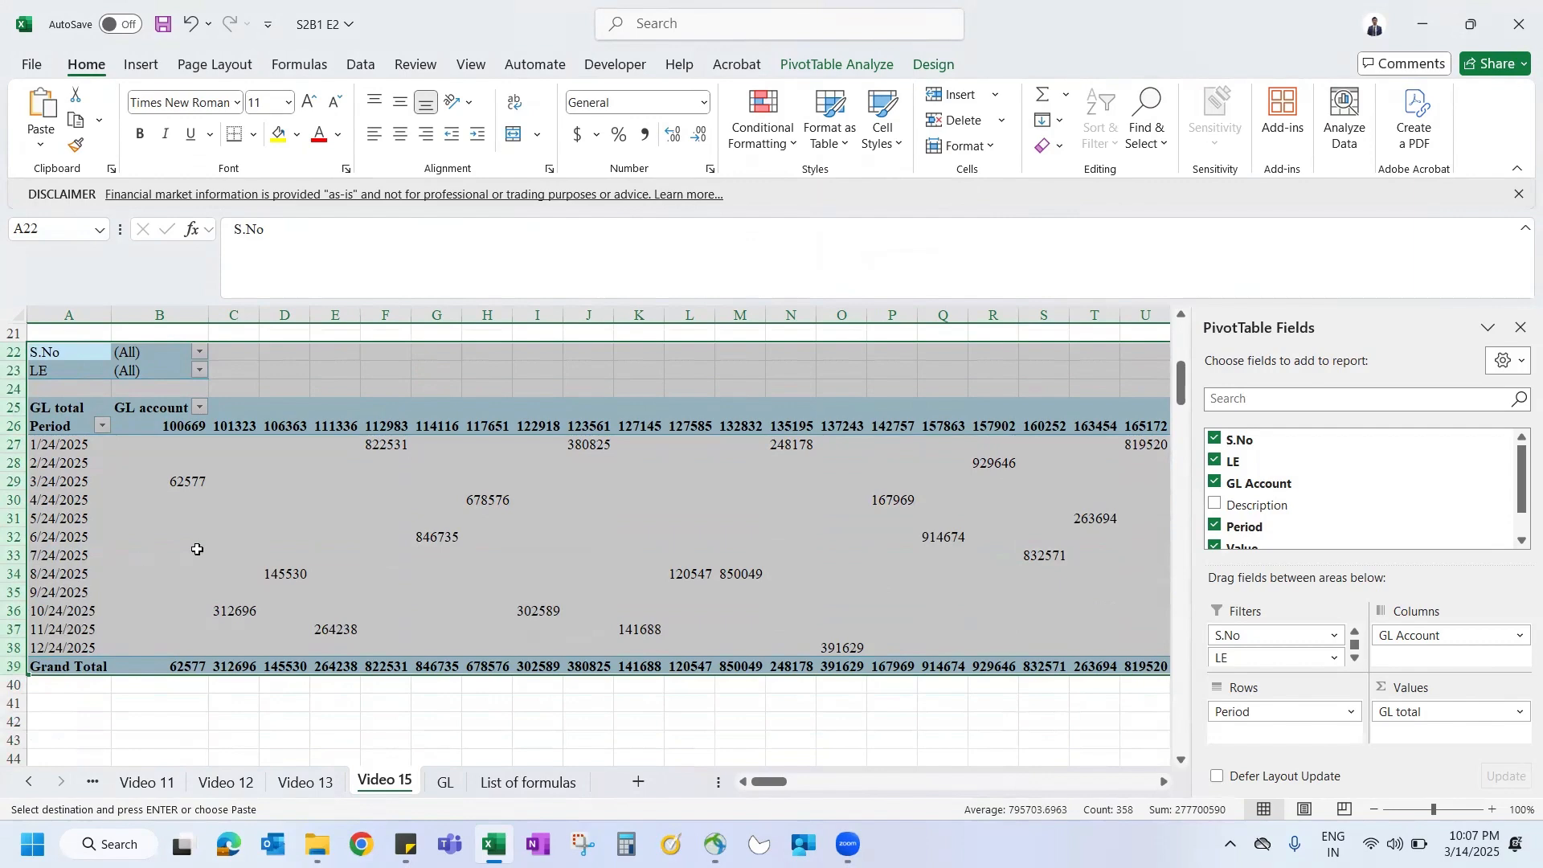
{"action": "scroll", "coordinate": [197, 546], "scroll_direction": "up", "scroll_amount": 5}
{"action": "left_click", "coordinate": [436, 576]}
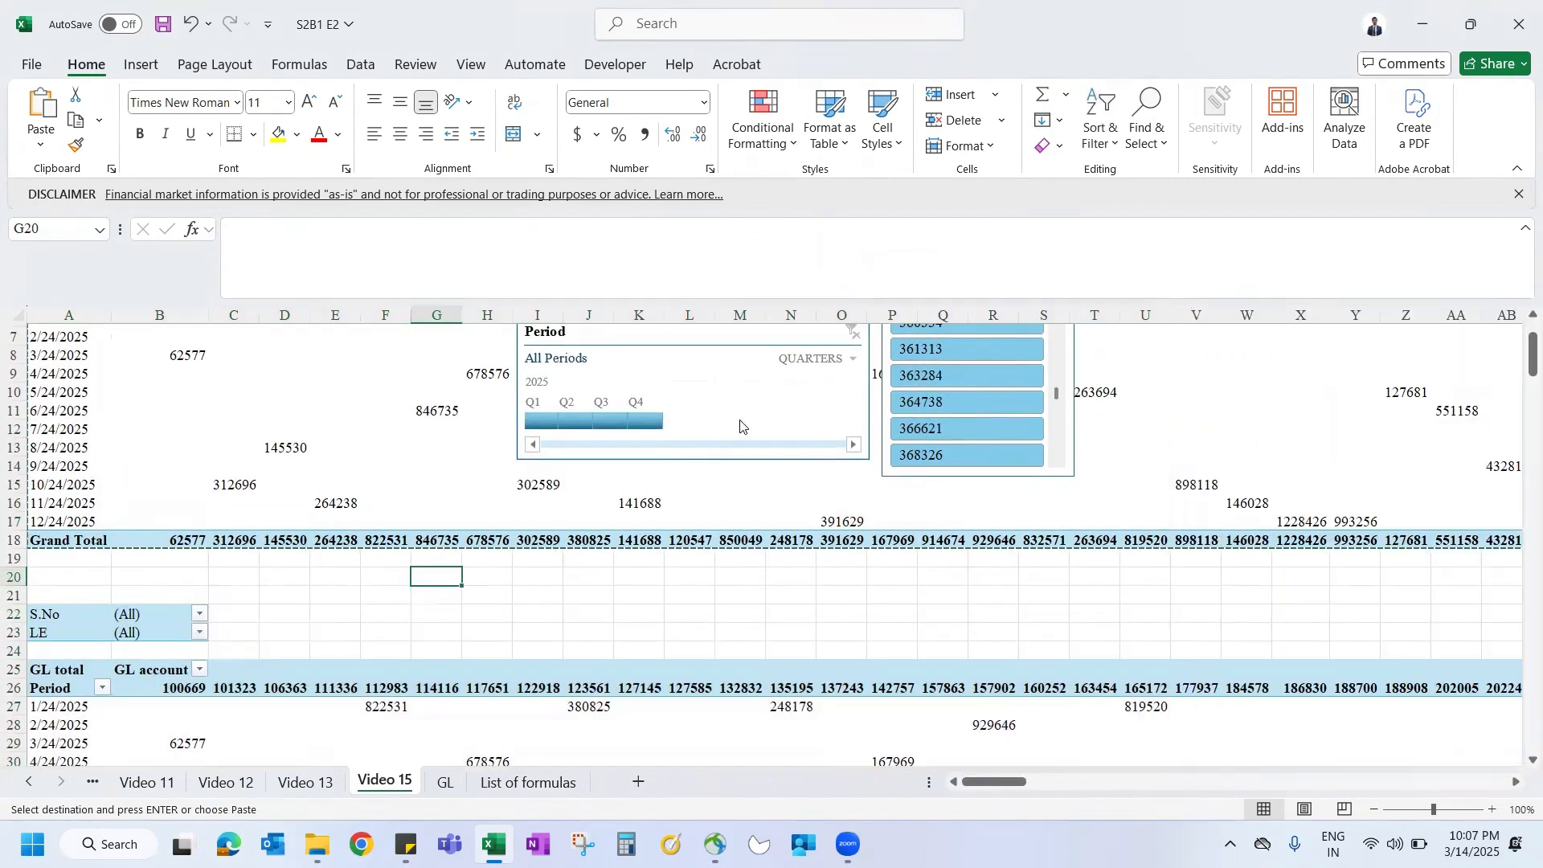
{"action": "key", "text": "Escape"}
Step: Filter the Period timeline to Q3 2025 and check the original pivot table against the copy
{"action": "left_click", "coordinate": [616, 416]}
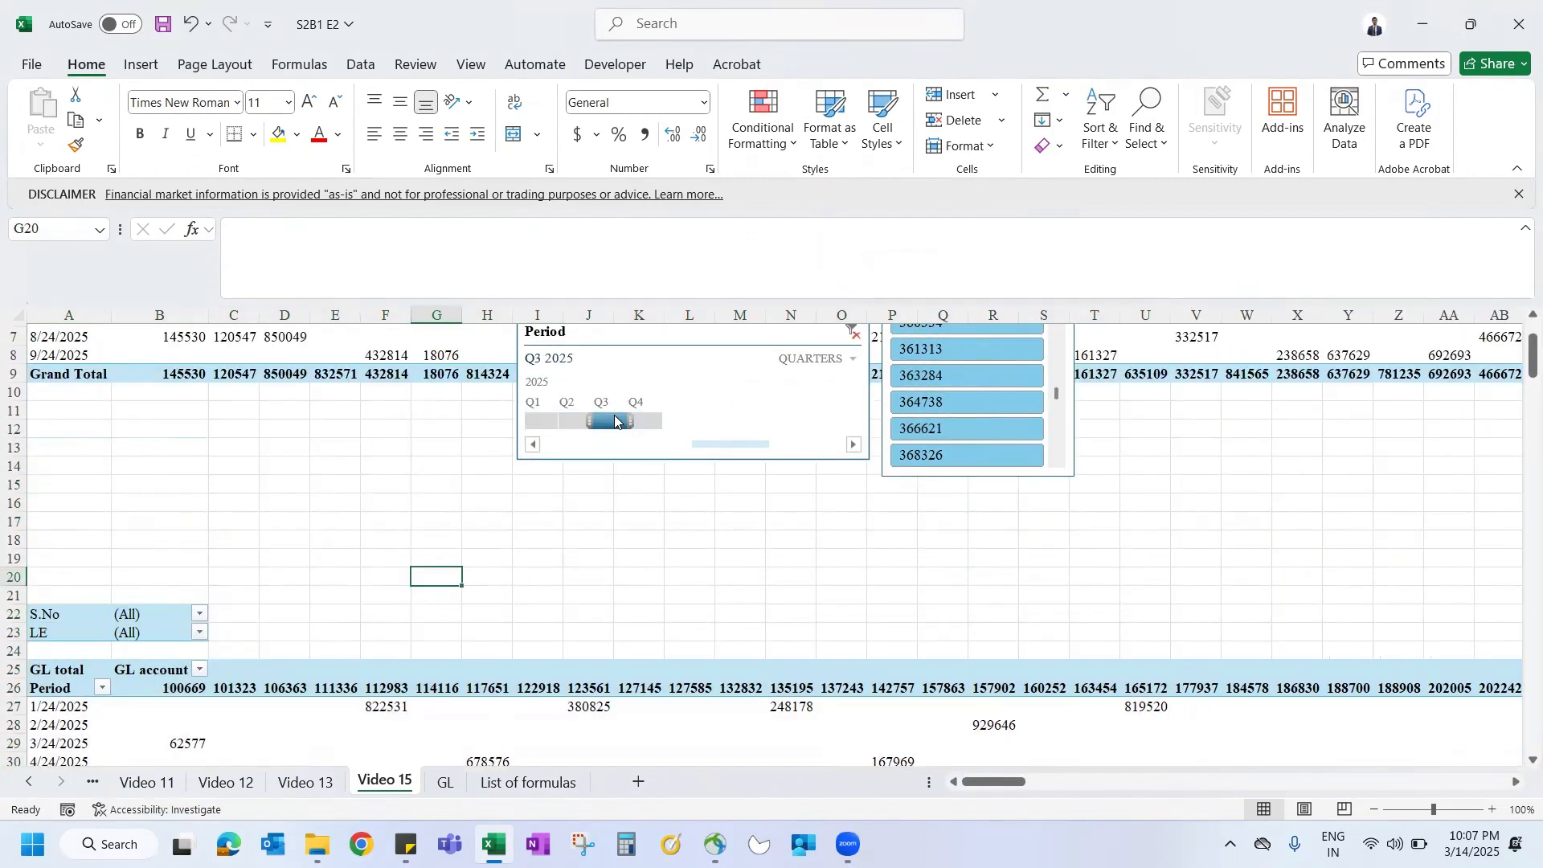
{"action": "scroll", "coordinate": [618, 389], "scroll_direction": "up", "scroll_amount": 1}
{"action": "scroll", "coordinate": [618, 389], "scroll_direction": "up", "scroll_amount": 1}
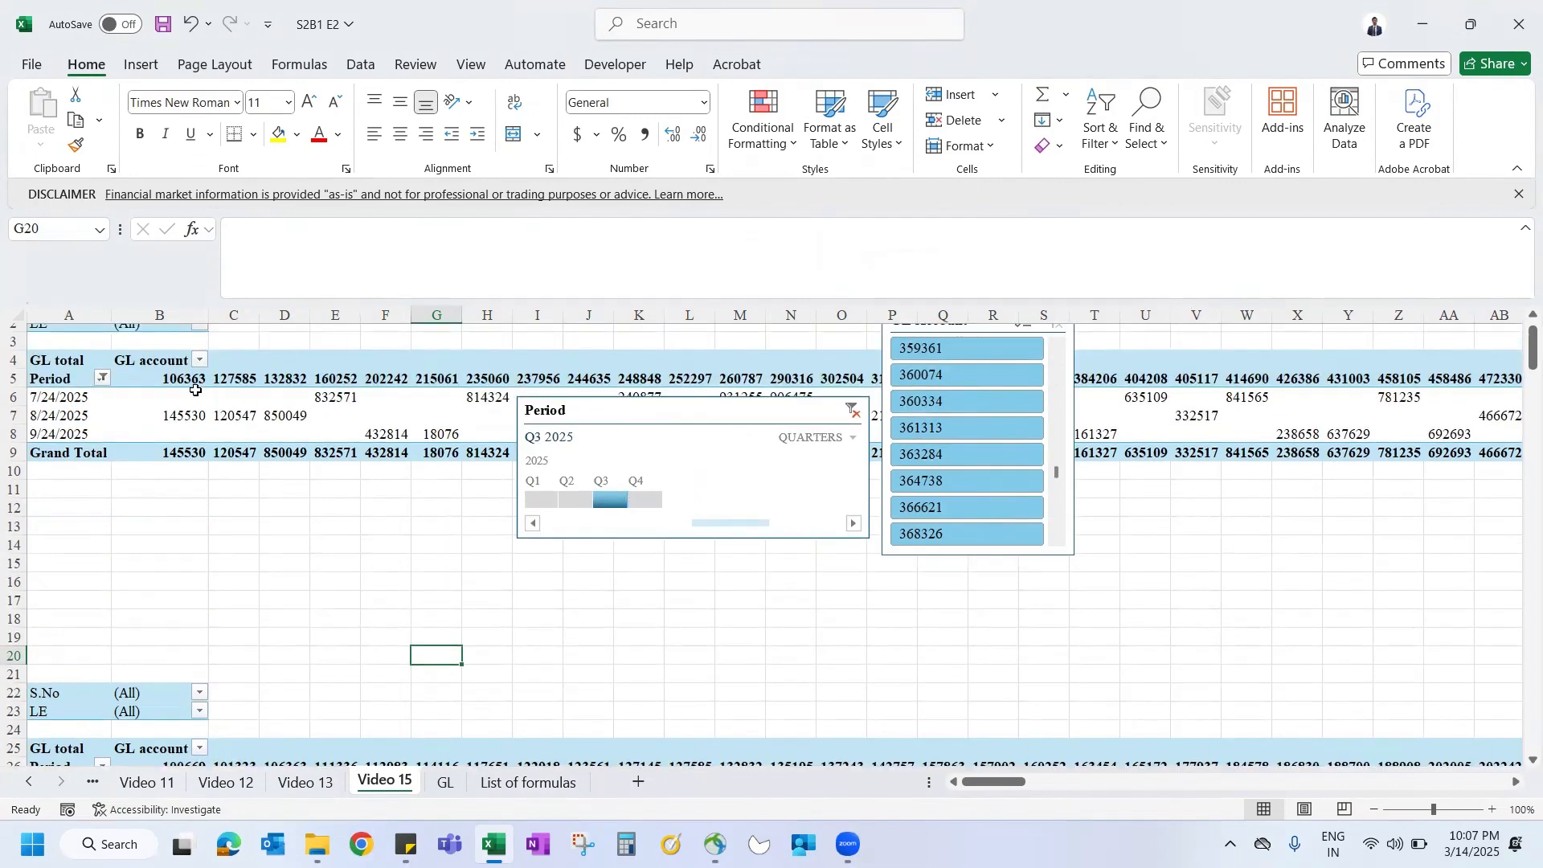
Step: Connect the Period timeline to PivotTable1 in addition to GL summary
{"action": "left_click", "coordinate": [687, 470]}
{"action": "right_click", "coordinate": [686, 471]}
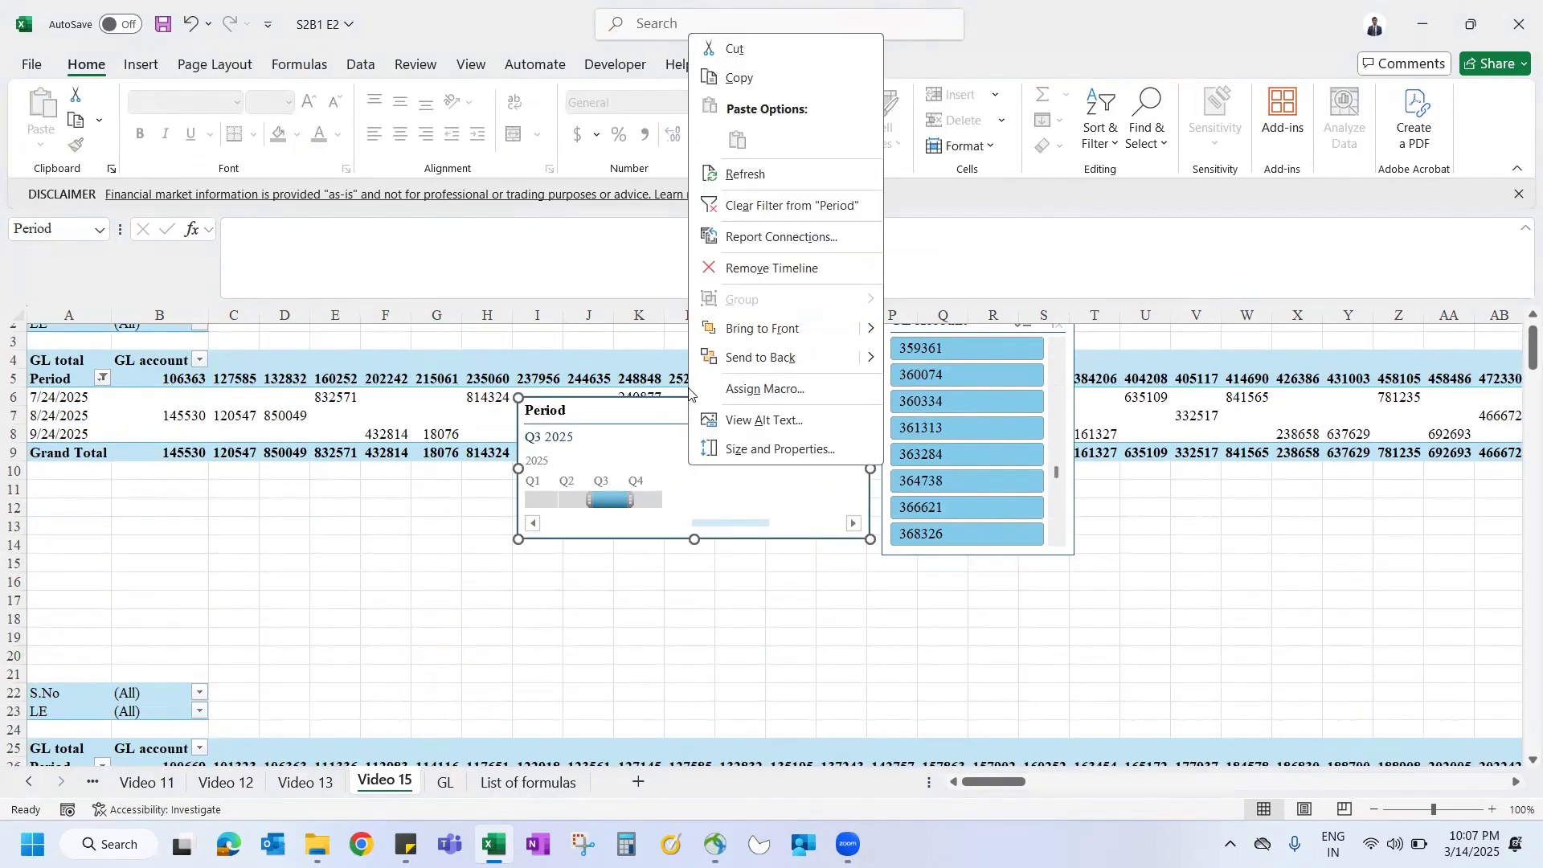
{"action": "left_click", "coordinate": [735, 237]}
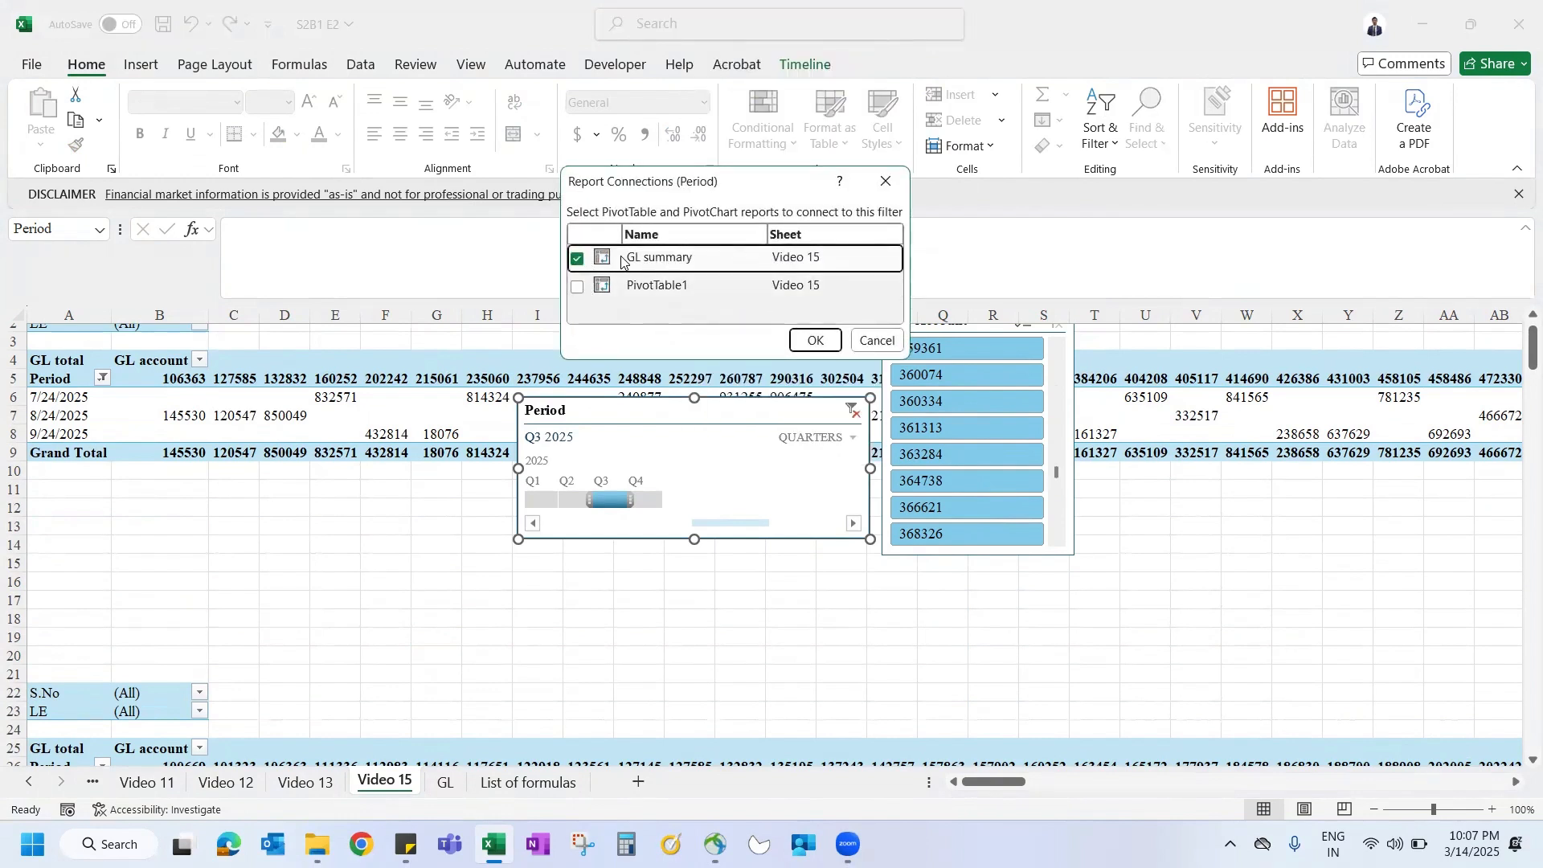
{"action": "left_click", "coordinate": [577, 288]}
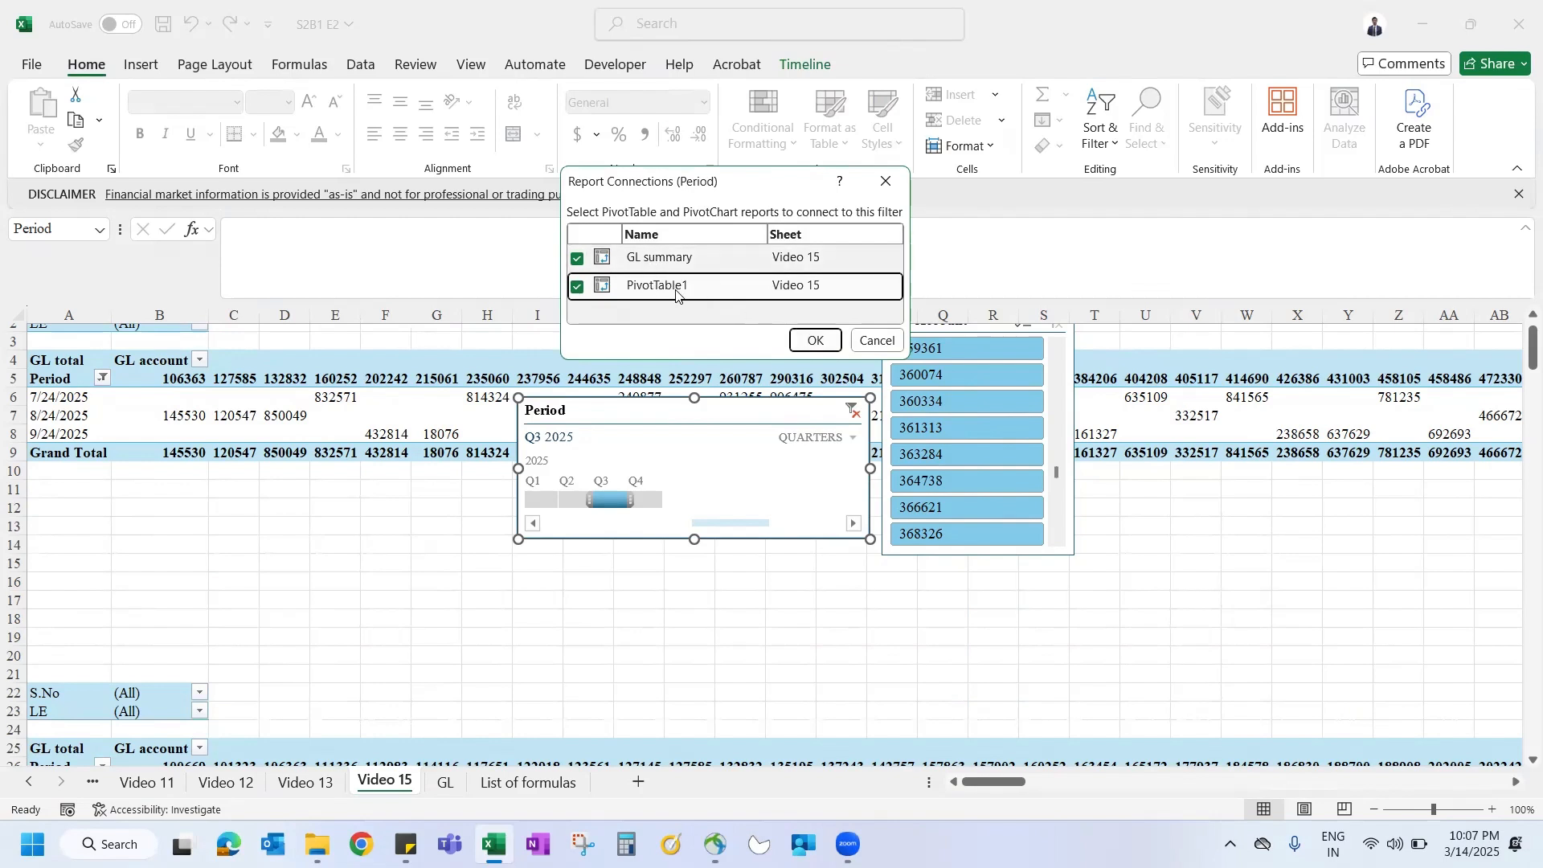
{"action": "left_click", "coordinate": [814, 340]}
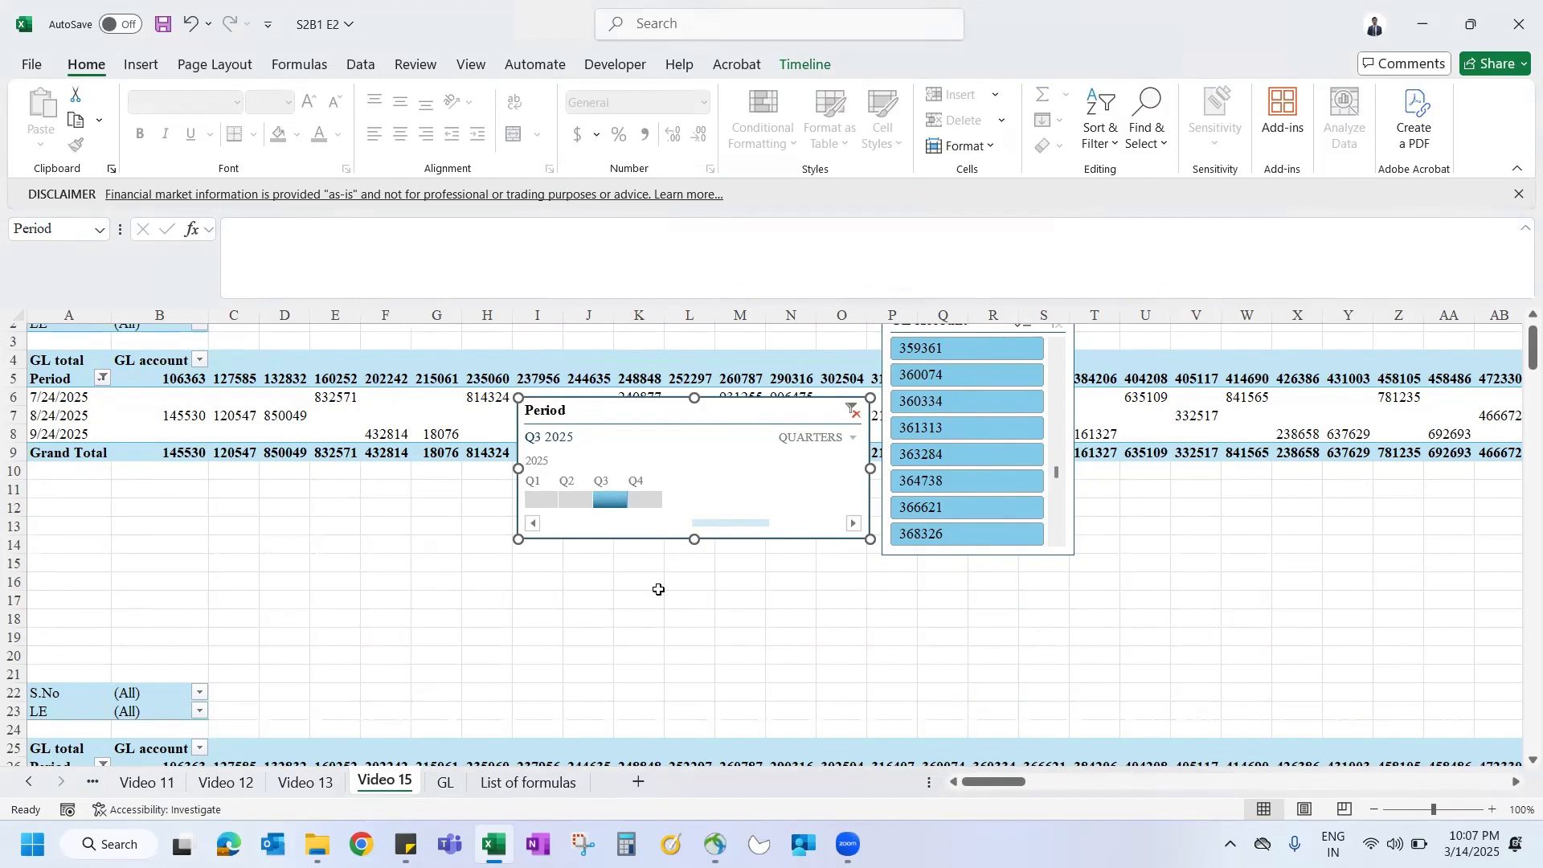
Step: Test the shared Period timeline with Q4 2025 and Q2 2025, checking both pivot tables for each quarter
{"action": "scroll", "coordinate": [658, 590], "scroll_direction": "down", "scroll_amount": 3}
{"action": "scroll", "coordinate": [637, 556], "scroll_direction": "up", "scroll_amount": 1}
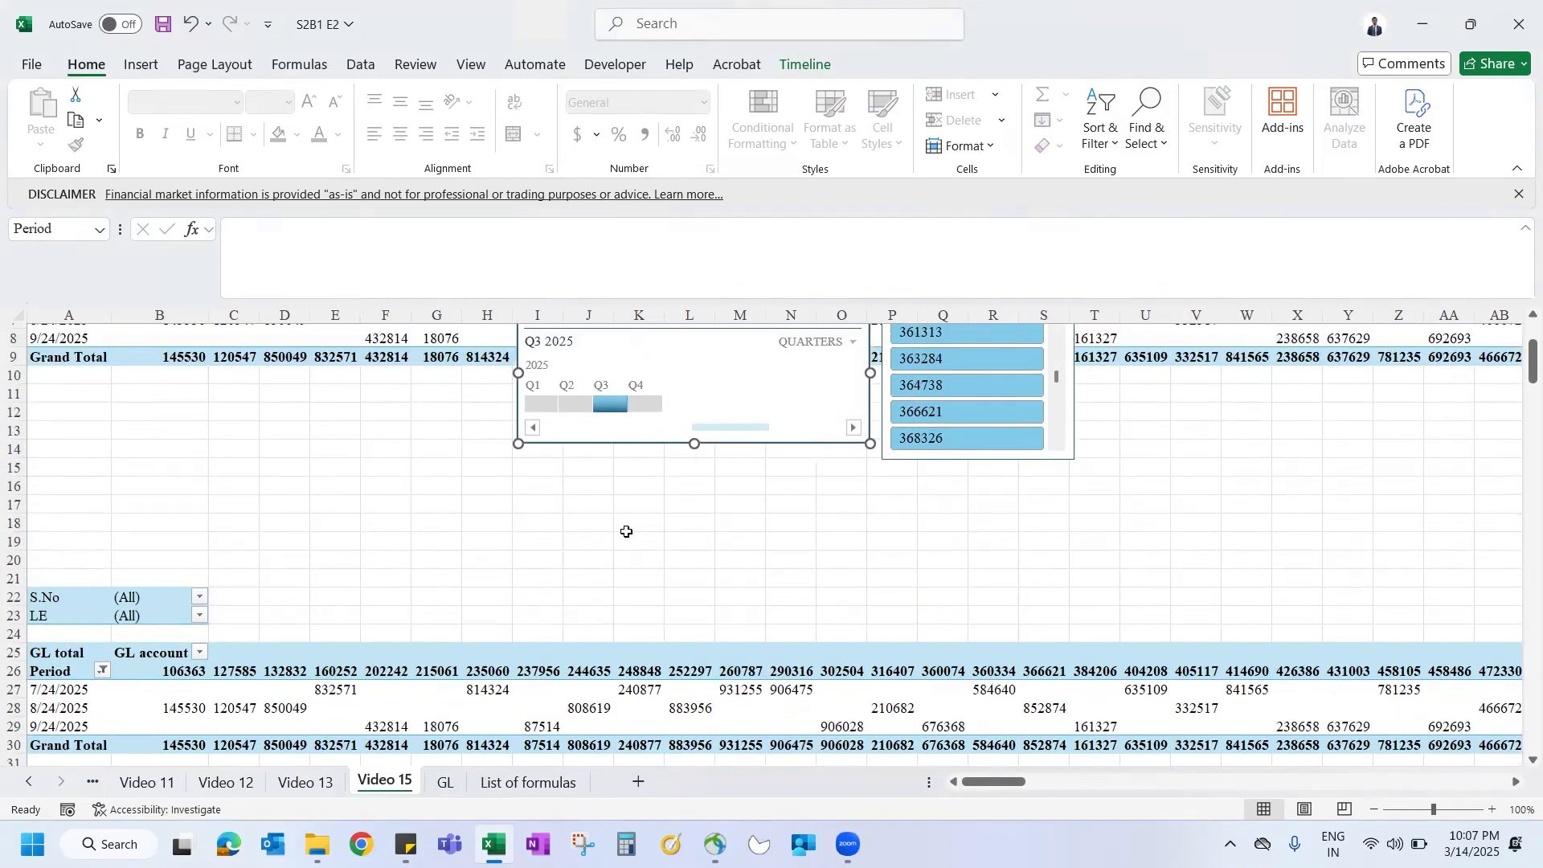
{"action": "left_click", "coordinate": [644, 404]}
{"action": "scroll", "coordinate": [490, 441], "scroll_direction": "up", "scroll_amount": 2}
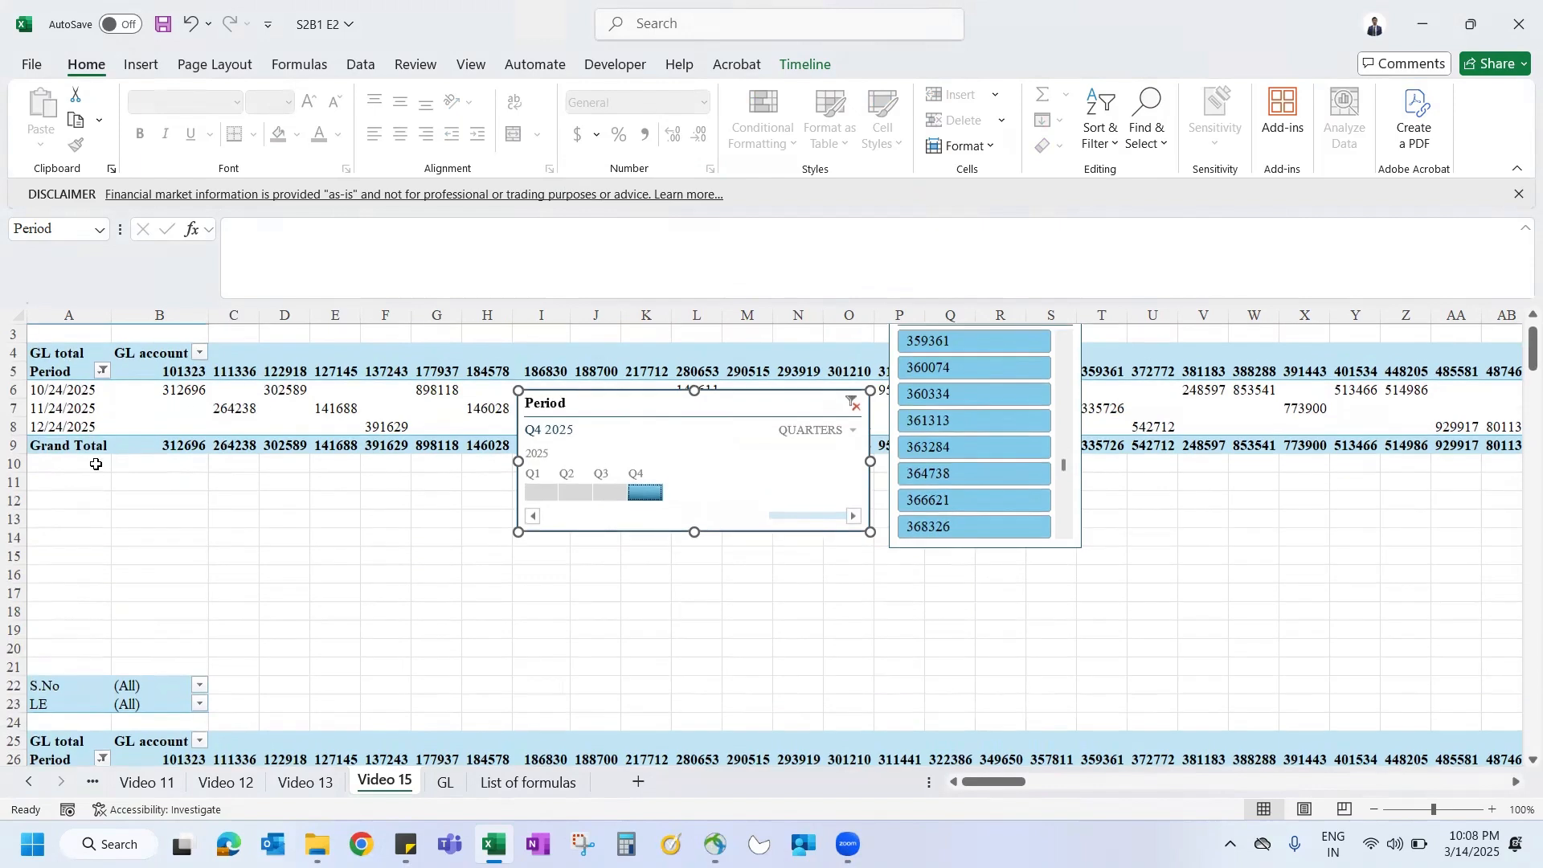
{"action": "scroll", "coordinate": [74, 414], "scroll_direction": "down", "scroll_amount": 4}
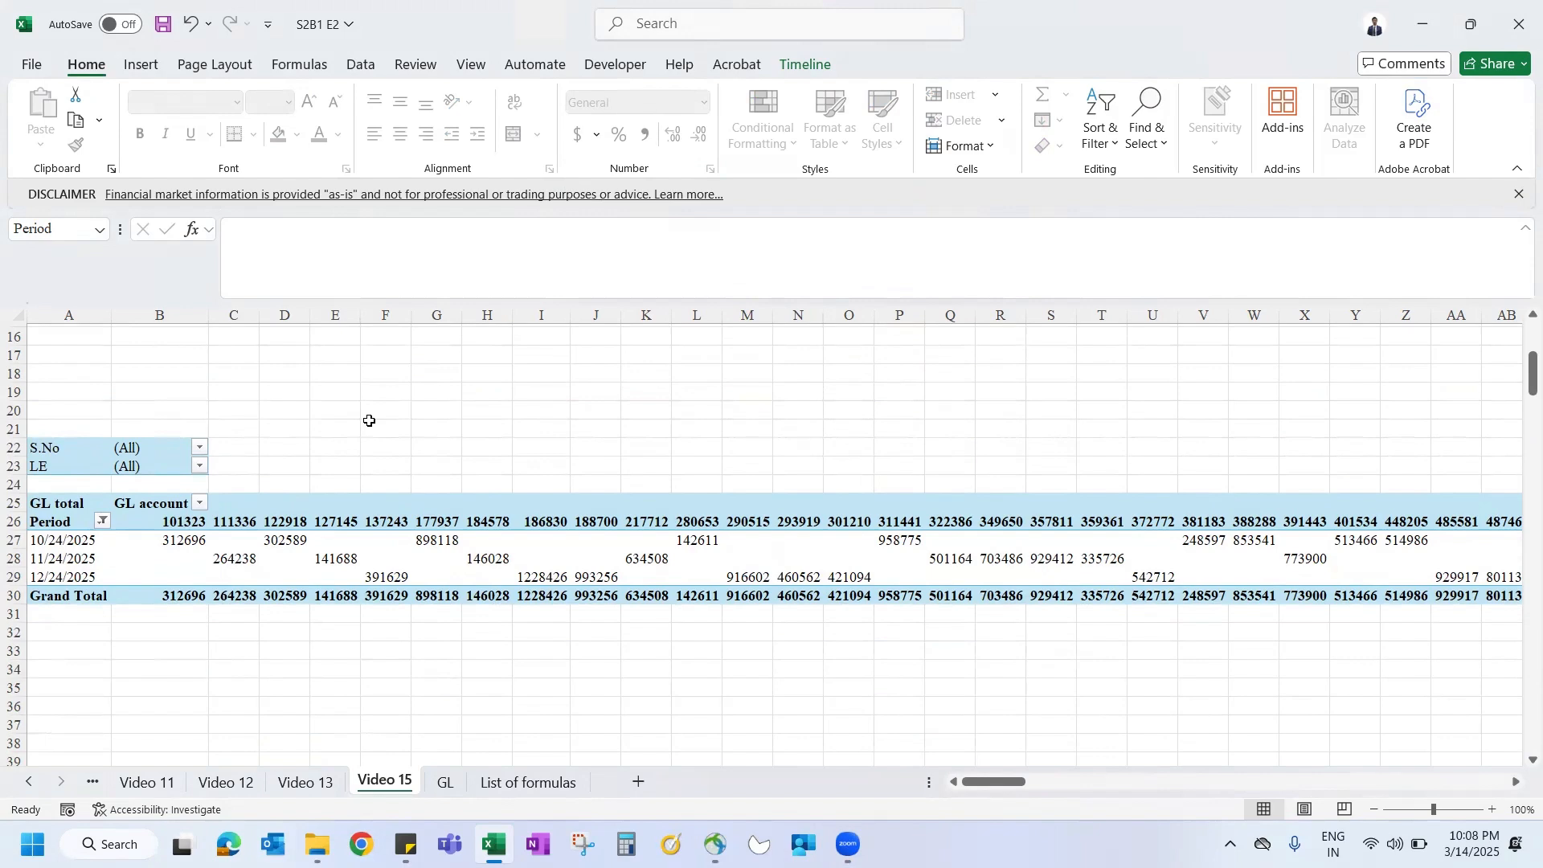
{"action": "scroll", "coordinate": [368, 421], "scroll_direction": "up", "scroll_amount": 5}
{"action": "left_click", "coordinate": [576, 529]}
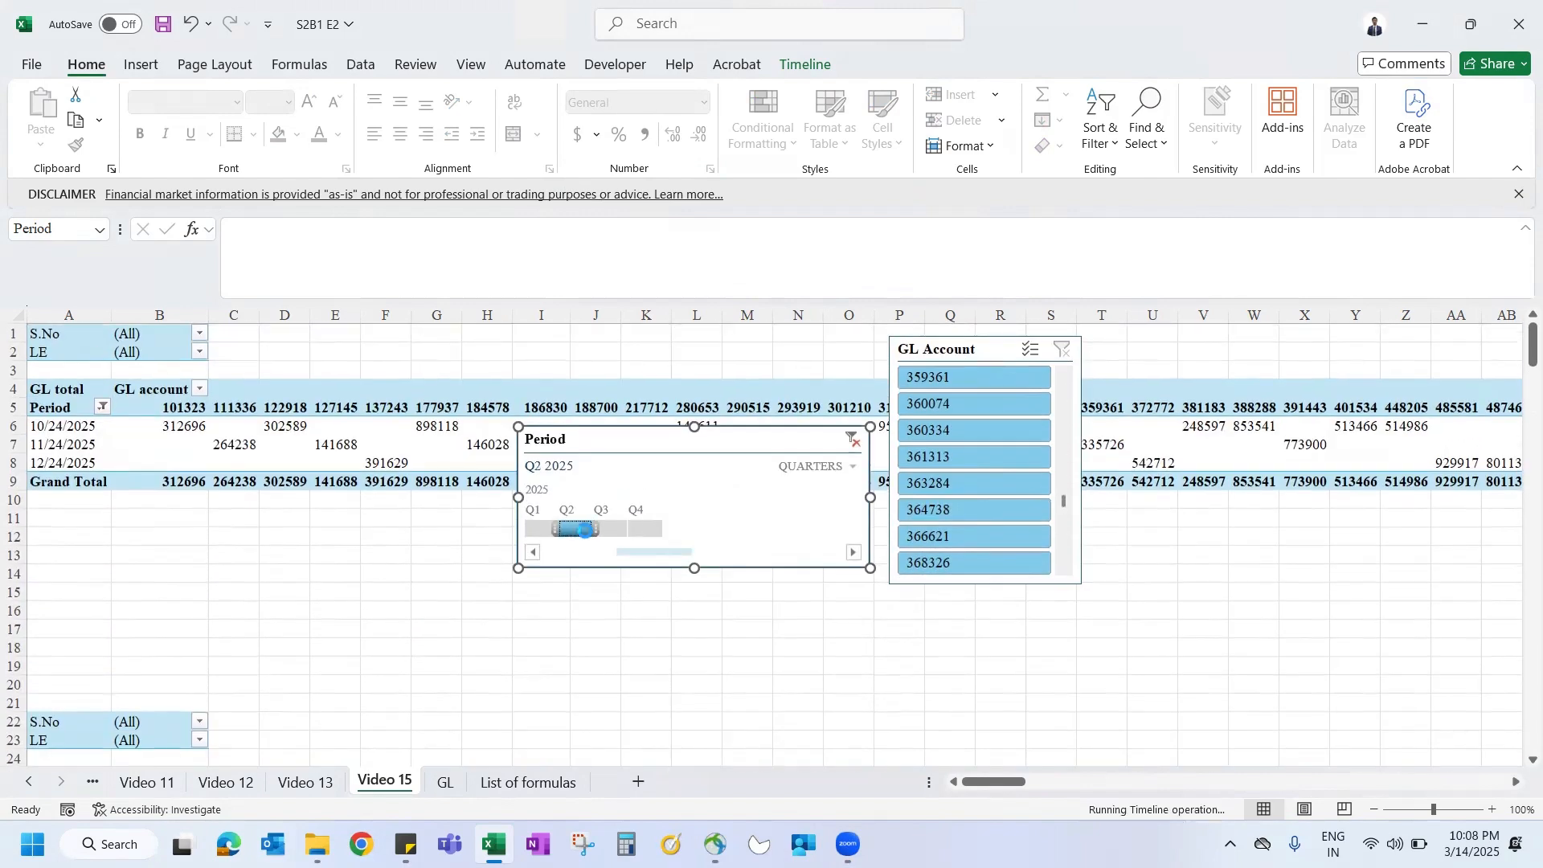
{"action": "scroll", "coordinate": [289, 496], "scroll_direction": "down", "scroll_amount": 3}
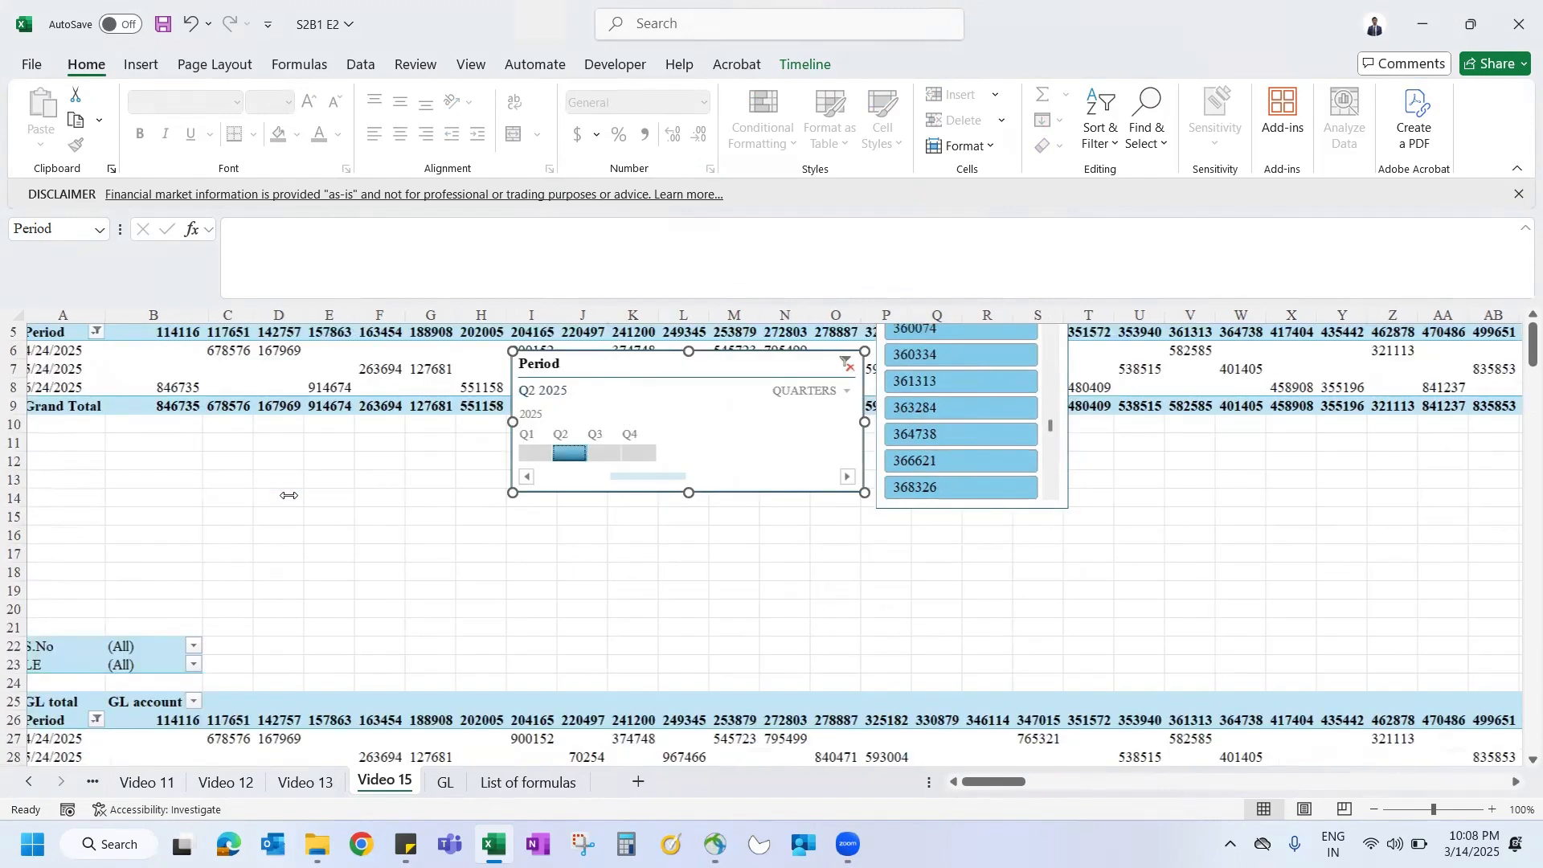
{"action": "scroll", "coordinate": [290, 496], "scroll_direction": "up", "scroll_amount": 3}
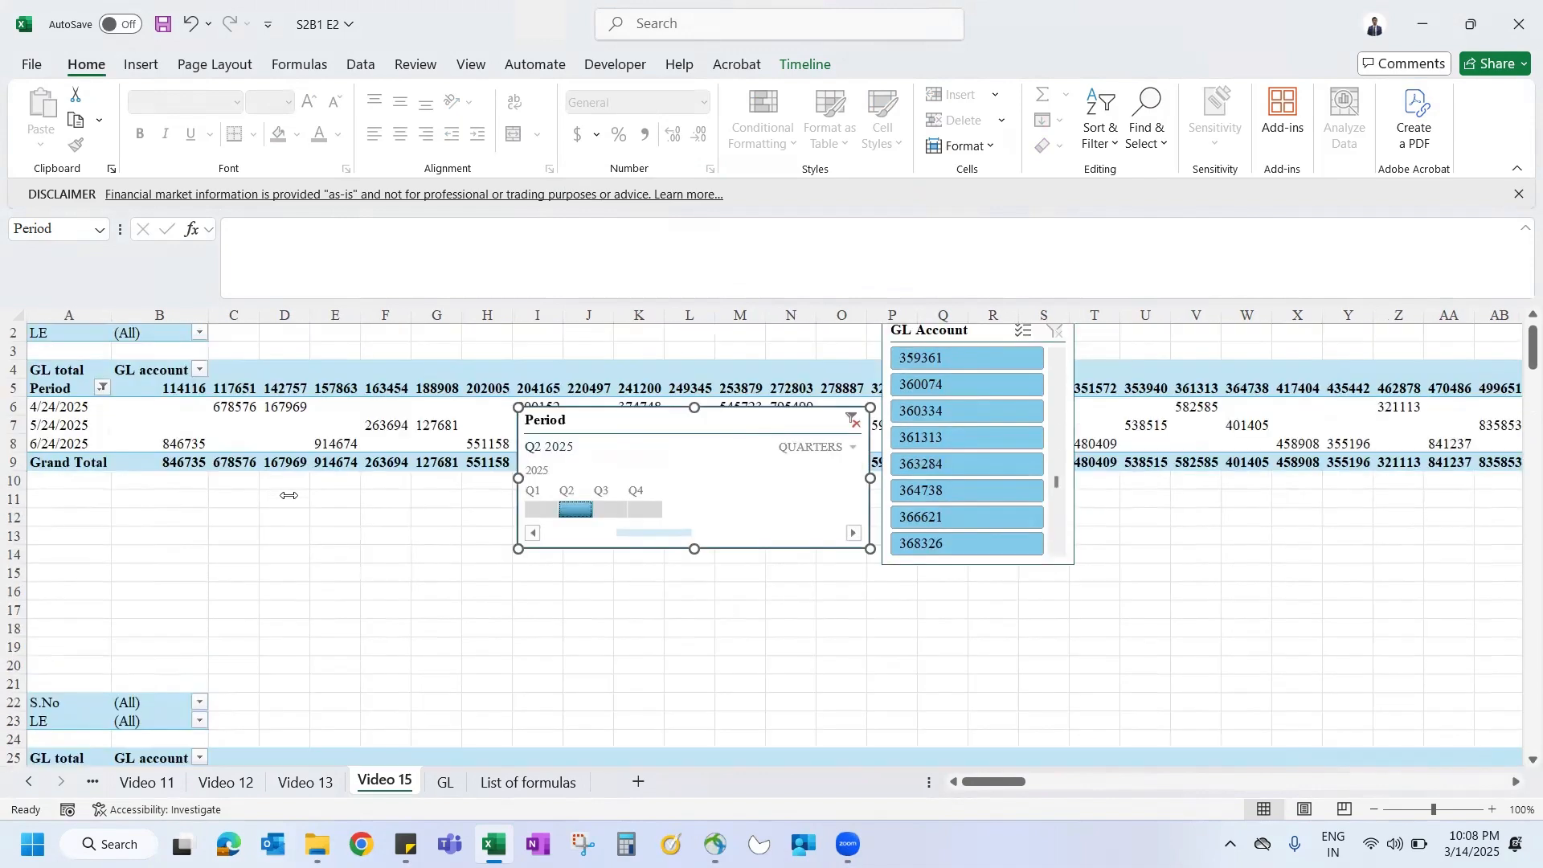
Step: Connect the GL Account slicer to PivotTable1 in addition to GL summary
{"action": "right_click", "coordinate": [962, 354]}
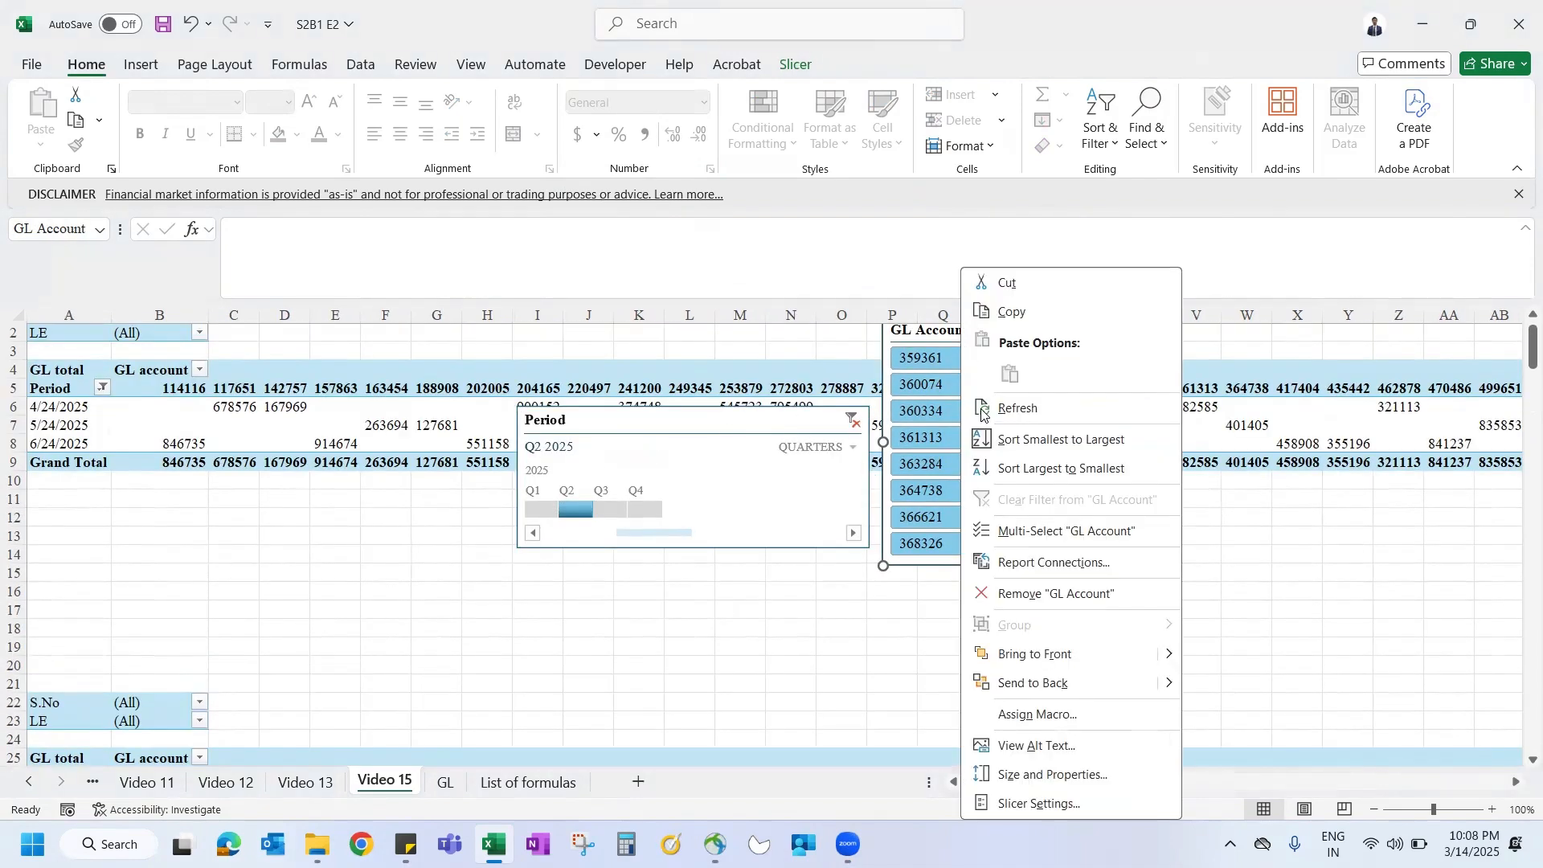
{"action": "left_click", "coordinate": [1020, 565]}
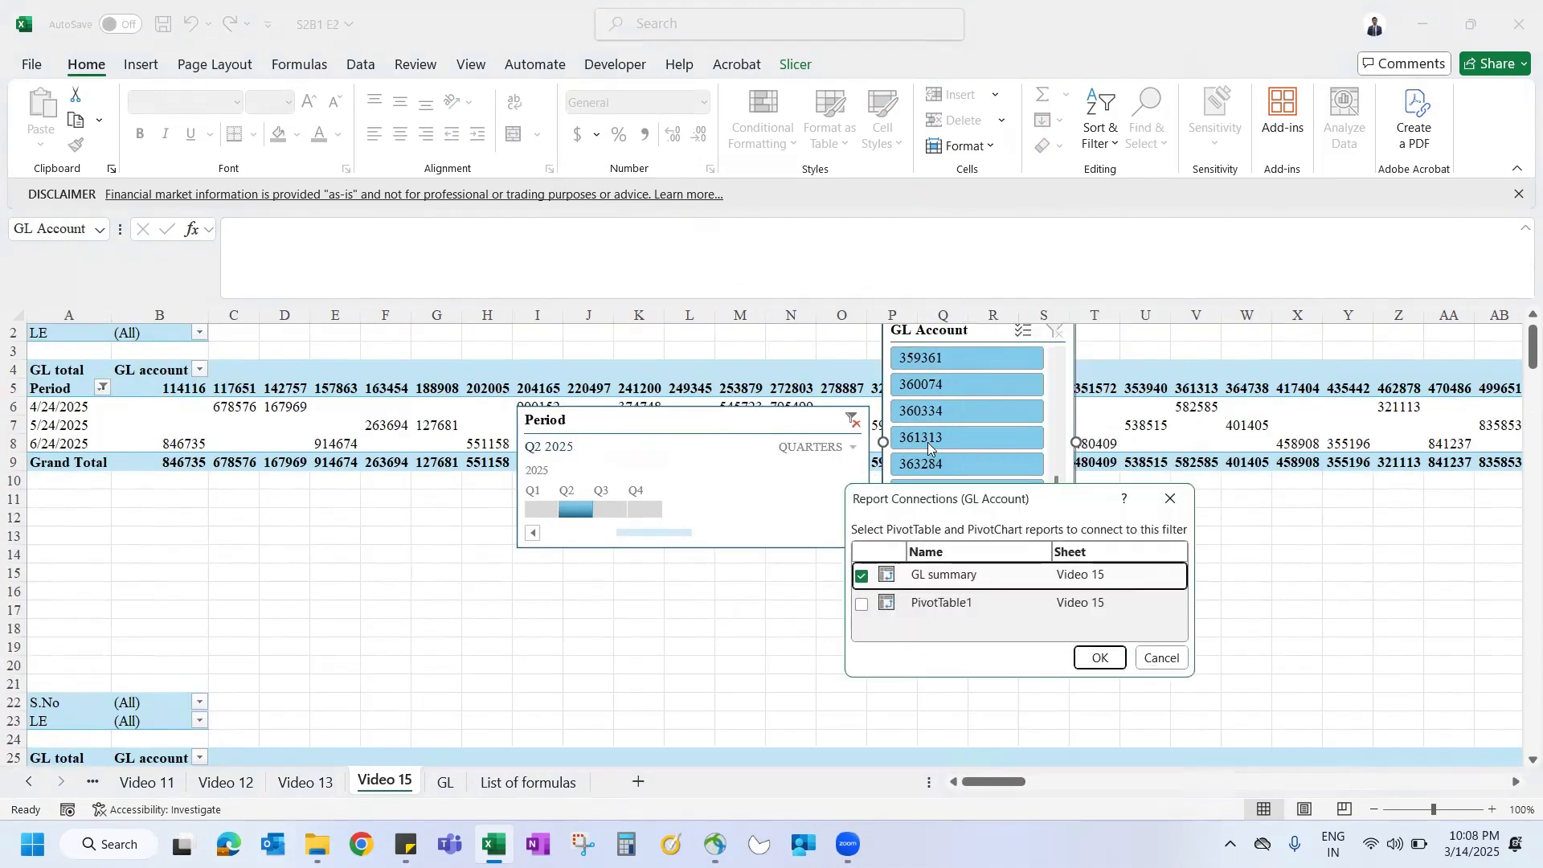
{"action": "left_click", "coordinate": [869, 602]}
{"action": "left_click", "coordinate": [866, 603]}
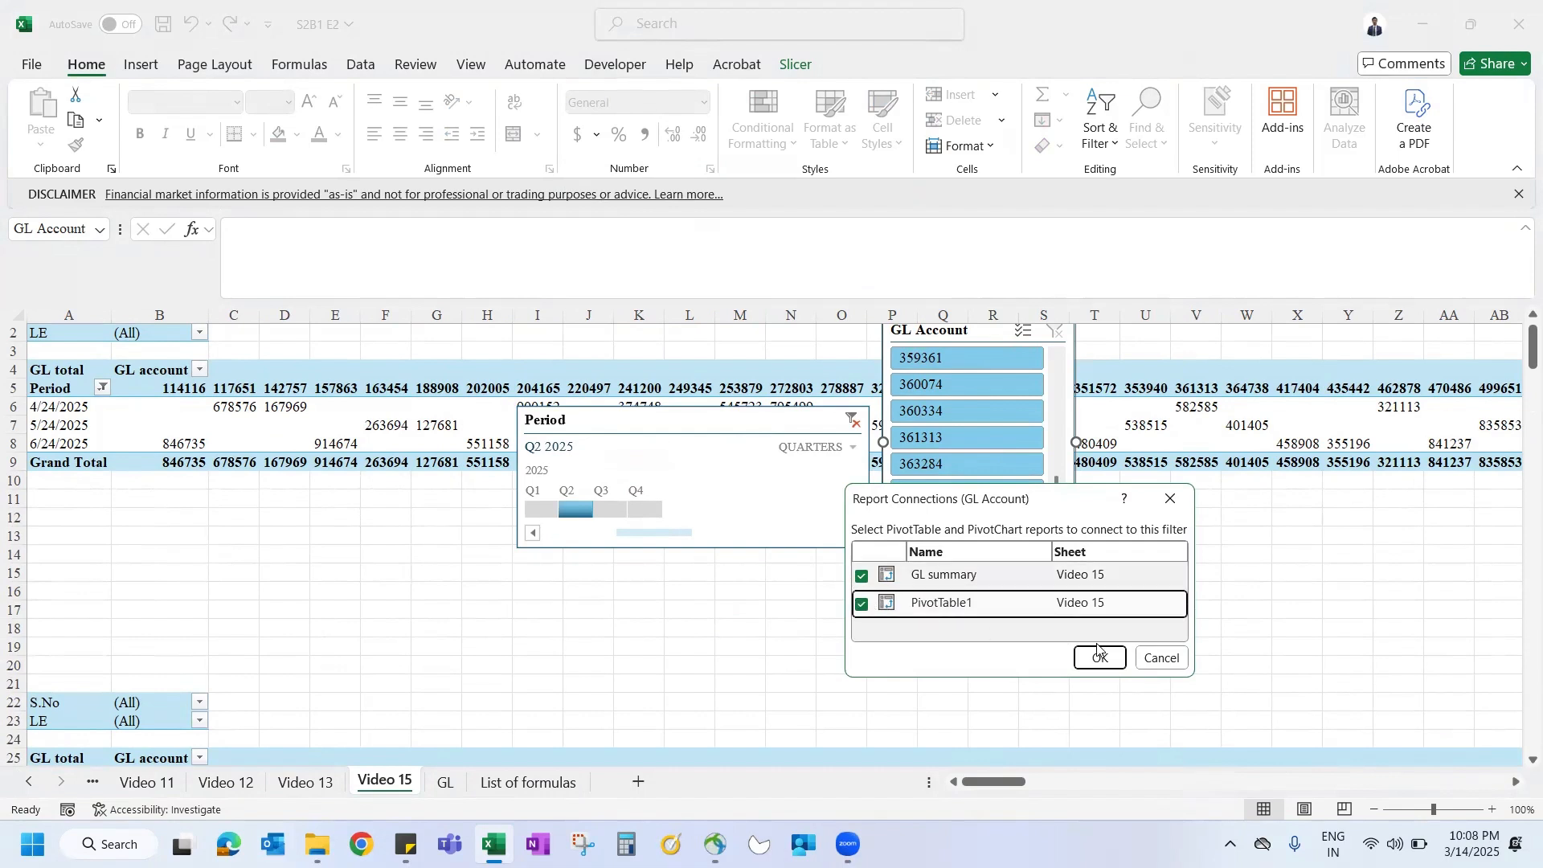
{"action": "left_click", "coordinate": [1098, 656]}
Step: Test the shared GL Account slicer with accounts 331011, 349650 and 357811 on both pivot tables
{"action": "left_click", "coordinate": [988, 456]}
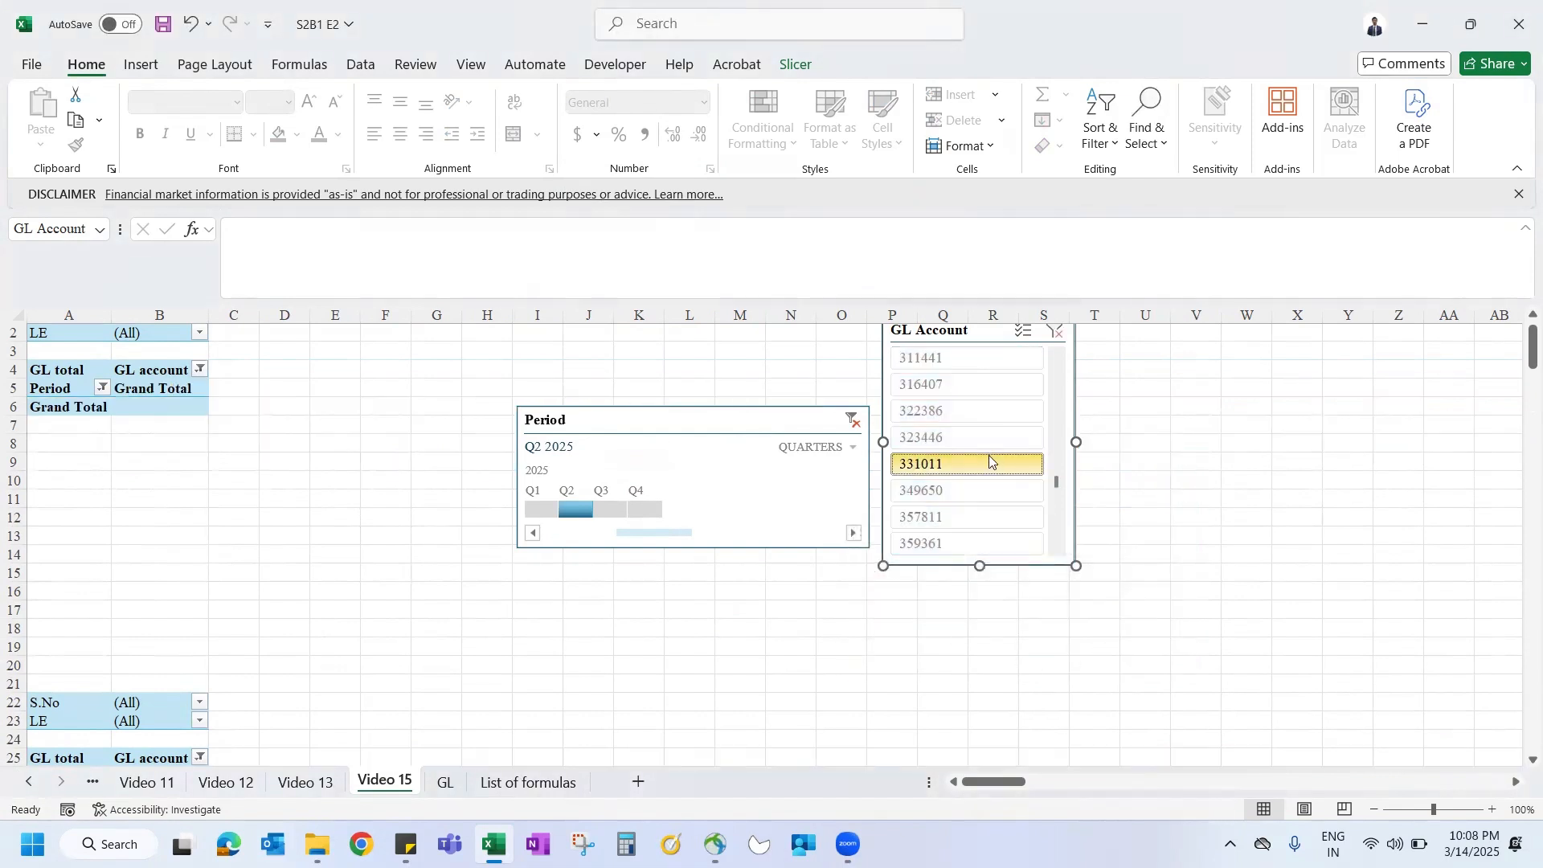
{"action": "left_click", "coordinate": [973, 407]}
{"action": "left_click", "coordinate": [979, 482]}
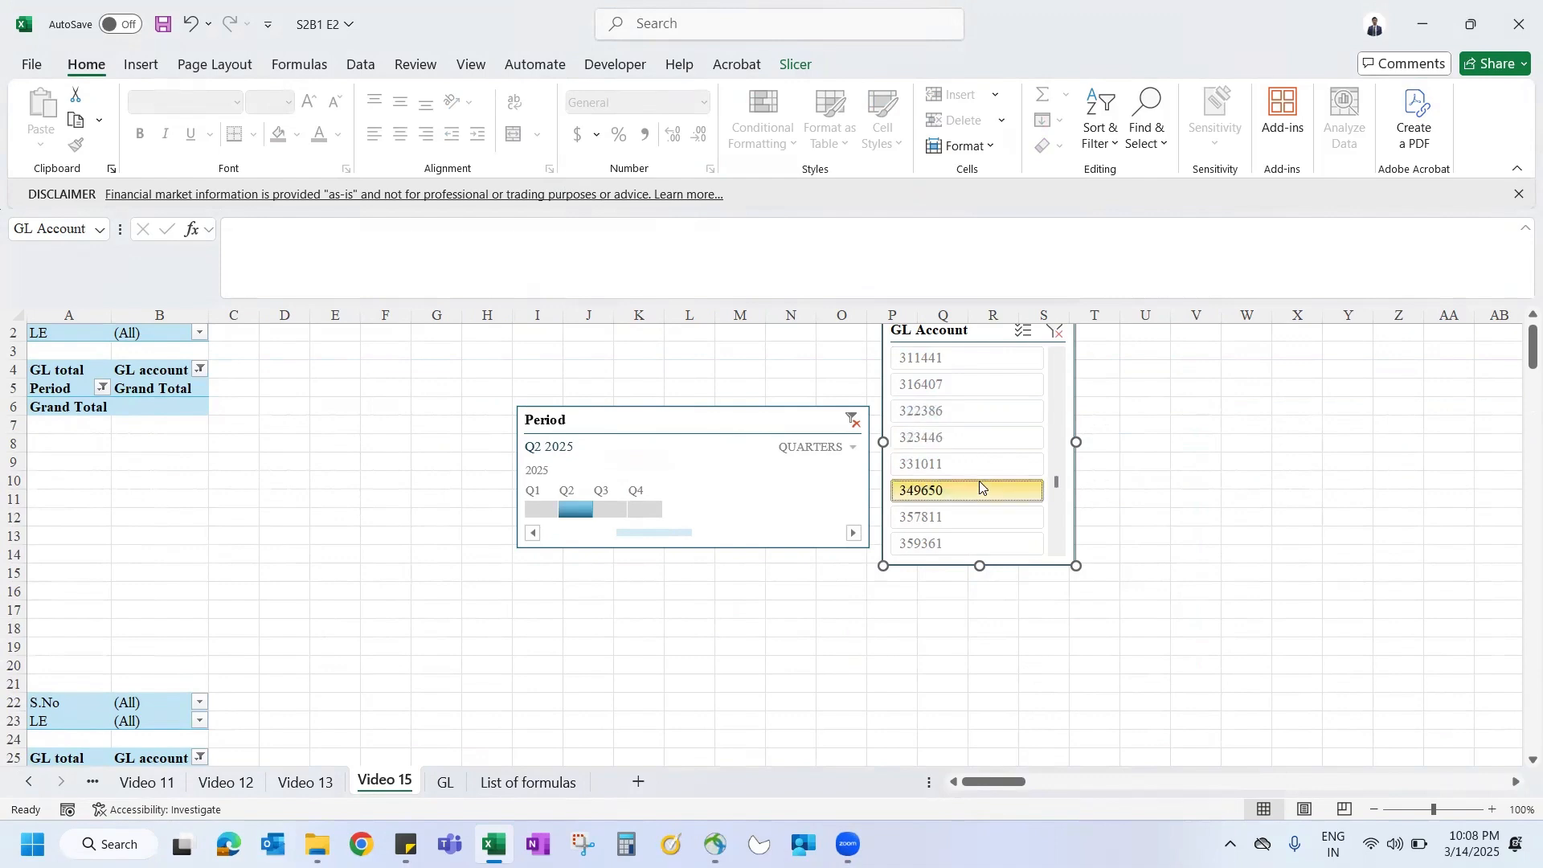
{"action": "scroll", "coordinate": [979, 482], "scroll_direction": "down", "scroll_amount": 2}
{"action": "scroll", "coordinate": [968, 434], "scroll_direction": "up", "scroll_amount": 3}
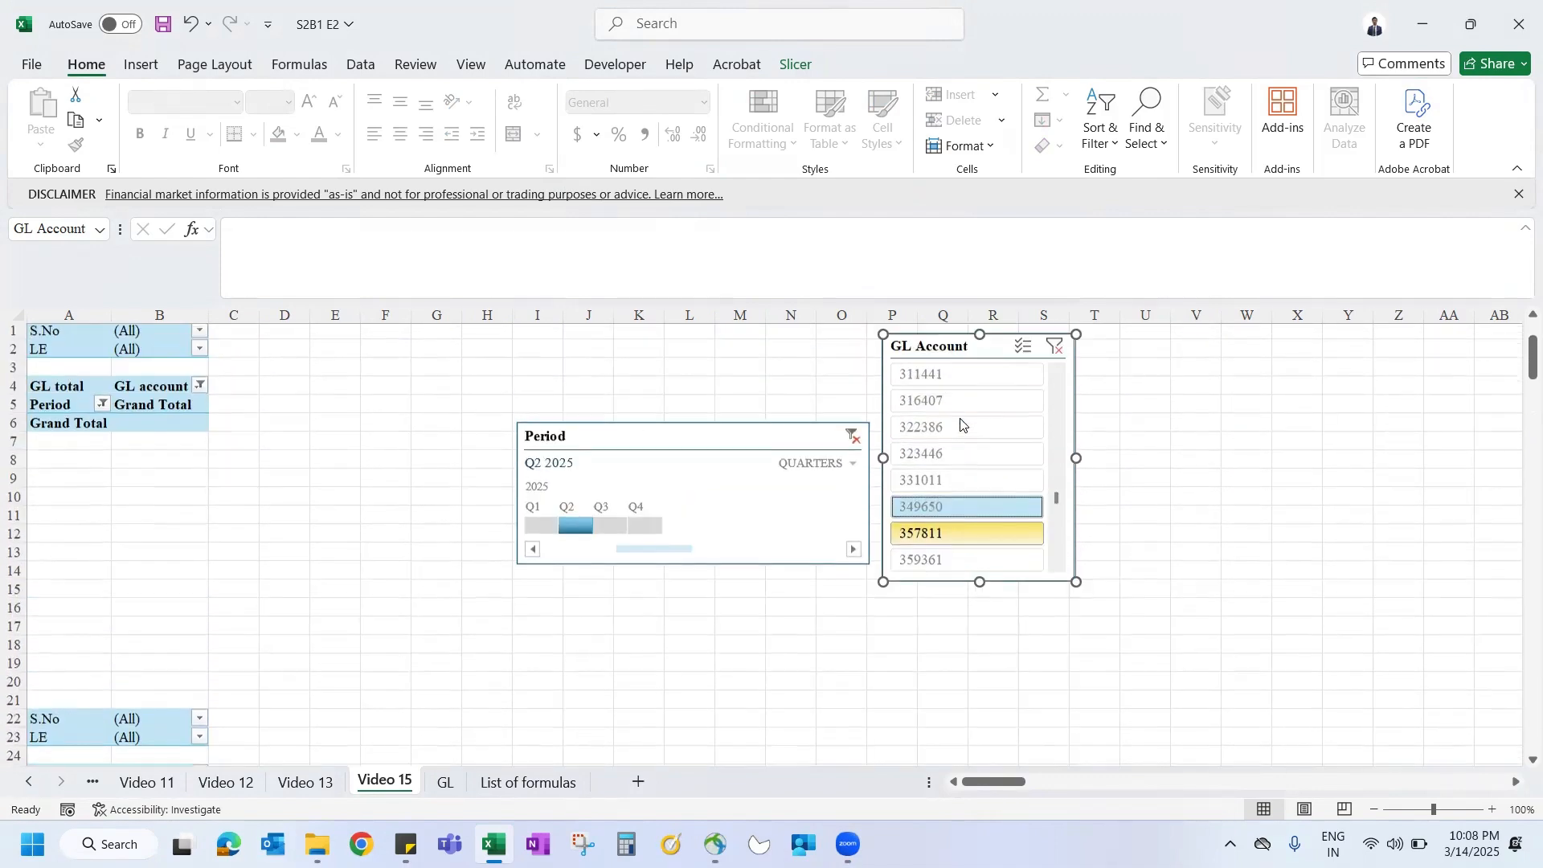
Step: Clear the GL Account slicer and Period timeline filters and check both pivot tables
{"action": "left_click", "coordinate": [1055, 349]}
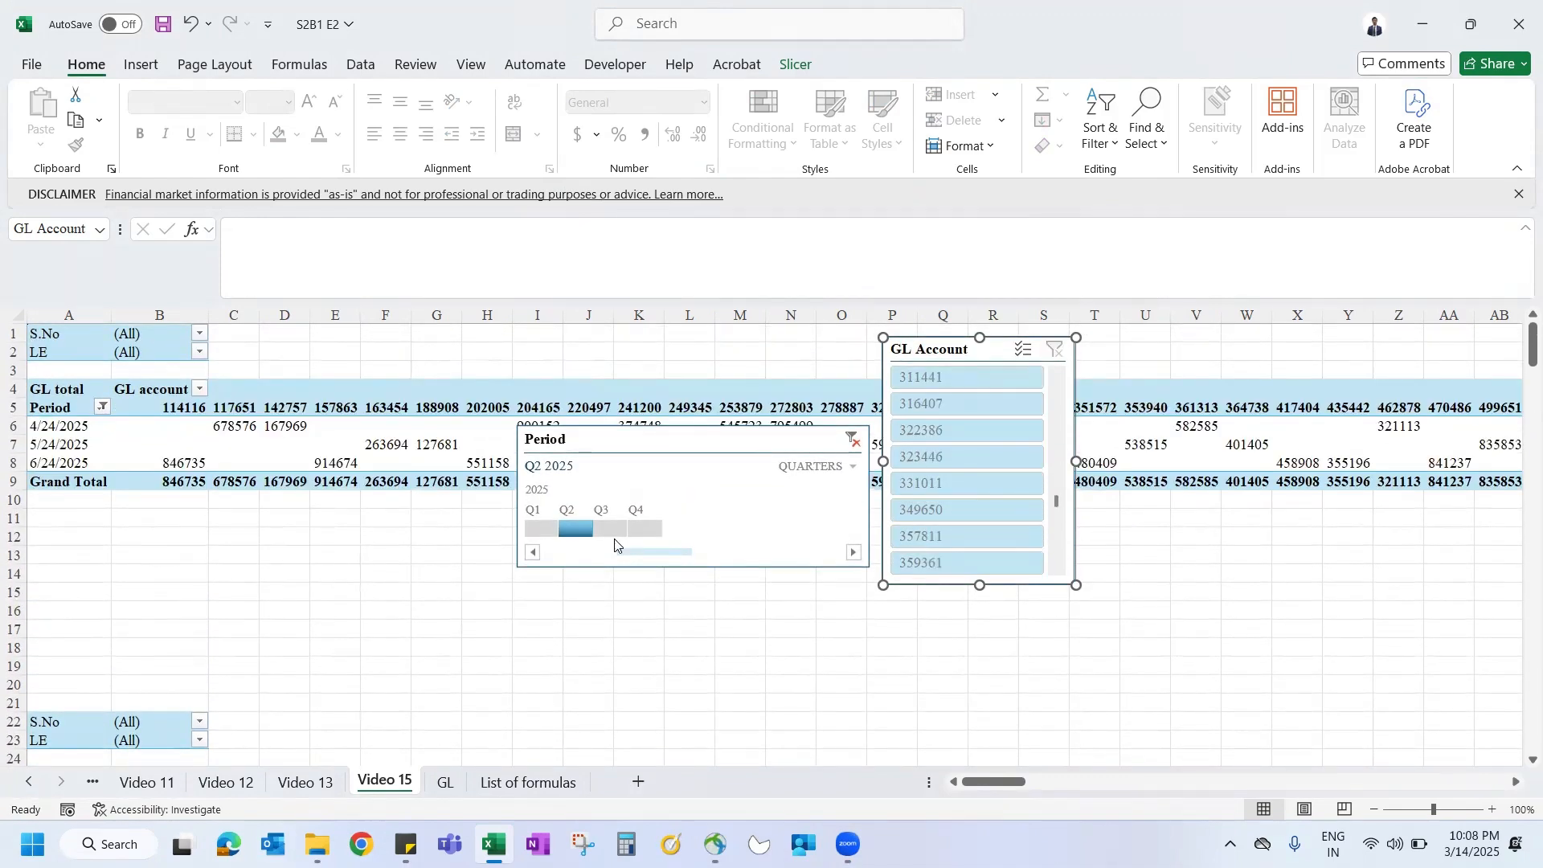
{"action": "scroll", "coordinate": [615, 543], "scroll_direction": "down", "scroll_amount": 3}
{"action": "scroll", "coordinate": [615, 543], "scroll_direction": "up", "scroll_amount": 3}
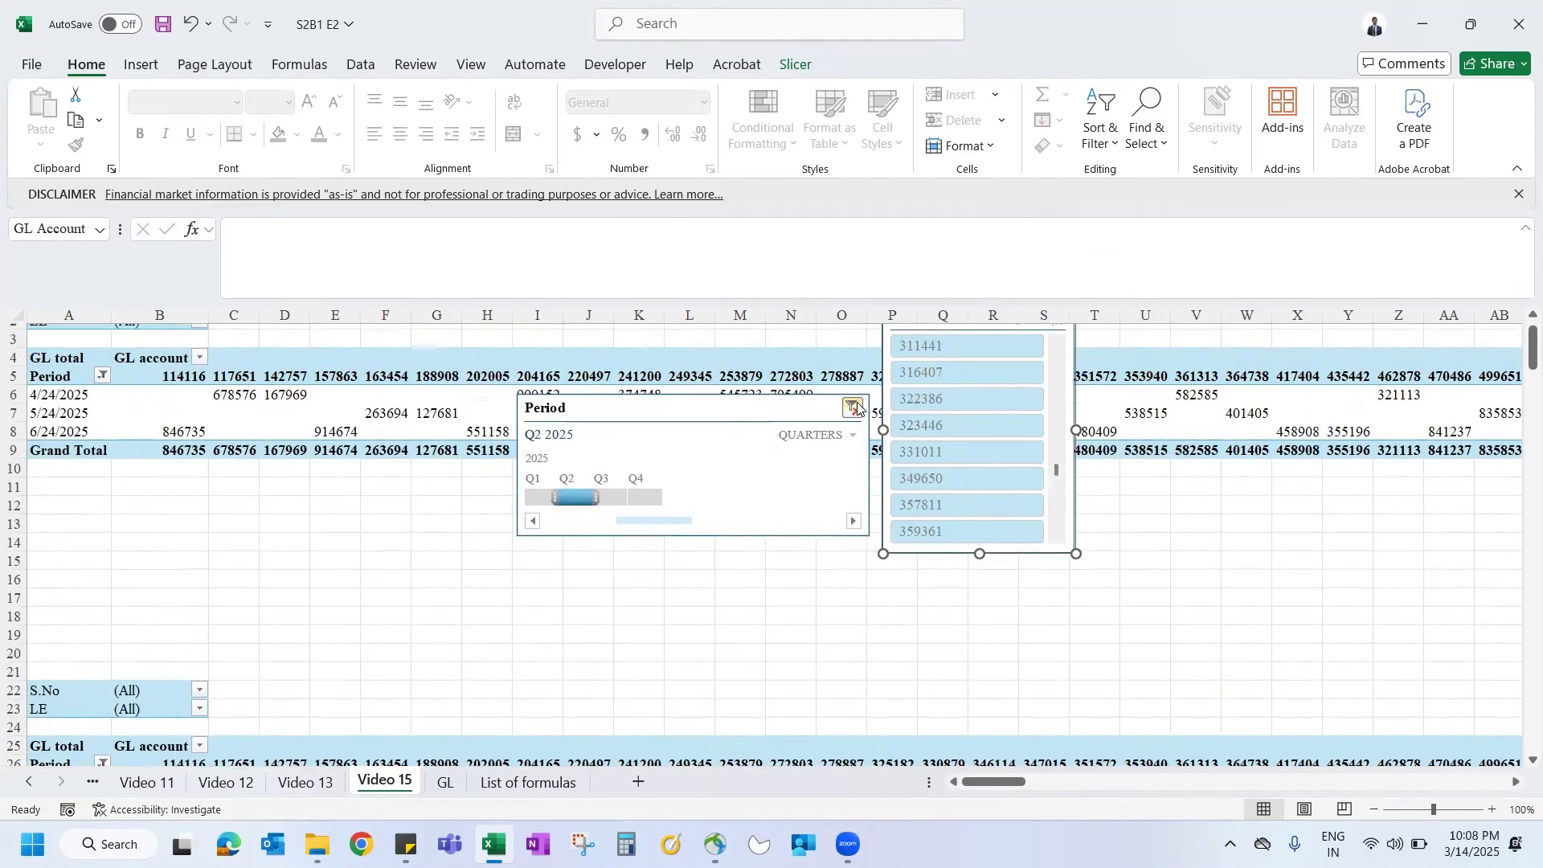
{"action": "left_click", "coordinate": [854, 408]}
{"action": "scroll", "coordinate": [615, 605], "scroll_direction": "down", "scroll_amount": 6}
{"action": "scroll", "coordinate": [615, 605], "scroll_direction": "up", "scroll_amount": 5}
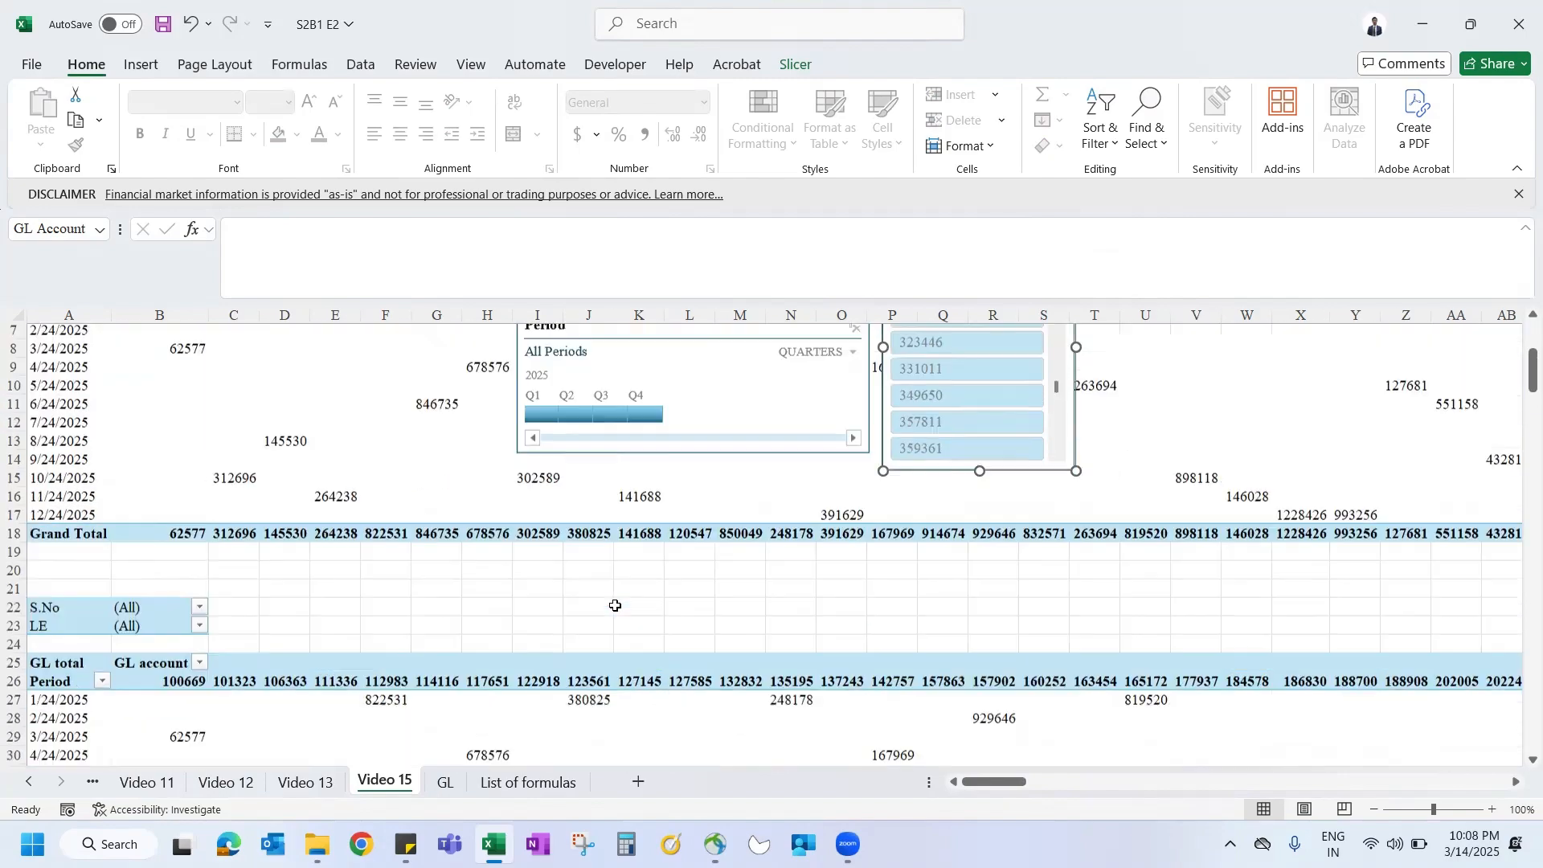
{"action": "scroll", "coordinate": [615, 605], "scroll_direction": "up", "scroll_amount": 2}
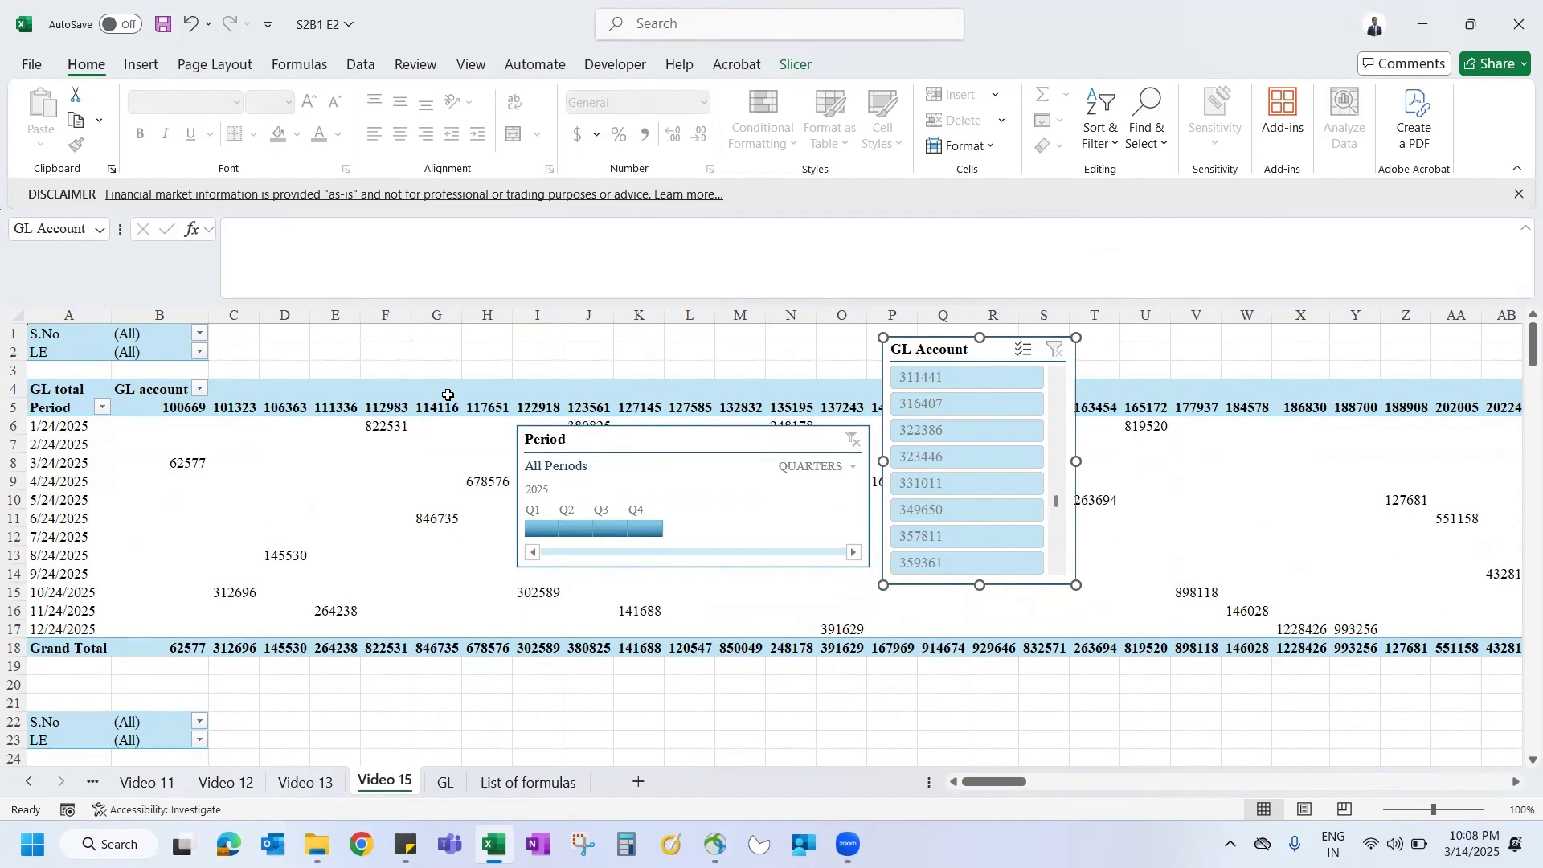
Step: Review the refresh options available for the GL summary pivot table
{"action": "left_click", "coordinate": [588, 368]}
{"action": "left_click", "coordinate": [415, 423]}
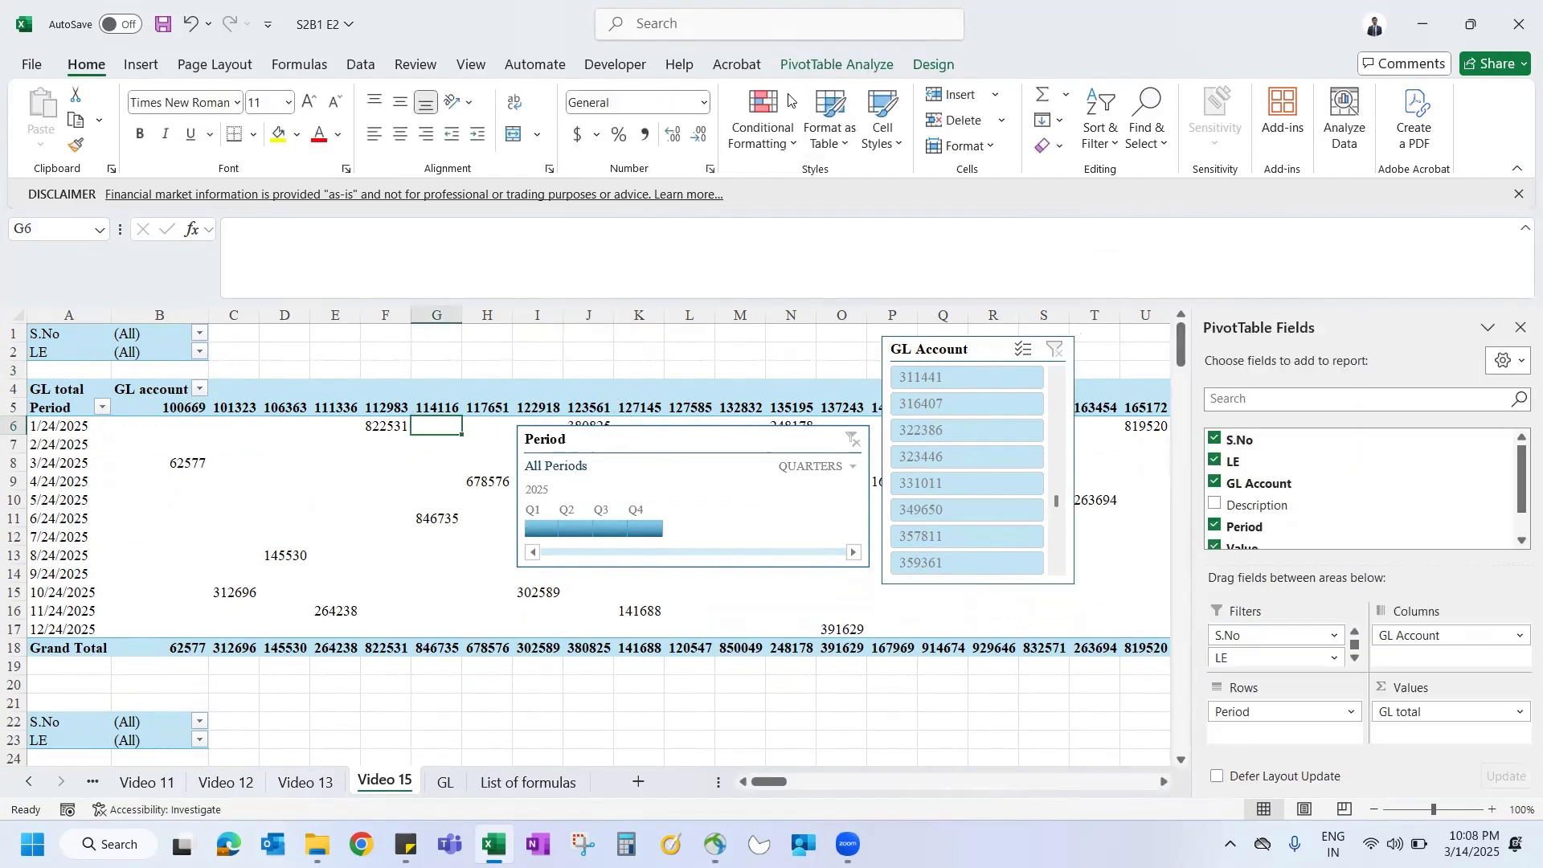
{"action": "left_click", "coordinate": [836, 64]}
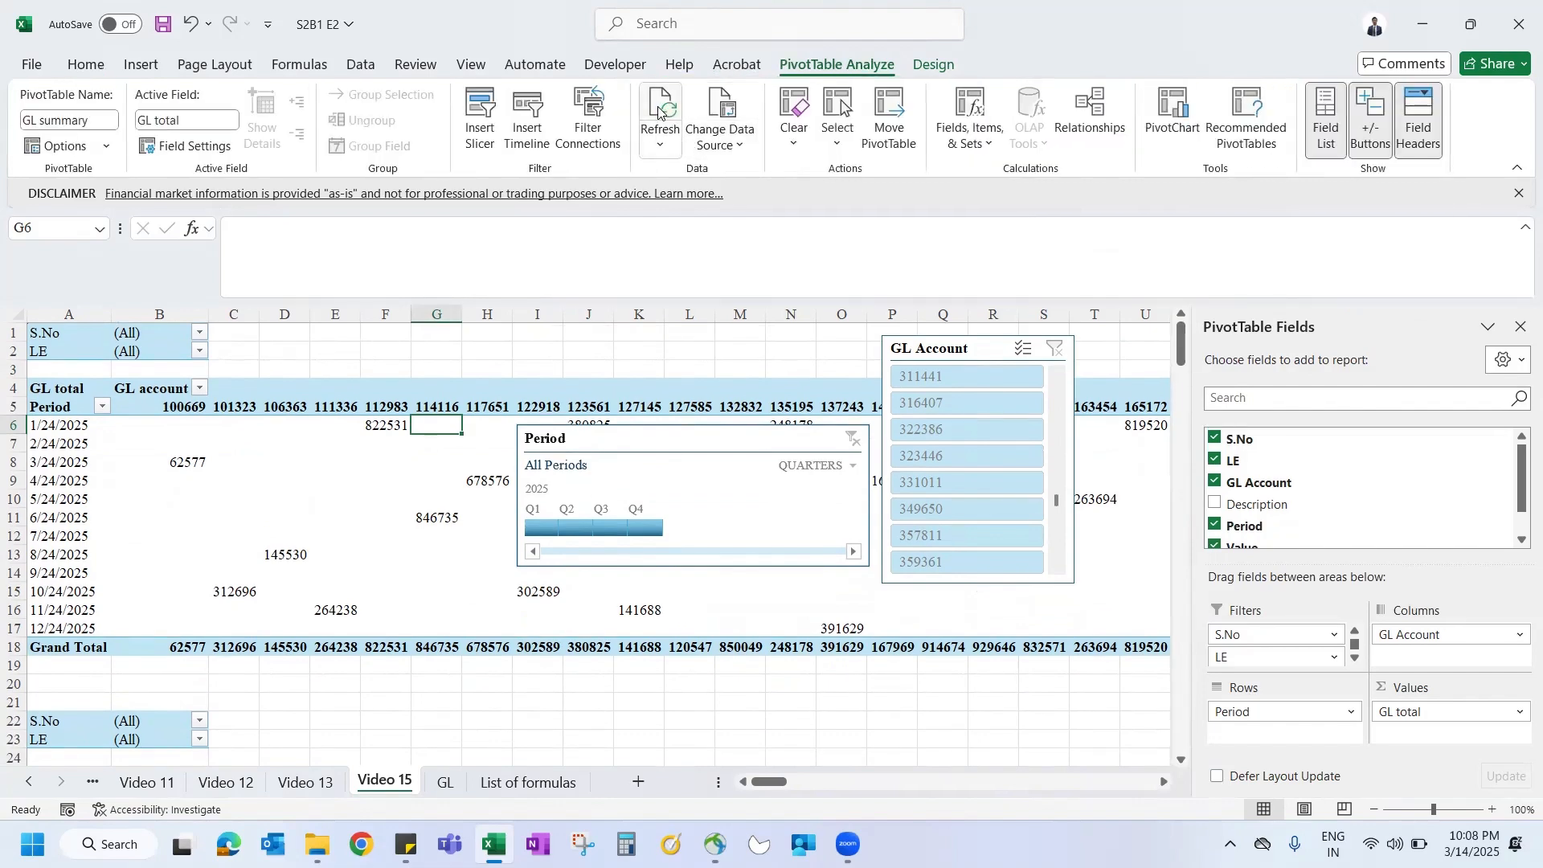
{"action": "left_click", "coordinate": [660, 142]}
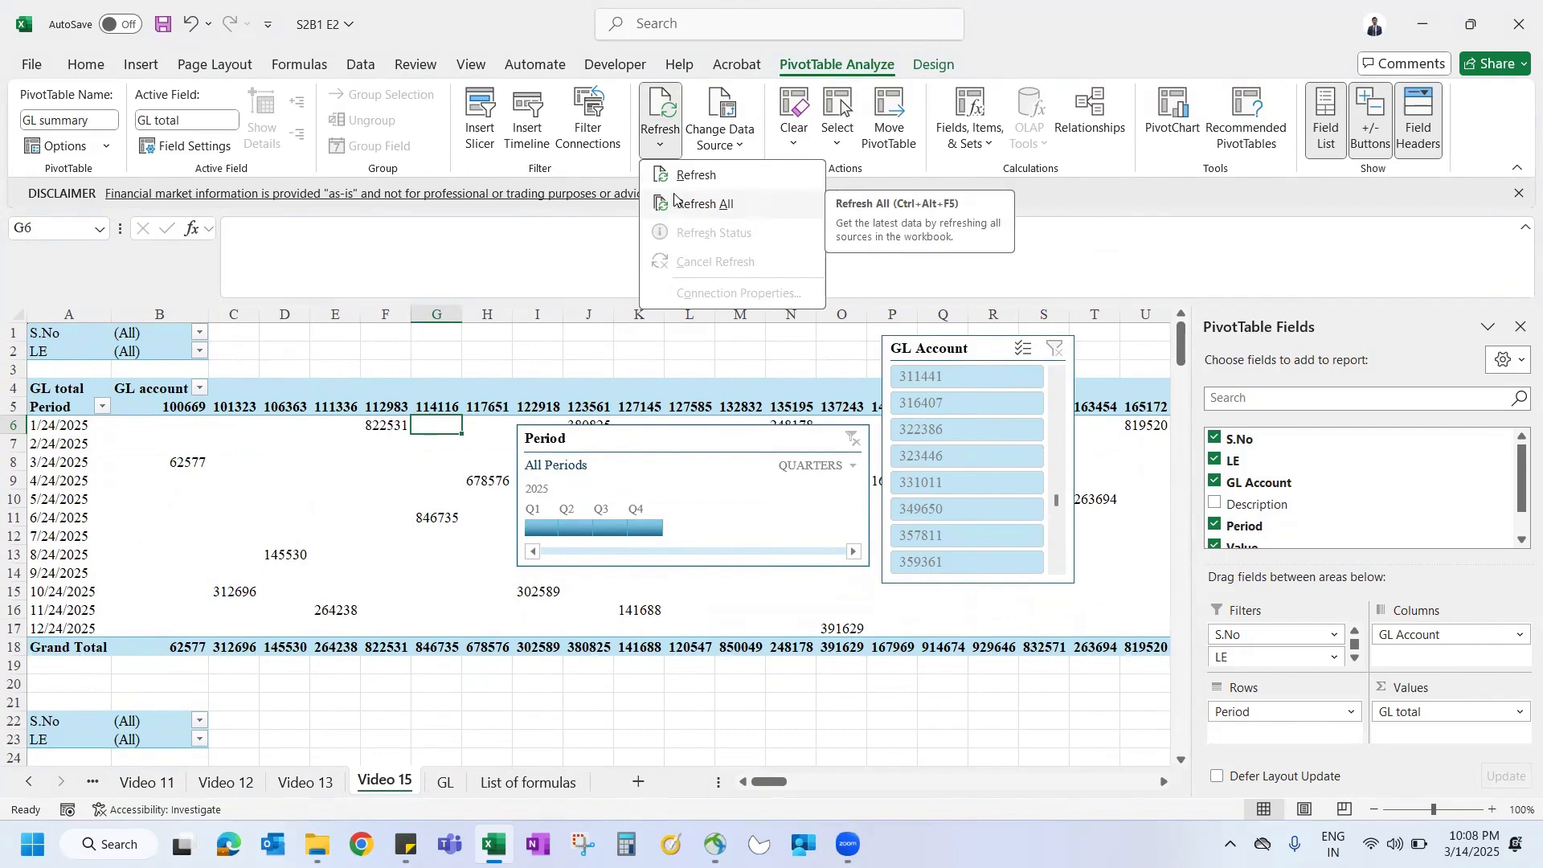
{"action": "key", "text": "Escape"}
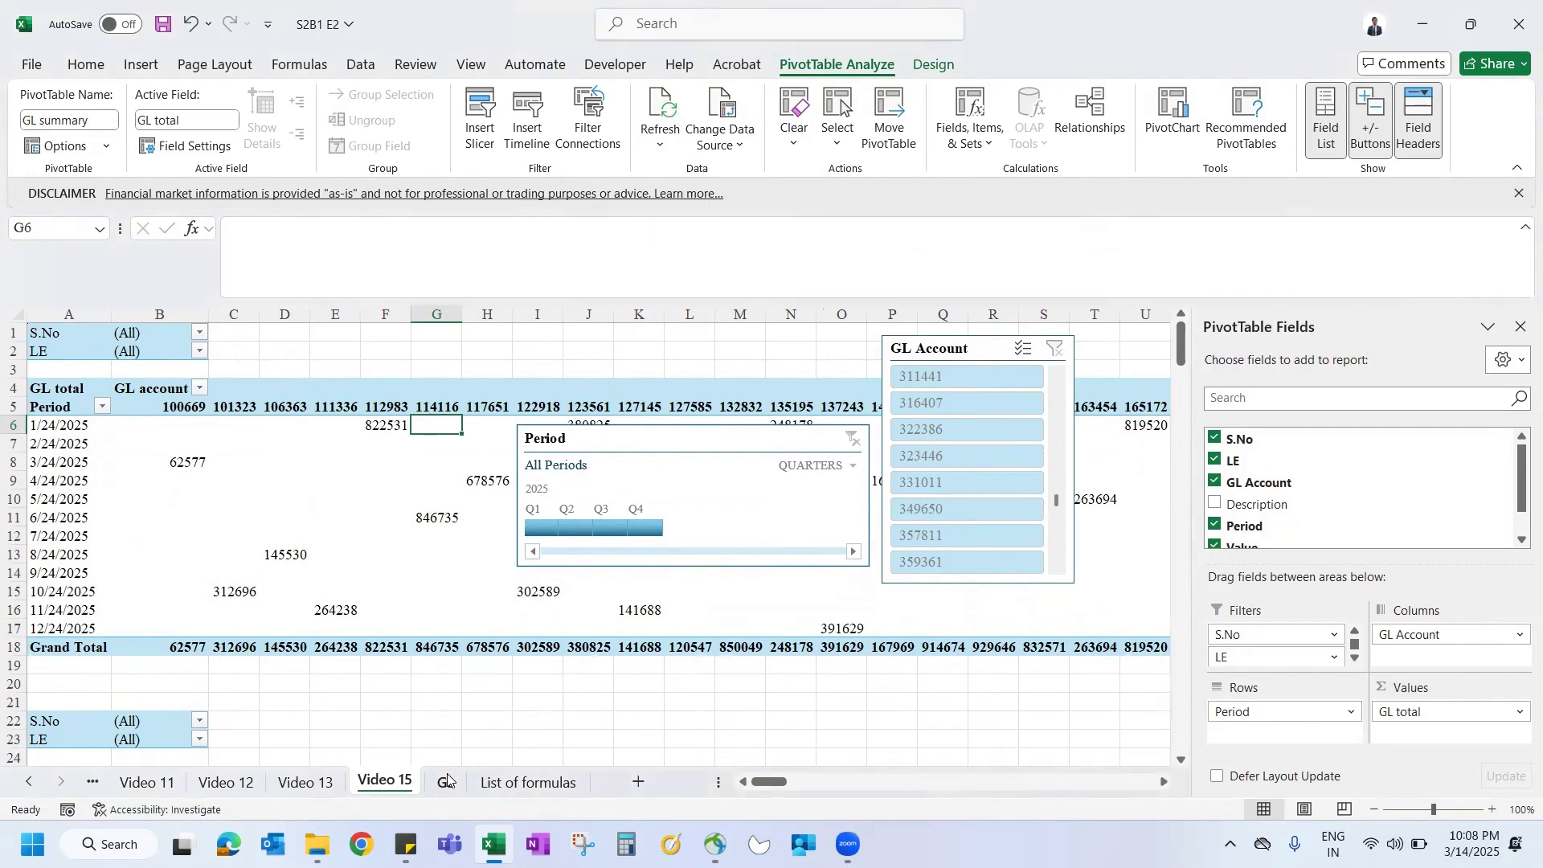
Step: Set the Value of S.No 105 in cell F106 of the GL sheet to 0 and return to the Video 15 sheet
{"action": "left_click", "coordinate": [447, 781]}
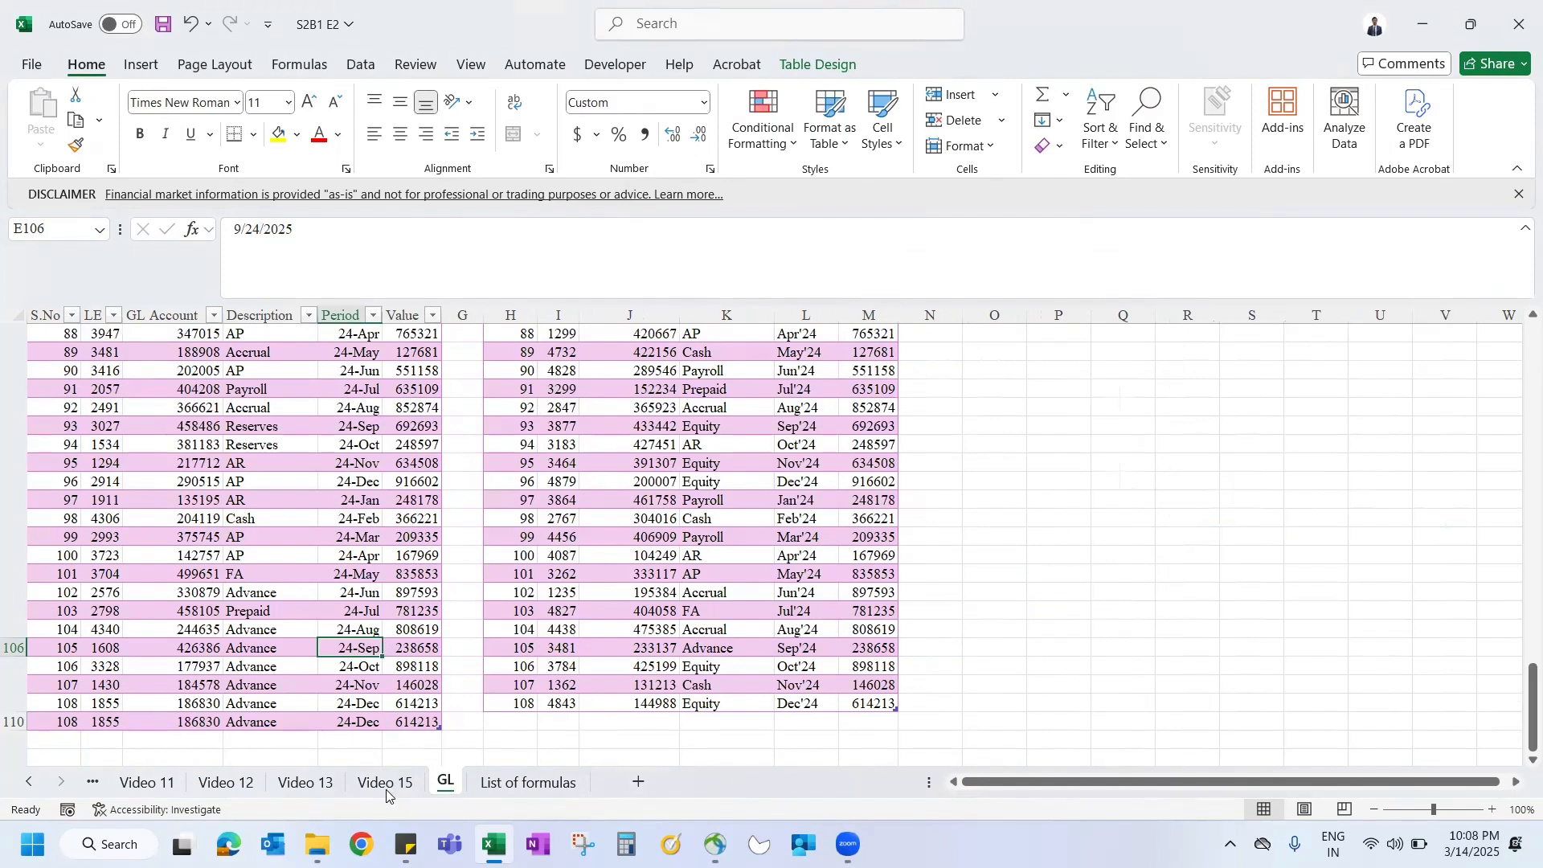
{"action": "key", "text": "Right"}
{"action": "type", "text": "0"}
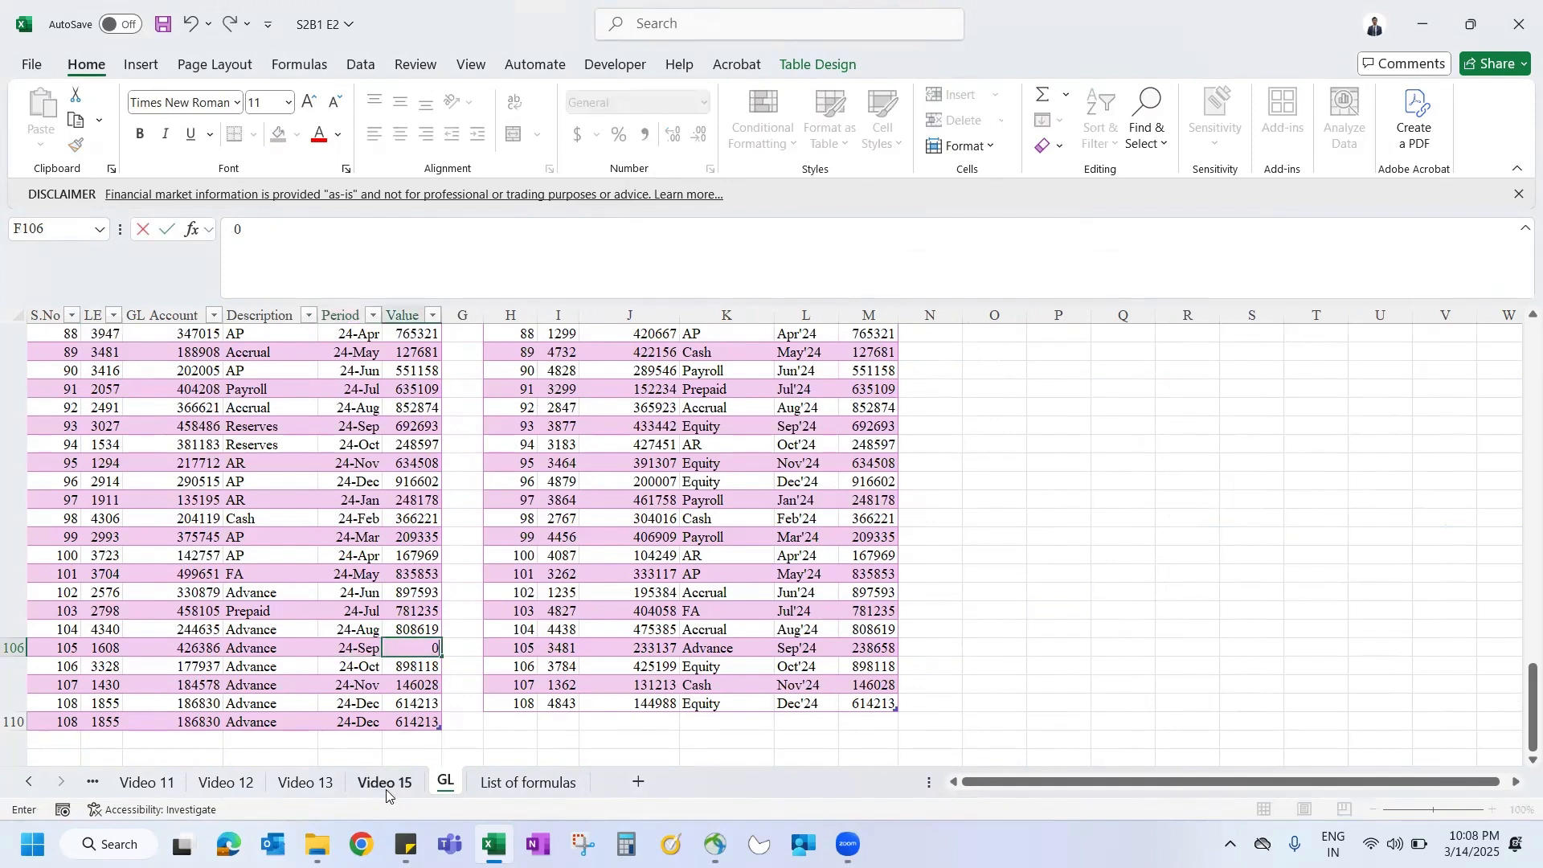
{"action": "key", "text": "Return"}
{"action": "key", "text": "Up"}
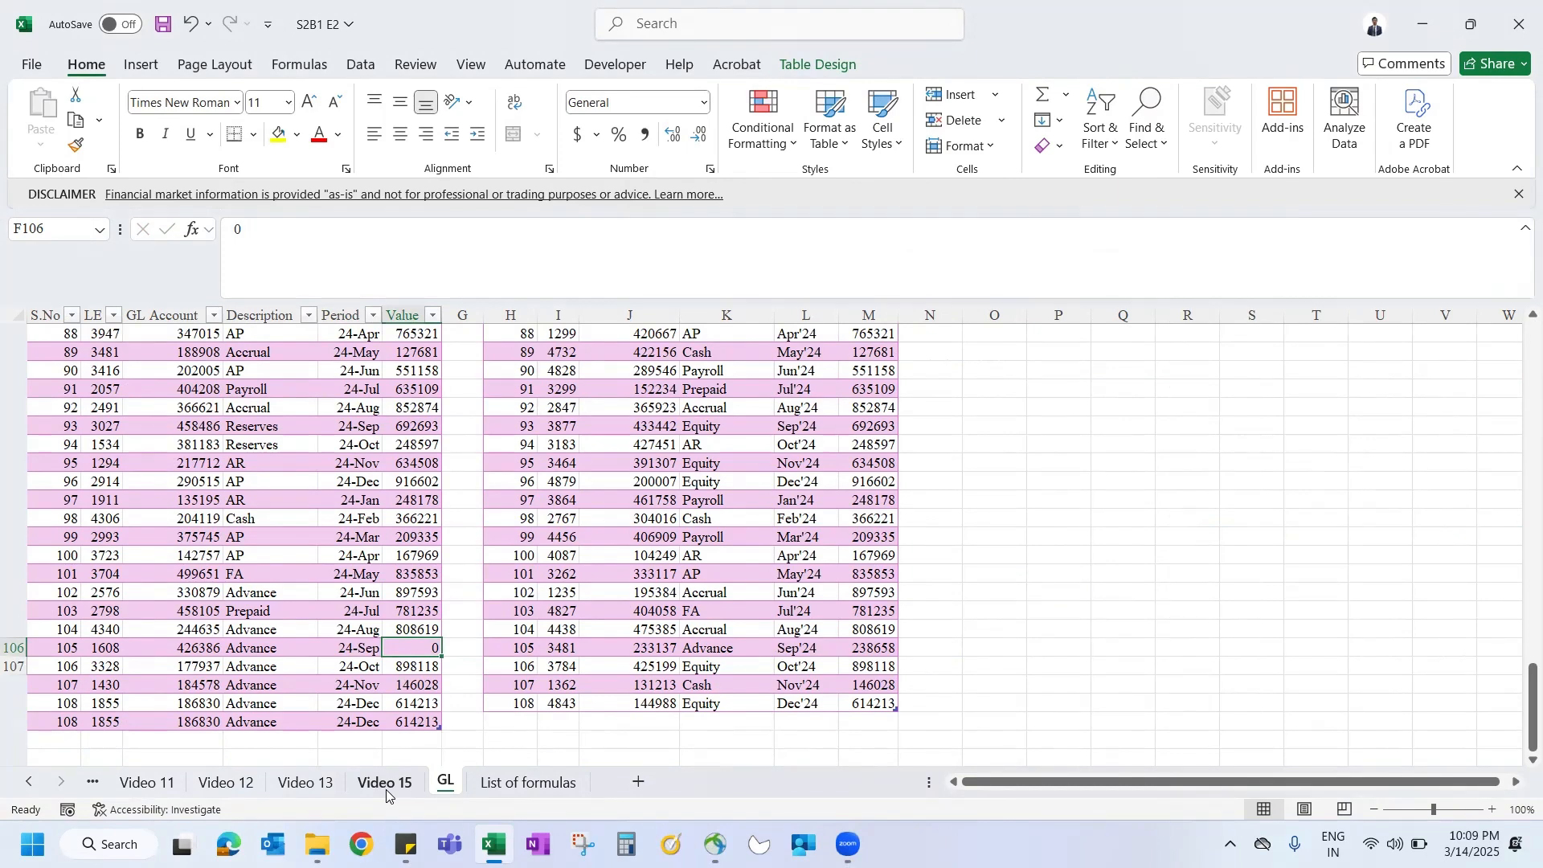
{"action": "left_click", "coordinate": [386, 792]}
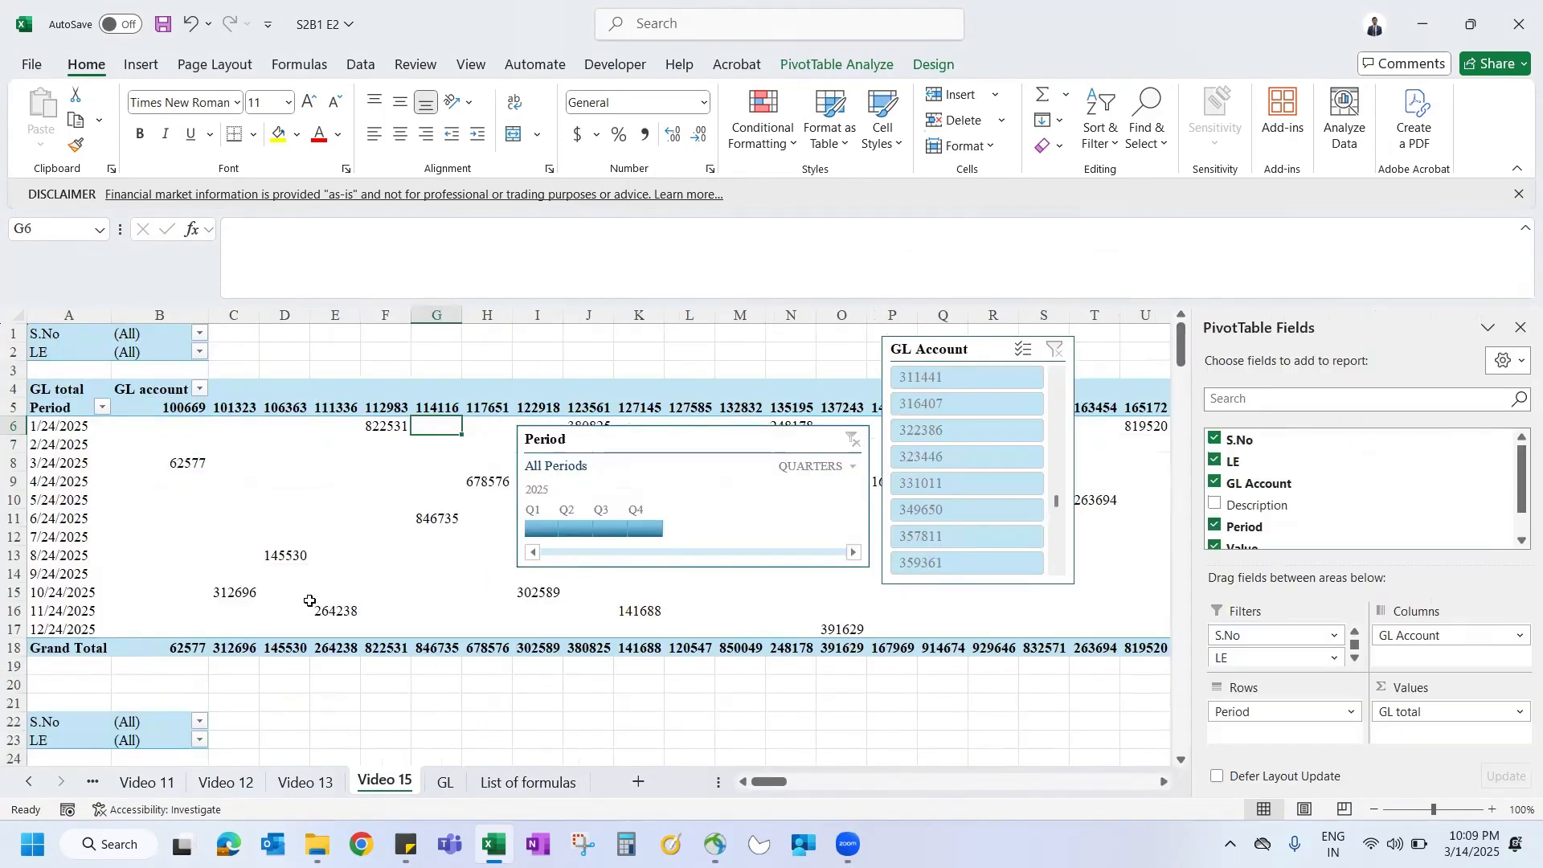
Step: Follow the 9/24/2025 row of the GL summary pivot table across to its Grand Total in cell DF14
{"action": "left_click", "coordinate": [41, 573]}
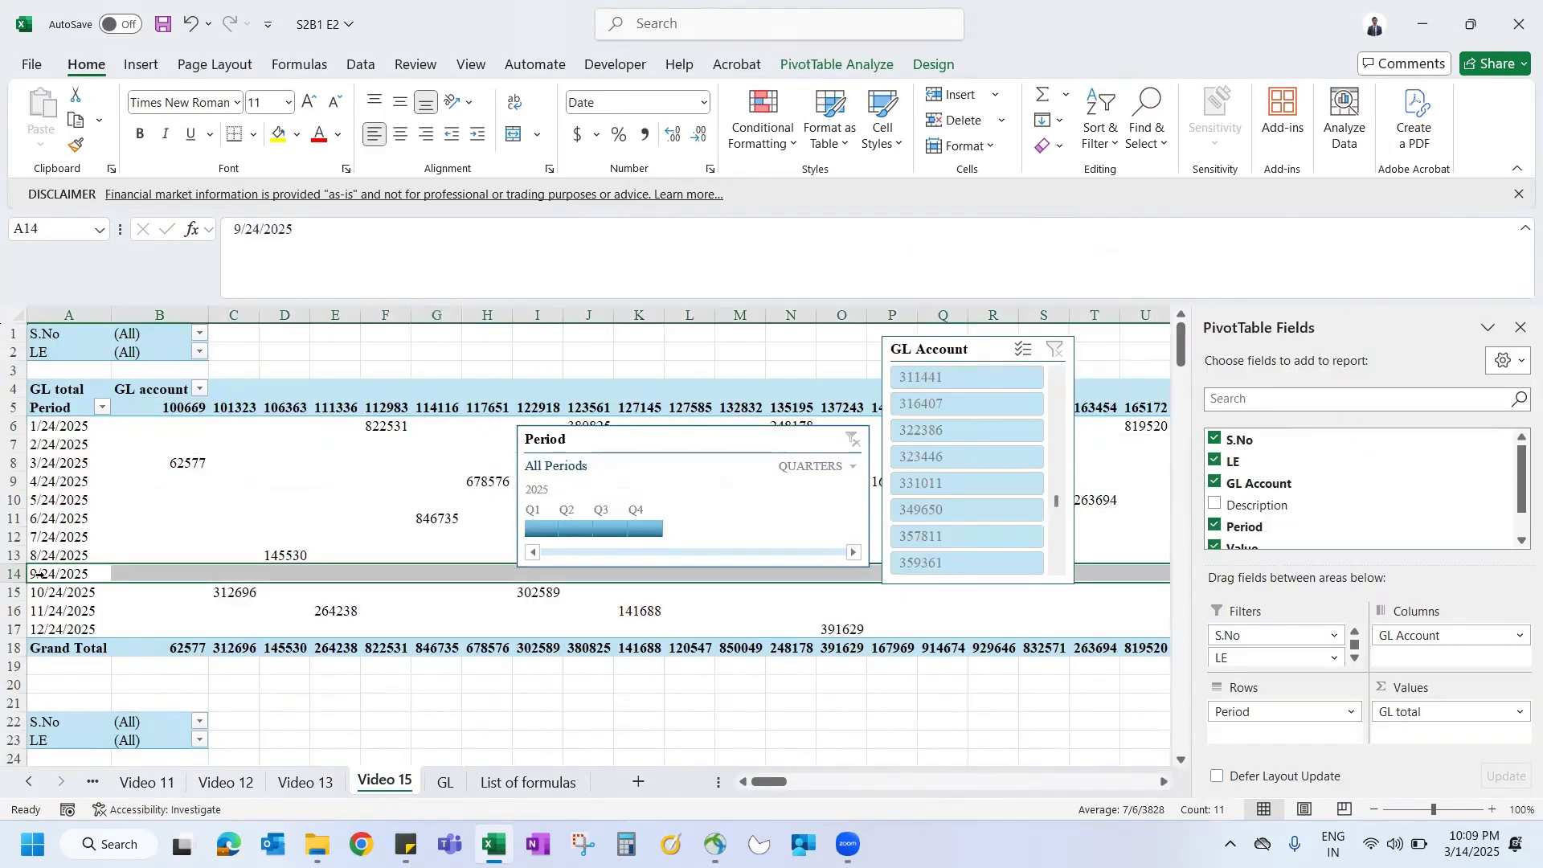
{"action": "key", "text": "Right"}
{"action": "key", "text": "Right"}
{"action": "key", "text": "Right"}
{"action": "key", "text": "Right"}
{"action": "key", "text": "Right"}
{"action": "key", "text": "Right"}
{"action": "key", "text": "Right"}
{"action": "key", "text": "Right"}
{"action": "key", "text": "Right"}
{"action": "key", "text": "Right"}
{"action": "key", "text": "Right"}
{"action": "key", "text": "Right"}
{"action": "key", "text": "Right"}
{"action": "key", "text": "Right"}
{"action": "key", "text": "Right"}
{"action": "key", "text": "Right"}
{"action": "key", "text": "Right"}
{"action": "key", "text": "Right"}
{"action": "key", "text": "Right"}
{"action": "key", "text": "Right"}
{"action": "key", "text": "Right"}
{"action": "key", "text": "Right"}
{"action": "key", "text": "Right"}
{"action": "key", "text": "Right"}
{"action": "key", "text": "Right"}
{"action": "key", "text": "Right"}
{"action": "key", "text": "Right"}
{"action": "key", "text": "Right"}
{"action": "key", "text": "Right"}
{"action": "key", "text": "Right"}
{"action": "key", "text": "Right"}
{"action": "key", "text": "Right"}
{"action": "key", "text": "Right"}
{"action": "key", "text": "Right"}
{"action": "key", "text": "Right"}
{"action": "key", "text": "Right"}
{"action": "key", "text": "Right"}
{"action": "key", "text": "Right"}
{"action": "key", "text": "Right"}
{"action": "key", "text": "Right"}
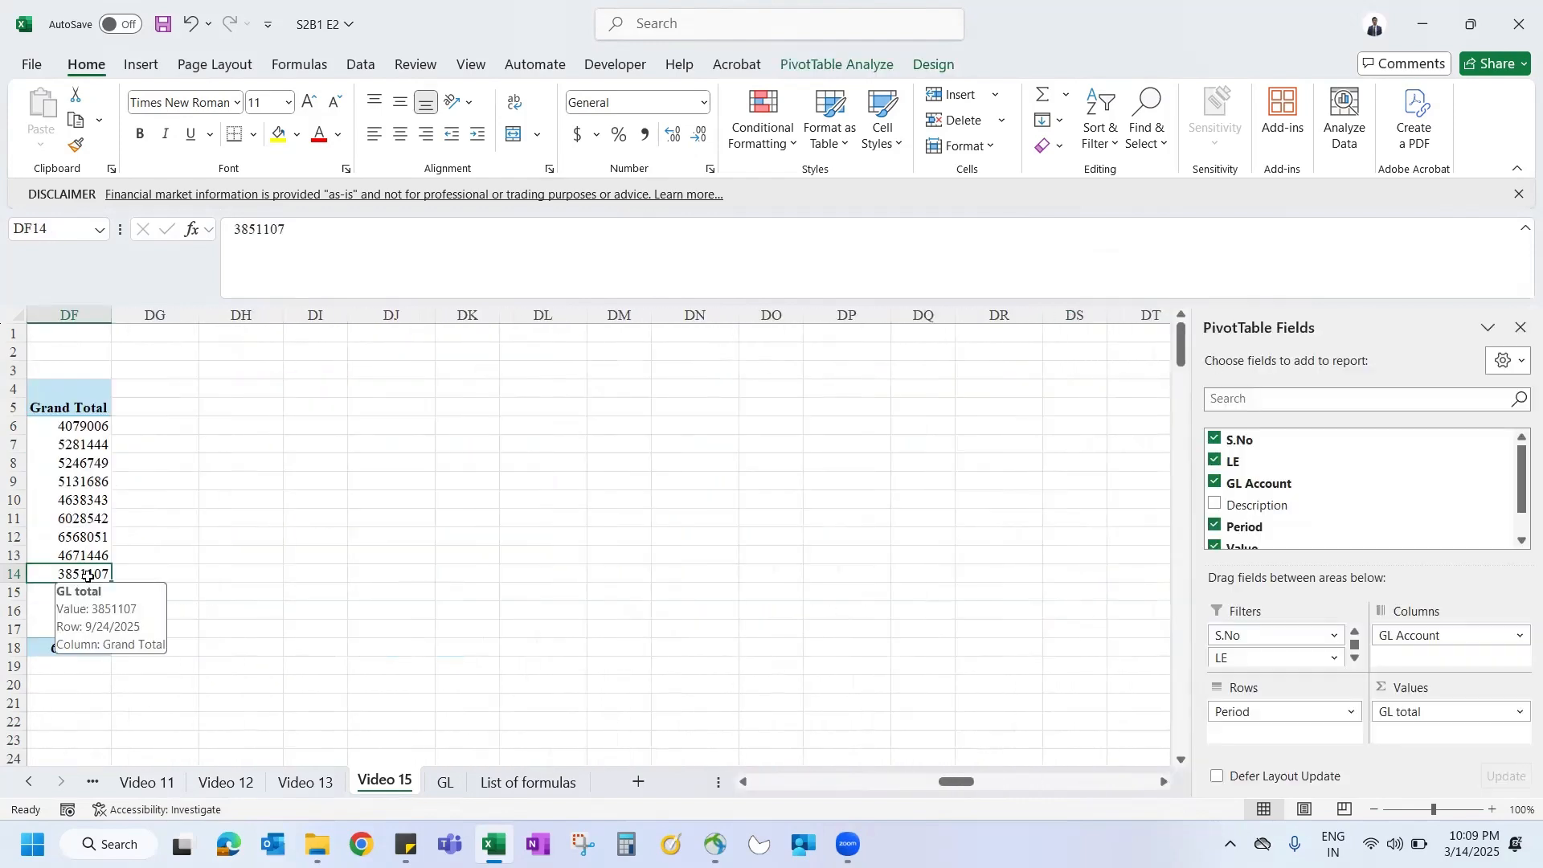
Step: Refresh the GL summary pivot table to bring in the changed GL source value
{"action": "left_click", "coordinate": [850, 64]}
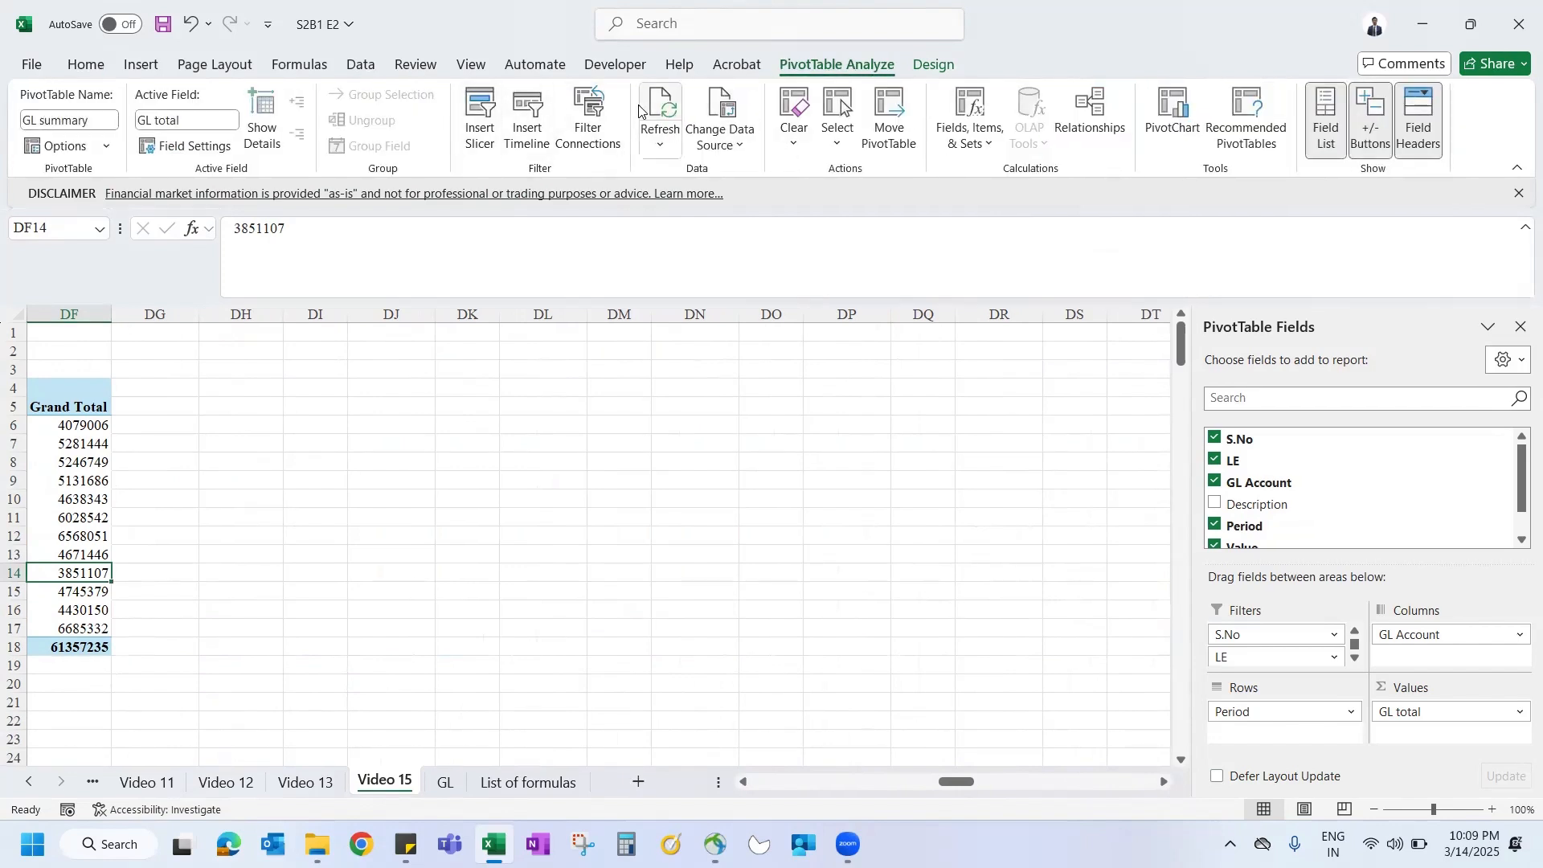
{"action": "left_click", "coordinate": [660, 120]}
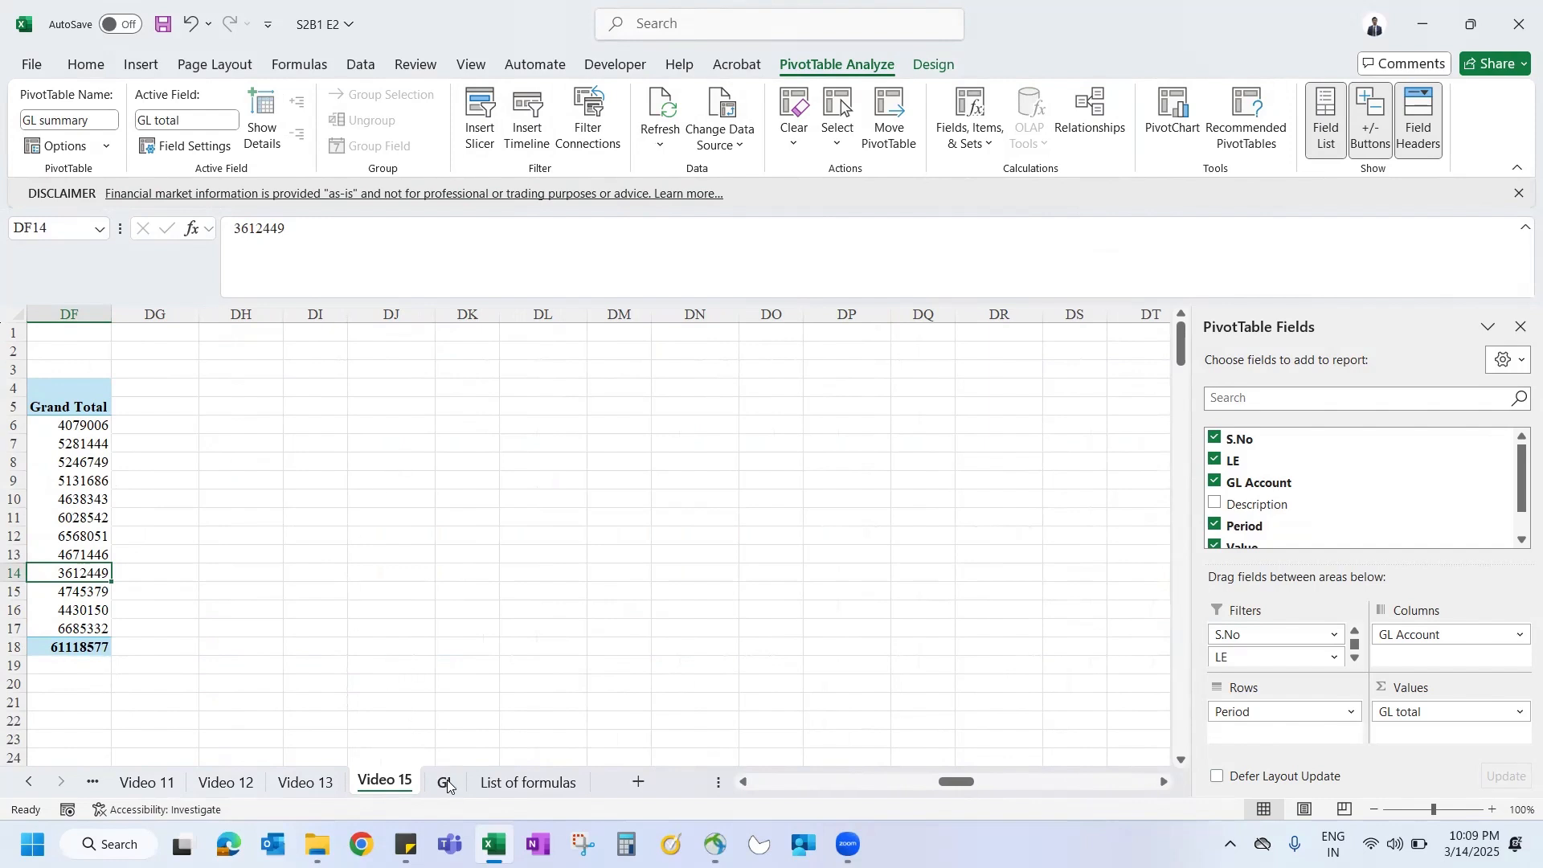
{"action": "left_click", "coordinate": [659, 136]}
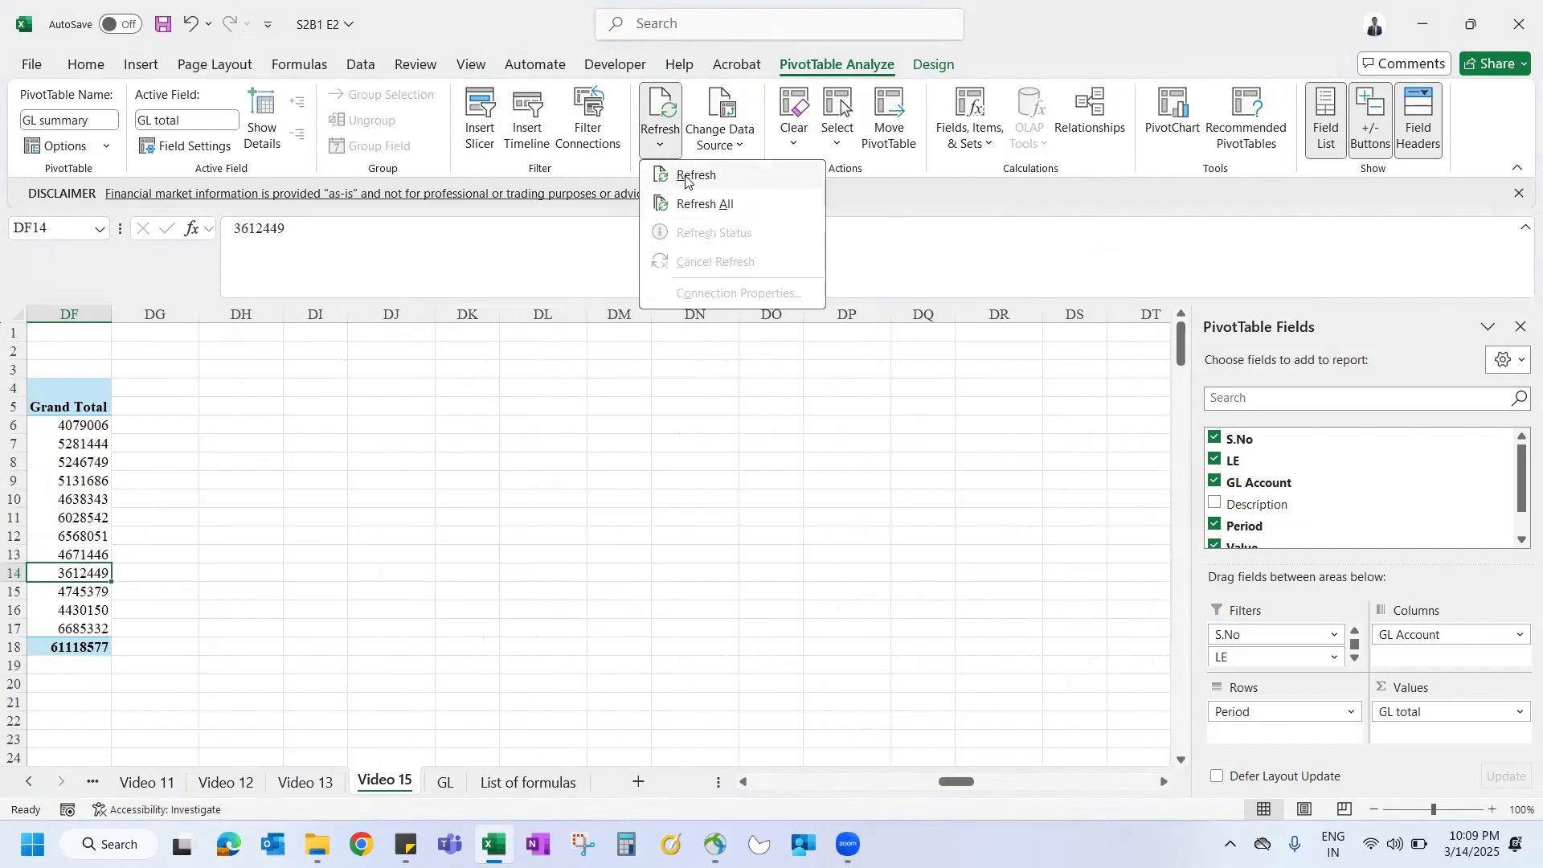
Step: Check the table or range set as the data source of the GL summary pivot table
{"action": "left_click", "coordinate": [718, 100]}
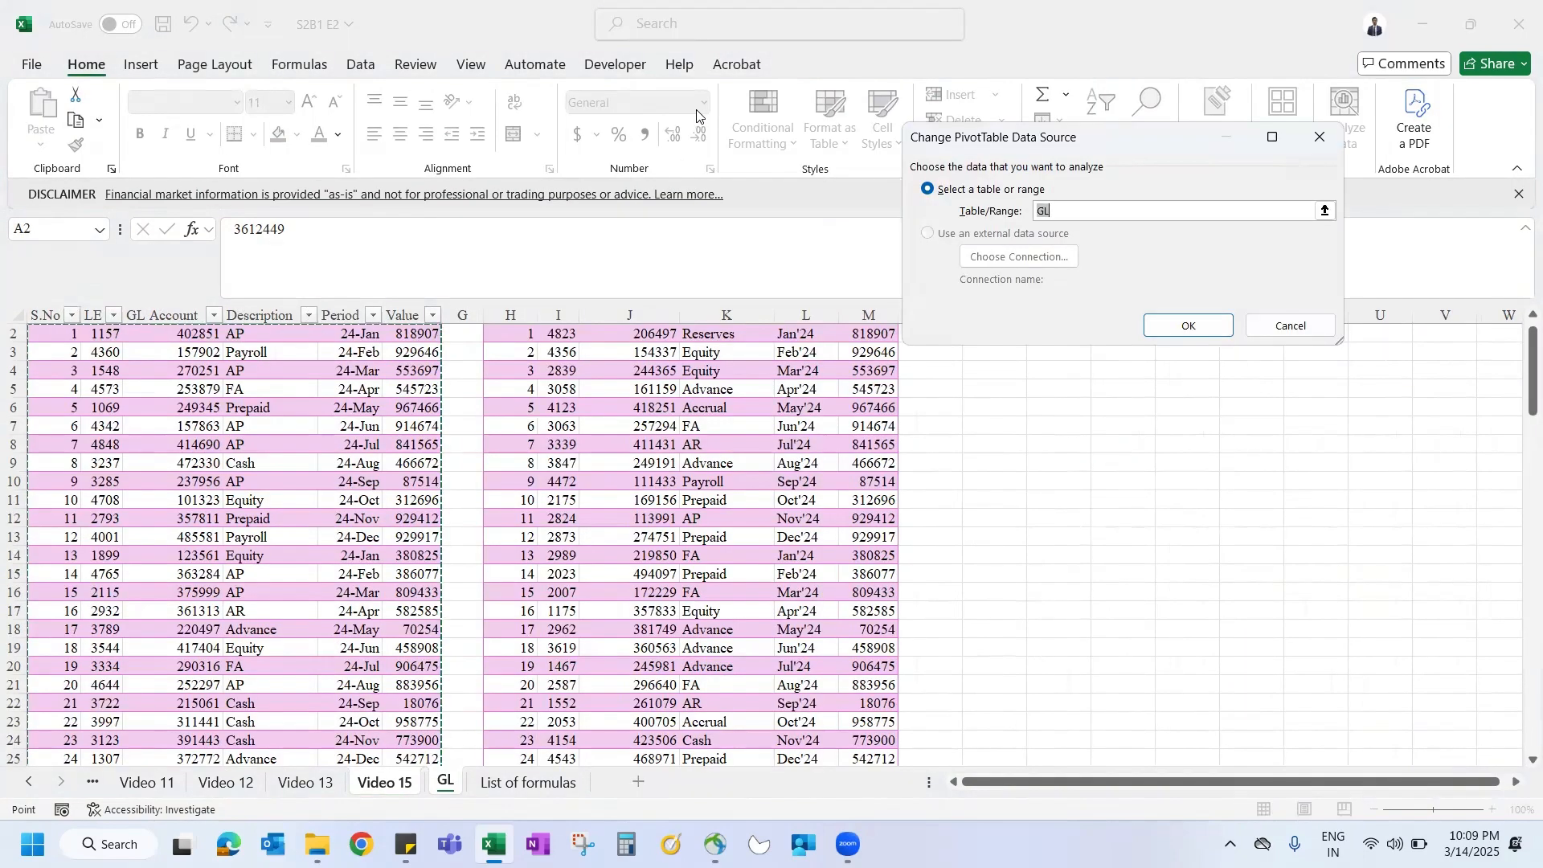
{"action": "type", "text": "GL"}
{"action": "key", "text": "Return"}
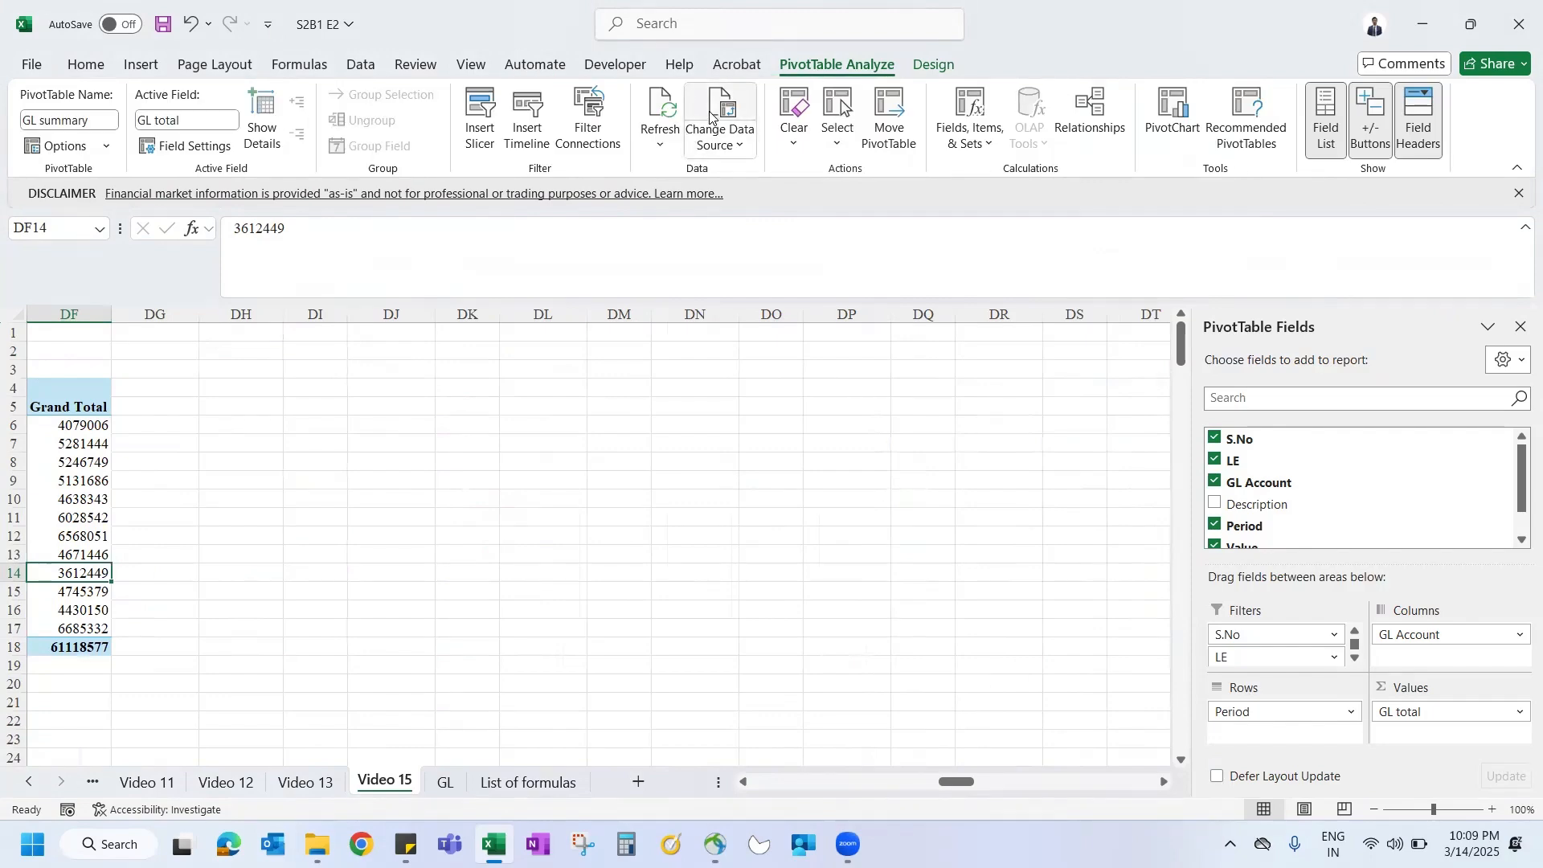
Step: Reopen the pivot table's data source settings and try narrowing the source range to GL!A2:F90
{"action": "left_click", "coordinate": [709, 113]}
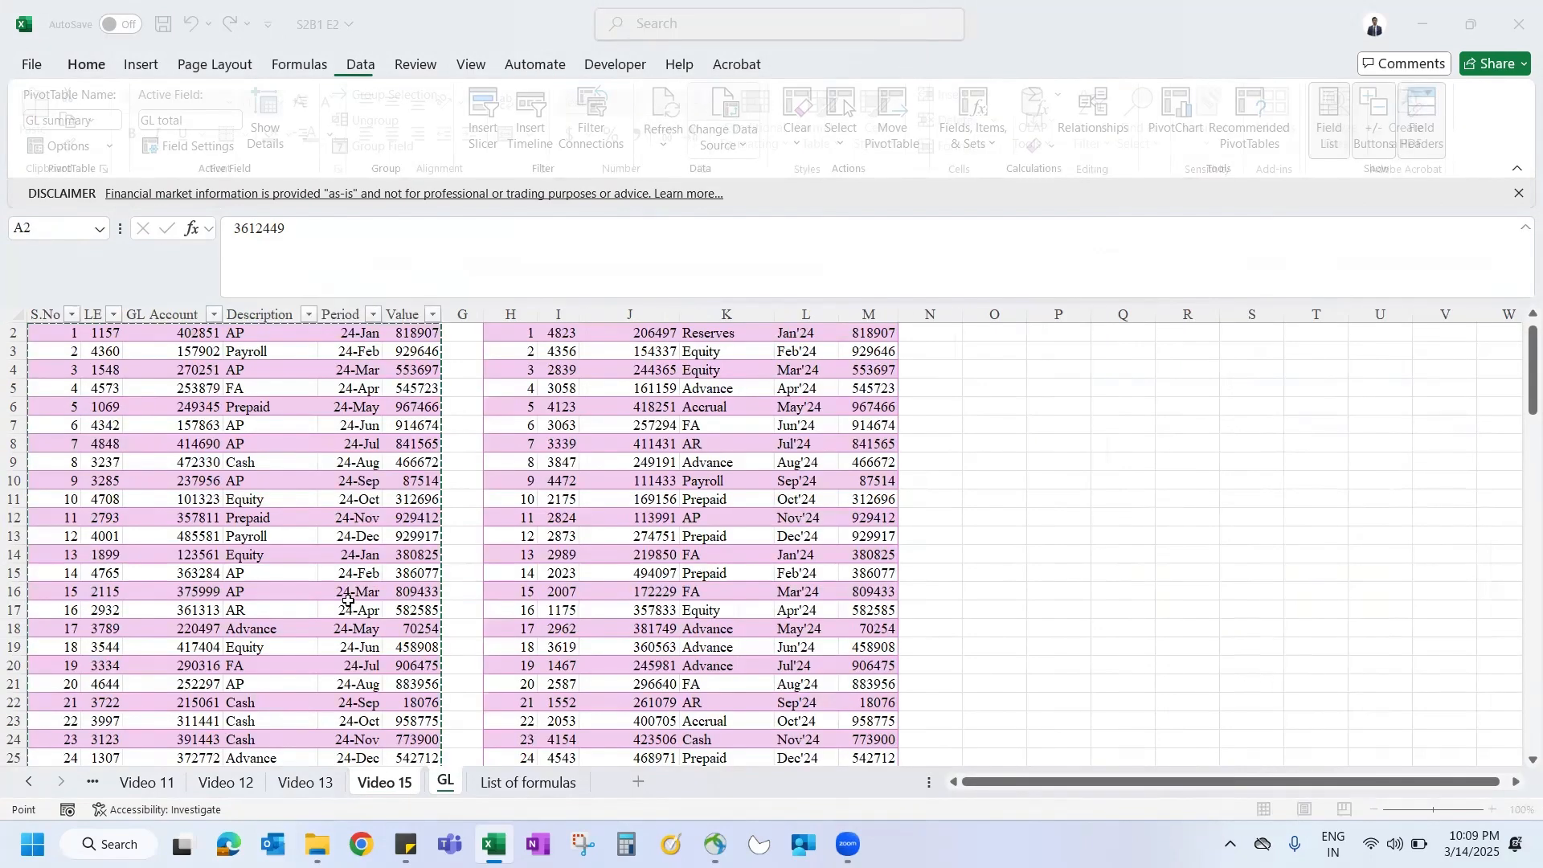
{"action": "key", "text": "ctrl+shift+Right"}
{"action": "key", "text": "ctrl+shift+Down"}
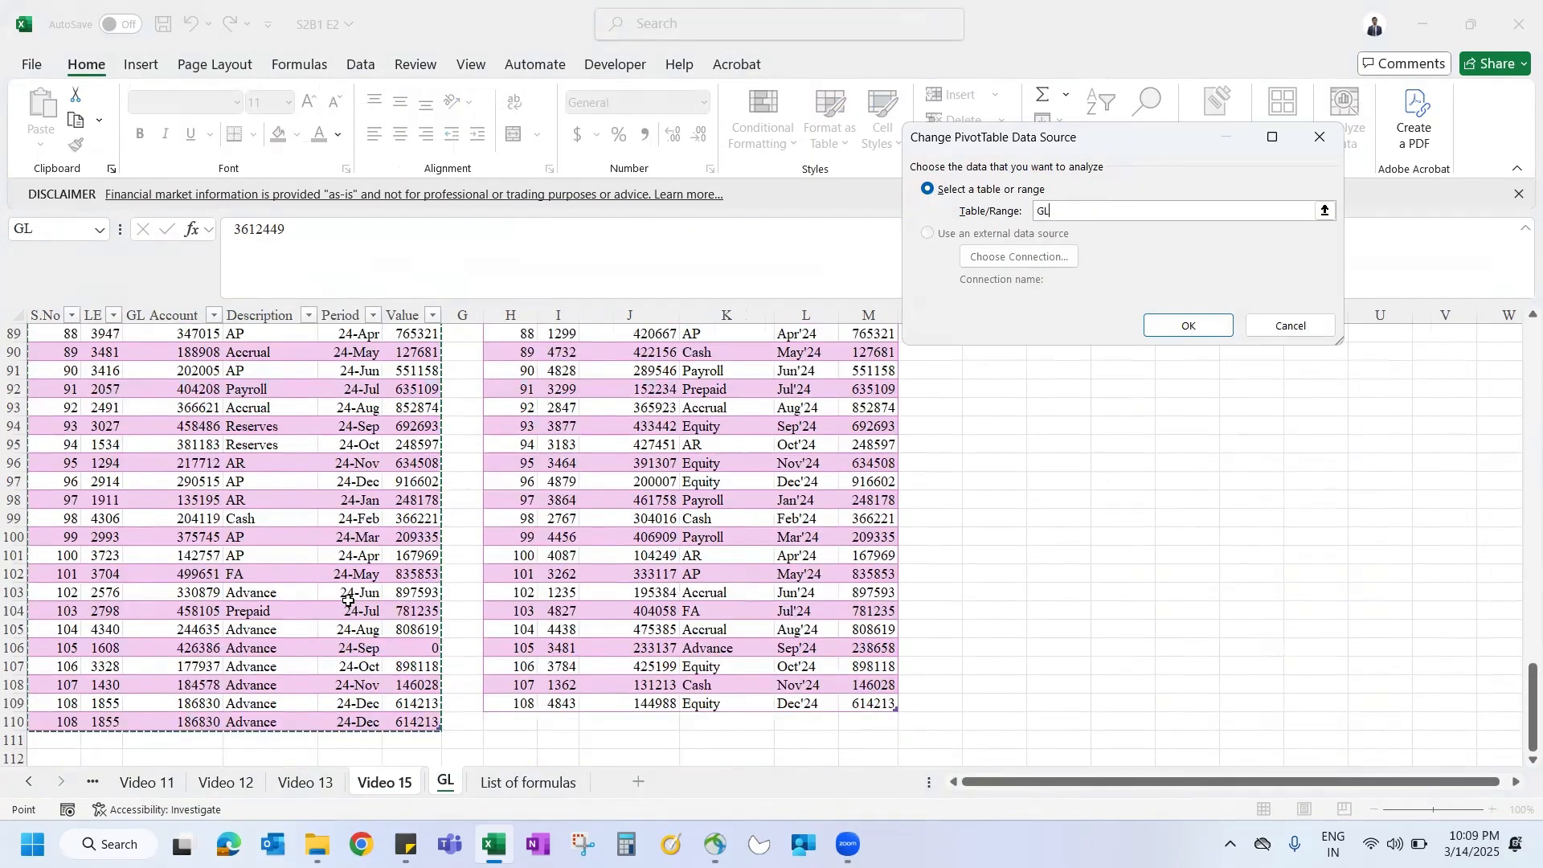
{"action": "key", "text": "shift+Up"}
{"action": "key", "text": "shift+Up"}
{"action": "key", "text": "shift+Up"}
{"action": "key", "text": "shift+Up"}
{"action": "key", "text": "shift+Up"}
{"action": "key", "text": "shift+Up"}
{"action": "key", "text": "shift+Up"}
{"action": "key", "text": "shift+Up"}
{"action": "key", "text": "shift+Up"}
{"action": "key", "text": "shift+Up"}
{"action": "key", "text": "shift+Up"}
{"action": "key", "text": "shift+Up"}
{"action": "key", "text": "shift+Up"}
{"action": "key", "text": "shift+Up"}
{"action": "key", "text": "shift+Up"}
{"action": "key", "text": "shift+Up"}
{"action": "key", "text": "shift+Up"}
{"action": "key", "text": "shift+Up"}
{"action": "key", "text": "shift+Up"}
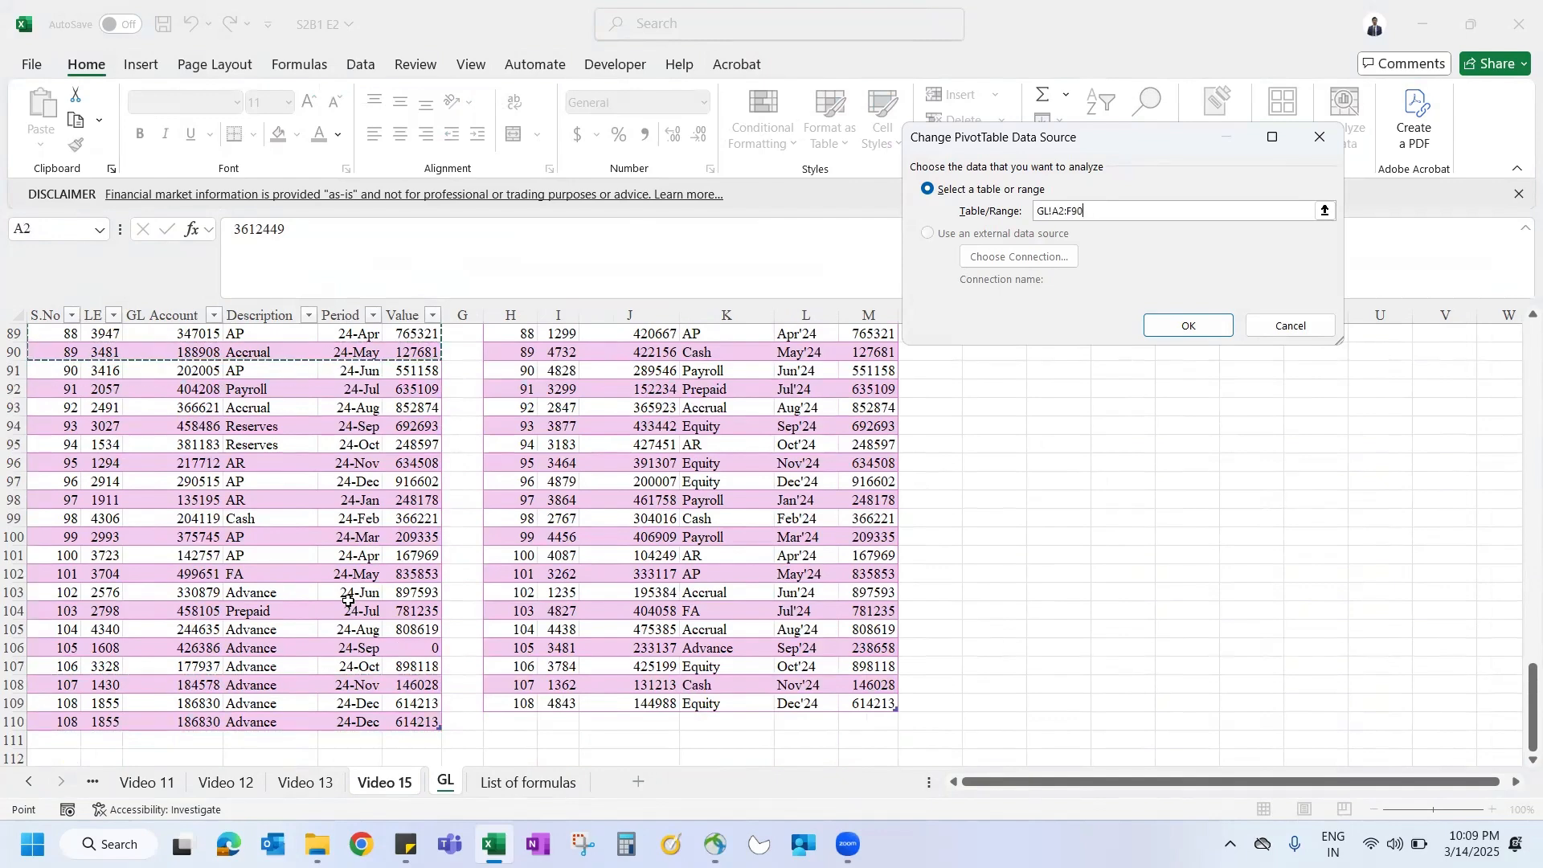
Step: Extend the source range down to row 110 to cover the whole GL table and accept it as the data source
{"action": "key", "text": "shift+Down"}
{"action": "key", "text": "shift+Down"}
{"action": "key", "text": "shift+Down"}
{"action": "key", "text": "shift+Down"}
{"action": "key", "text": "shift+Down"}
{"action": "key", "text": "shift+Down"}
{"action": "key", "text": "shift+Down"}
{"action": "key", "text": "shift+Down"}
{"action": "key", "text": "shift+Down"}
{"action": "key", "text": "shift+Down"}
{"action": "key", "text": "shift+Down"}
{"action": "key", "text": "shift+Down"}
{"action": "key", "text": "shift+Down"}
{"action": "key", "text": "shift+Down"}
{"action": "key", "text": "shift+Down"}
{"action": "key", "text": "shift+Down"}
{"action": "key", "text": "shift+Down"}
{"action": "key", "text": "shift+Down"}
{"action": "key", "text": "shift+Down"}
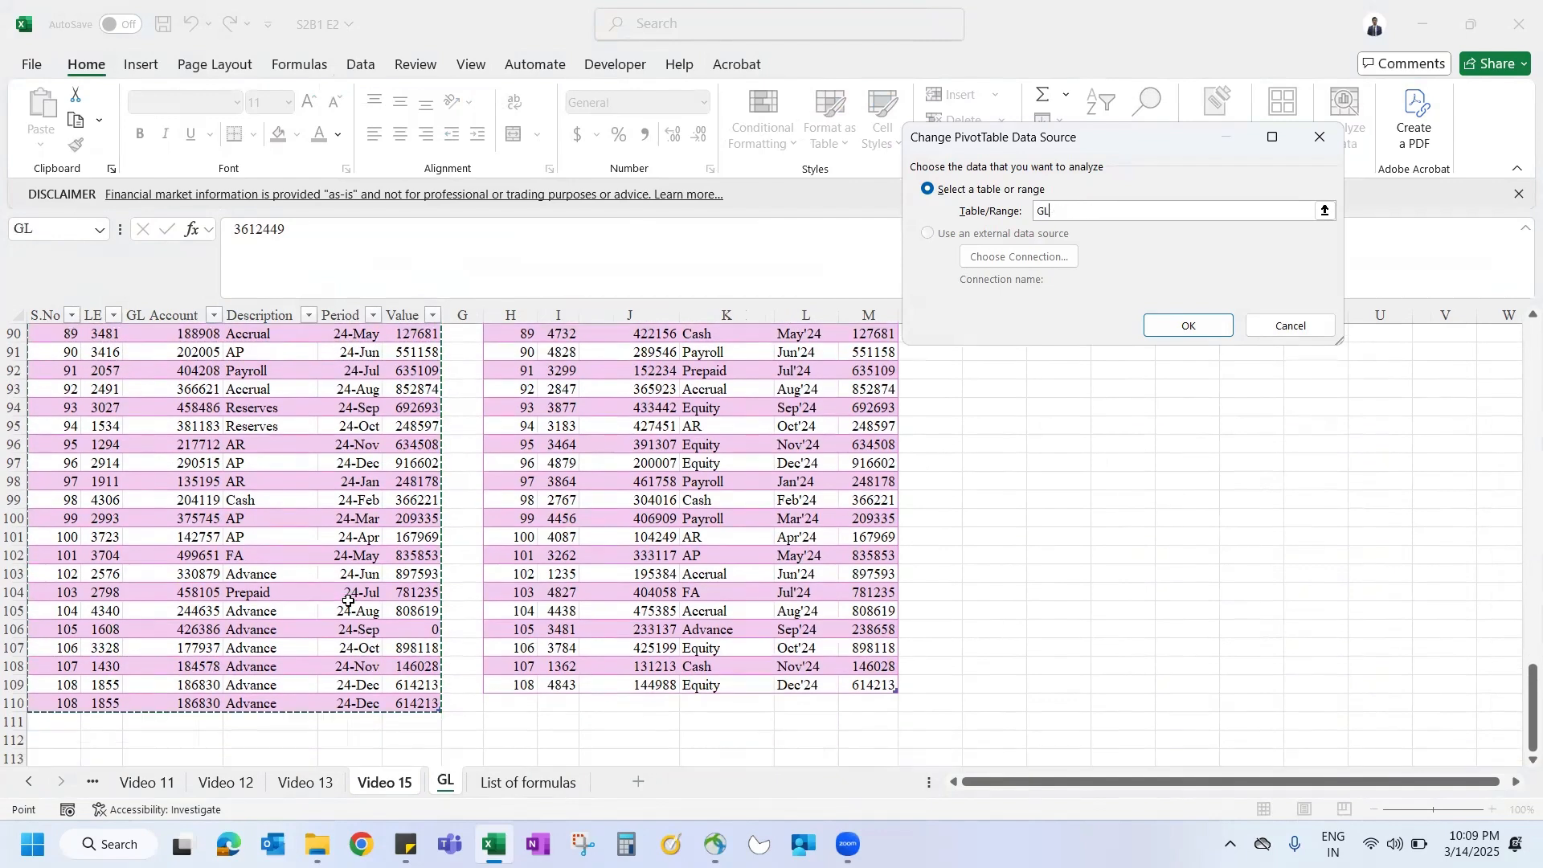
{"action": "left_click", "coordinate": [1196, 325]}
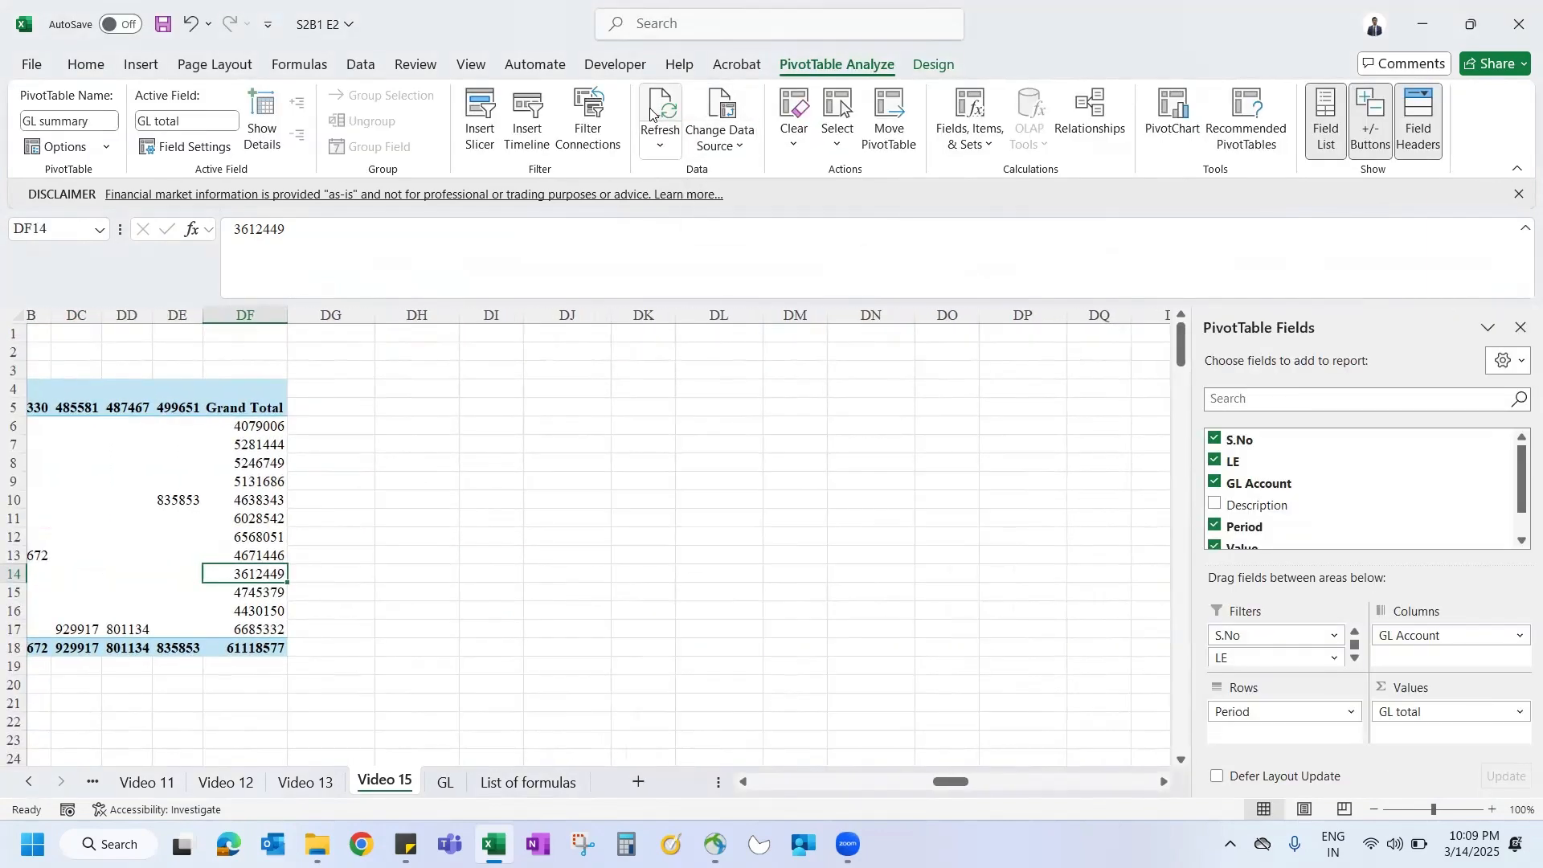
Step: Return to the first columns of the GL summary pivot table and select cell B10
{"action": "scroll", "coordinate": [233, 478], "scroll_direction": "left", "scroll_amount": 10}
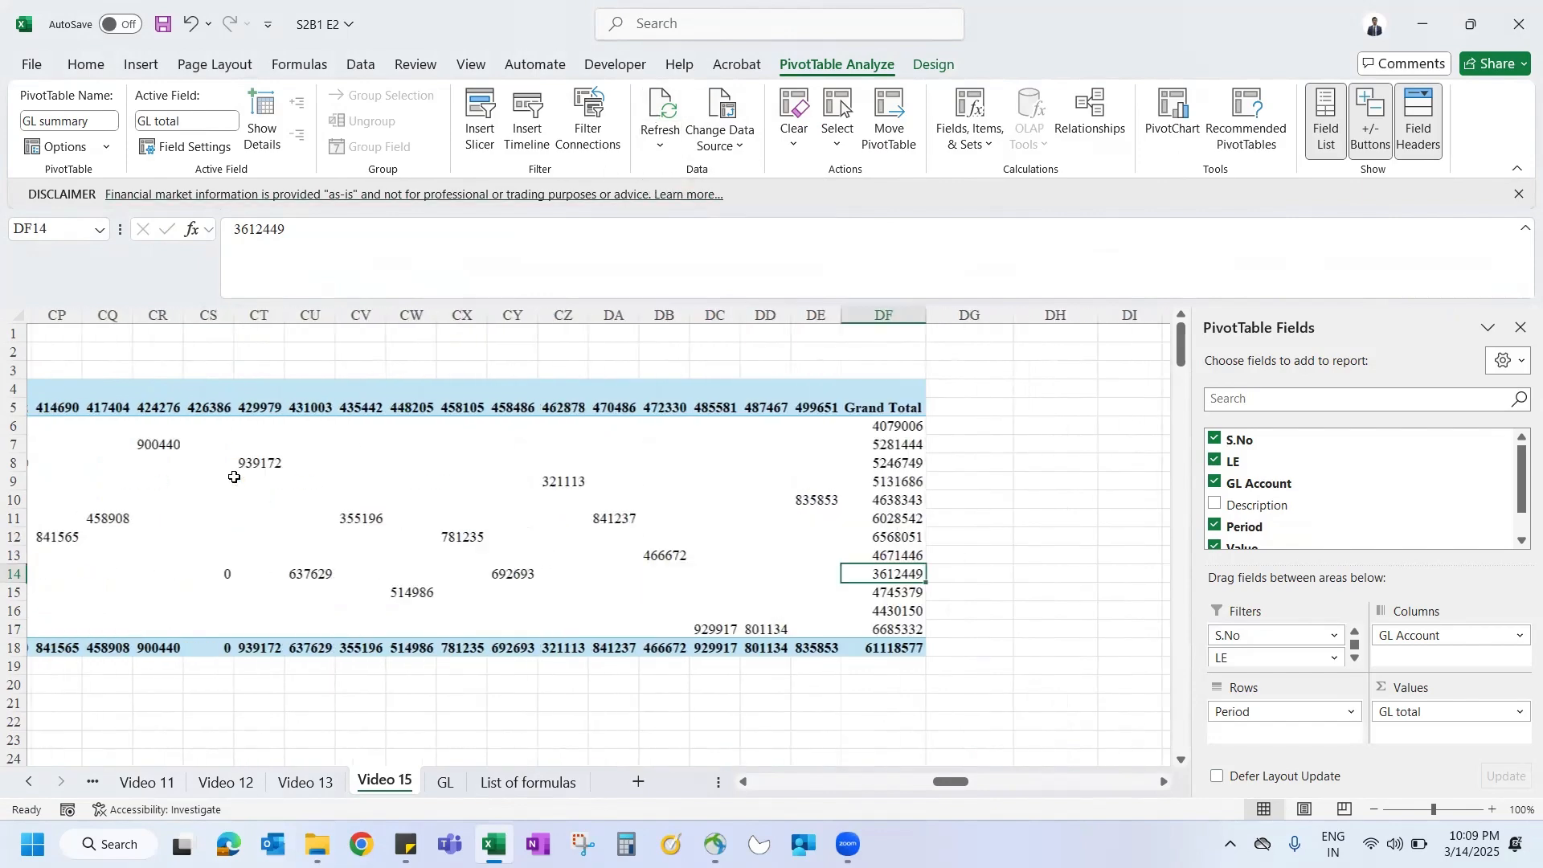
{"action": "scroll", "coordinate": [234, 477], "scroll_direction": "left", "scroll_amount": 12}
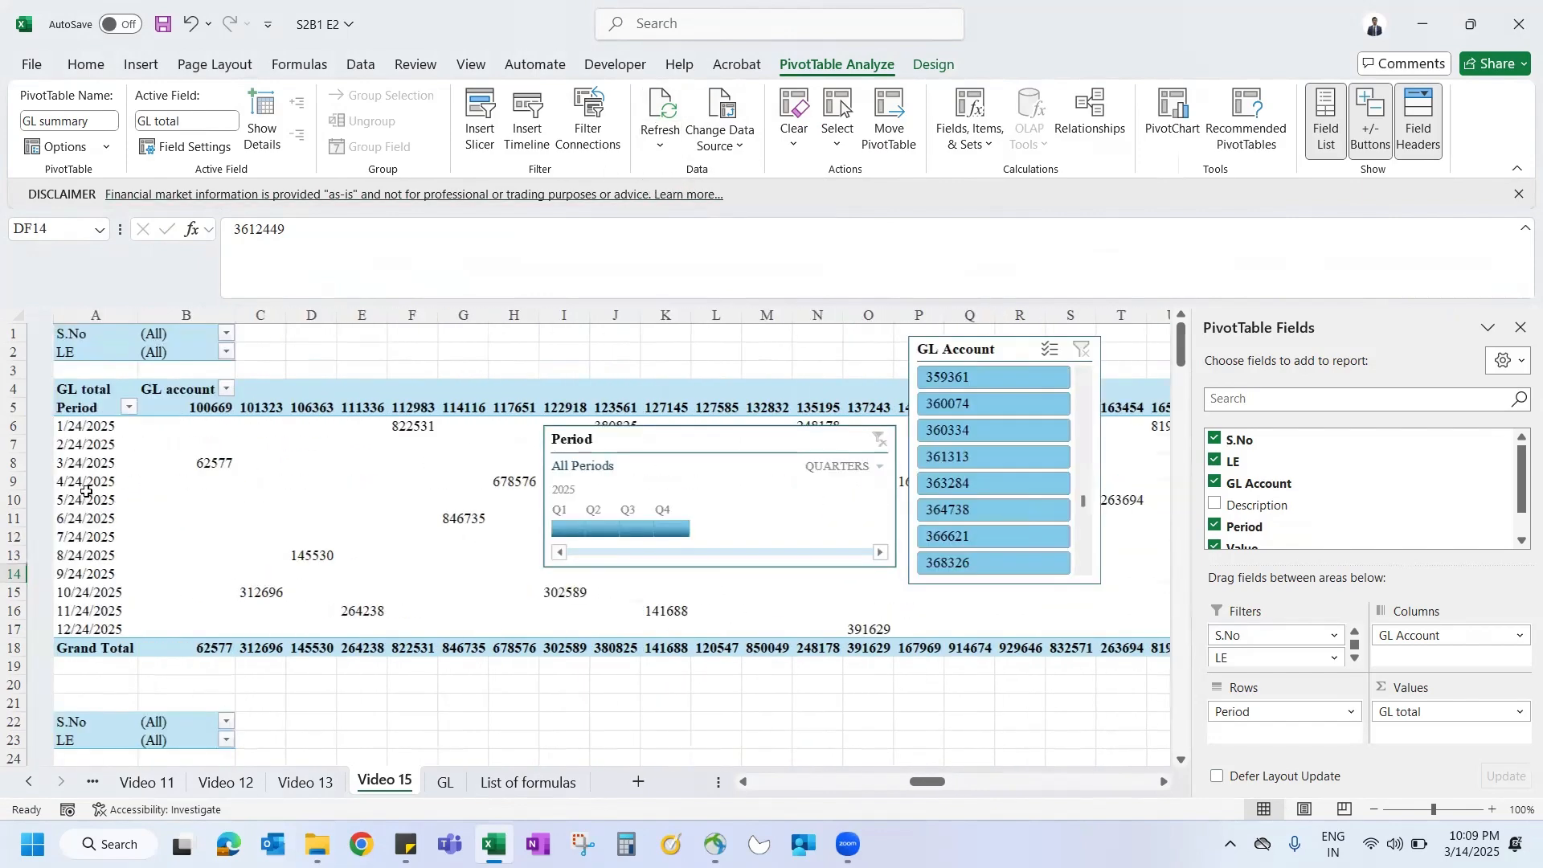
{"action": "left_click", "coordinate": [121, 495]}
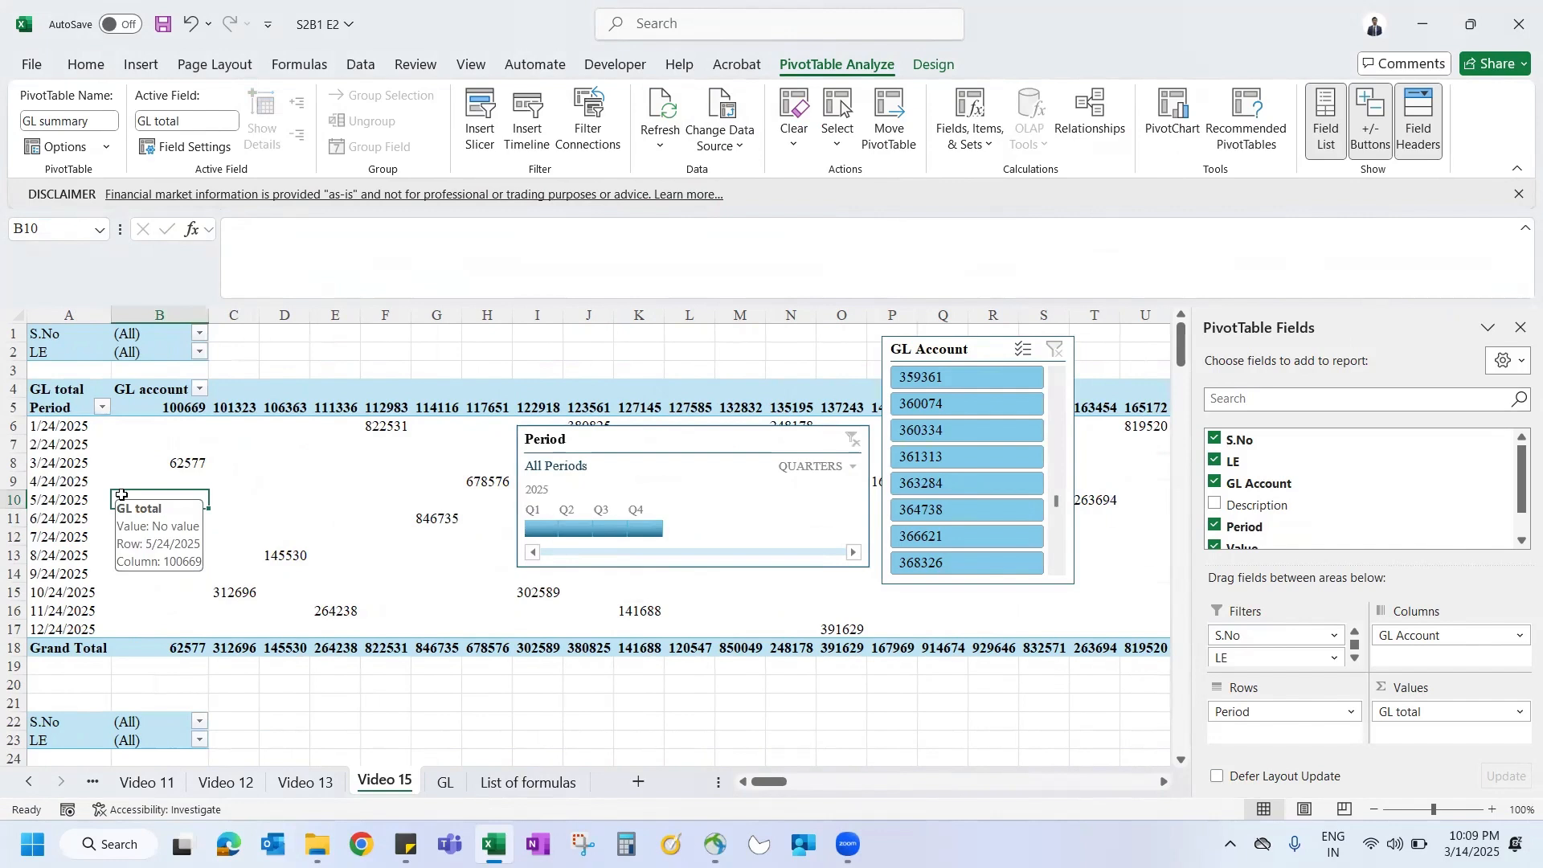